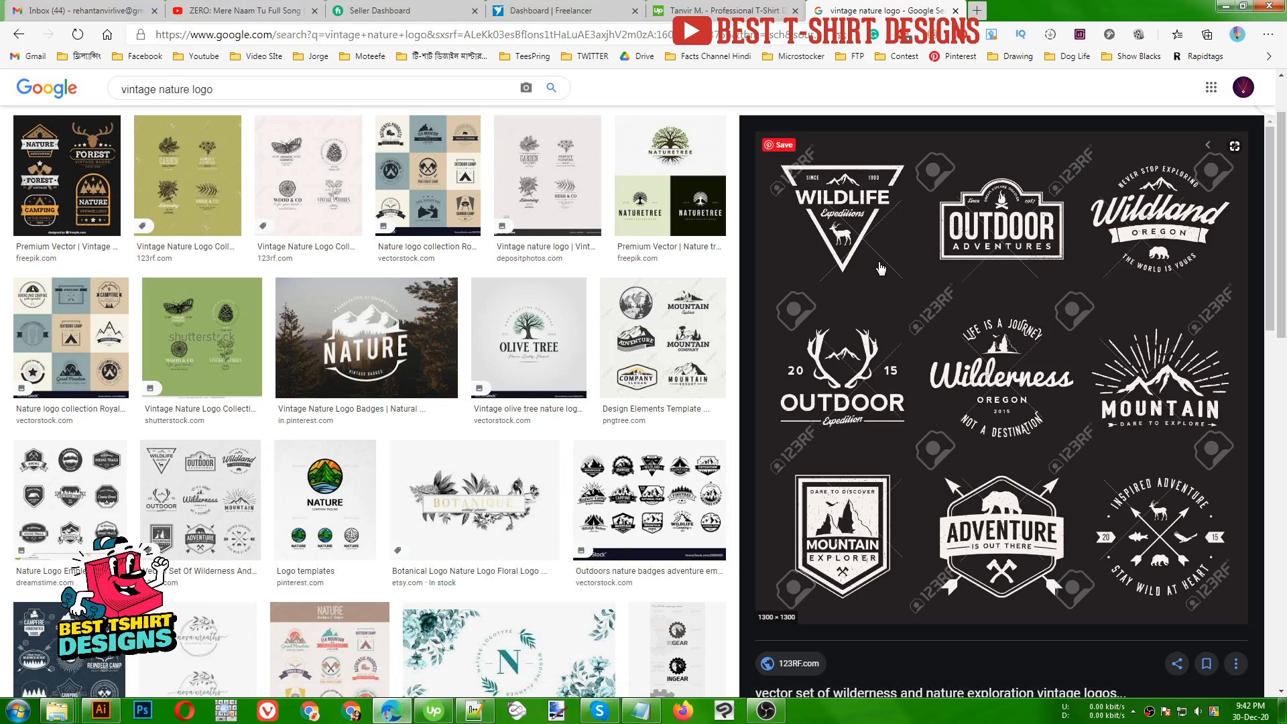
# - Switch to Illustrator and move the separate pine tree up and closer to the mountain artwork
pyautogui.click(108, 716)
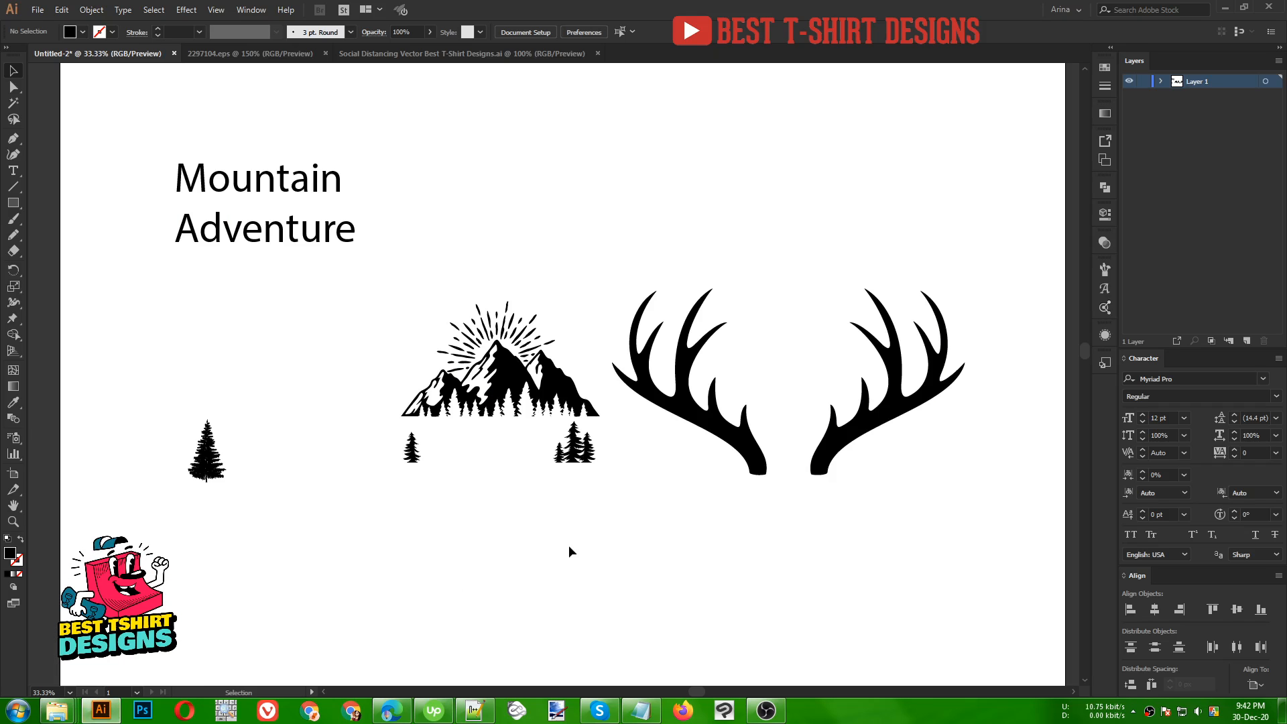
pyautogui.moveTo(341, 288); pyautogui.dragTo(906, 557)
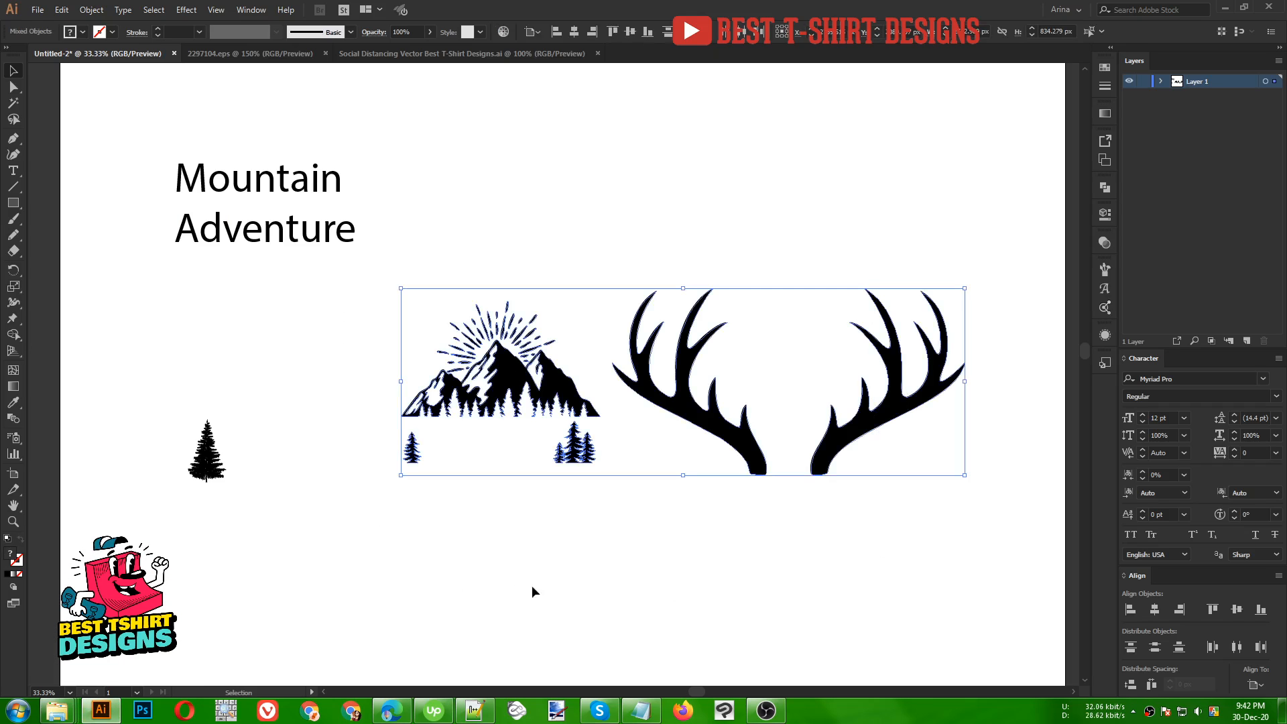
pyautogui.click(502, 586)
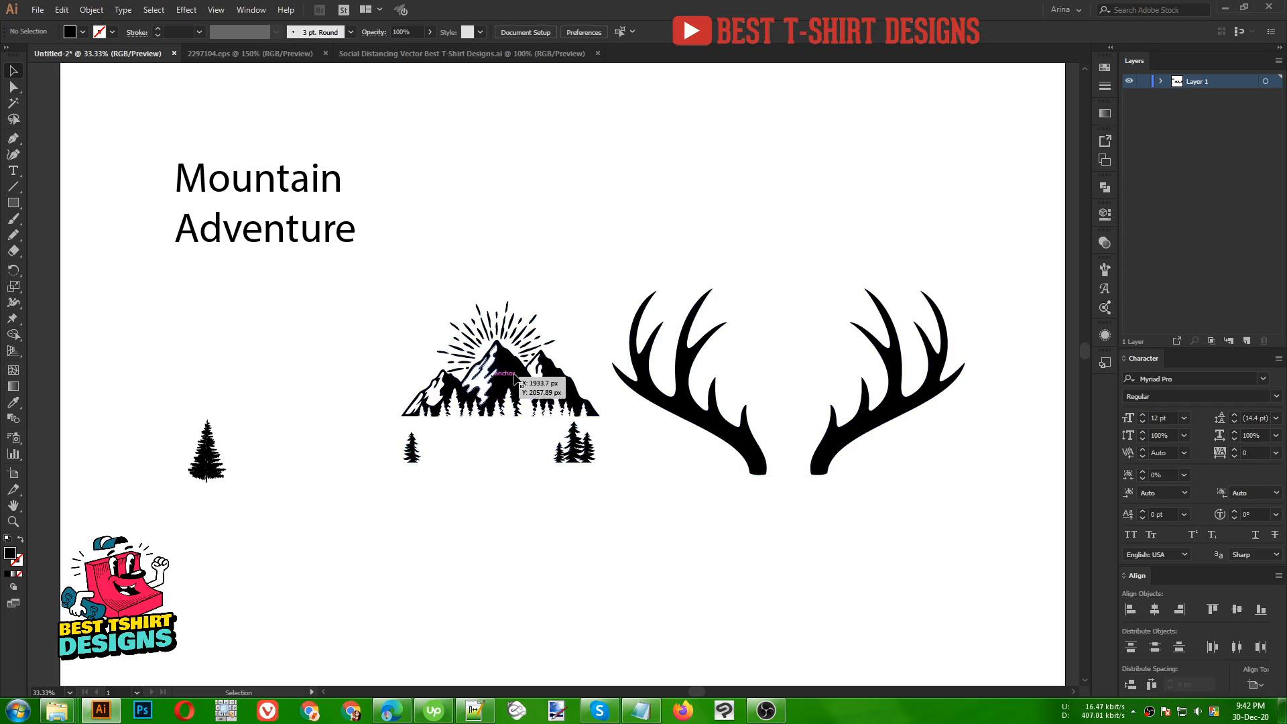
pyautogui.moveTo(217, 462); pyautogui.dragTo(317, 410)
pyautogui.click(573, 521)
pyautogui.moveTo(586, 267); pyautogui.dragTo(767, 528)
pyautogui.click(647, 538)
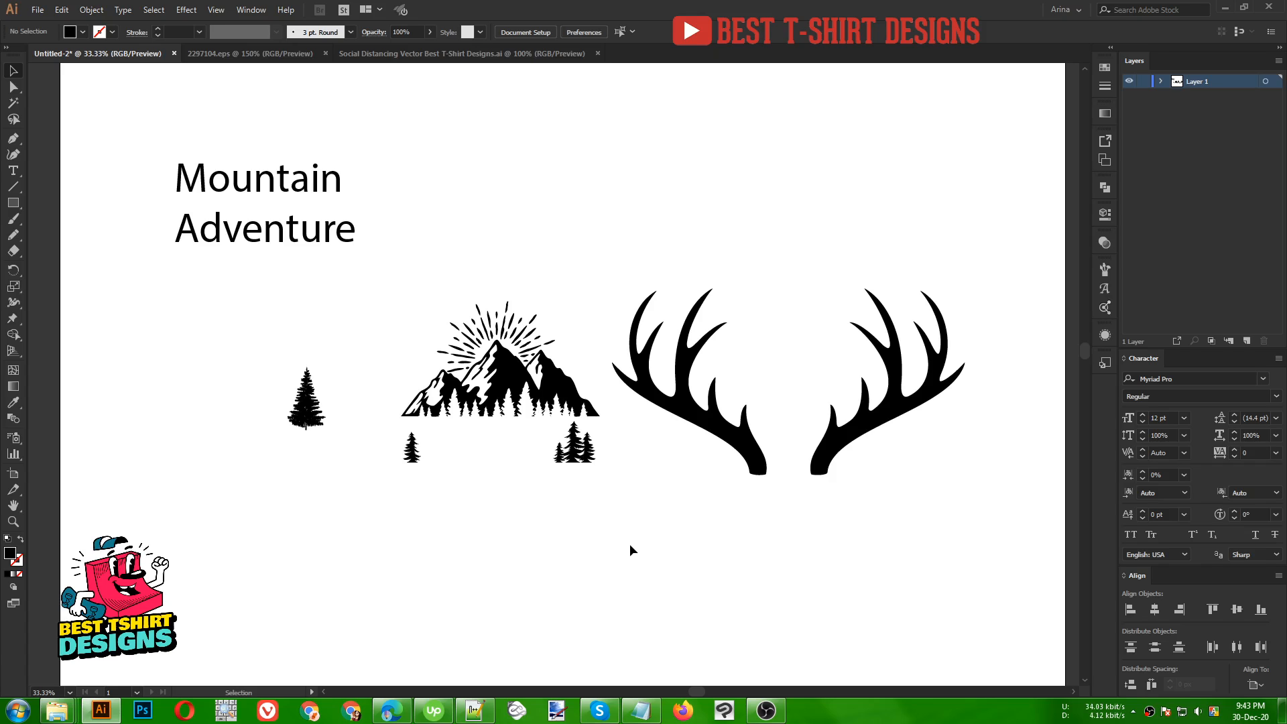
pyautogui.moveTo(865, 567); pyautogui.dragTo(476, 265)
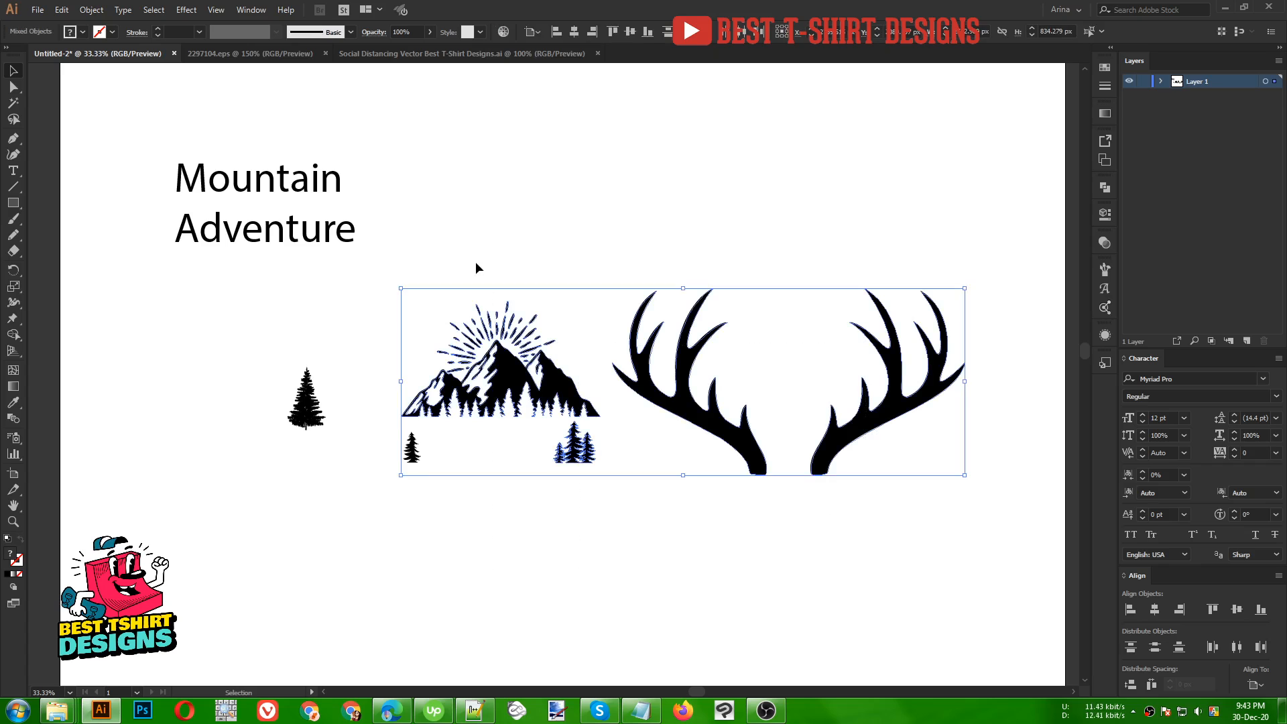
pyautogui.click(476, 264)
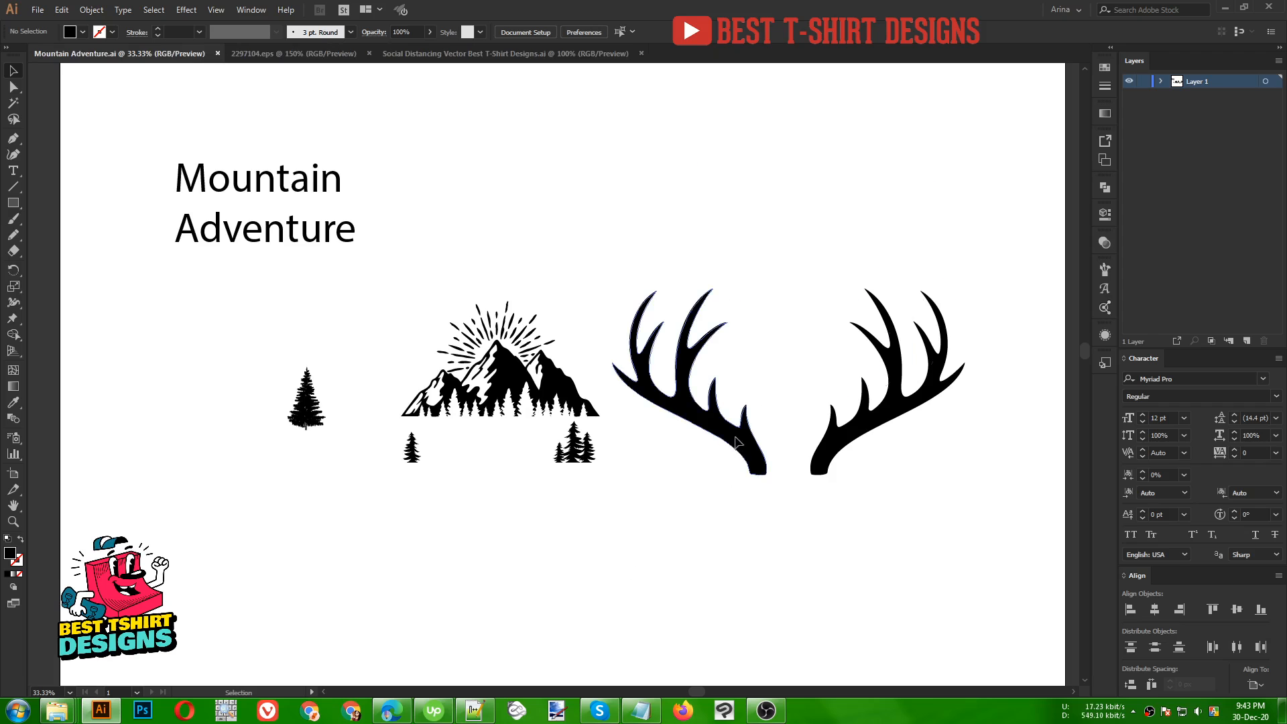
# - Clear the middle of the artboard by moving the antlers and mountain upward and the small trees aside under the antlers
pyautogui.moveTo(736, 442); pyautogui.dragTo(785, 235)
pyautogui.moveTo(507, 395); pyautogui.dragTo(521, 201)
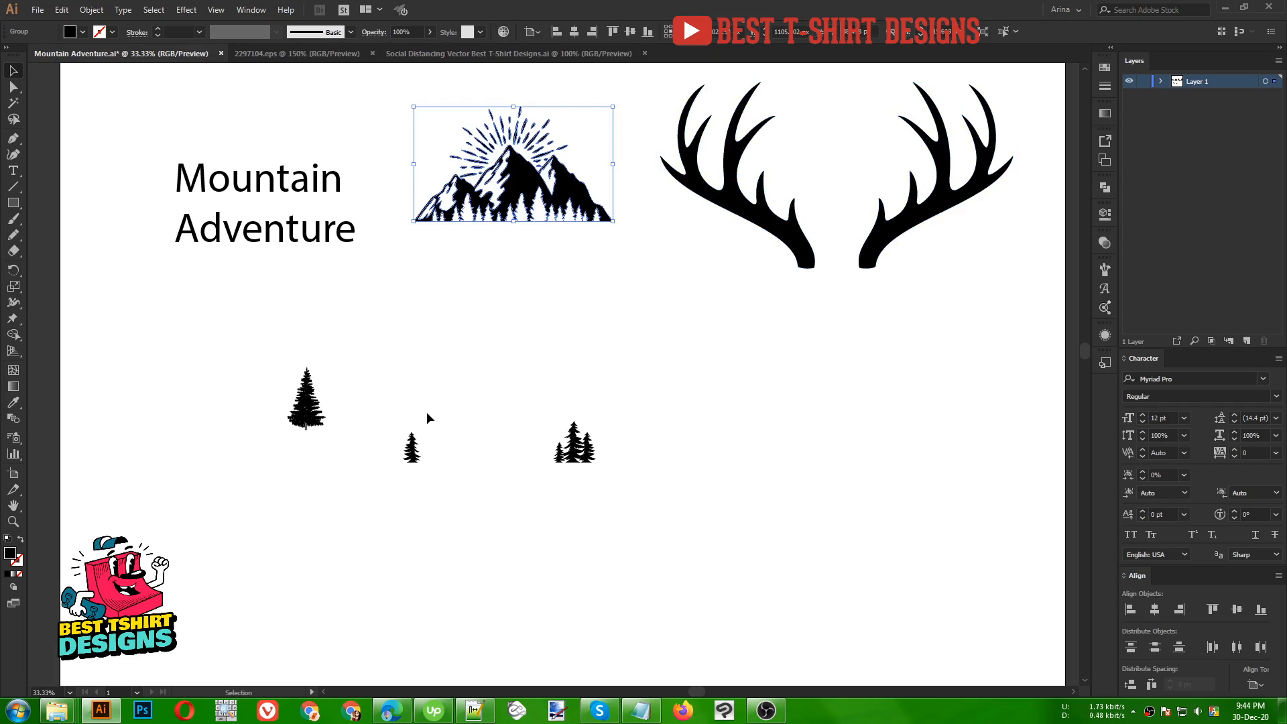
pyautogui.moveTo(379, 408); pyautogui.dragTo(657, 525)
pyautogui.moveTo(575, 444); pyautogui.dragTo(895, 441)
pyautogui.click(610, 487)
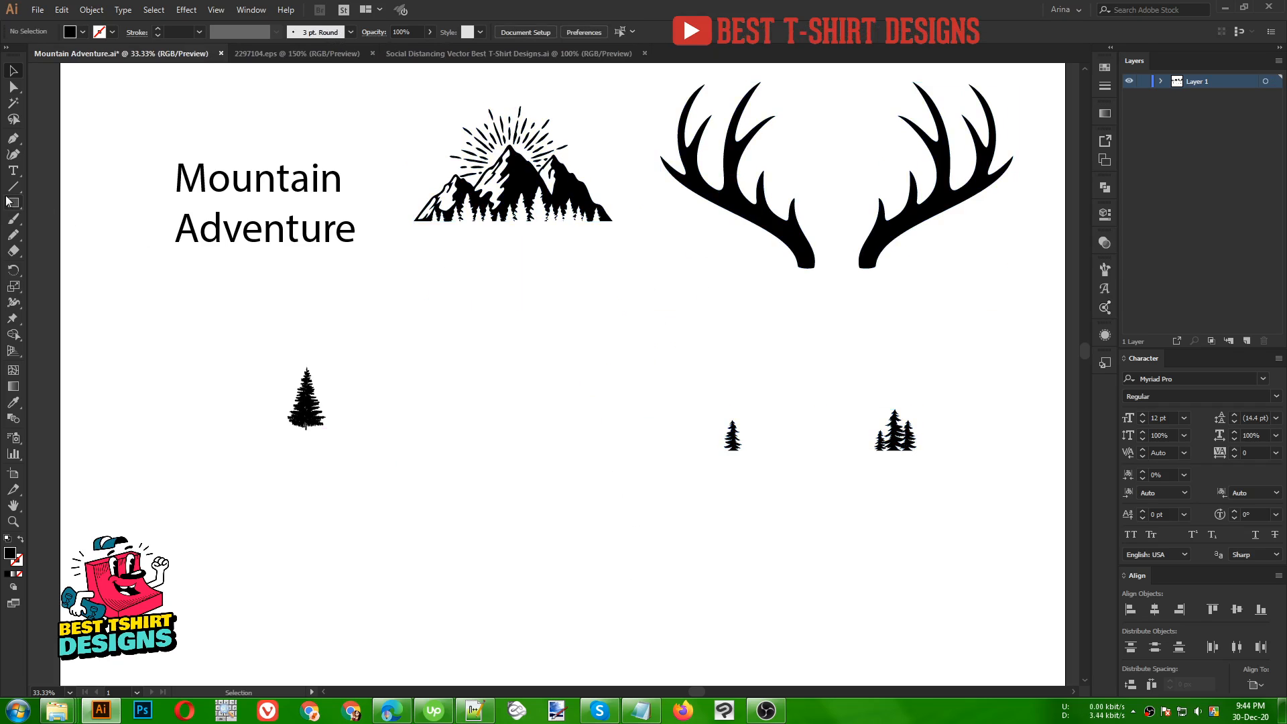
# - Draw a black hexagon with a corner pointing up using the Polygon tool and place it below the mountain artwork
pyautogui.moveTo(9, 202); pyautogui.dragTo(84, 253)
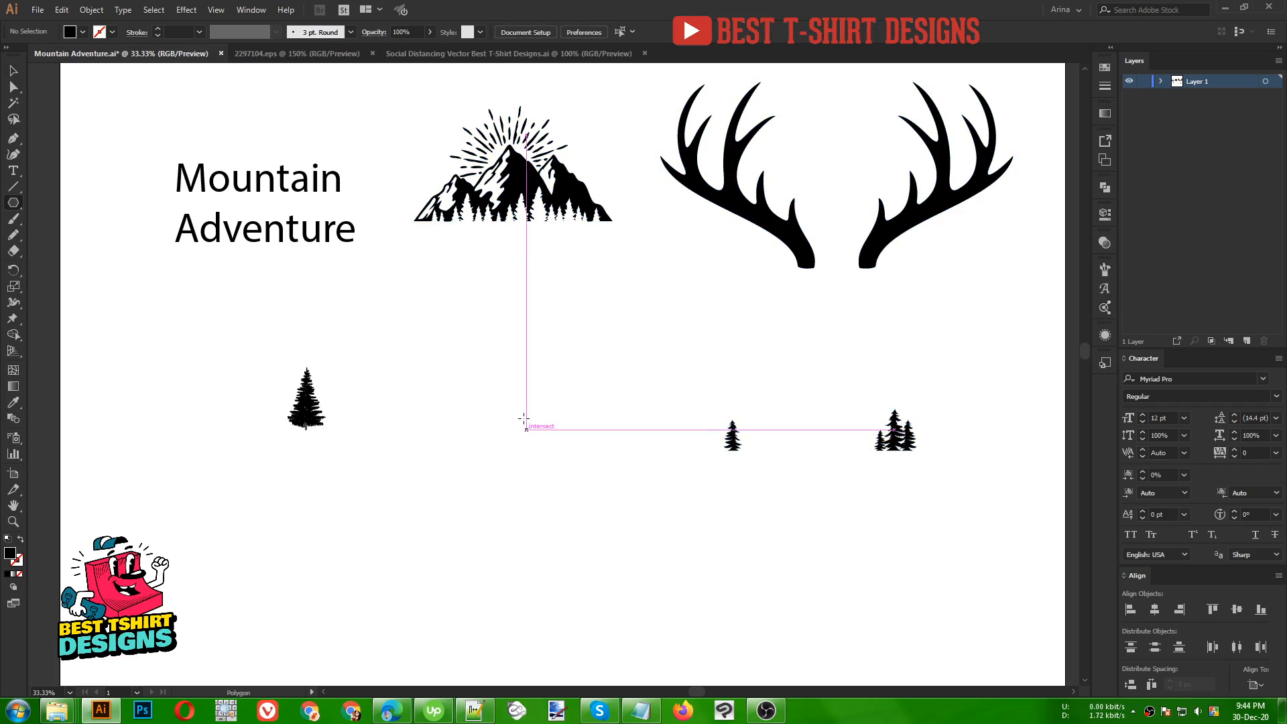
pyautogui.moveTo(455, 350); pyautogui.dragTo(500, 492)
pyautogui.press('Up')
pyautogui.press('Down')
pyautogui.press('v')
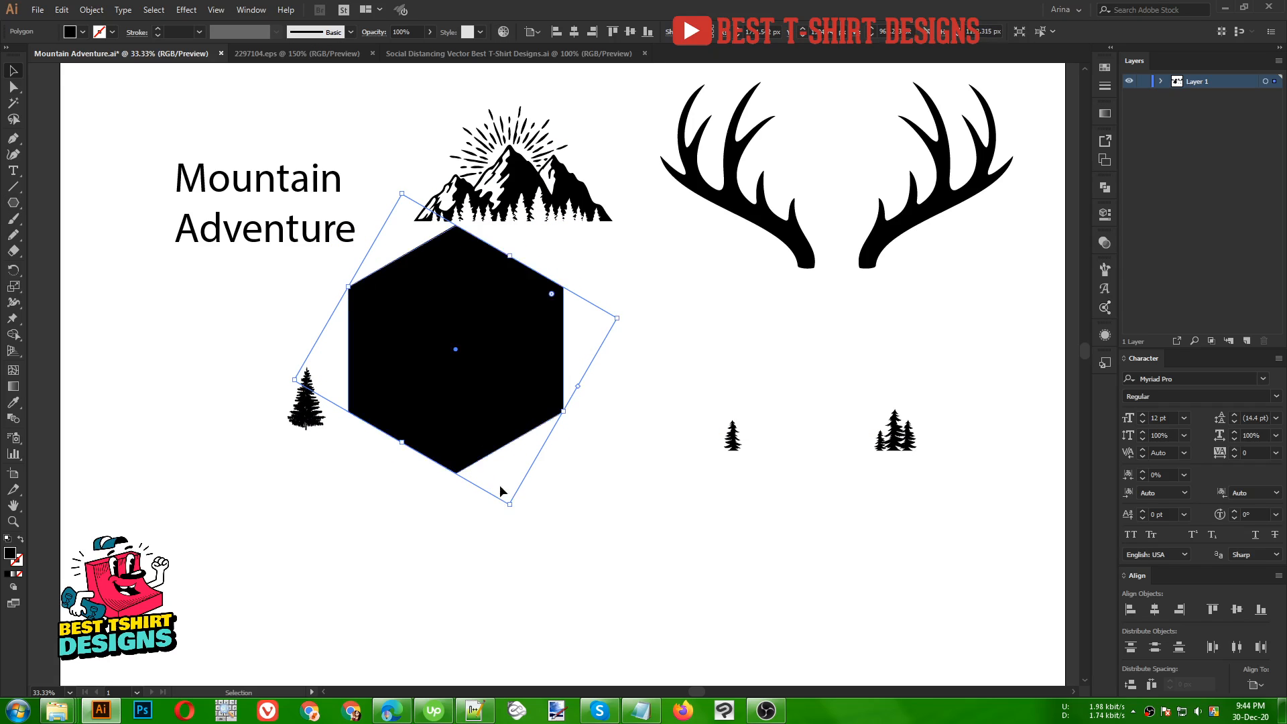
pyautogui.moveTo(473, 361); pyautogui.dragTo(535, 439)
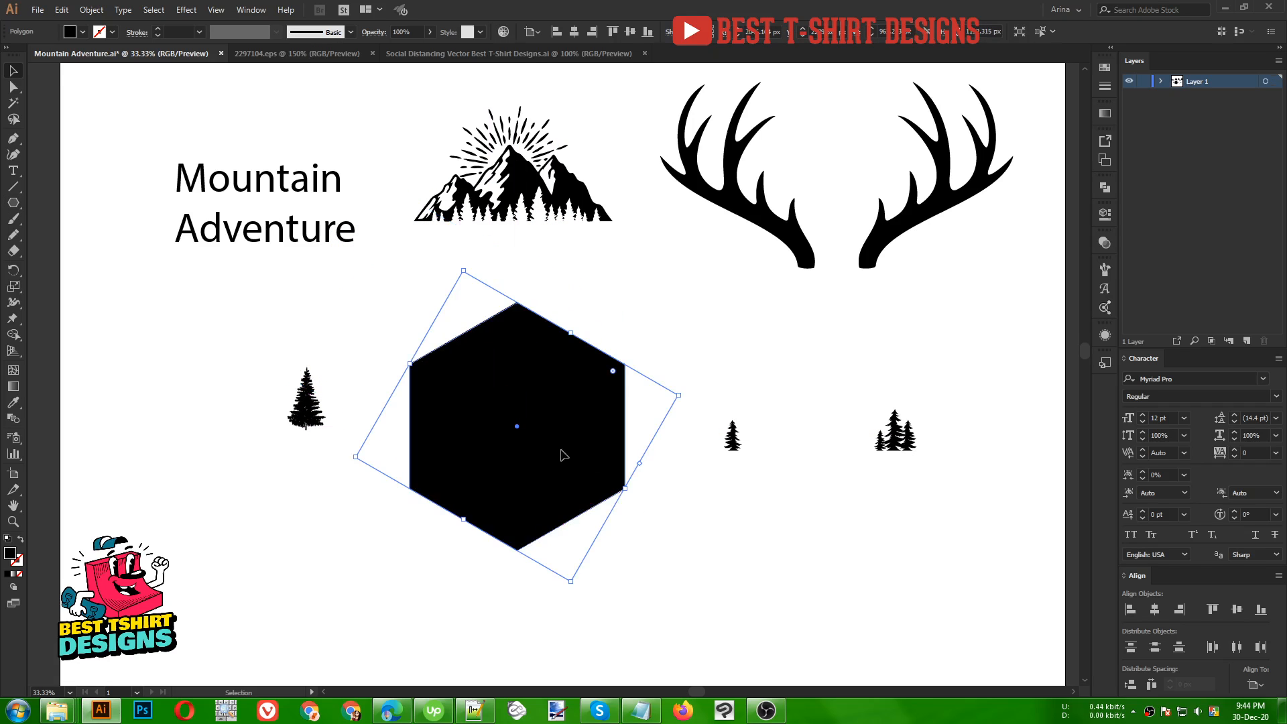
pyautogui.click(379, 295)
pyautogui.moveTo(413, 320); pyautogui.dragTo(664, 576)
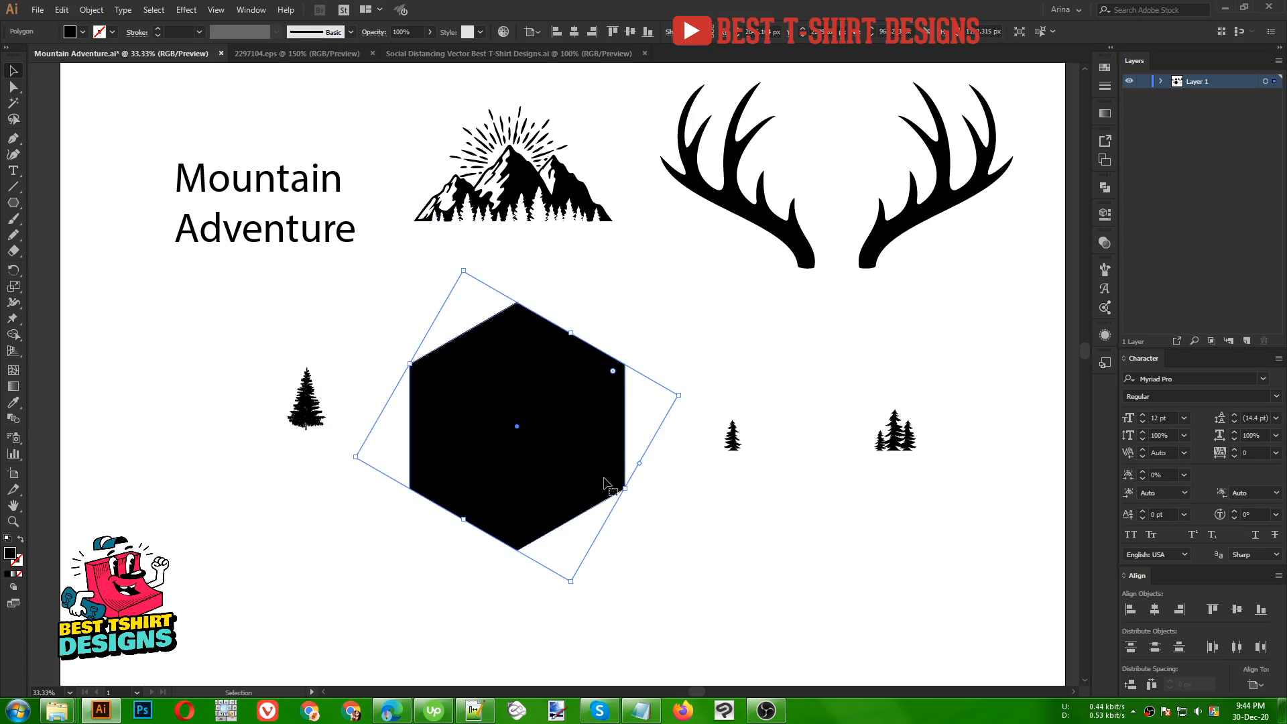
pyautogui.click(716, 525)
pyautogui.click(533, 449)
pyautogui.click(601, 276)
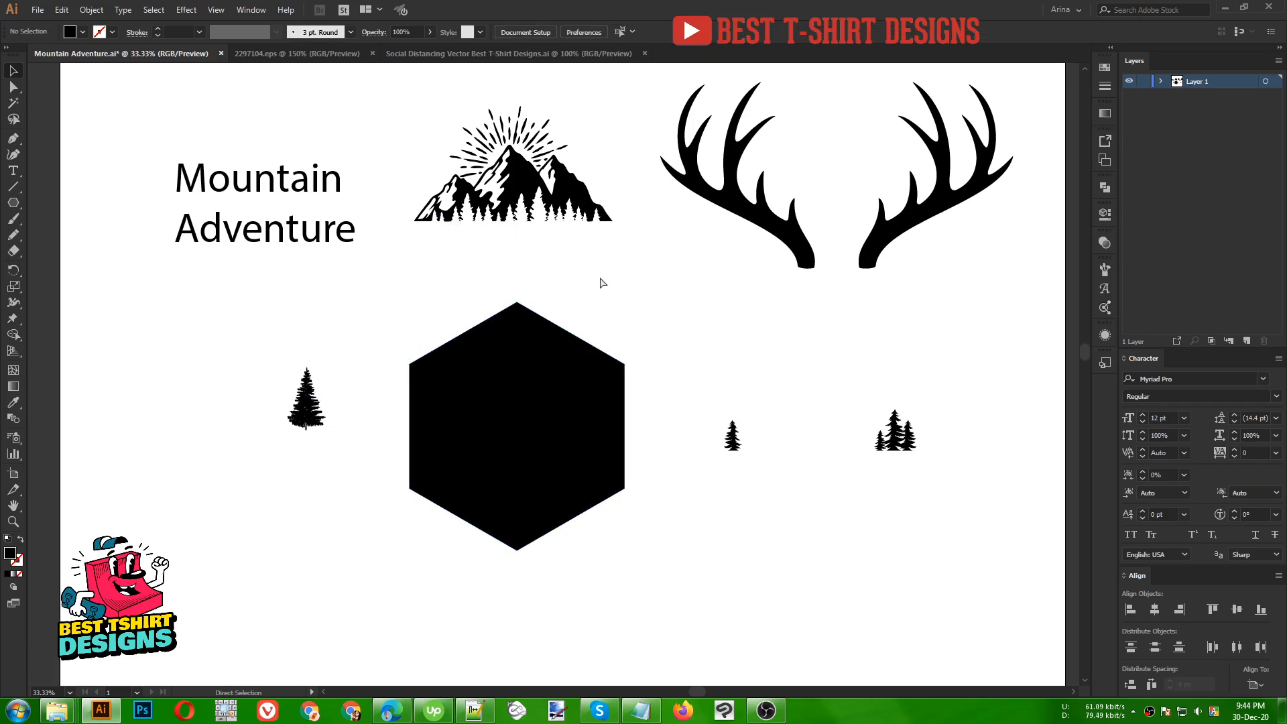
# - Show the rulers and place a vertical guide through the hexagon's upper and lower corners
pyautogui.hotkey('ctrl', 'r')
pyautogui.moveTo(597, 71); pyautogui.dragTo(517, 333)
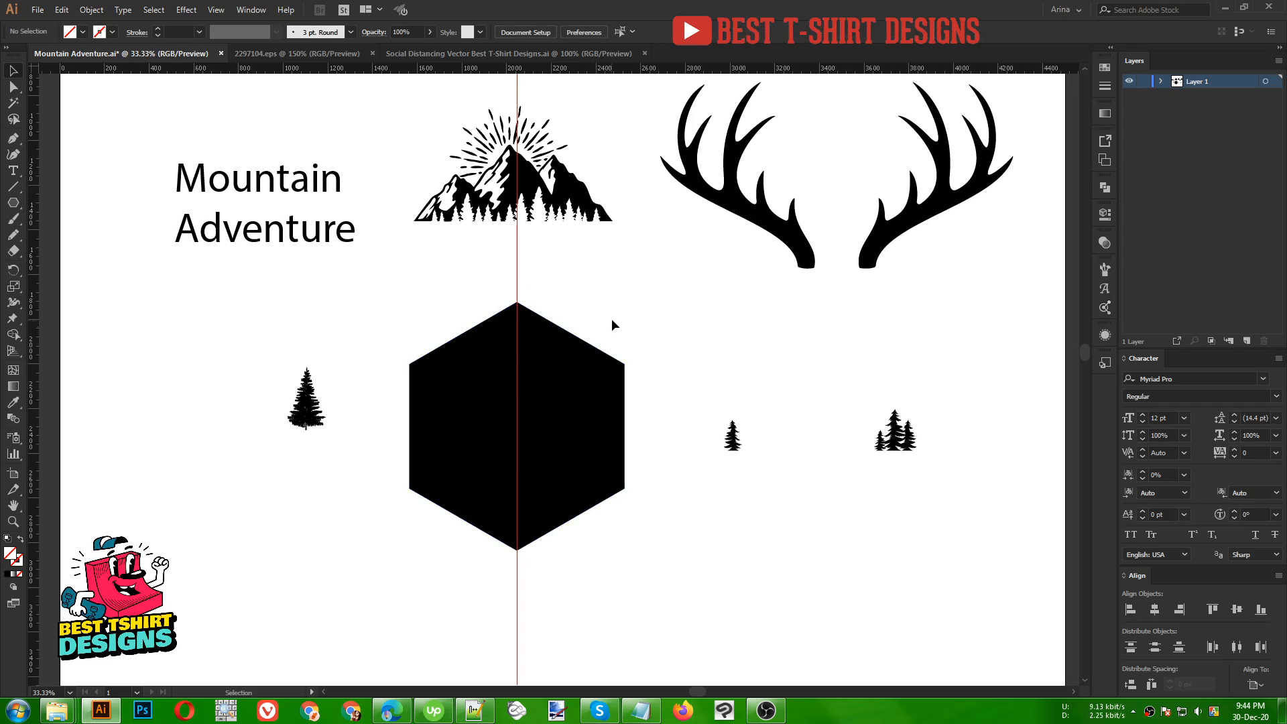
pyautogui.scroll(1, 506, 415)
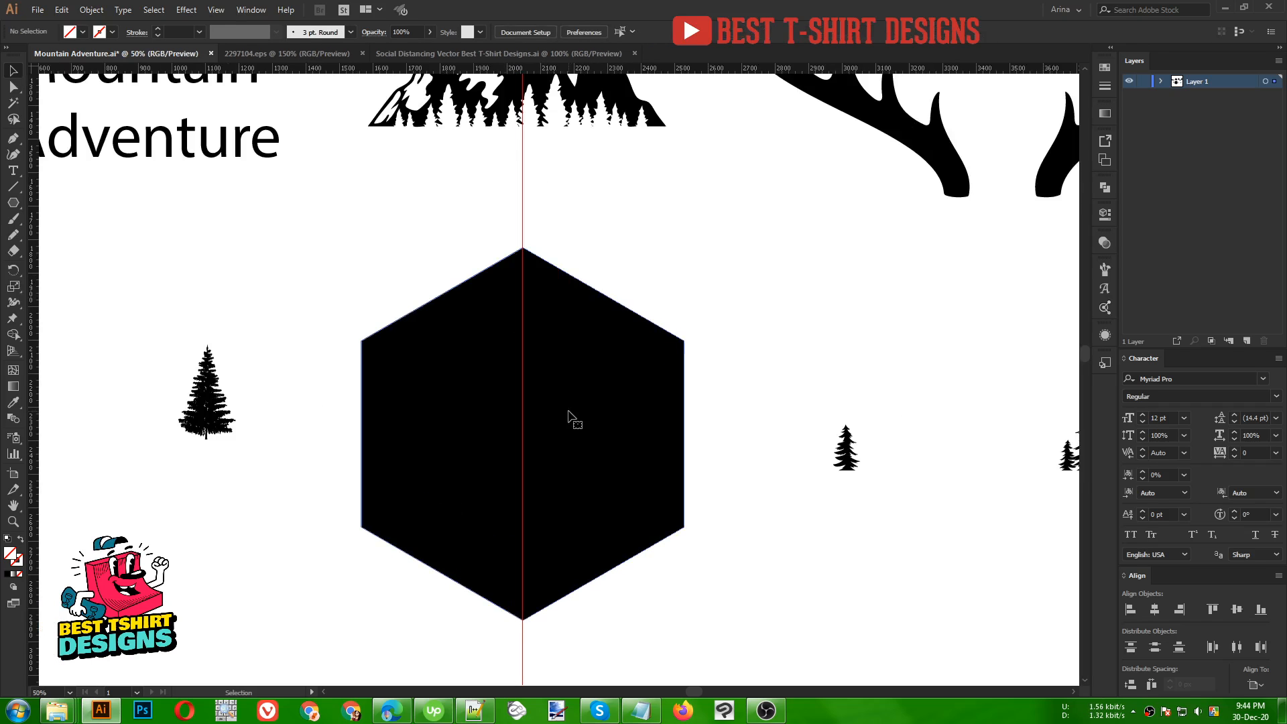
pyautogui.click(568, 417)
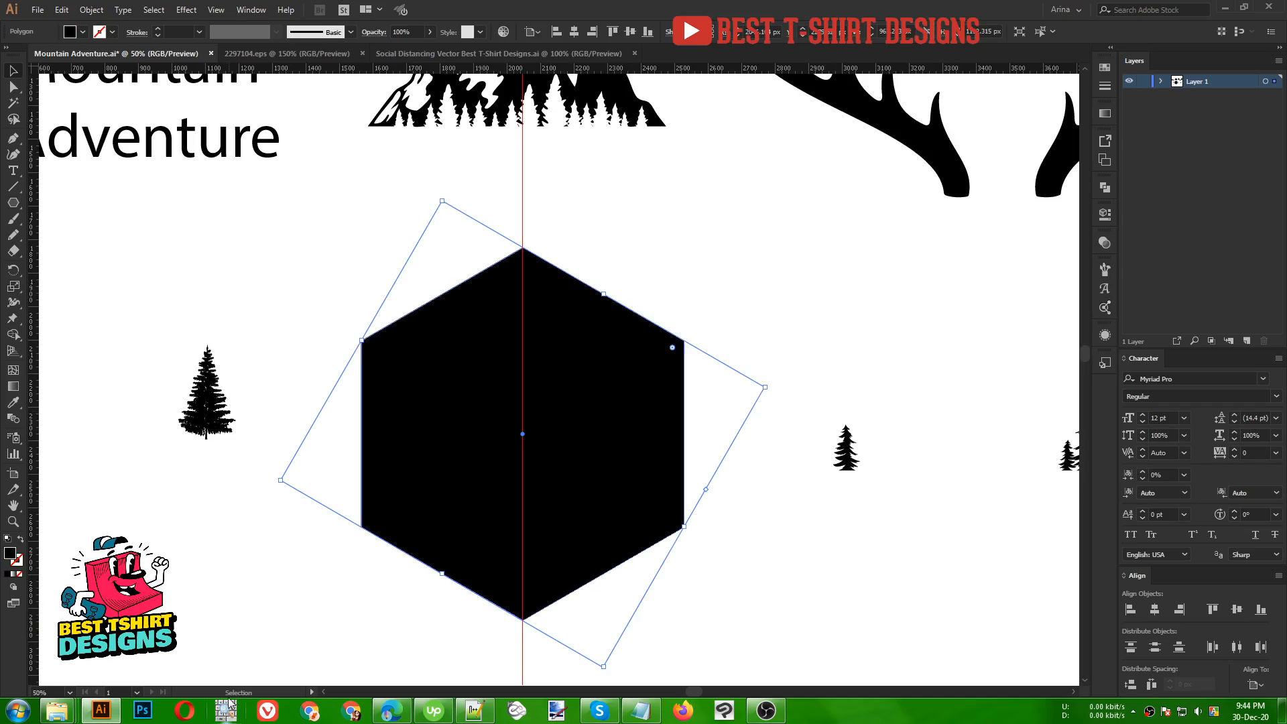
pyautogui.click(818, 540)
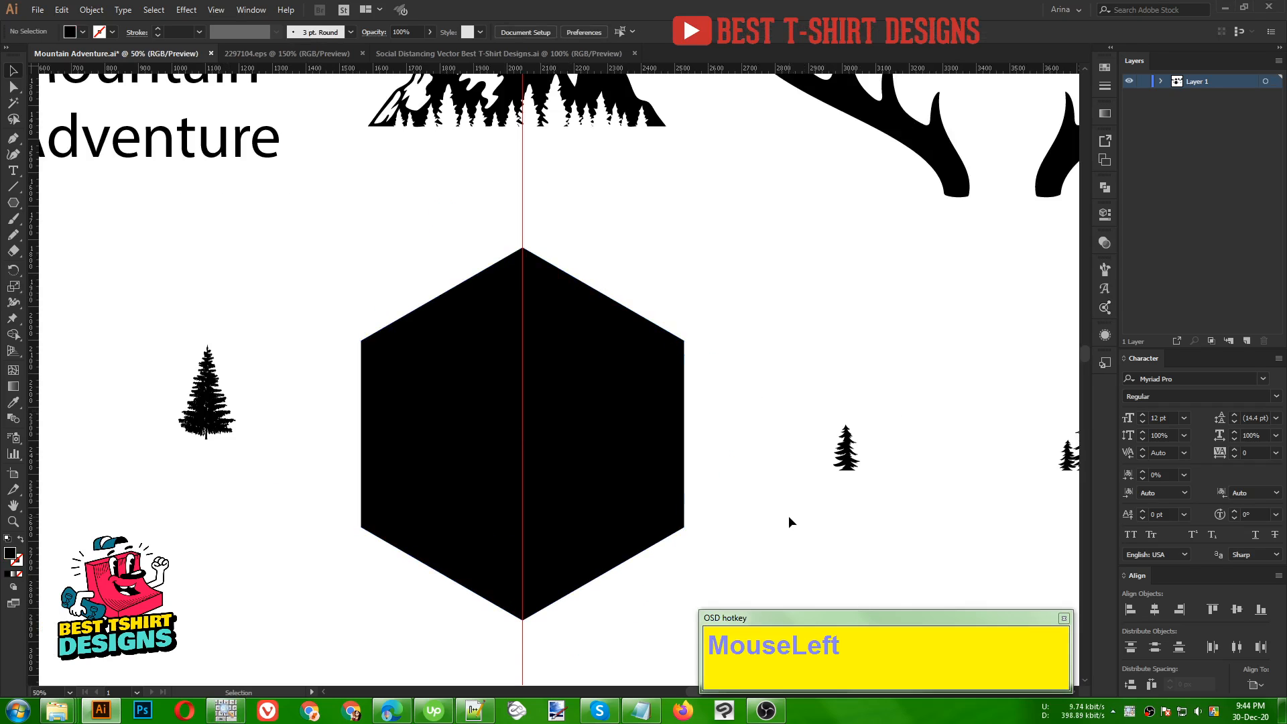
# - Swap the hexagon's black fill to an outline with no fill and set its stroke weight to 20 pt
pyautogui.hotkey('shift', 'x')
pyautogui.click(639, 480)
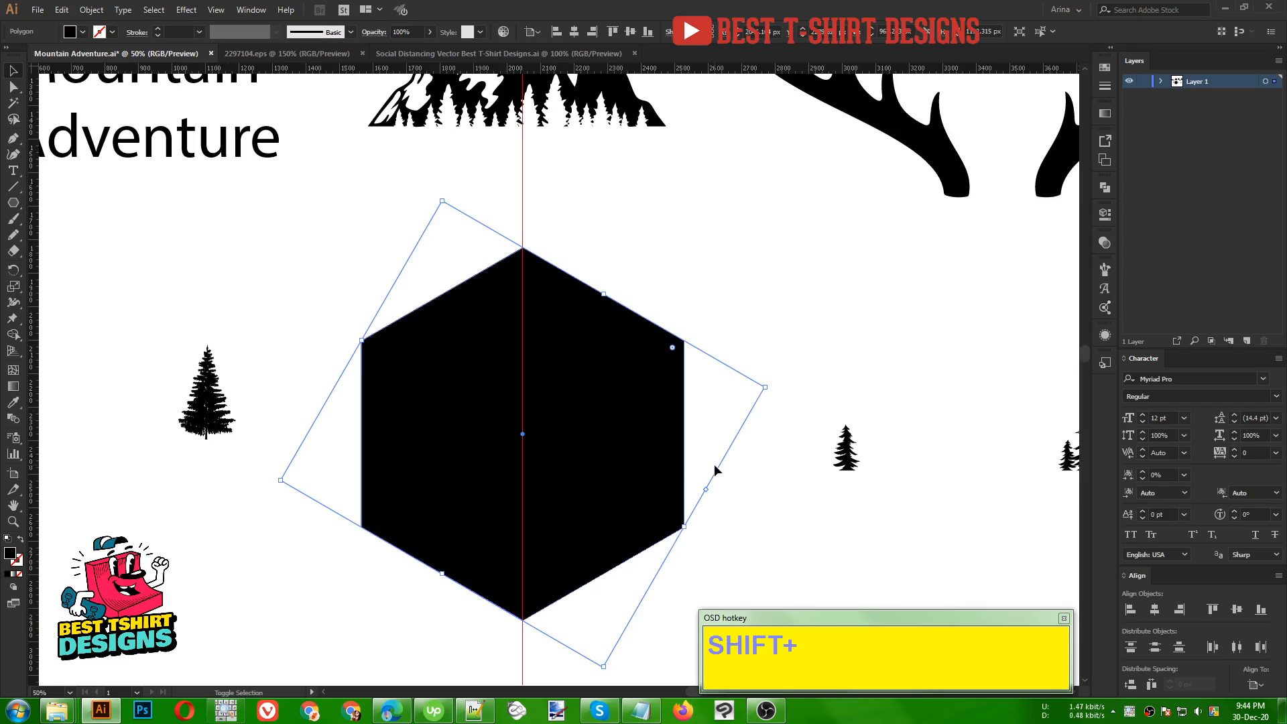
pyautogui.hotkey('shift', 'x')
pyautogui.scroll(1, 177, 28)
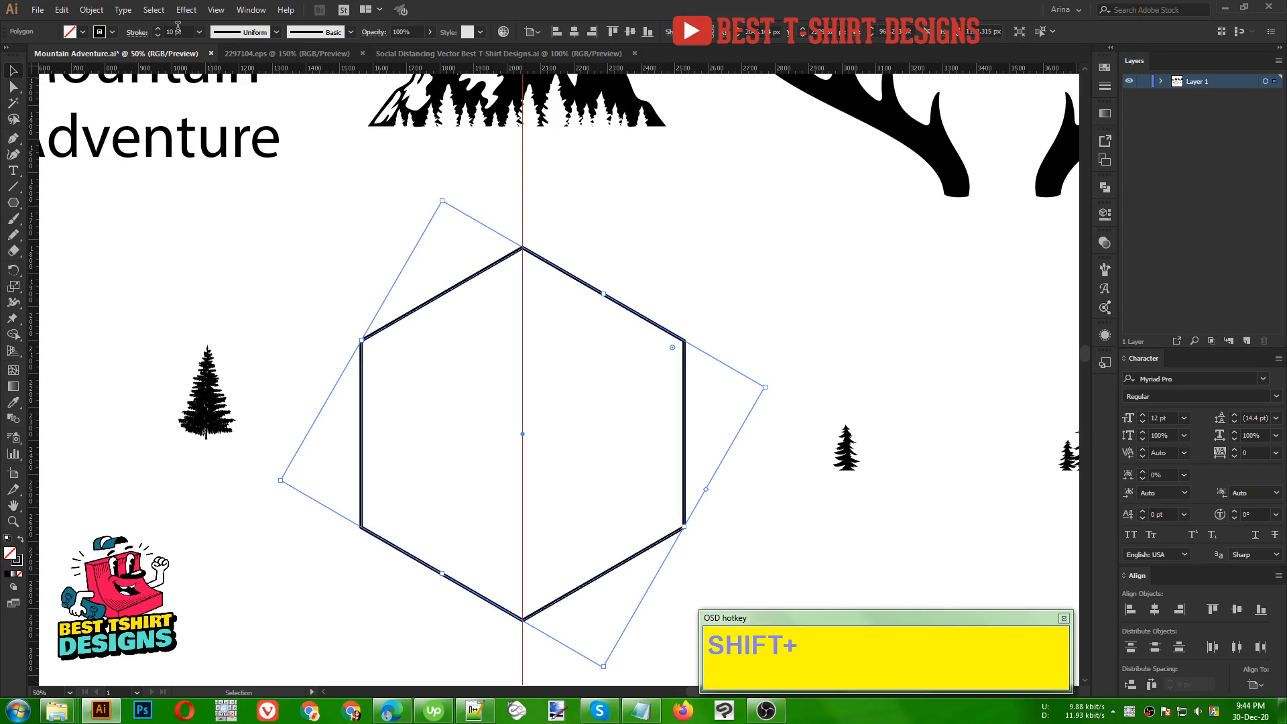
pyautogui.scroll(1, 178, 28)
pyautogui.click(470, 356)
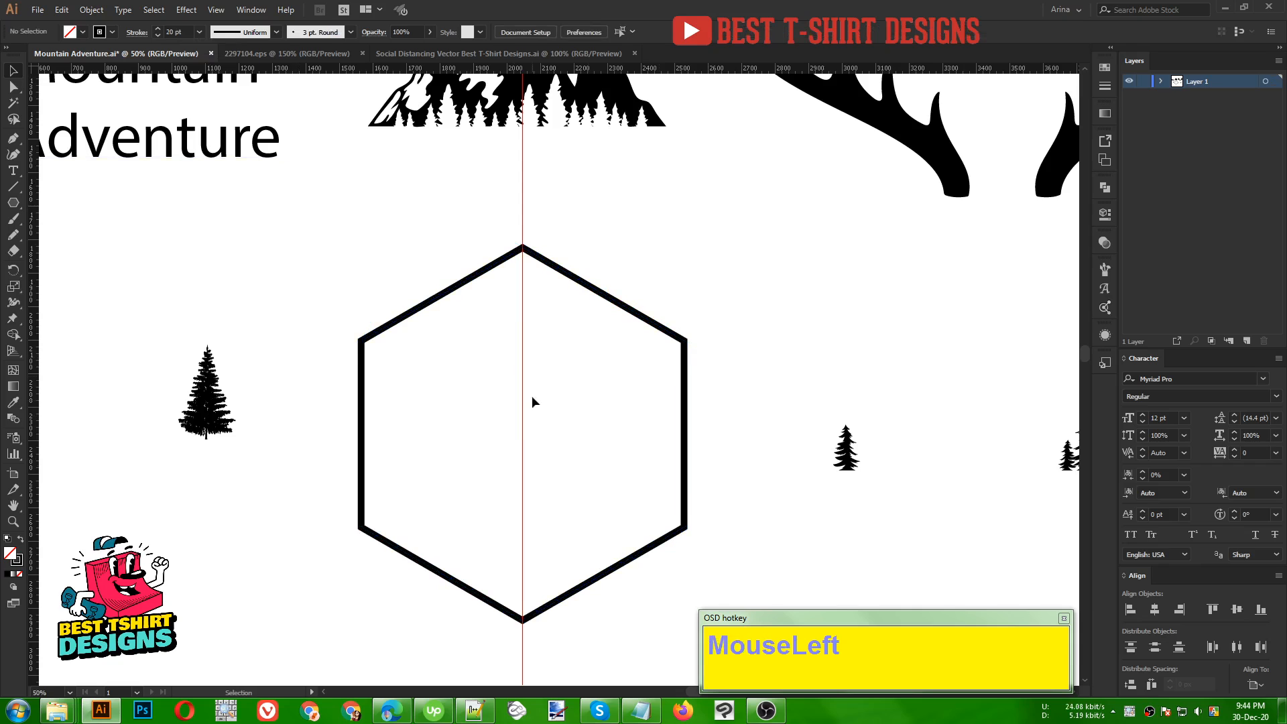
# - Place the mountain artwork inside the hexagon, scaled to span the hexagon's full width, and nudge it down
pyautogui.scroll(-1, 534, 369)
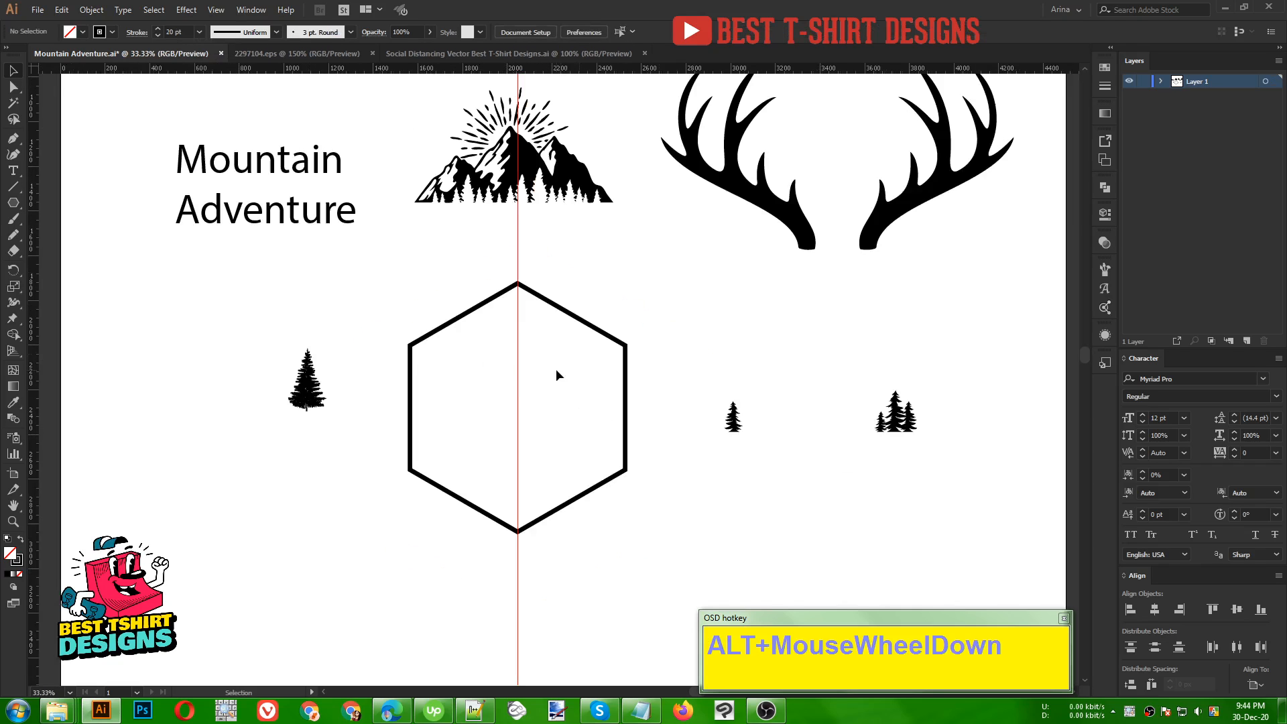
pyautogui.moveTo(440, 296); pyautogui.dragTo(556, 456)
pyautogui.click(582, 424)
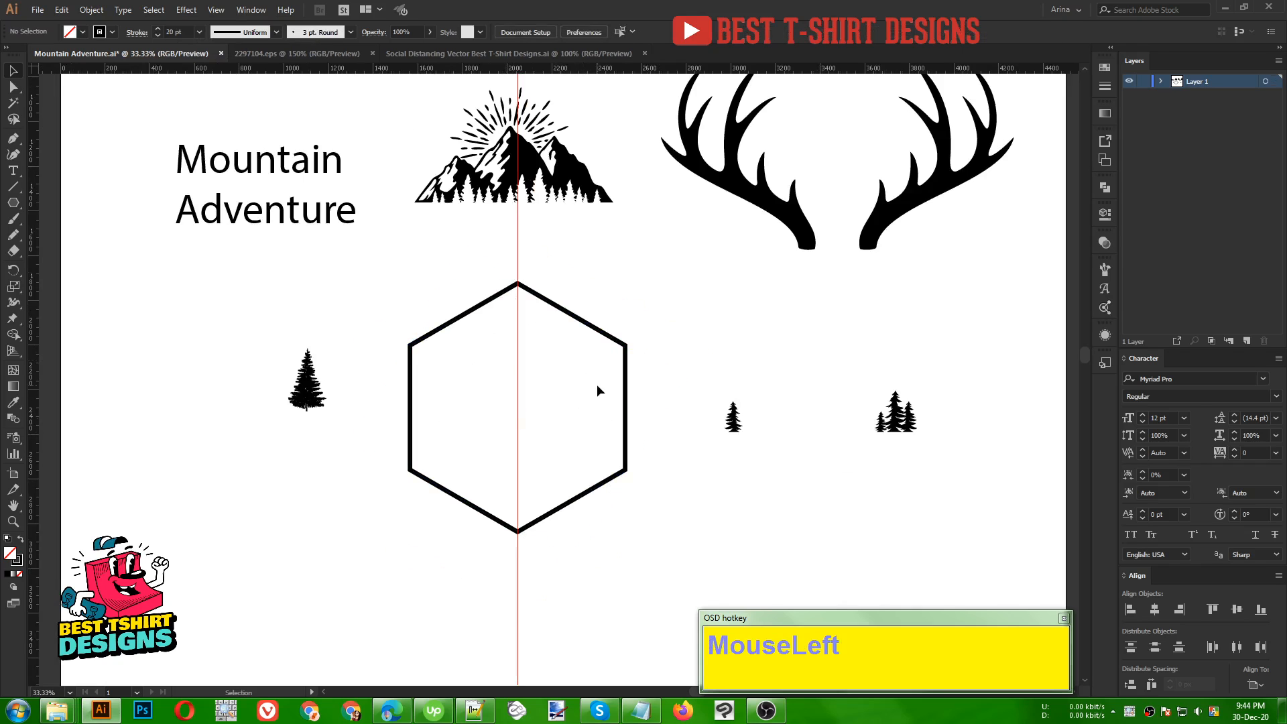
pyautogui.moveTo(569, 171); pyautogui.dragTo(620, 388)
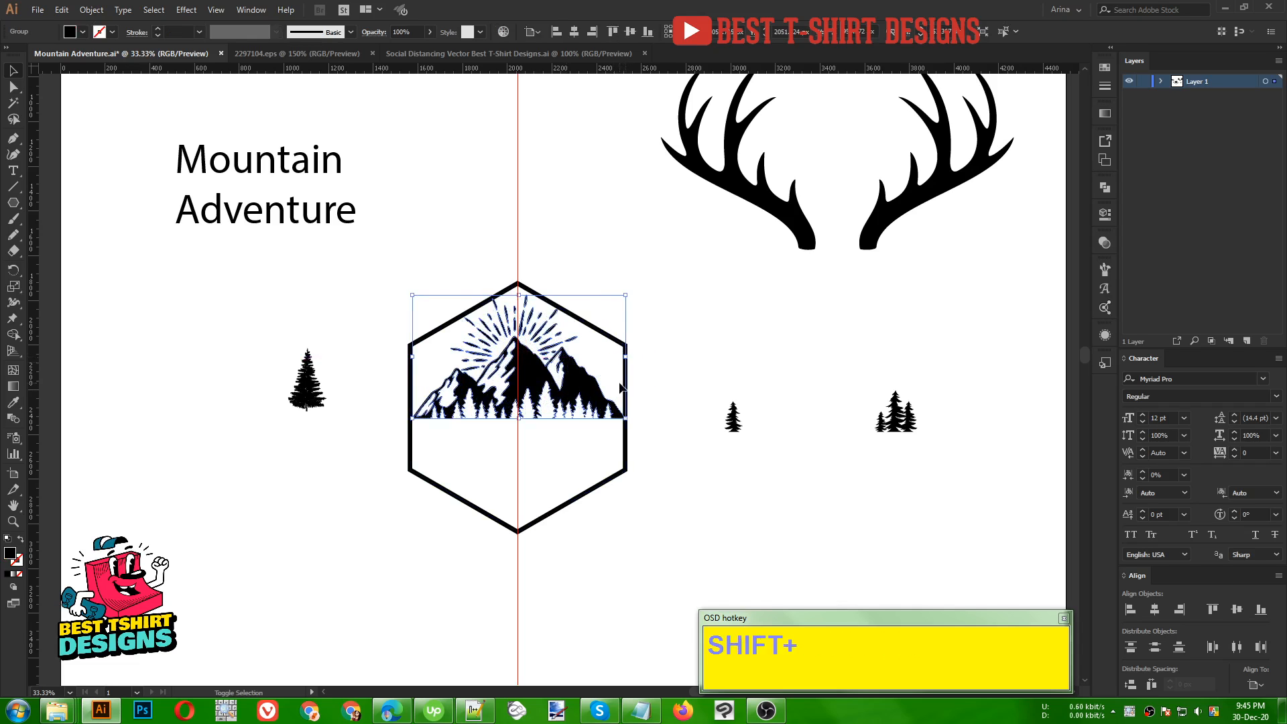
pyautogui.moveTo(415, 360); pyautogui.dragTo(411, 359)
pyautogui.hotkey('shift', 'Down')
pyautogui.hotkey('shift', 'Down')
pyautogui.hotkey('shift', 'Down')
pyautogui.hotkey('shift', 'Down')
pyautogui.hotkey('shift', 'Down')
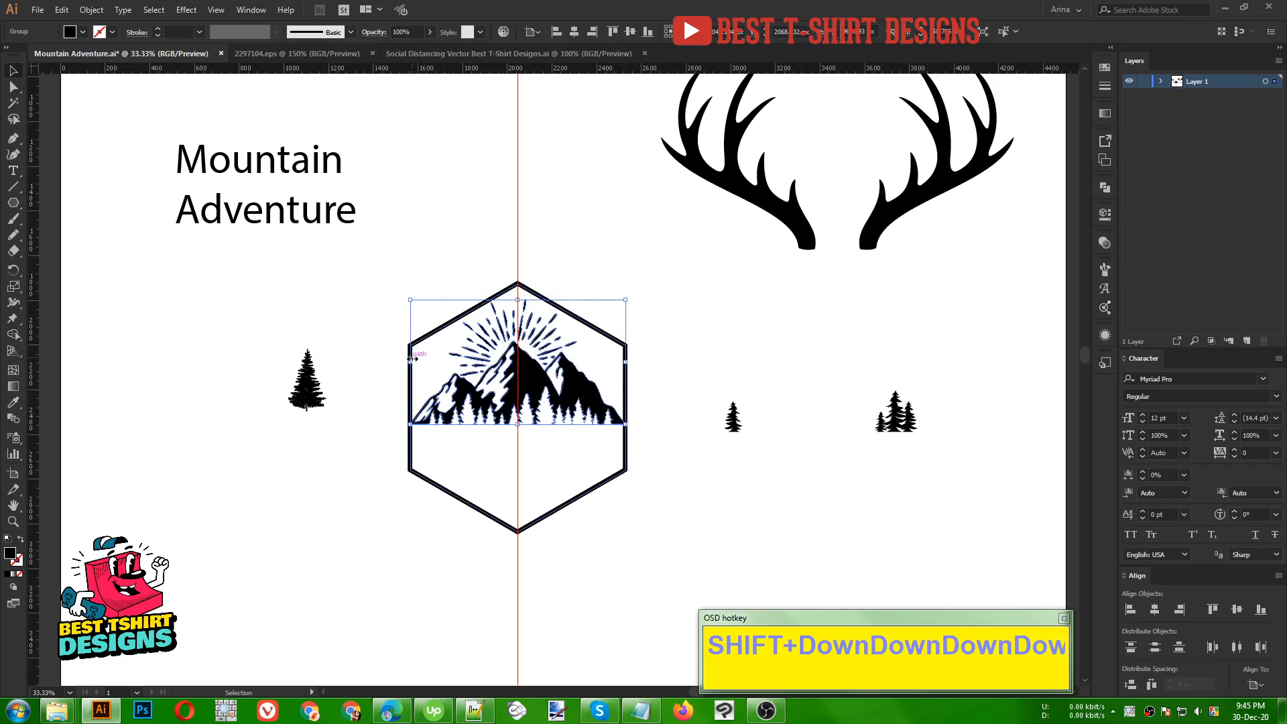
pyautogui.click(584, 244)
# - Scale the antlers down proportionally and position them over the lower half of the hexagon
pyautogui.moveTo(790, 214); pyautogui.dragTo(706, 318)
pyautogui.moveTo(931, 265); pyautogui.dragTo(869, 260)
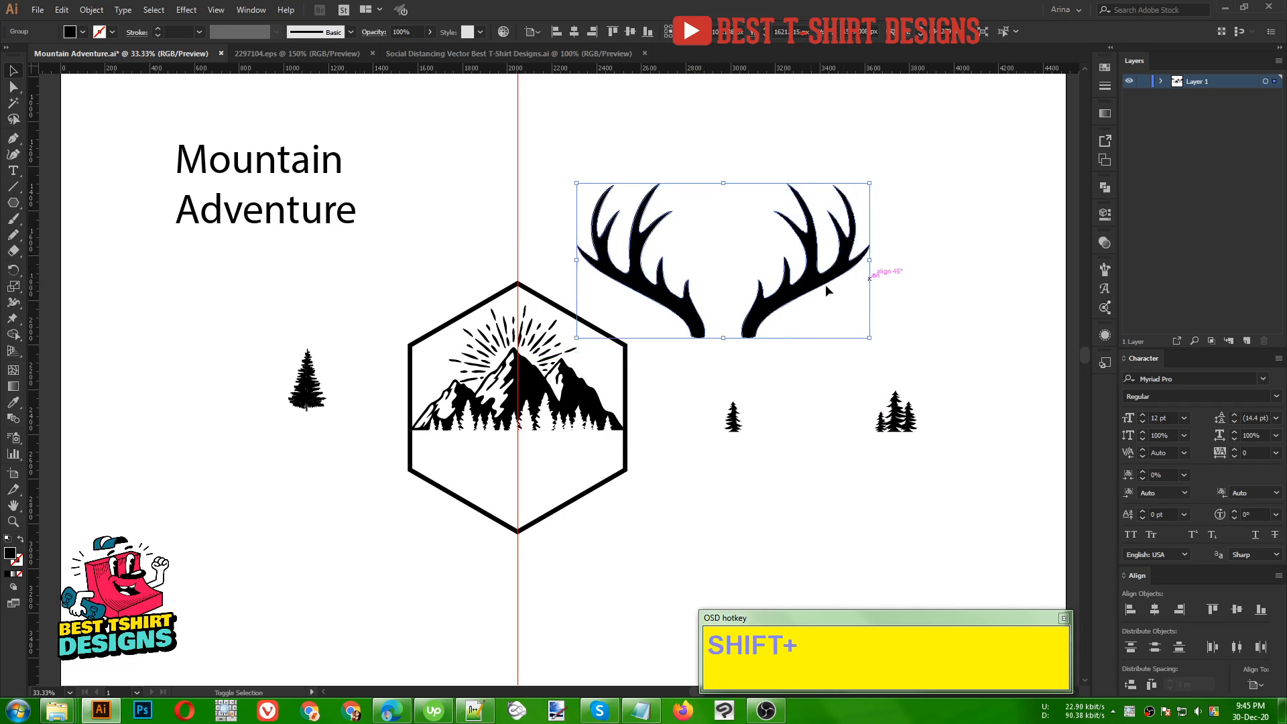
pyautogui.moveTo(803, 284); pyautogui.dragTo(589, 452)
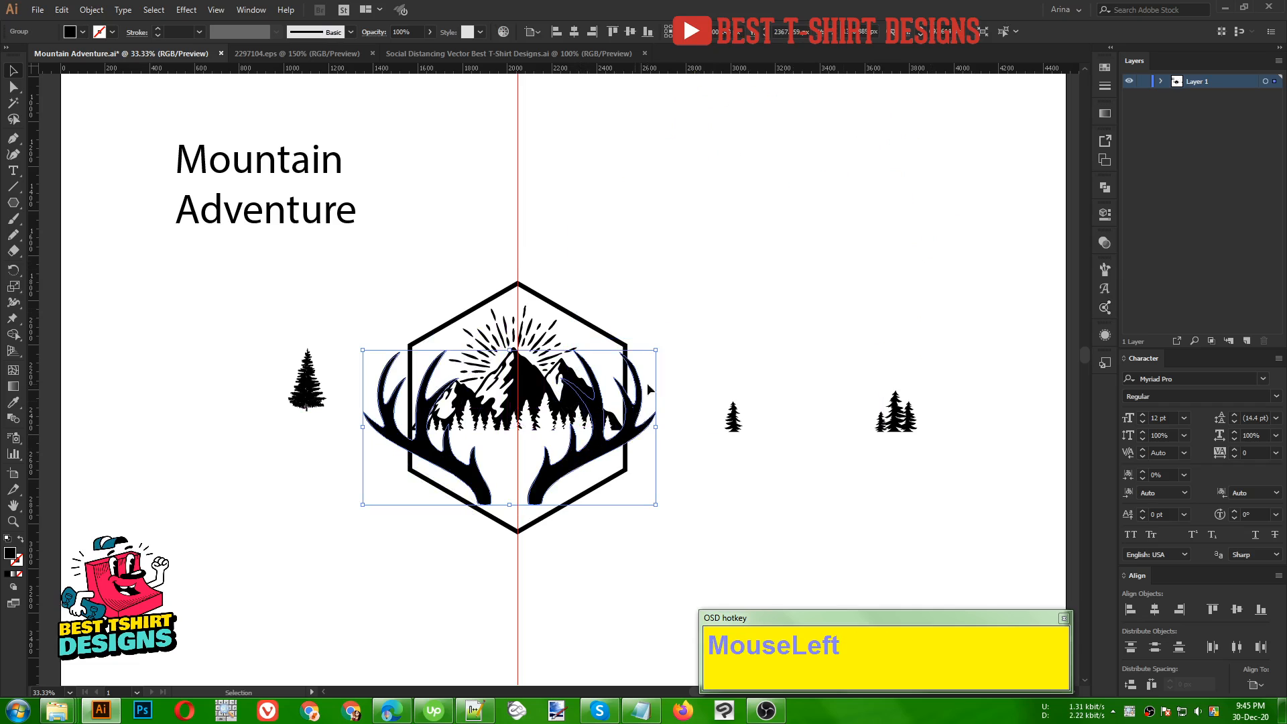
# - Align the hexagon, mountain and antlers to their horizontal centre, and scale the antlers down slightly about their centre
pyautogui.keyDown('shift'); pyautogui.click(438, 325); pyautogui.keyUp('shift')
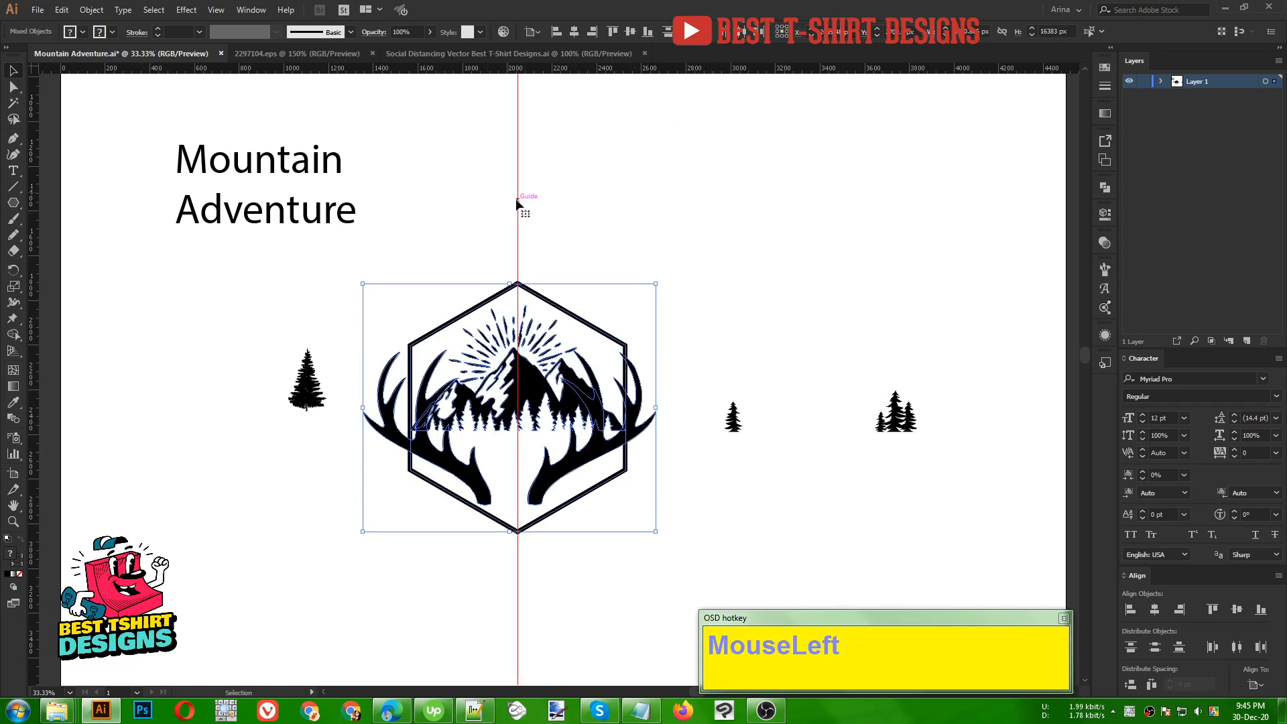
pyautogui.click(534, 31)
pyautogui.click(577, 43)
pyautogui.click(574, 31)
pyautogui.click(622, 186)
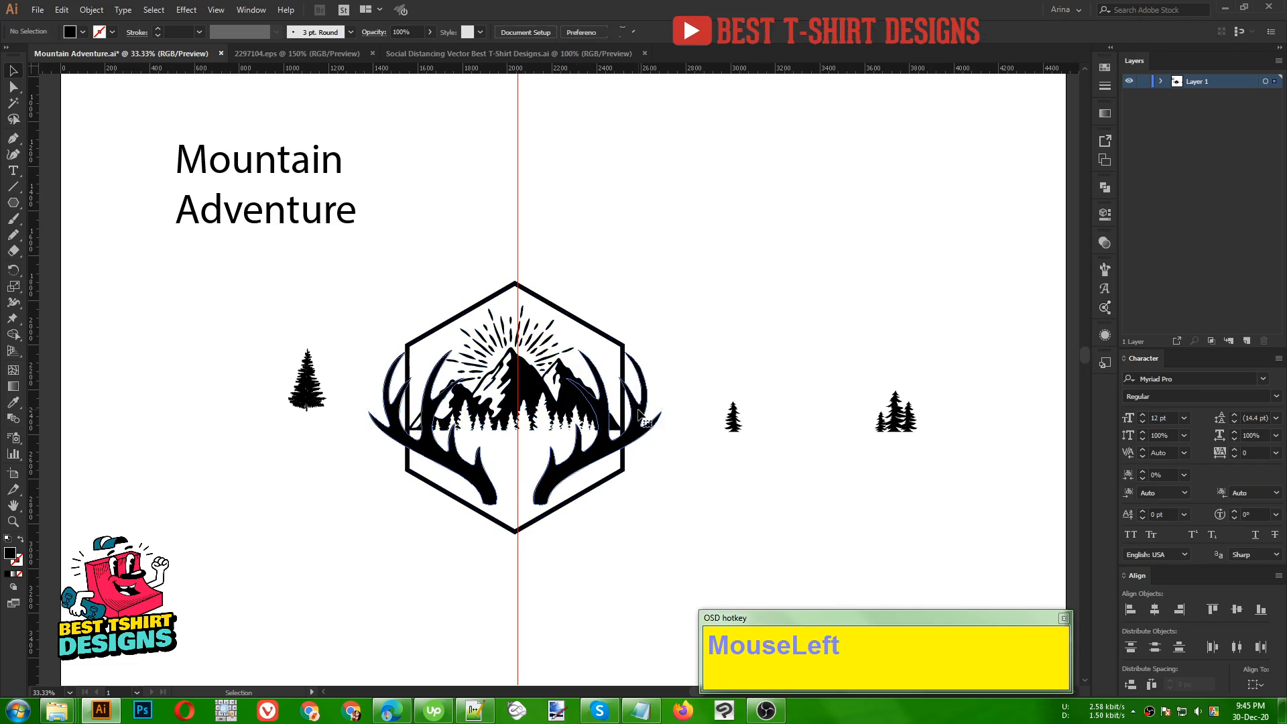
pyautogui.click(657, 419)
pyautogui.moveTo(662, 426); pyautogui.dragTo(644, 424)
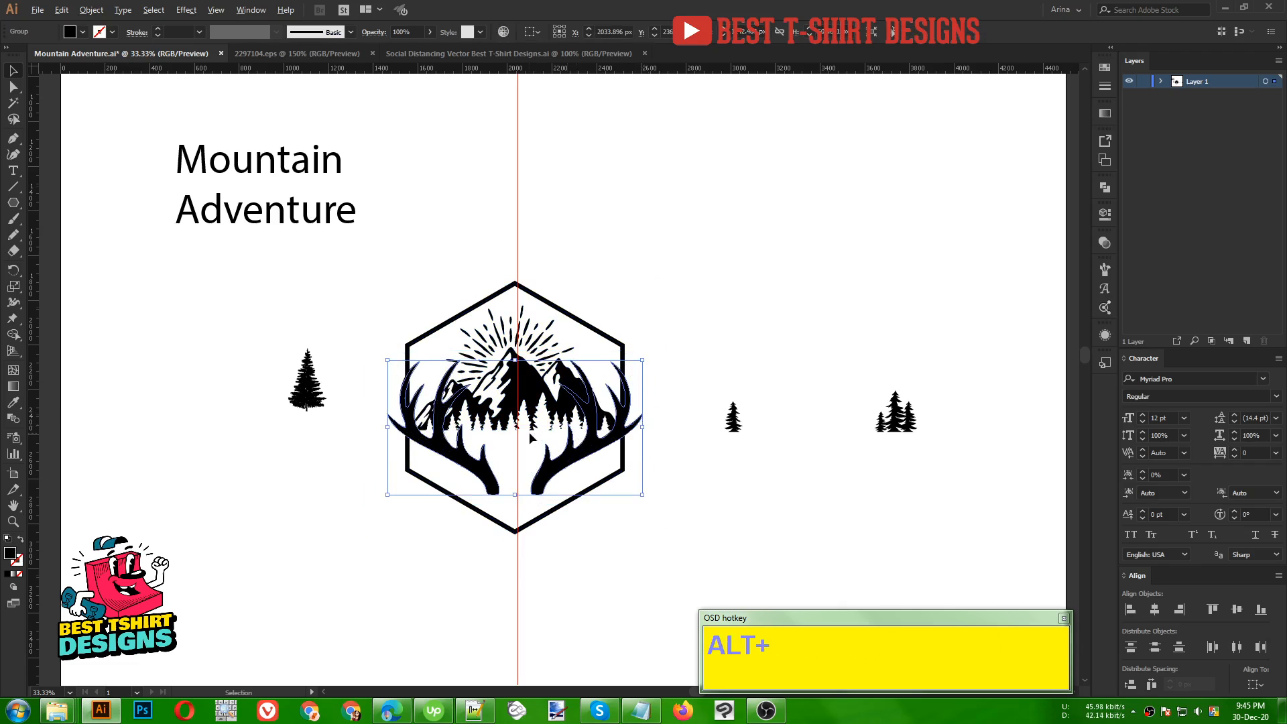
# - Isolate the antler group and shift only the right antler outward to widen the gap between the two
pyautogui.keyDown('alt'); pyautogui.scroll(1, 533, 435); pyautogui.keyUp('alt')
pyautogui.click(597, 478)
pyautogui.doubleClick(598, 474)
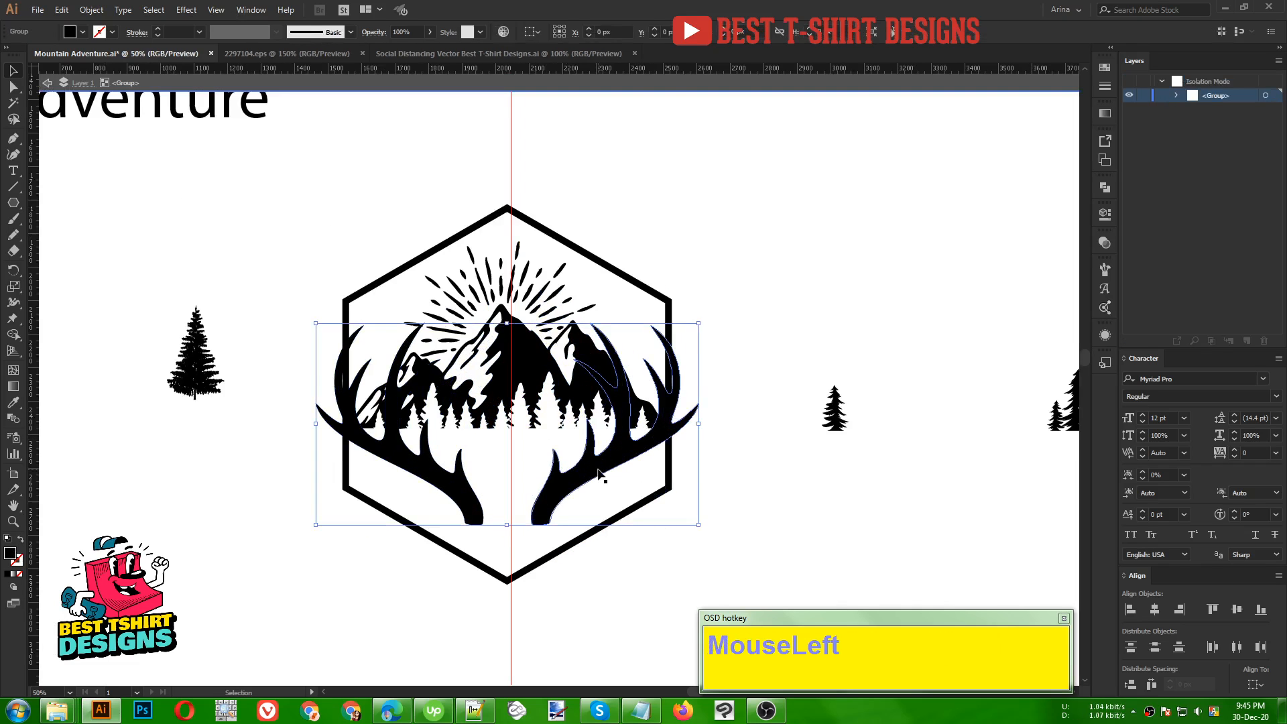
pyautogui.click(598, 473)
pyautogui.press('Right')
pyautogui.press('Right')
pyautogui.press('Right')
pyautogui.press('Right')
pyautogui.press('Right')
pyautogui.press('Right')
pyautogui.press('Right')
pyautogui.press('Right')
pyautogui.press('Right')
pyautogui.press('Right')
pyautogui.press('Right')
pyautogui.press('Right')
pyautogui.press('Right')
pyautogui.press('Right')
pyautogui.press('Right')
pyautogui.press('Right')
pyautogui.press('Right')
pyautogui.press('Right')
pyautogui.press('Right')
pyautogui.press('Right')
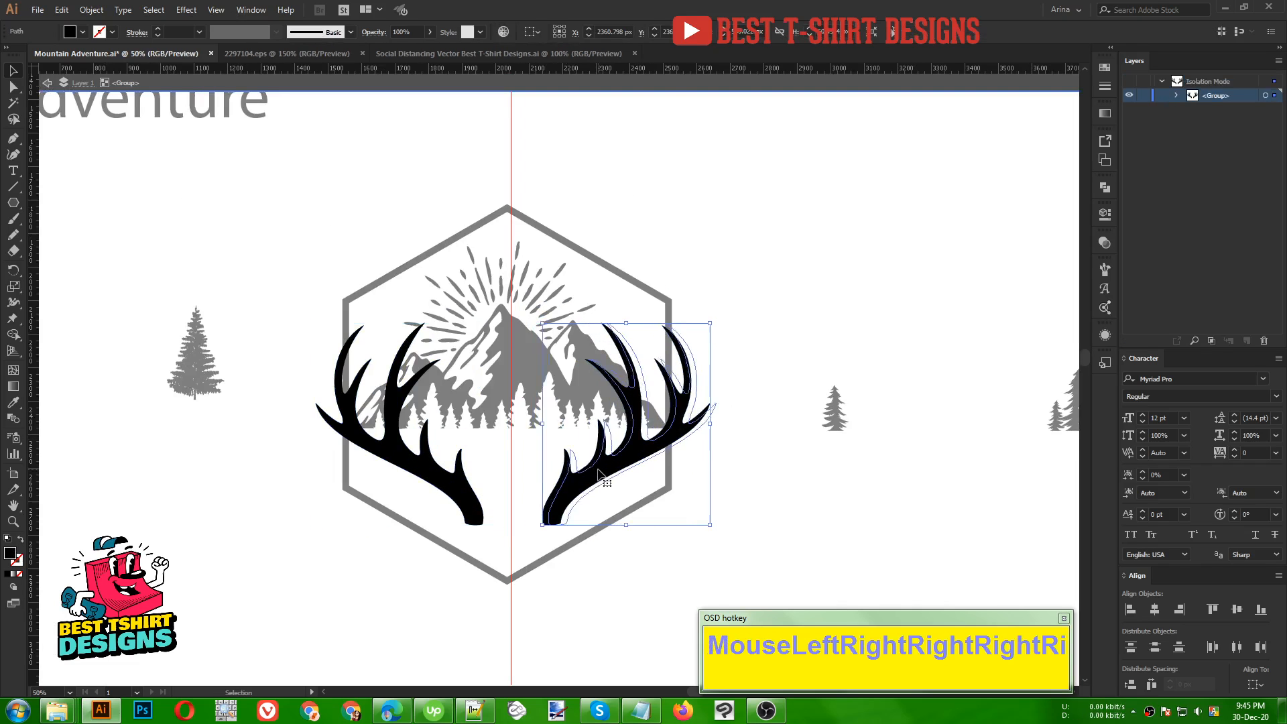
pyautogui.press('Right')
pyautogui.press('Right')
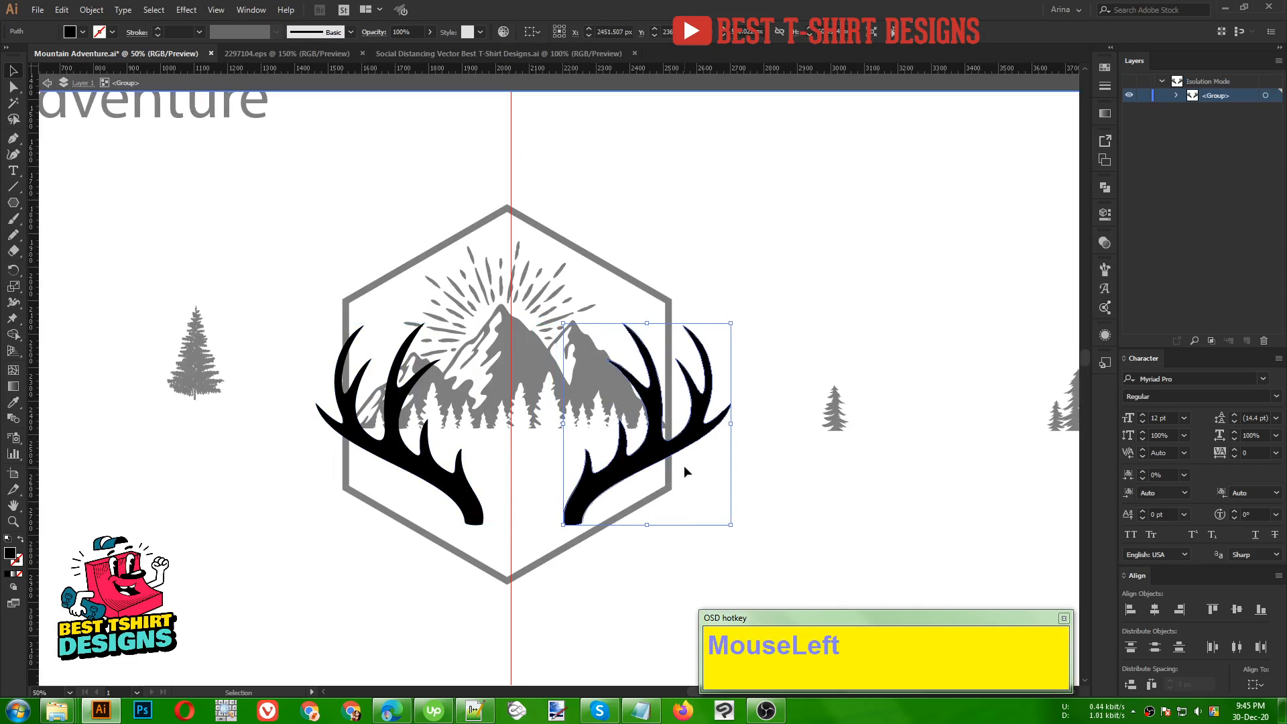
pyautogui.doubleClick(684, 467)
# - Centre the widened antlers, the hexagon and the mountain horizontally on each other
pyautogui.click(690, 439)
pyautogui.moveTo(670, 540); pyautogui.dragTo(382, 211)
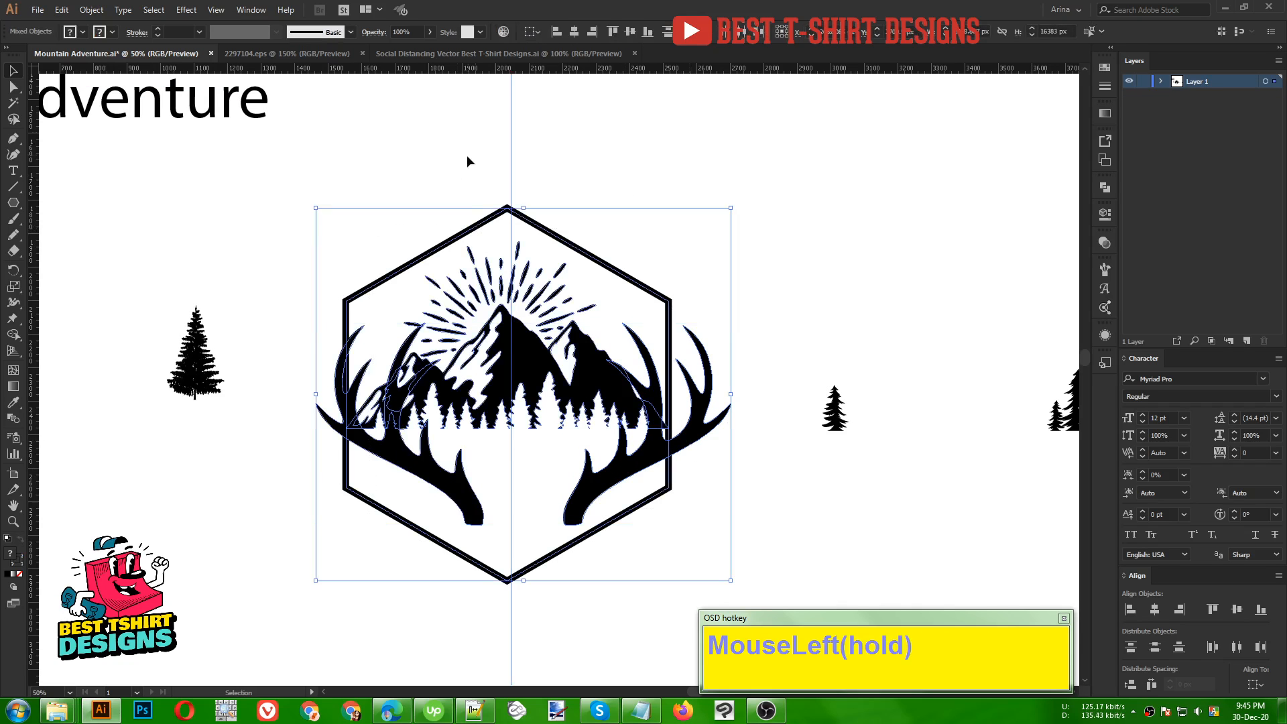
pyautogui.click(580, 31)
# - Delete the vertical guide running through the hexagon
pyautogui.moveTo(470, 124); pyautogui.dragTo(676, 187)
pyautogui.moveTo(466, 127); pyautogui.dragTo(637, 164)
pyautogui.press('Delete')
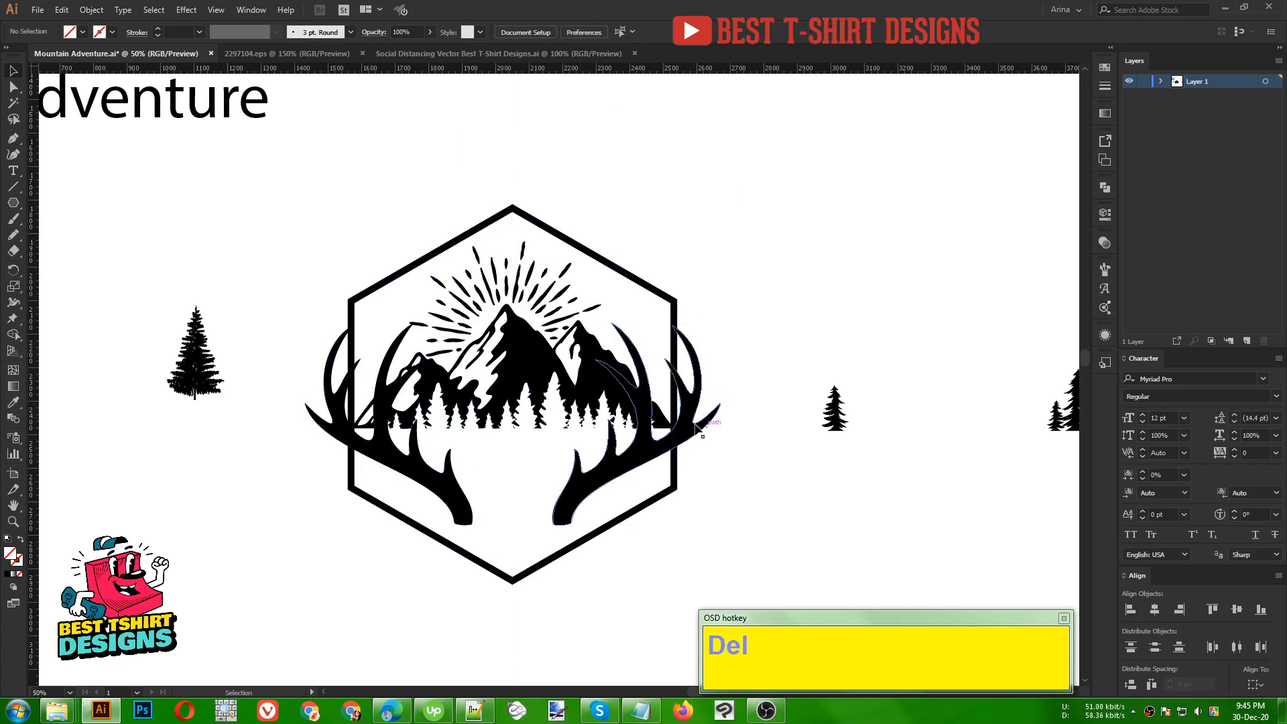
# - Nudge the antler group upward so it sits higher across the hexagon and mountain
pyautogui.click(694, 384)
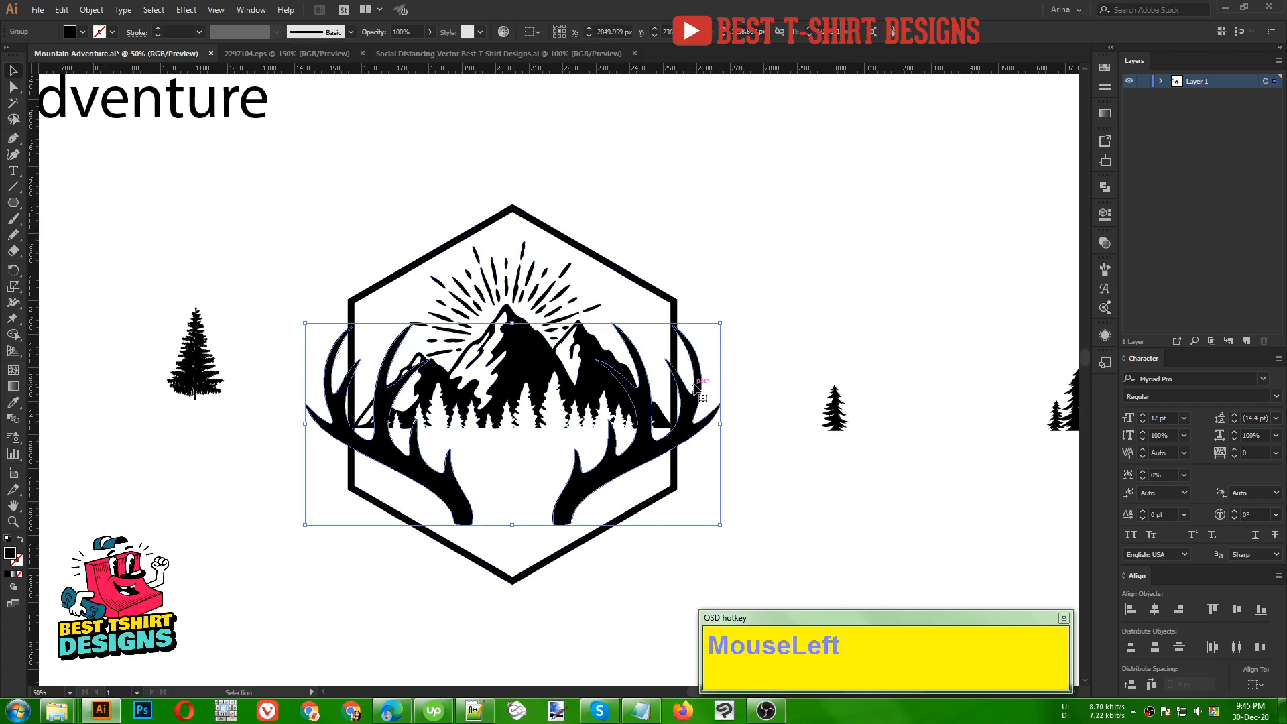
pyautogui.press('Up')
pyautogui.press('Up')
pyautogui.press('Up')
pyautogui.press('Up')
pyautogui.press('Up')
pyautogui.press('Up')
pyautogui.press('Up')
pyautogui.press('Up')
pyautogui.press('Up')
pyautogui.press('Up')
pyautogui.press('Up')
pyautogui.press('Up')
pyautogui.press('Up')
pyautogui.press('Up')
pyautogui.press('Up')
pyautogui.press('Up')
pyautogui.press('Up')
pyautogui.press('Up')
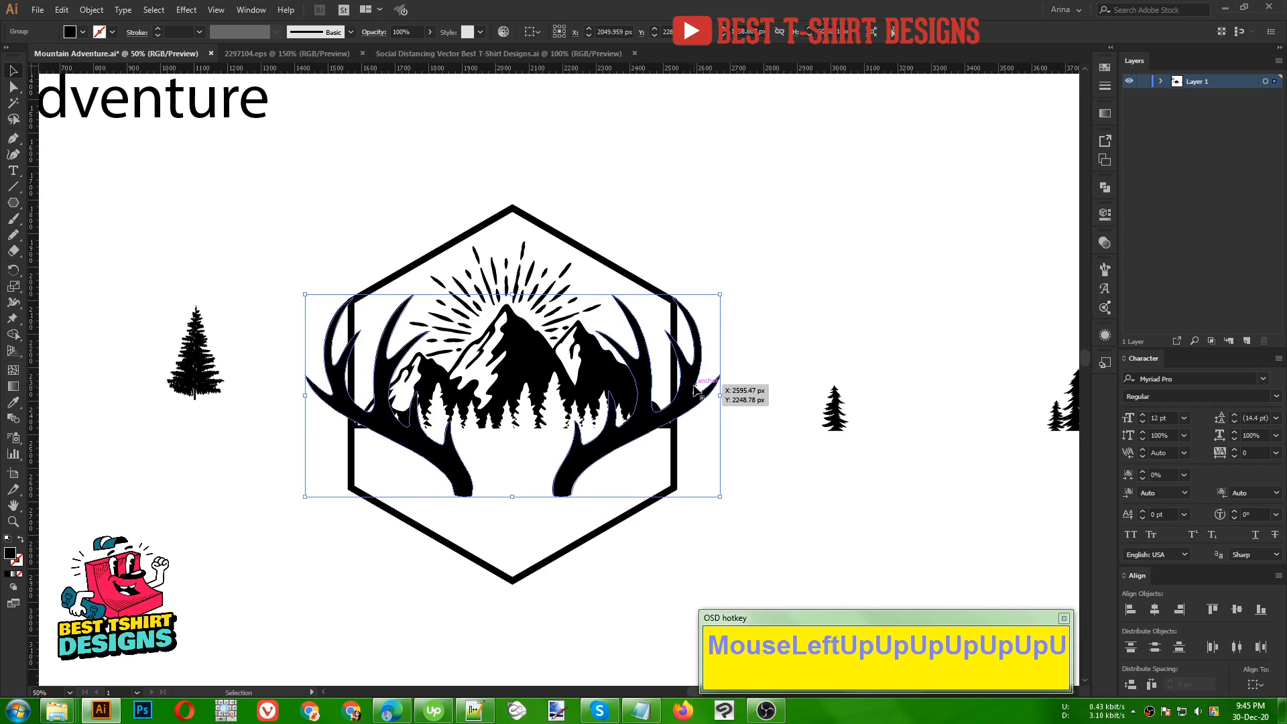
# - Isolate the antler group and nudge only the right antler further outward, then leave isolation mode
pyautogui.doubleClick(695, 391)
pyautogui.click(696, 390)
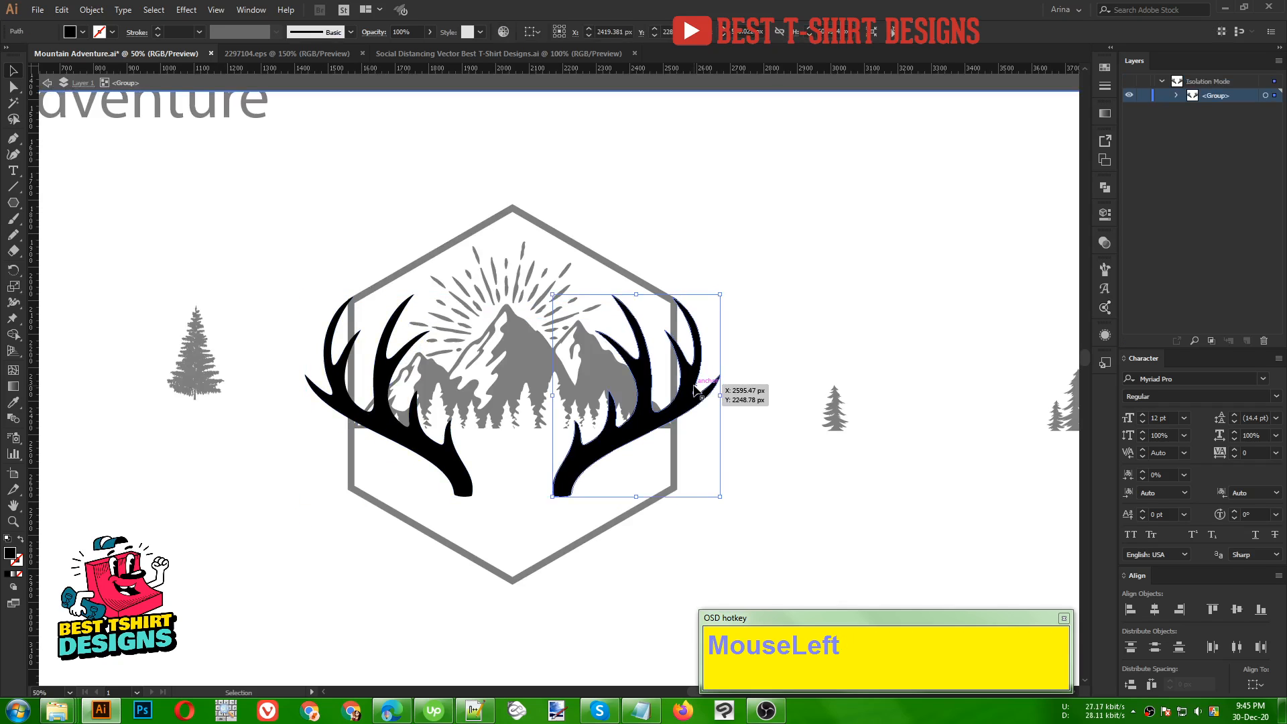
pyautogui.press('Right')
pyautogui.press('Right')
pyautogui.press('Right')
pyautogui.press('Right')
pyautogui.press('Right')
pyautogui.press('Right')
pyautogui.press('Right')
pyautogui.press('Right')
pyautogui.press('Right')
pyautogui.doubleClick(759, 333)
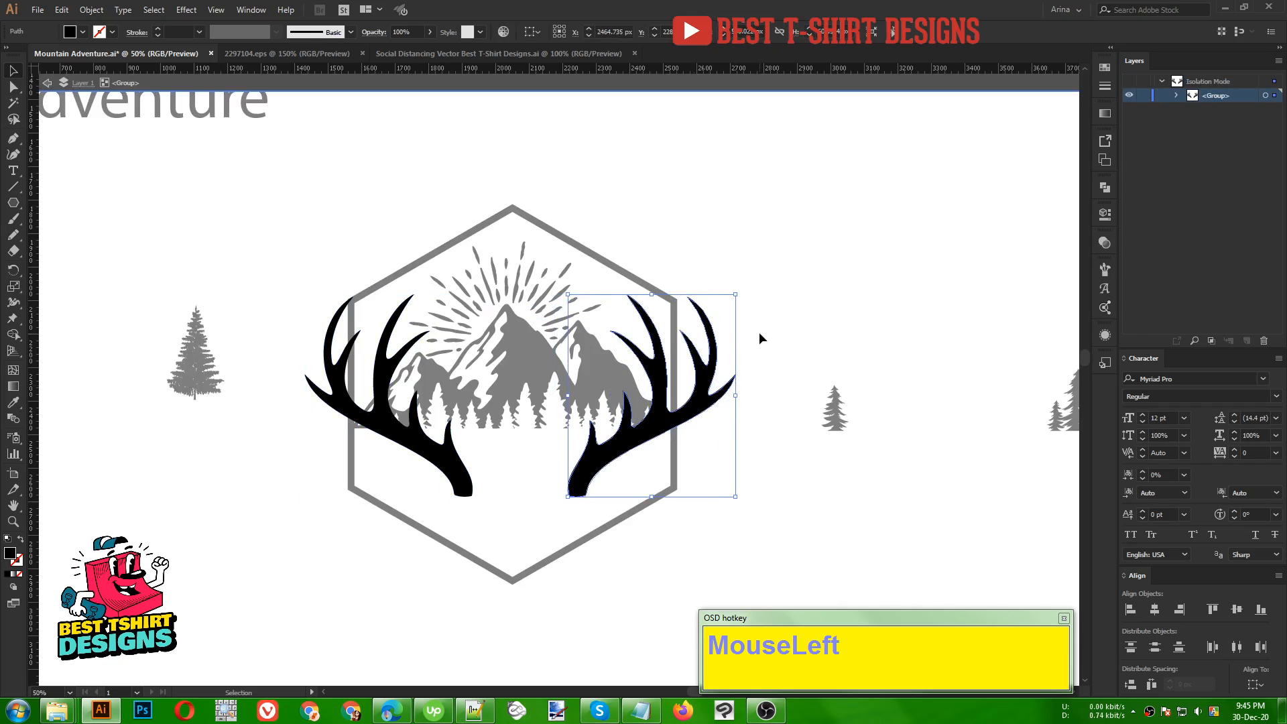
# - Align the hexagon, mountain and widened antlers to their common horizontal centre
pyautogui.moveTo(392, 206); pyautogui.dragTo(680, 531)
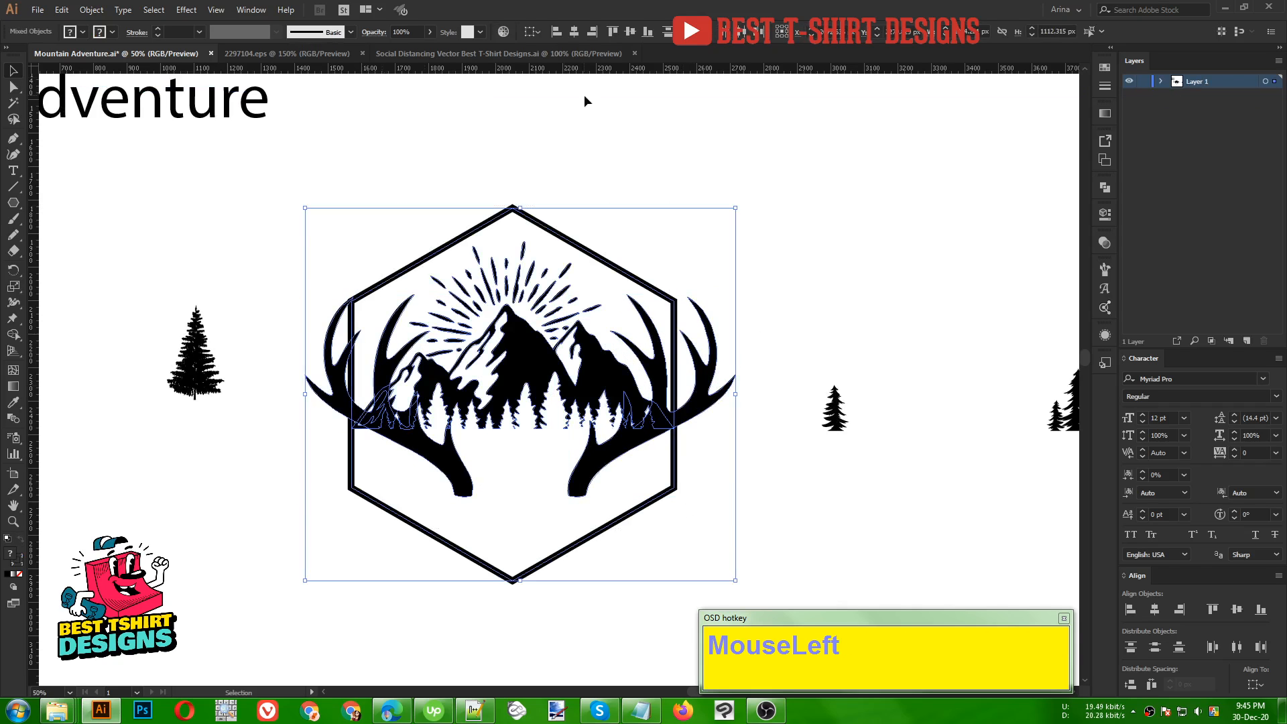
pyautogui.click(574, 32)
pyautogui.click(657, 233)
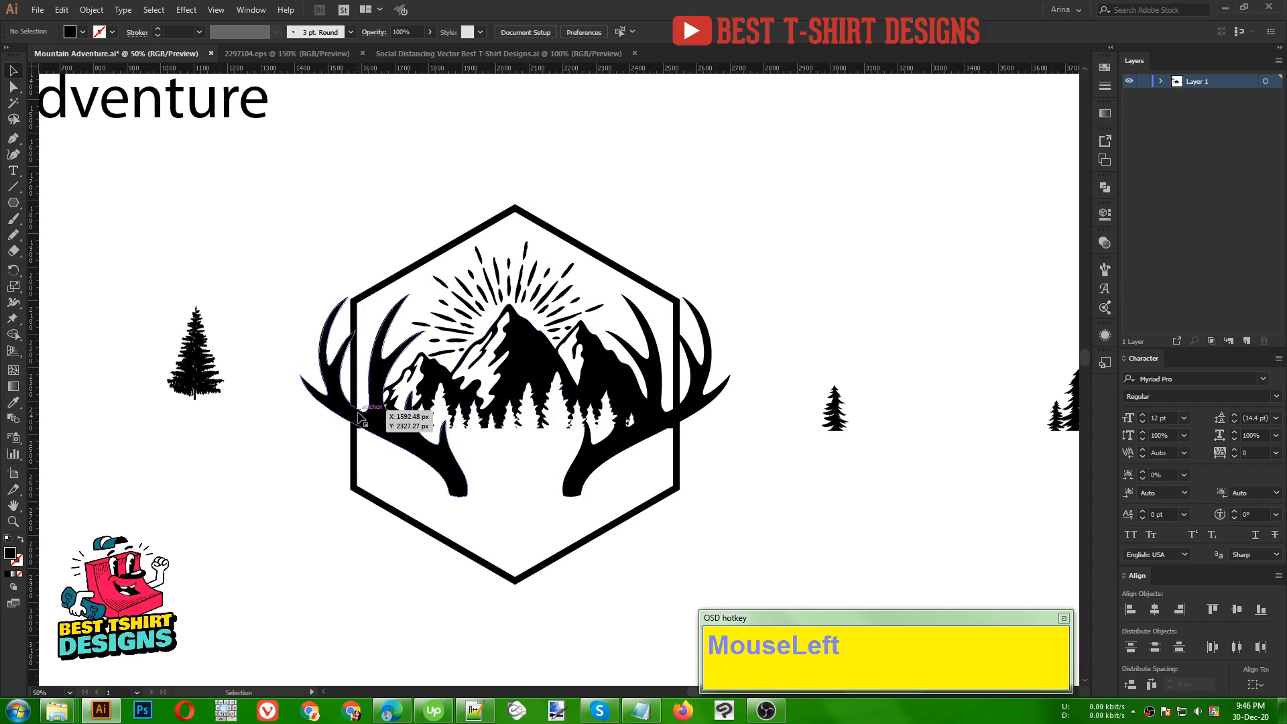
# - Create an offset path of 10 px with miter joins around the antler group
pyautogui.click(659, 378)
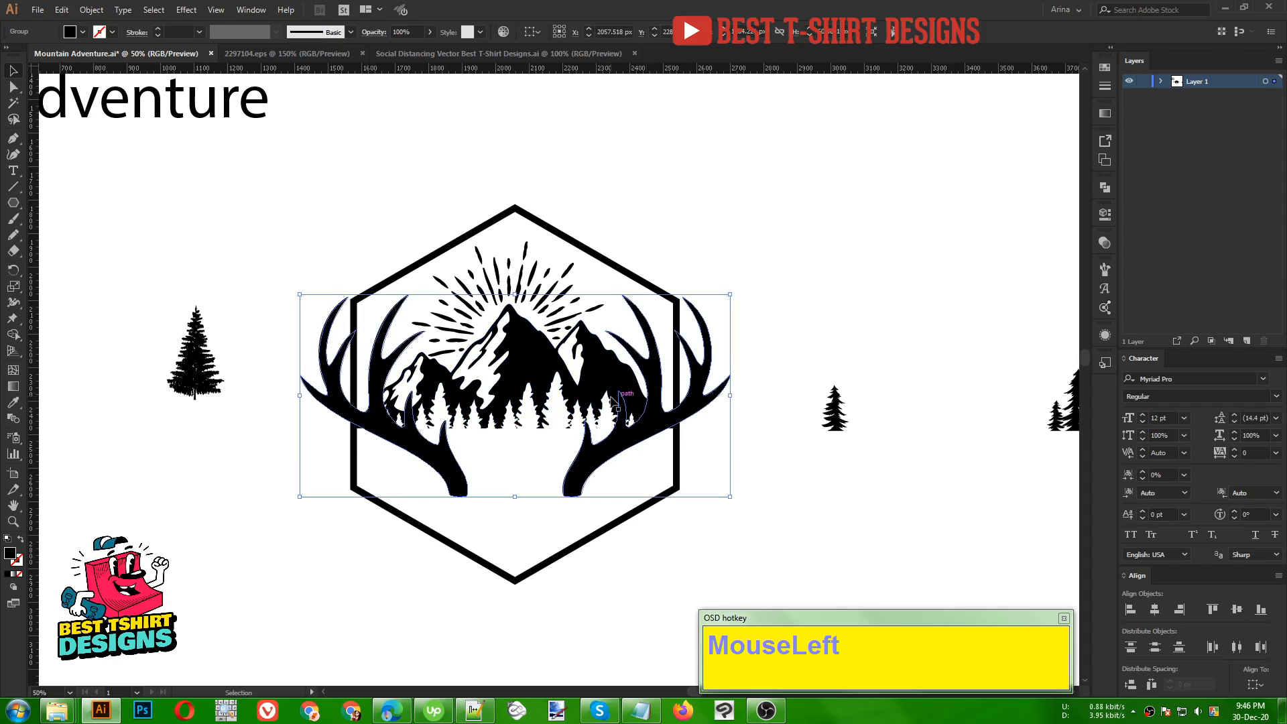
pyautogui.click(92, 9)
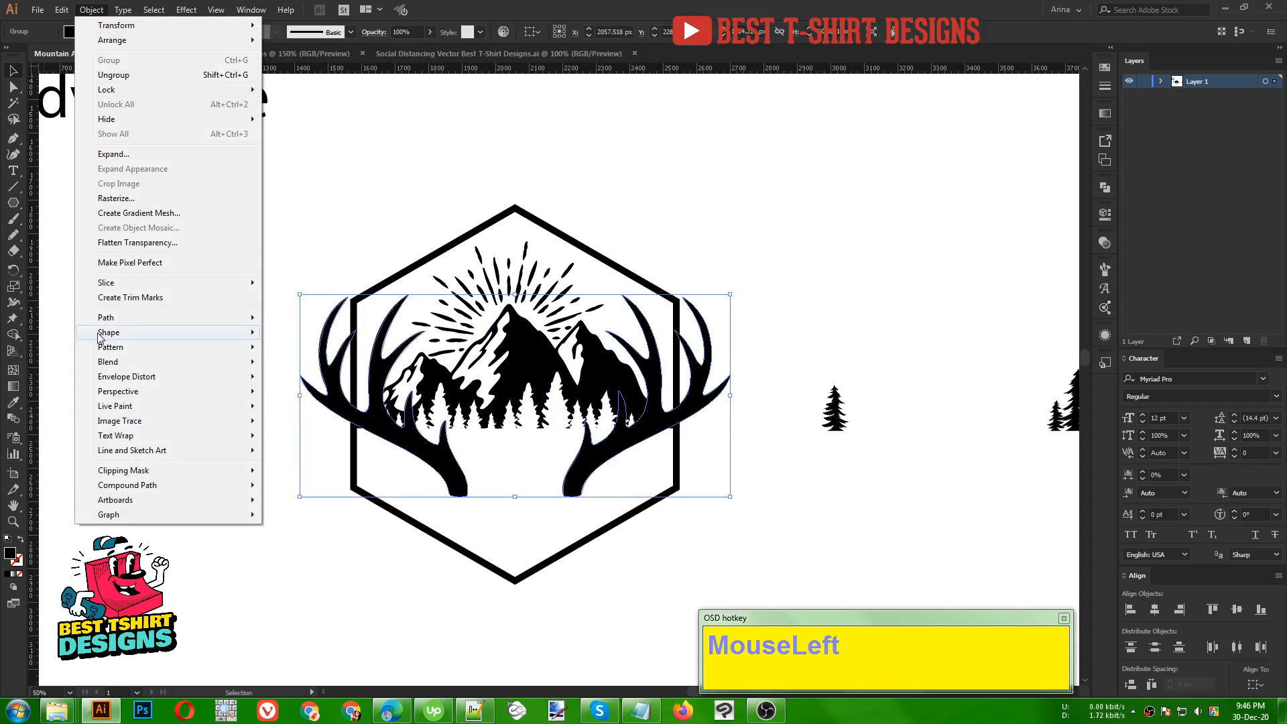
pyautogui.moveTo(134, 317)
pyautogui.click(299, 367)
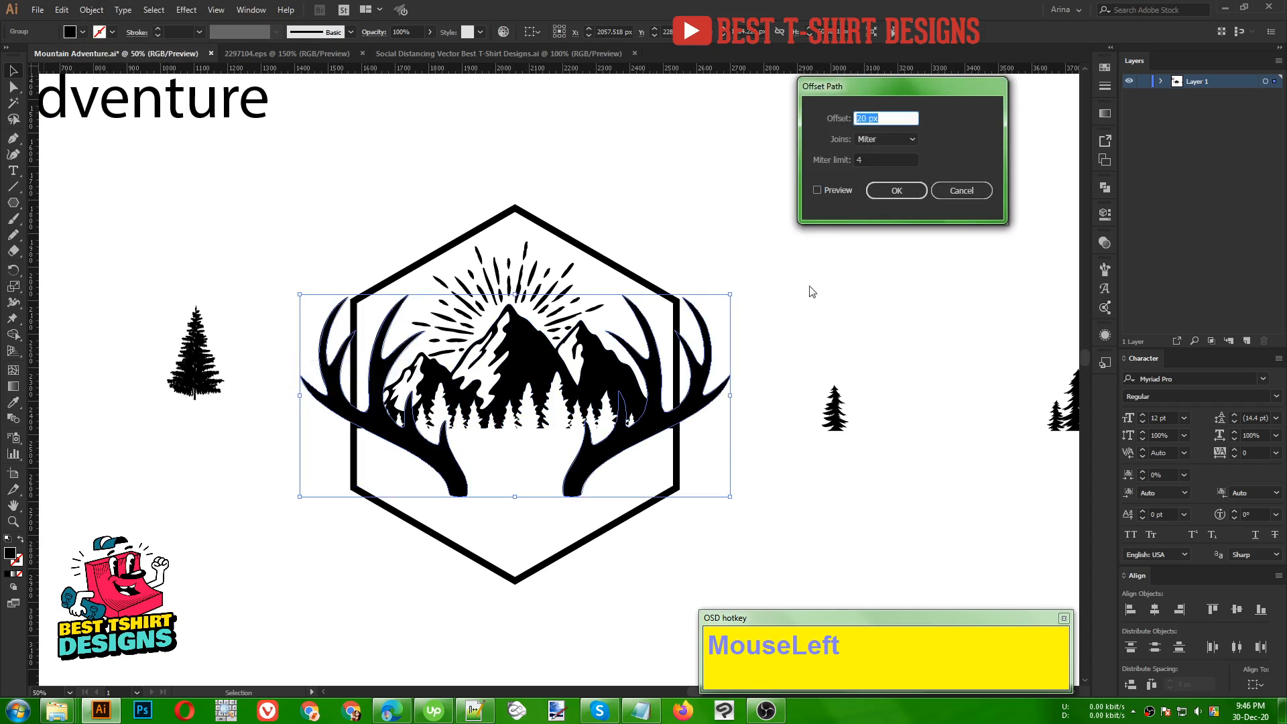
pyautogui.click(836, 192)
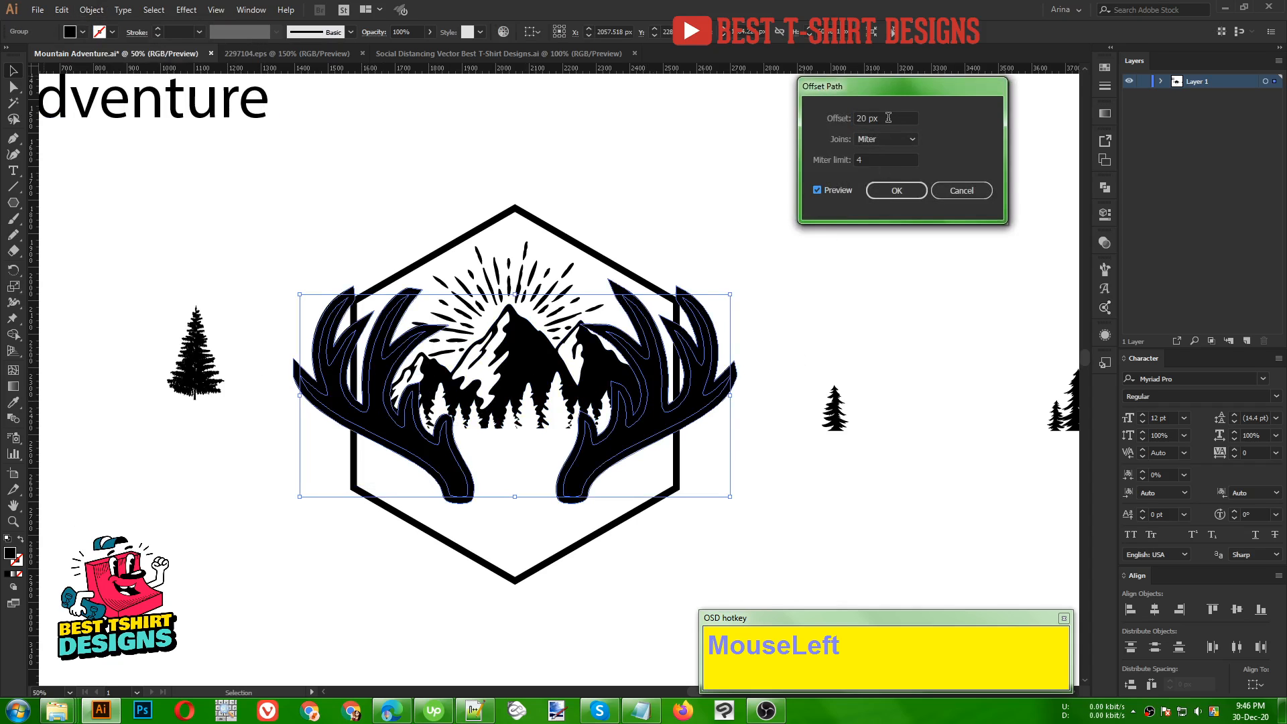
pyautogui.keyDown('shift'); pyautogui.scroll(-1, 888, 118); pyautogui.keyUp('shift')
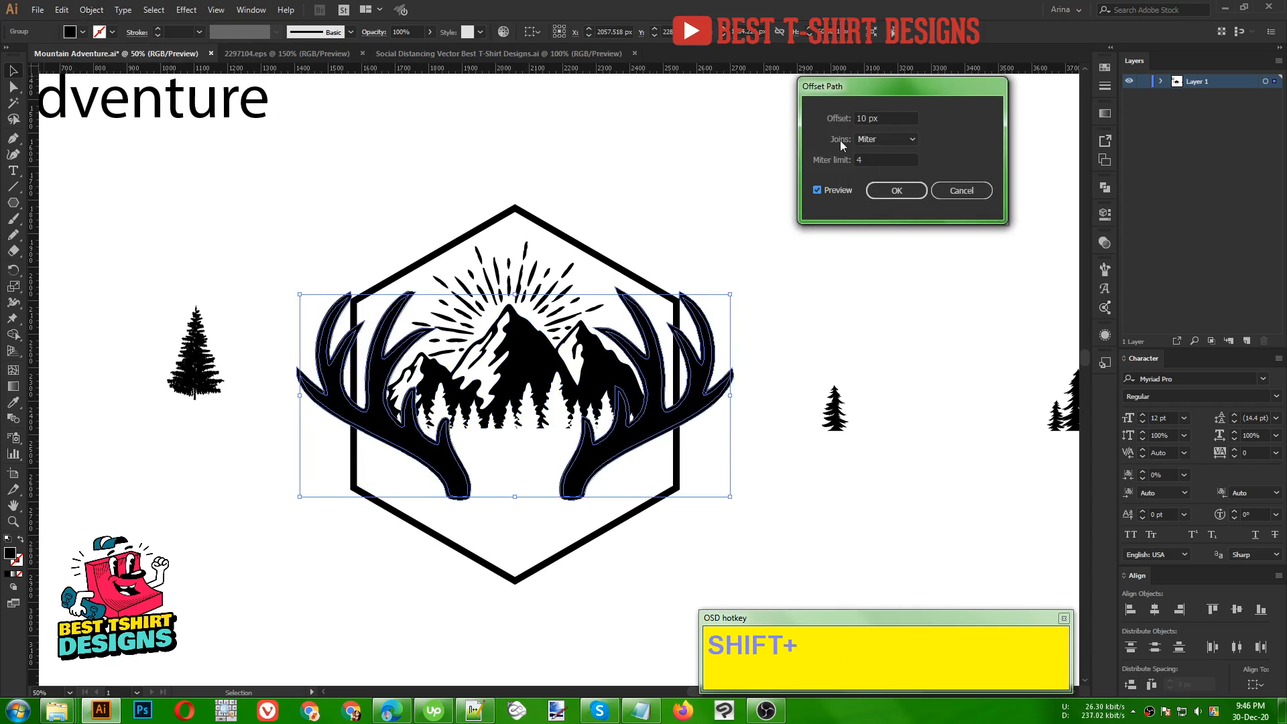
pyautogui.click(874, 190)
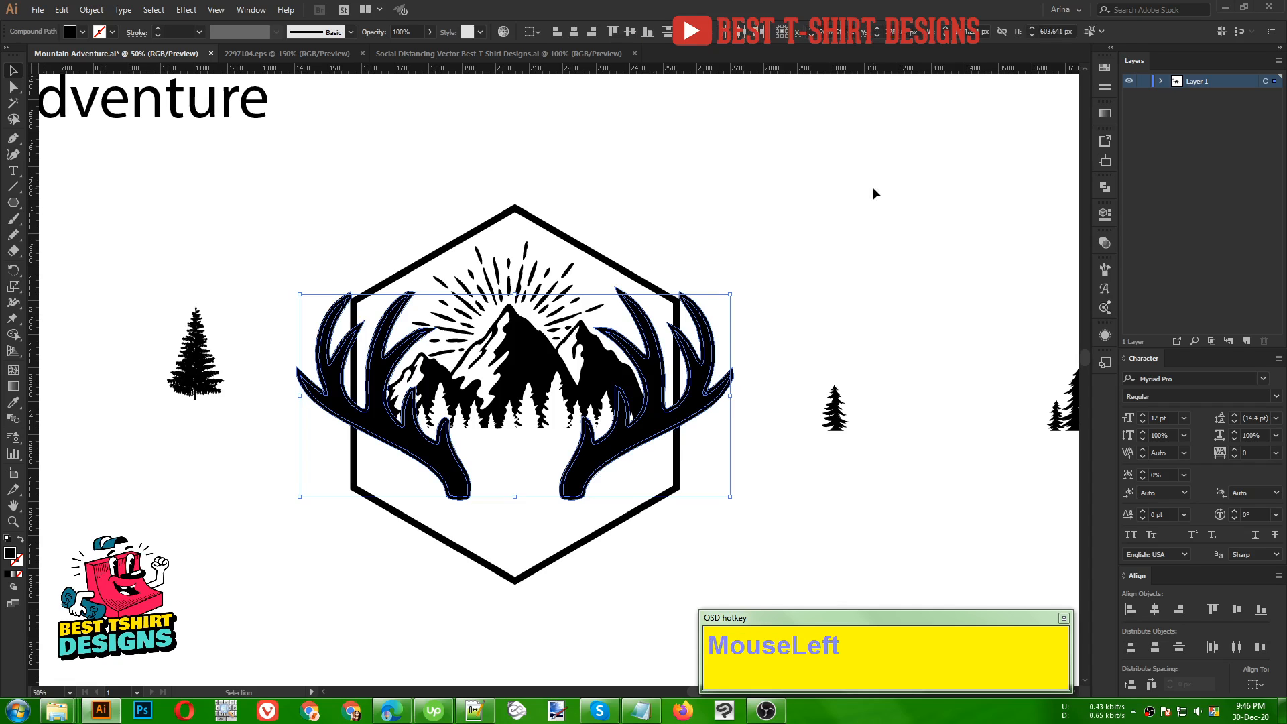
# - Cut the antler offset outline and paste it in place into a new opacity mask on the mountain artwork
pyautogui.hotkey('ctrl', 'x')
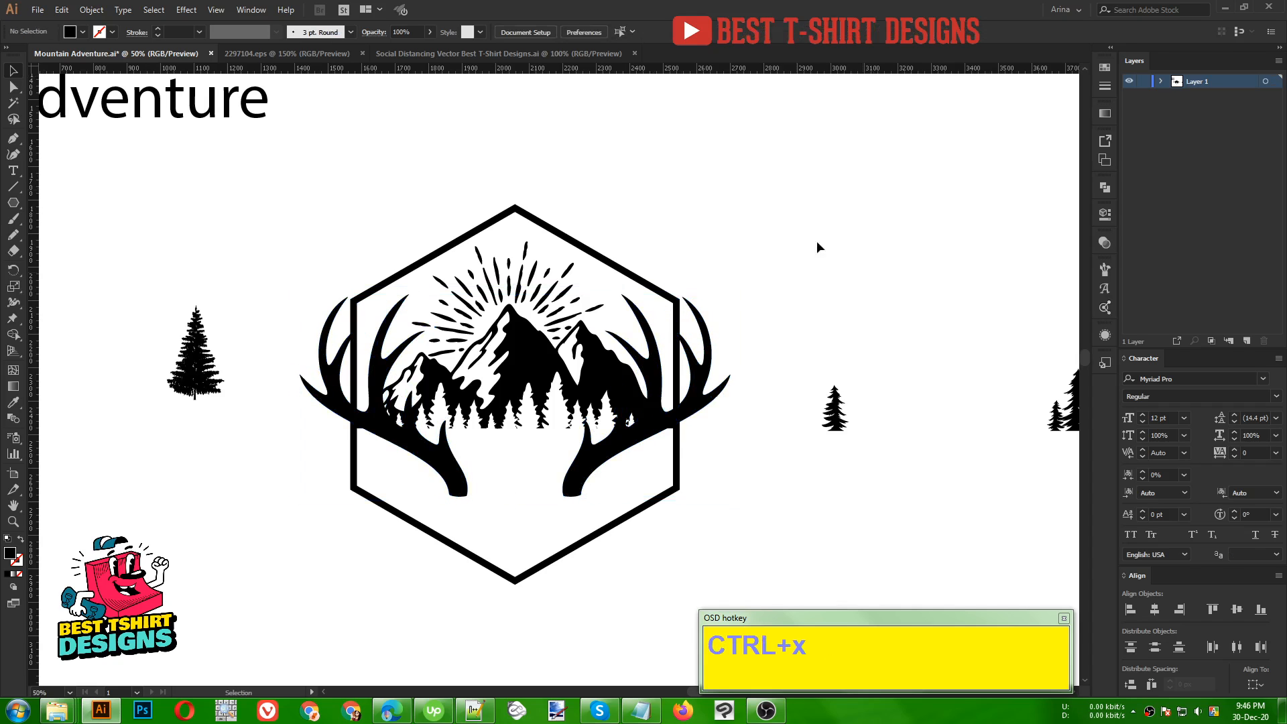
pyautogui.click(606, 367)
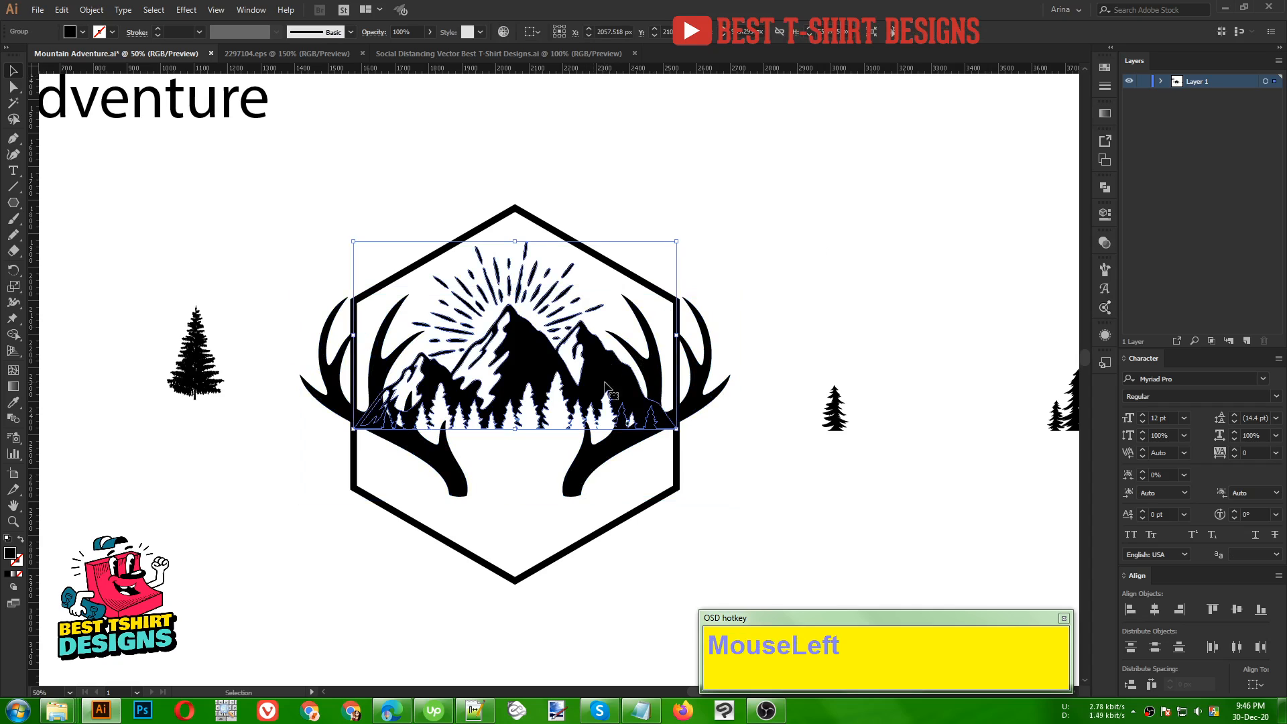
pyautogui.click(1103, 244)
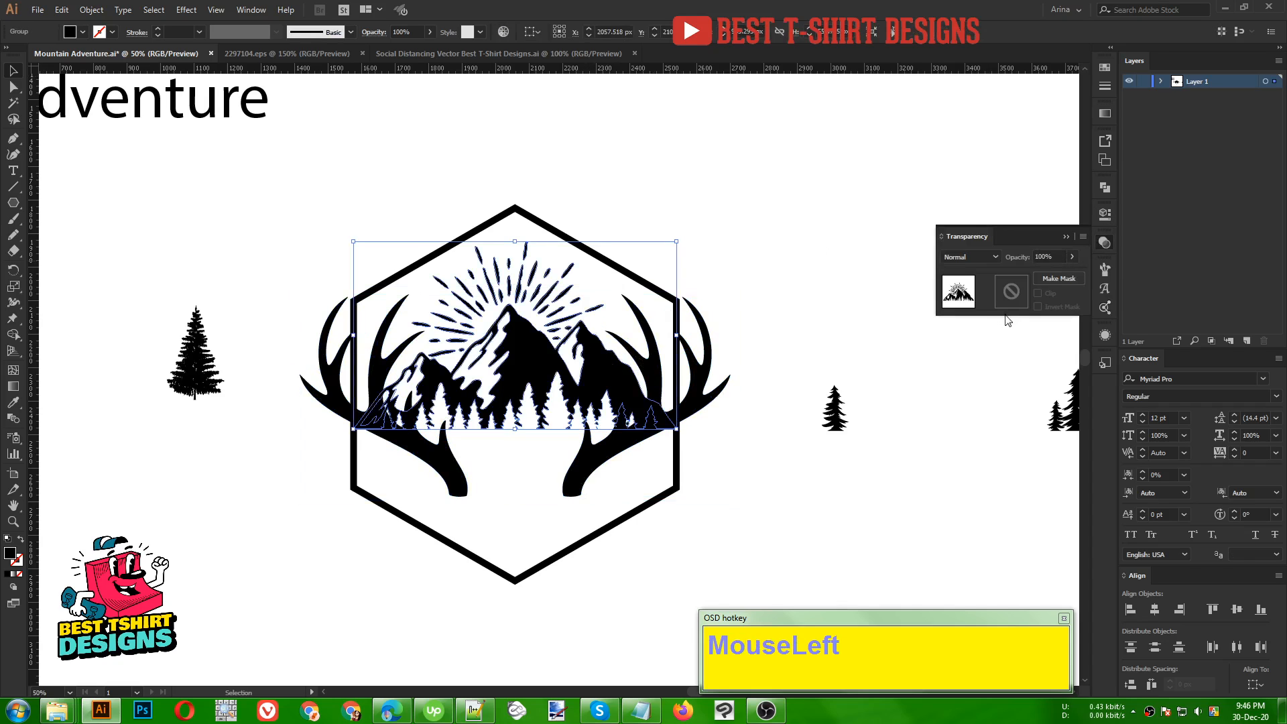
pyautogui.click(1001, 293)
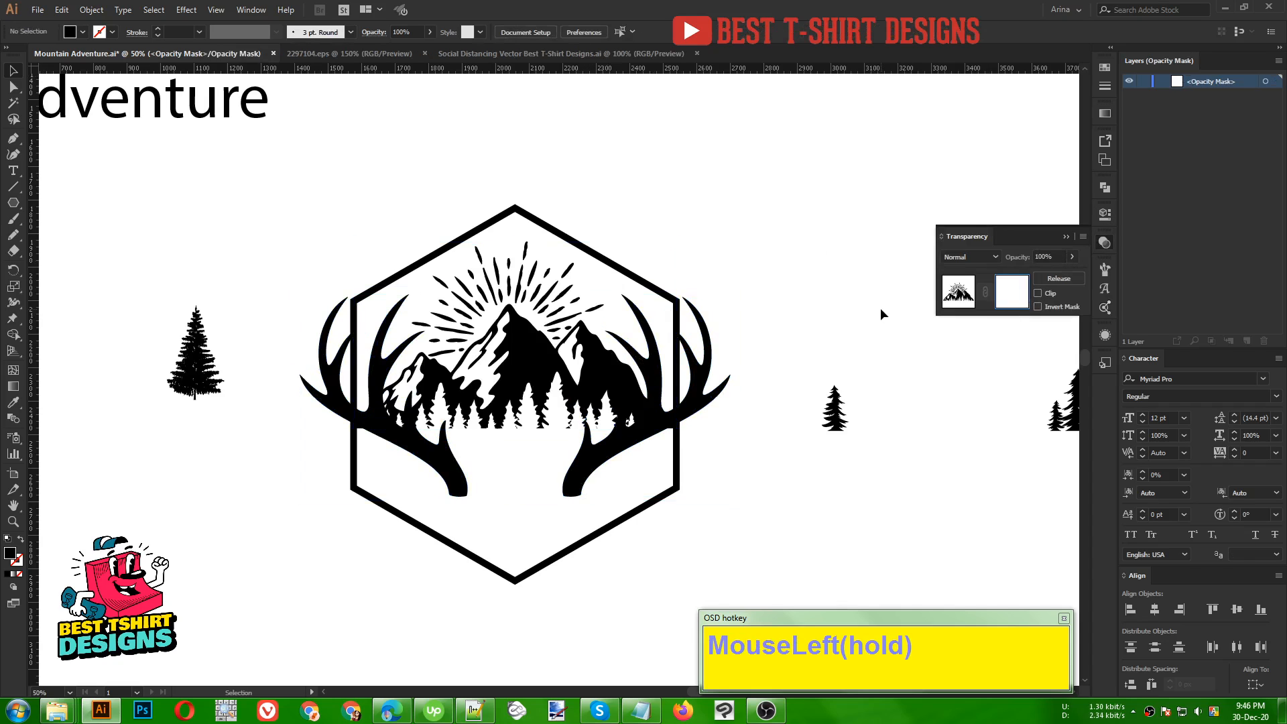
pyautogui.press('ctrl')
pyautogui.hotkey('ctrl', 'f')
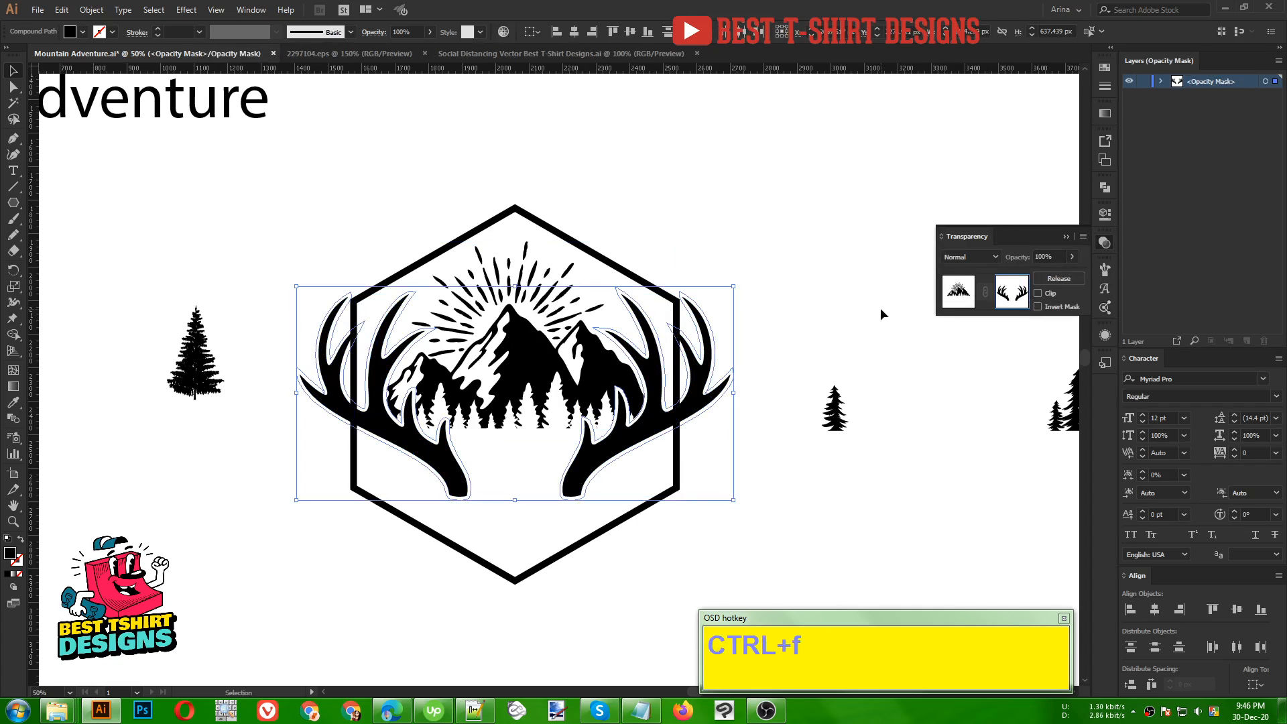
pyautogui.click(76, 34)
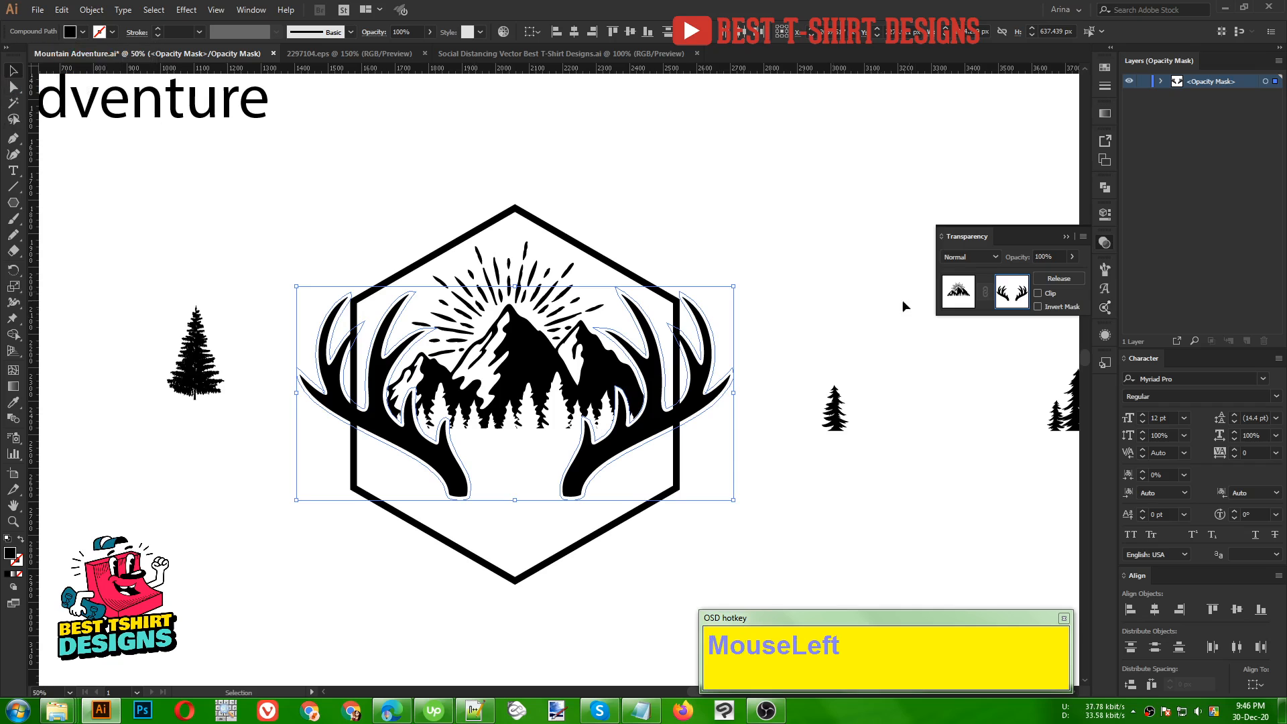
pyautogui.click(959, 291)
pyautogui.click(658, 201)
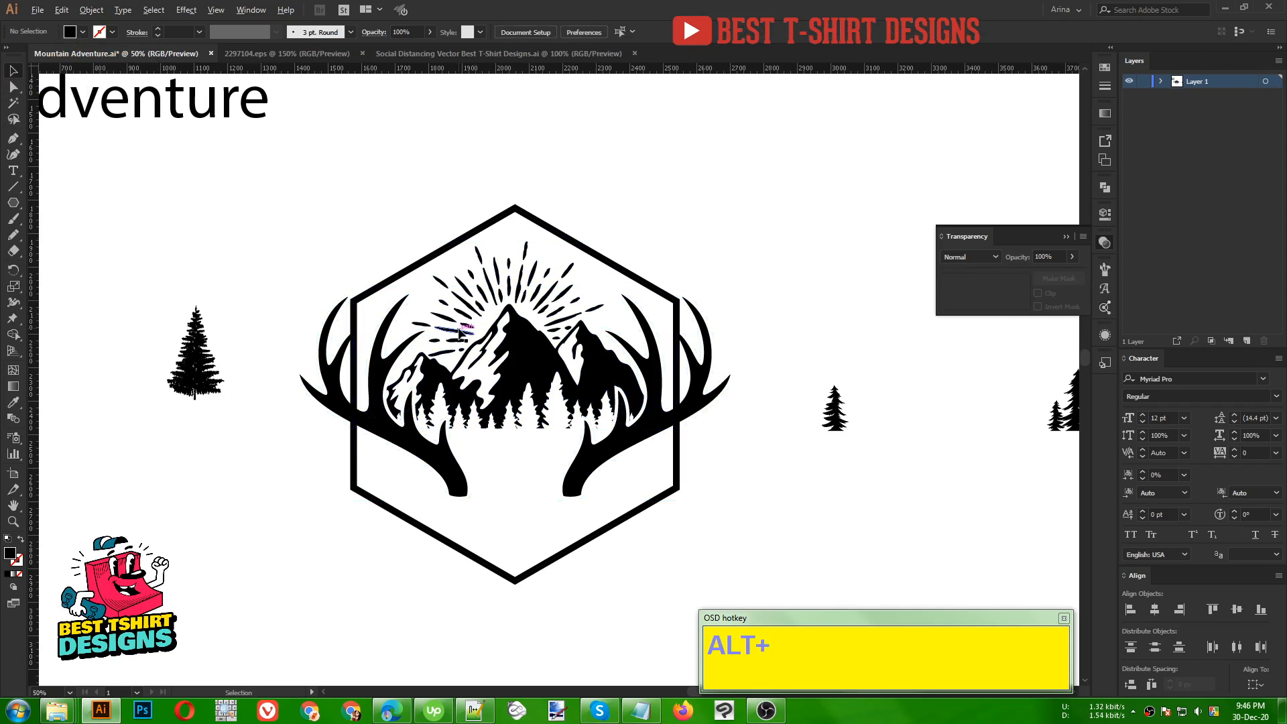
pyautogui.click(792, 314)
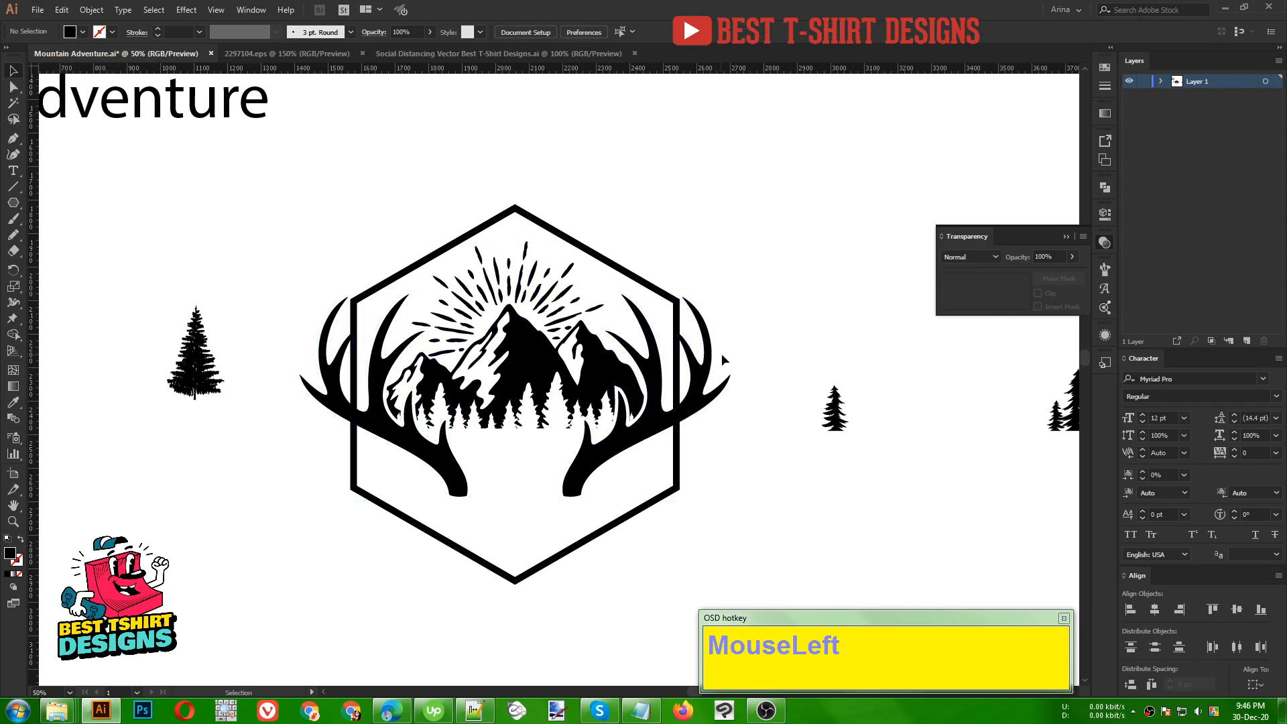
# - Mask the hexagon frame with the same antler offset outline, pasted in place into its own opacity mask
pyautogui.click(677, 315)
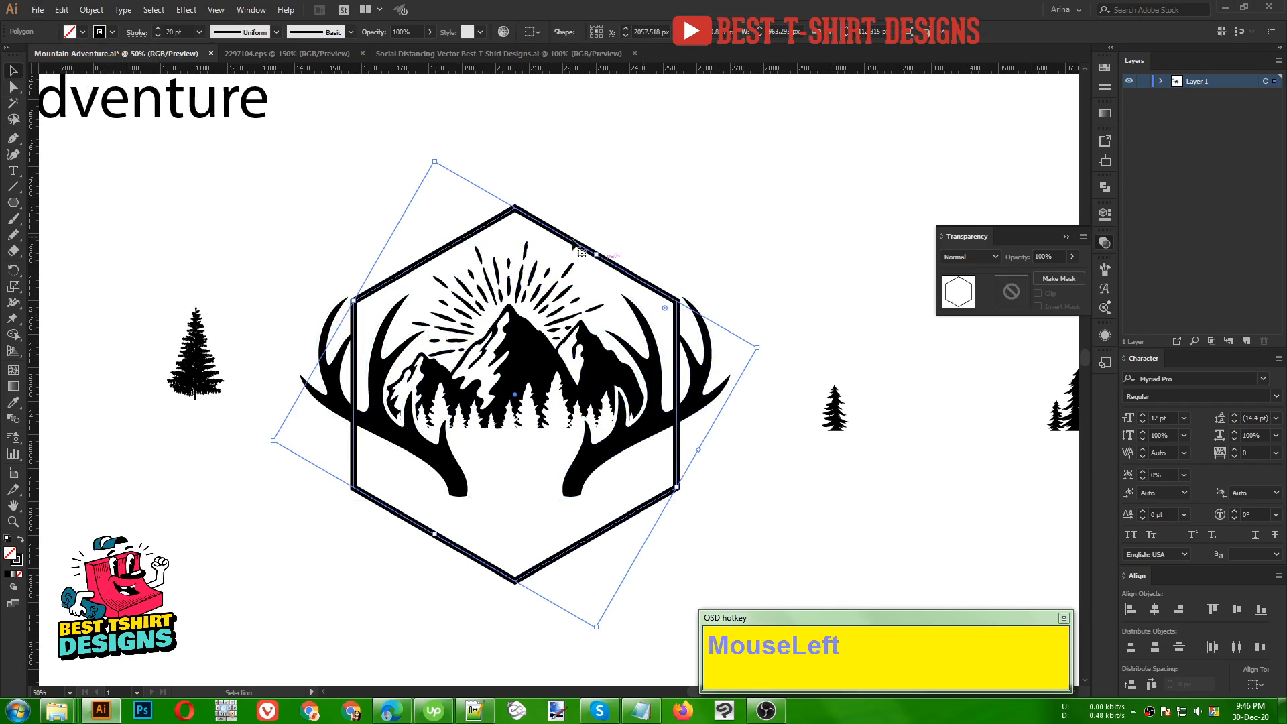
pyautogui.click(1007, 293)
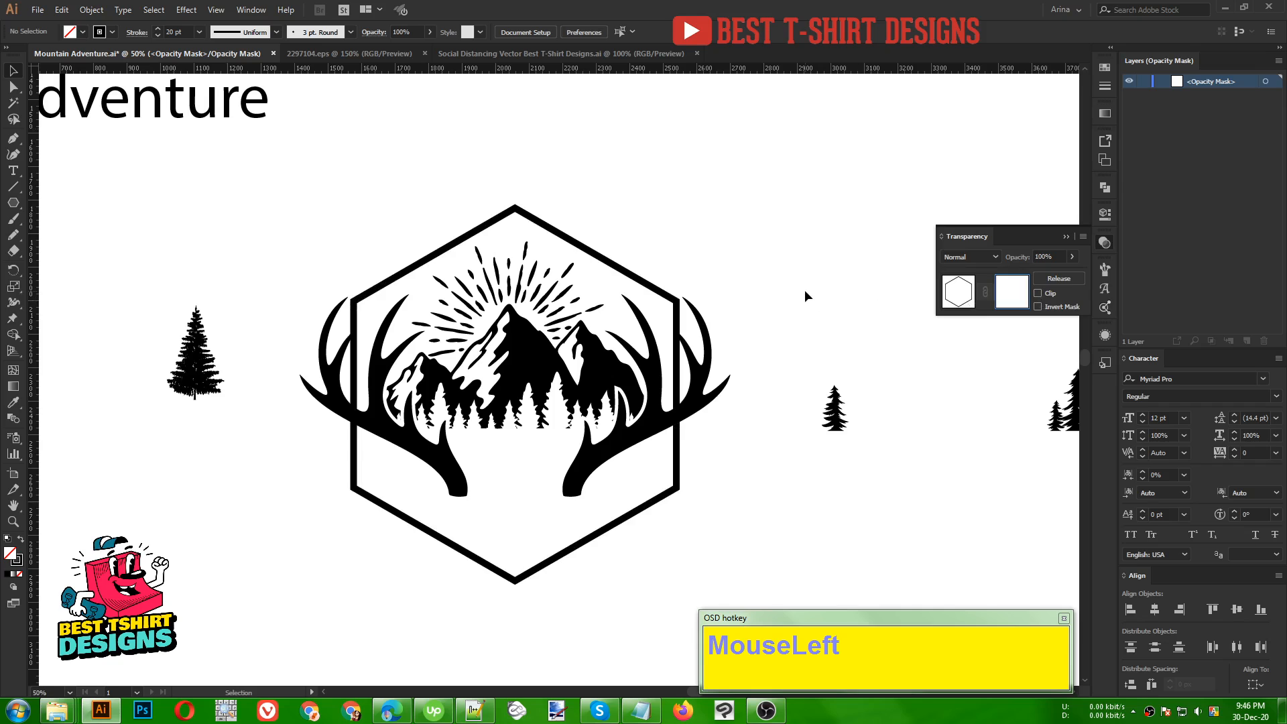
pyautogui.press('ctrl')
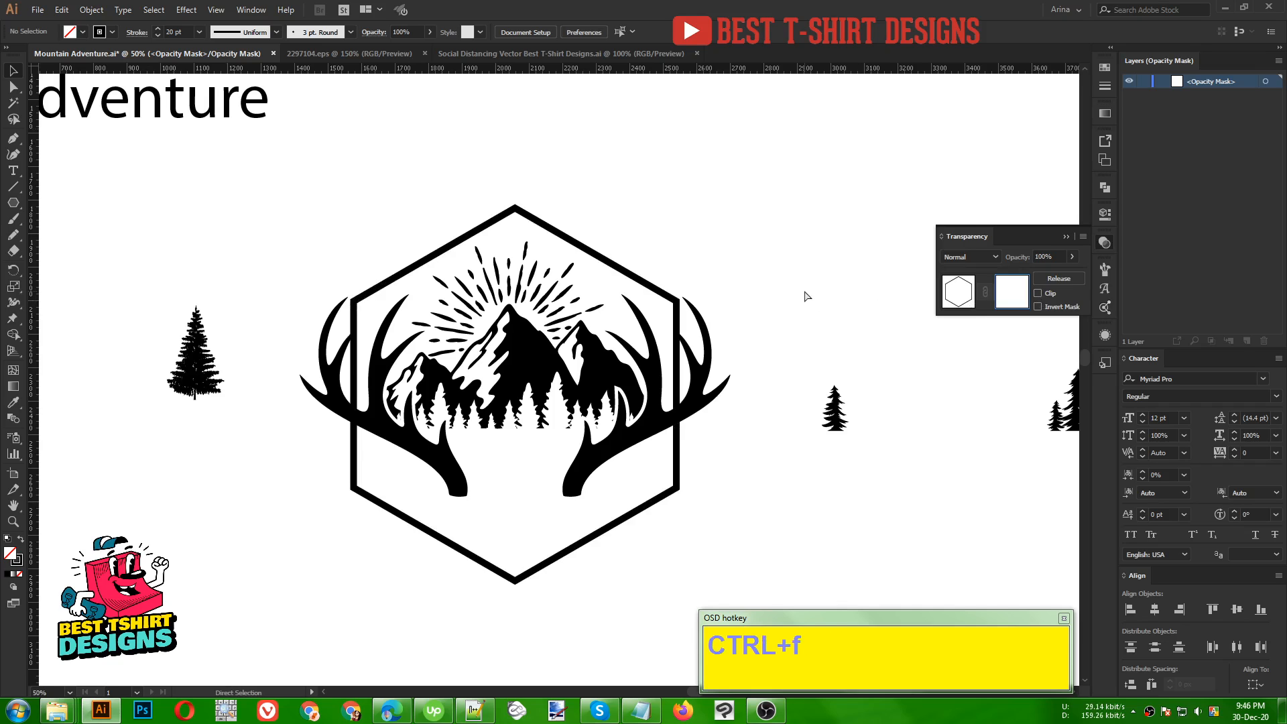
pyautogui.hotkey('ctrl', 'f')
pyautogui.click(804, 291)
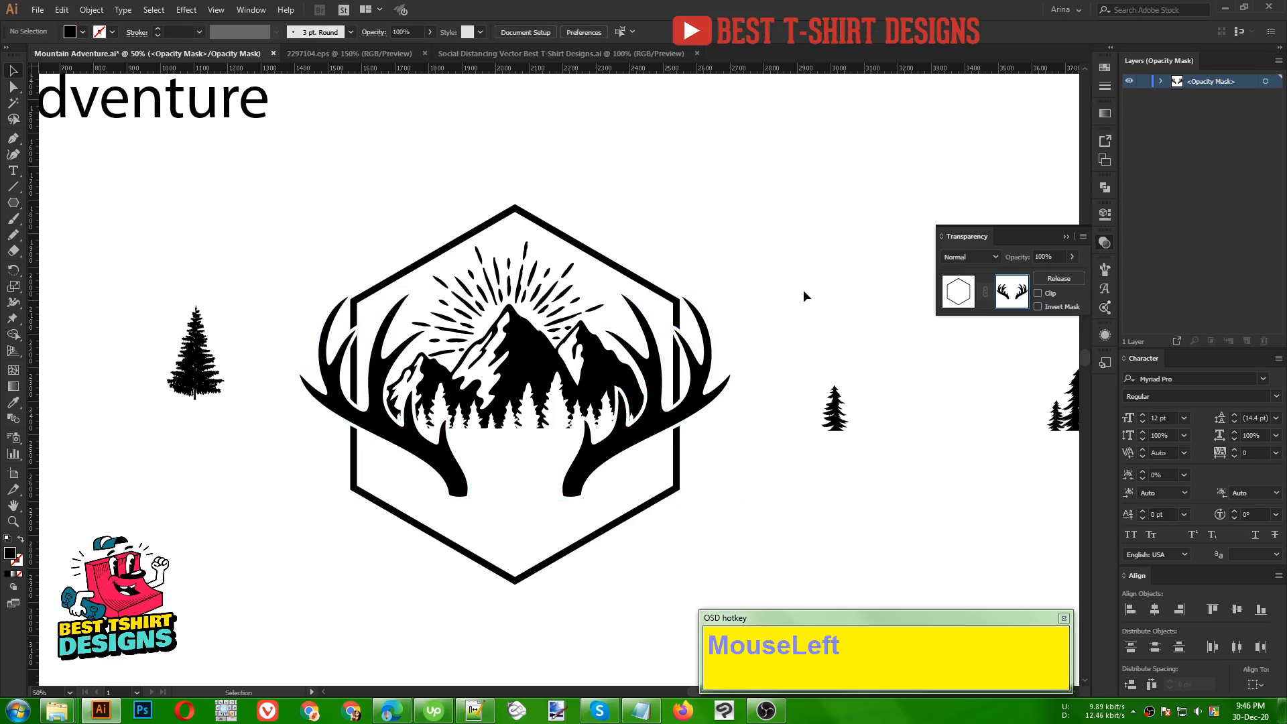
pyautogui.keyDown('alt'); pyautogui.scroll(1, 527, 399); pyautogui.keyUp('alt')
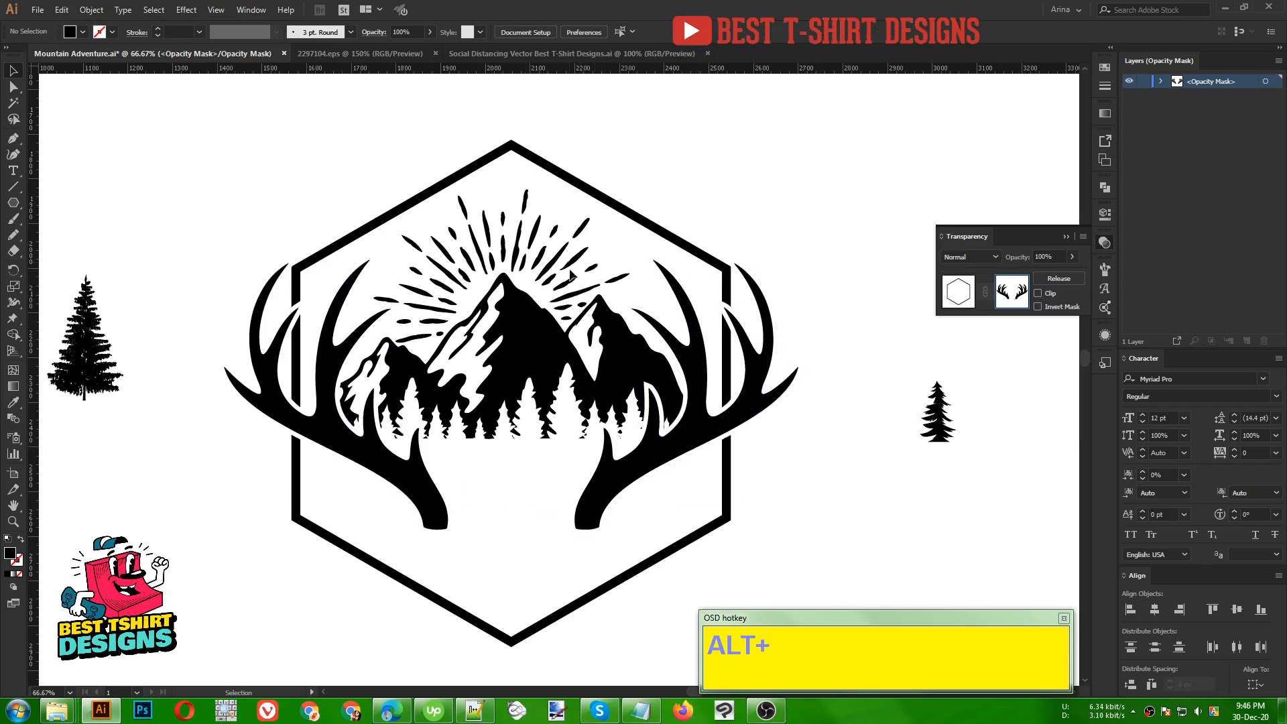
pyautogui.click(794, 223)
pyautogui.click(951, 288)
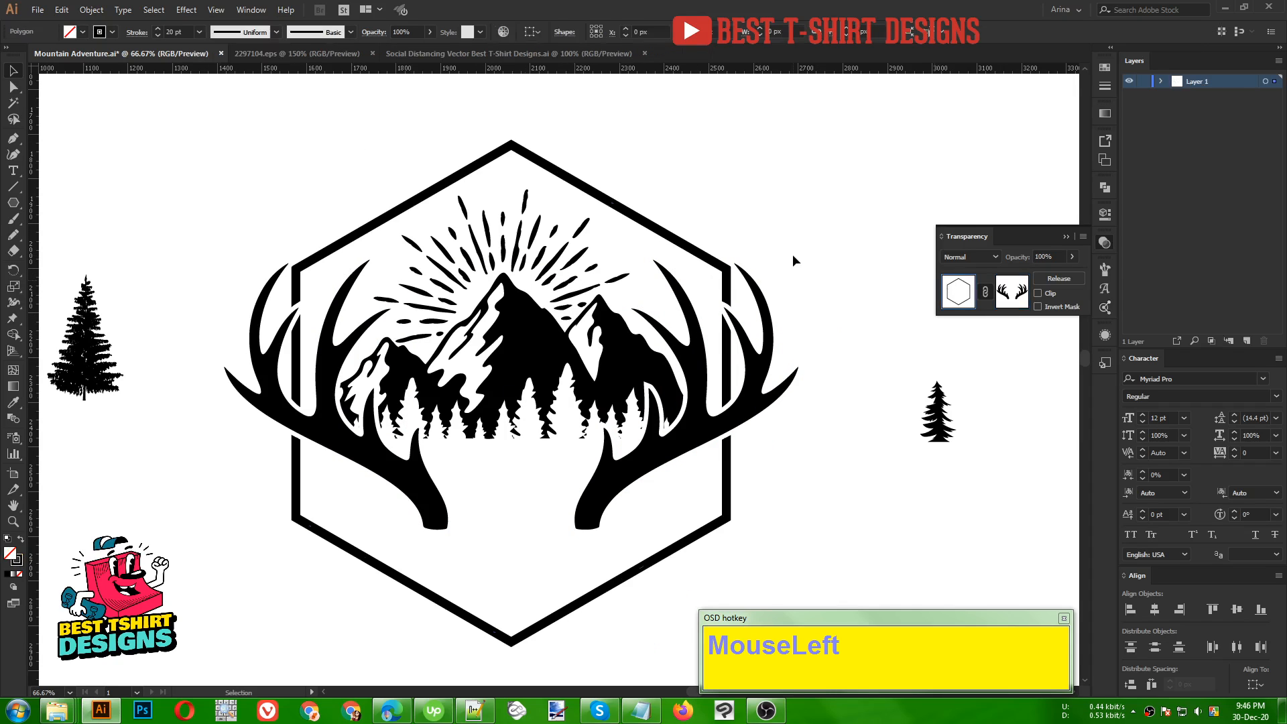
pyautogui.click(793, 255)
# - Cut the small pine tree beside the hexagon and paste it into the mountain's opacity mask
pyautogui.scroll(-1, 439, 270)
pyautogui.click(756, 424)
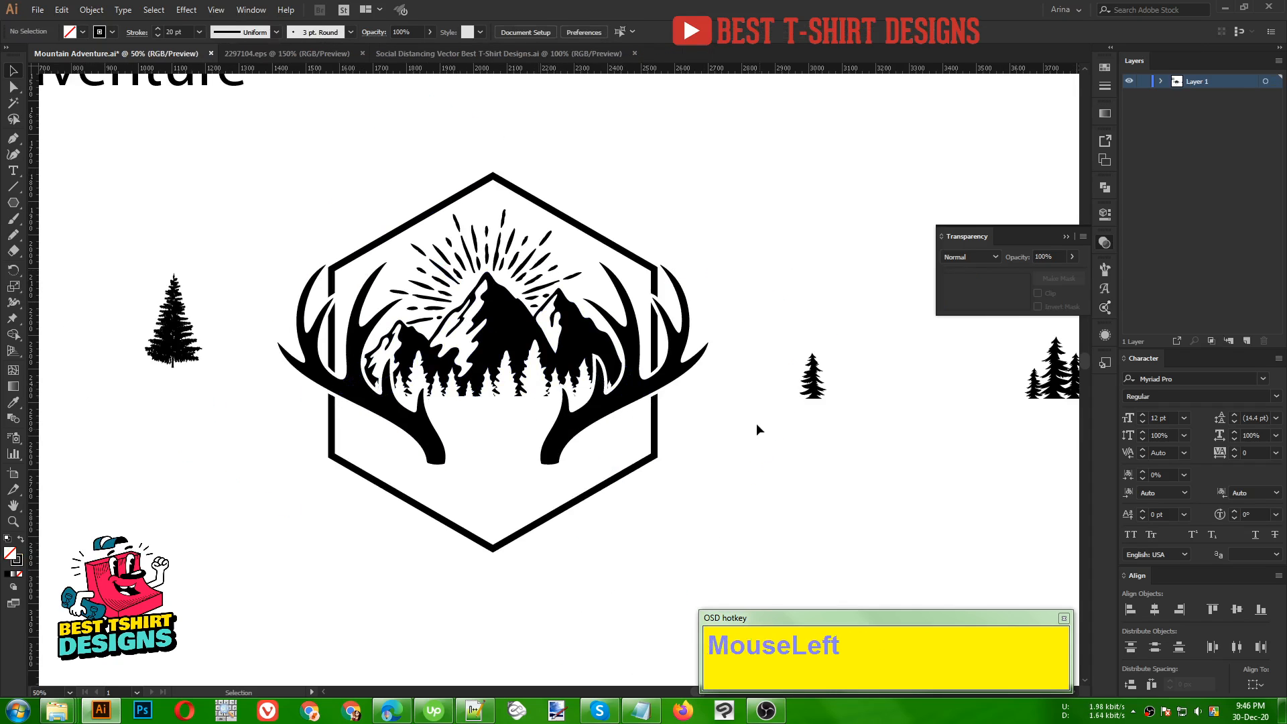
pyautogui.scroll(1, 442, 370)
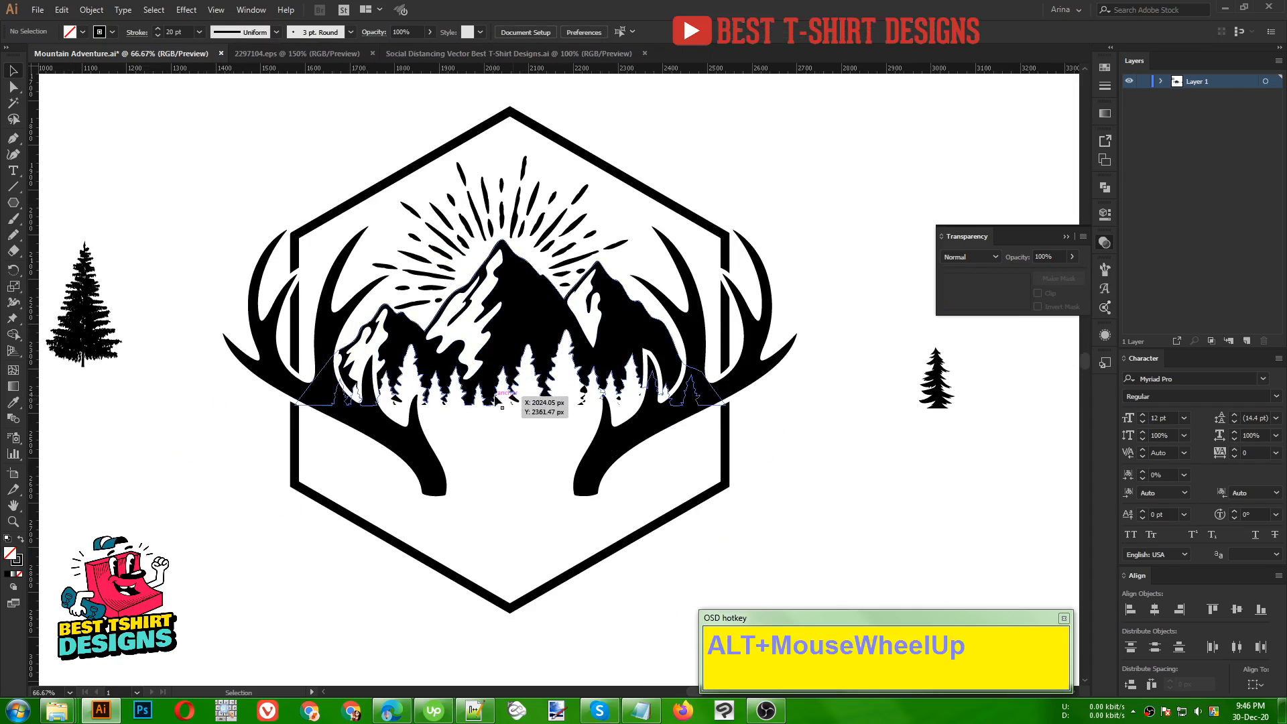
pyautogui.moveTo(933, 389); pyautogui.dragTo(856, 411)
pyautogui.press('a')
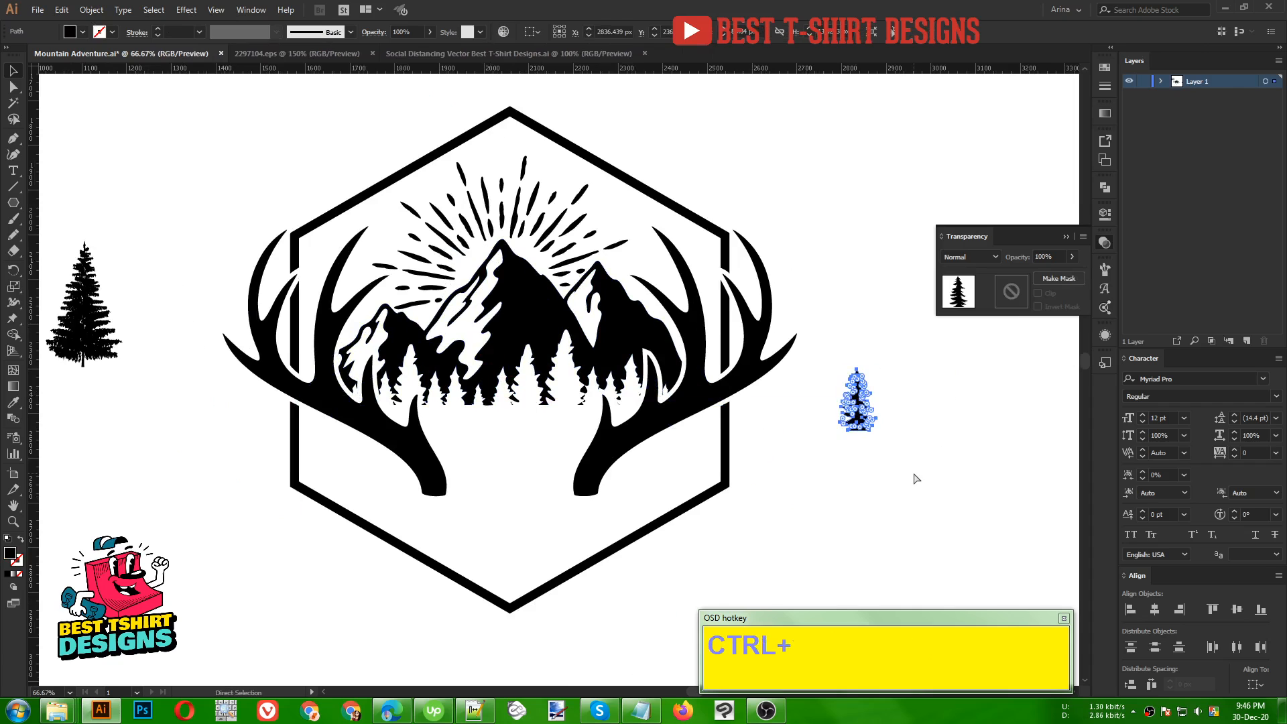
pyautogui.hotkey('ctrl', 'x')
pyautogui.click(606, 354)
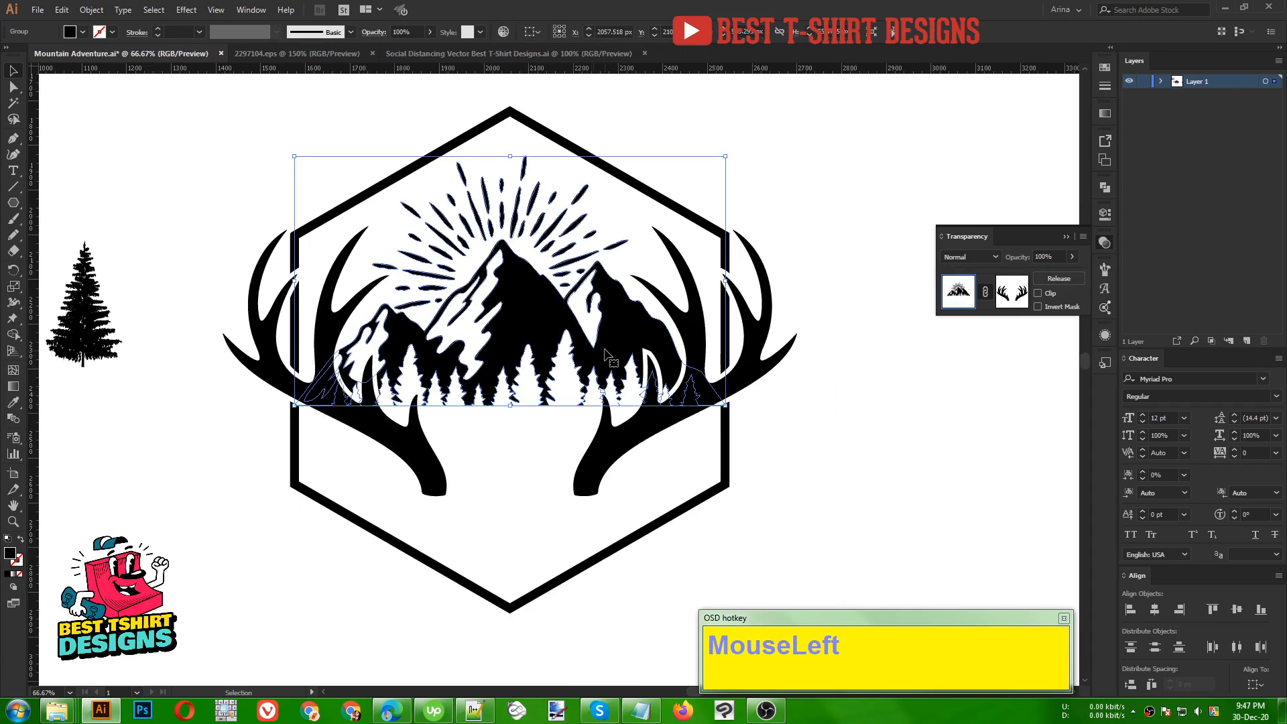
pyautogui.click(1007, 295)
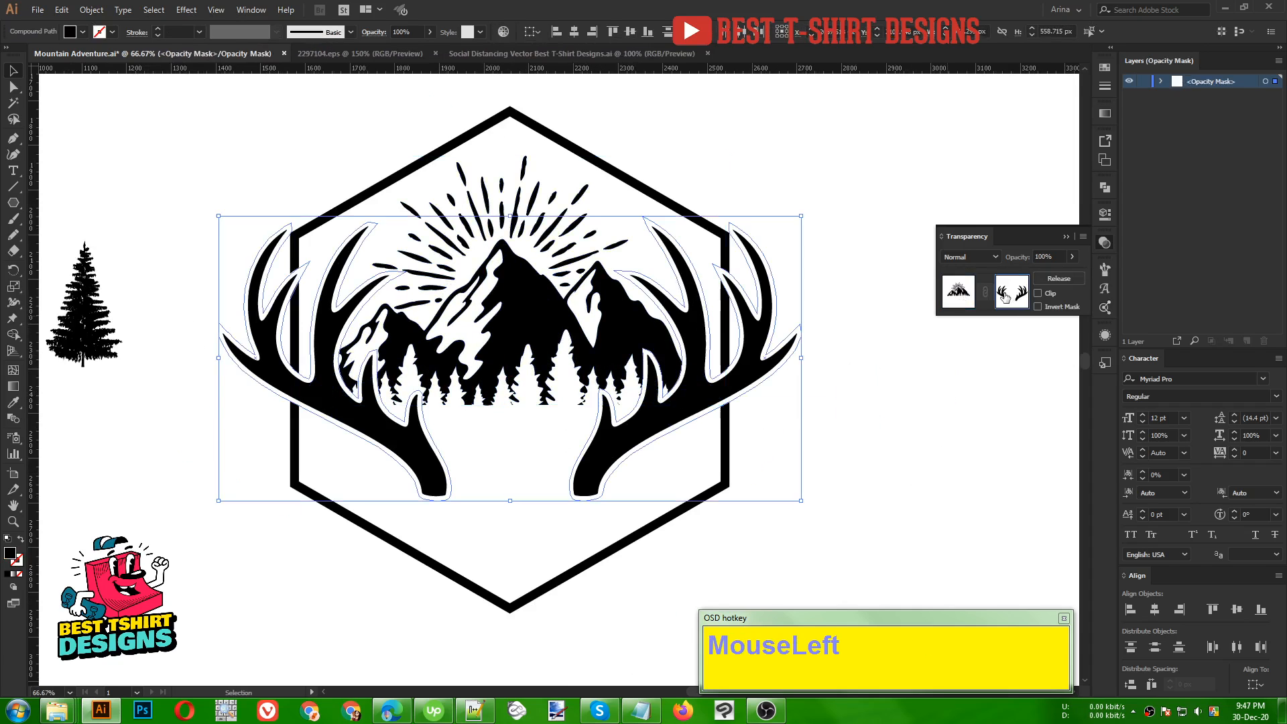
pyautogui.click(835, 459)
pyautogui.hotkey('ctrl', 'v')
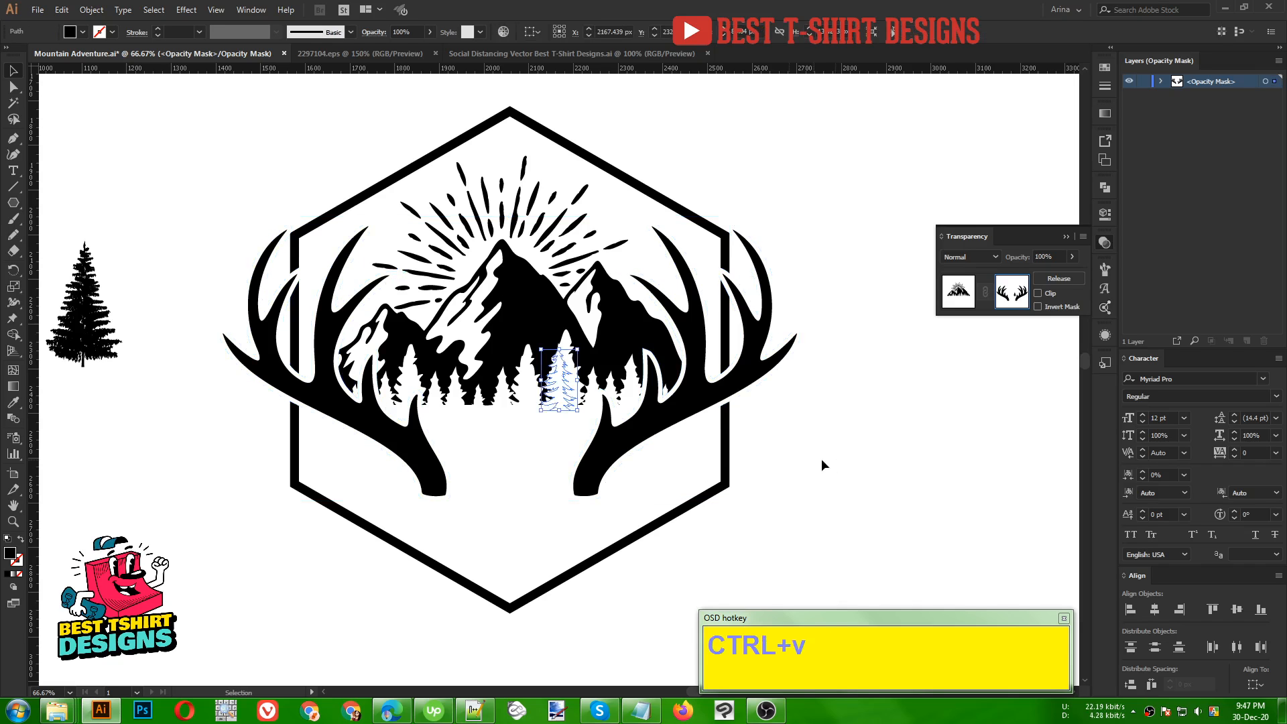
# - Place copies of the pine inside the mask along the mountain's lower edge to break up the flat tree base
pyautogui.scroll(2, 474, 441)
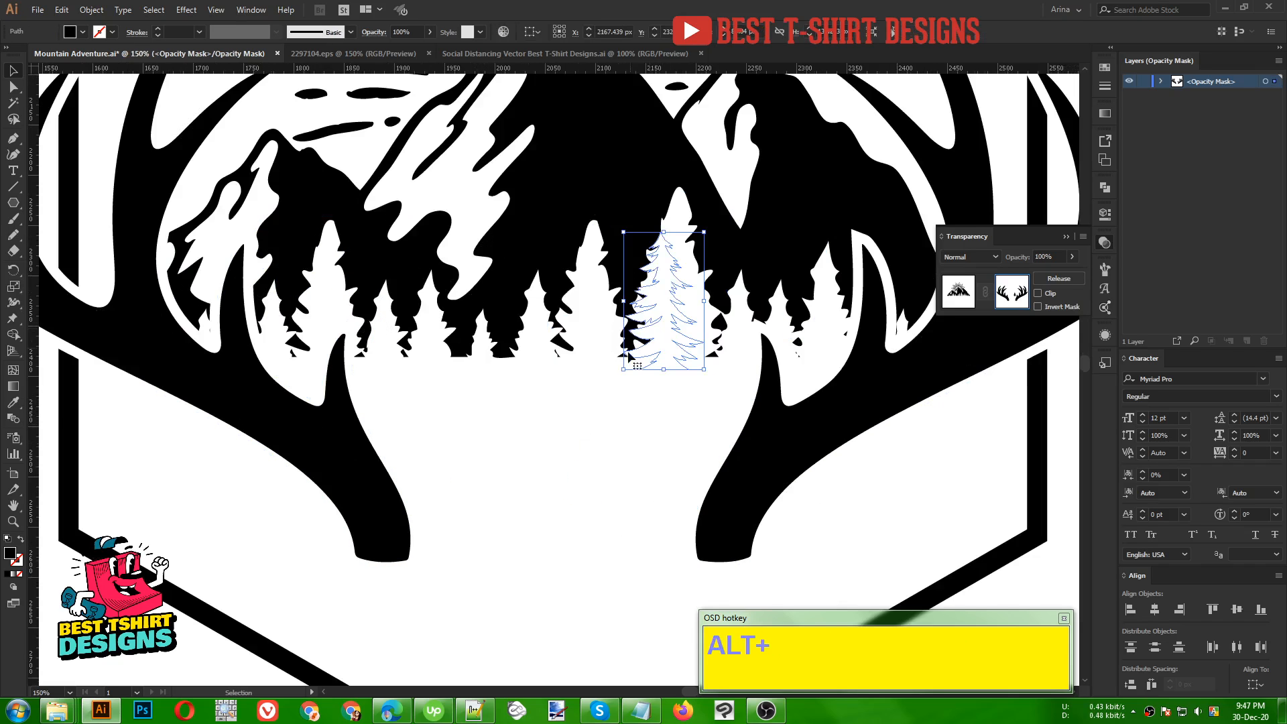
pyautogui.moveTo(629, 354); pyautogui.dragTo(727, 364)
pyautogui.click(504, 412)
pyautogui.moveTo(727, 365); pyautogui.dragTo(805, 358)
pyautogui.click(607, 414)
pyautogui.press('v')
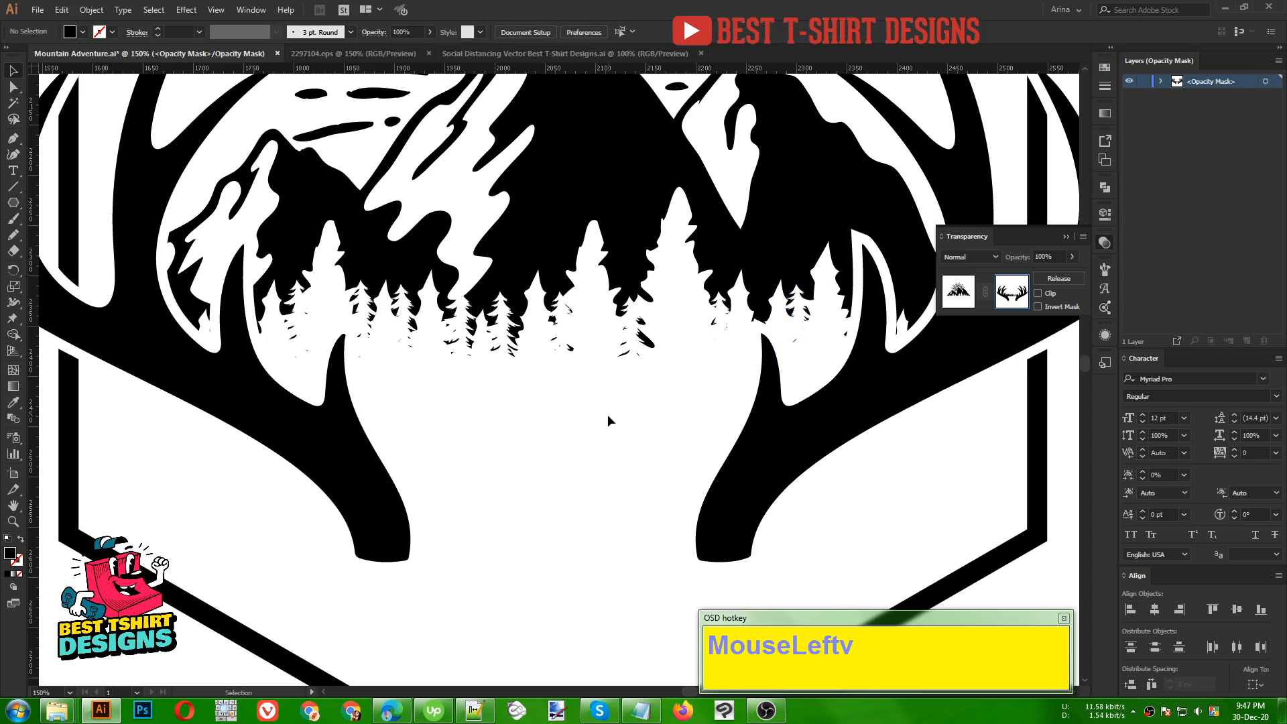
# - Hide the ragged tree base with a freehand pencil shape in the mountain's opacity mask, and return to editing the artwork
pyautogui.press('n')
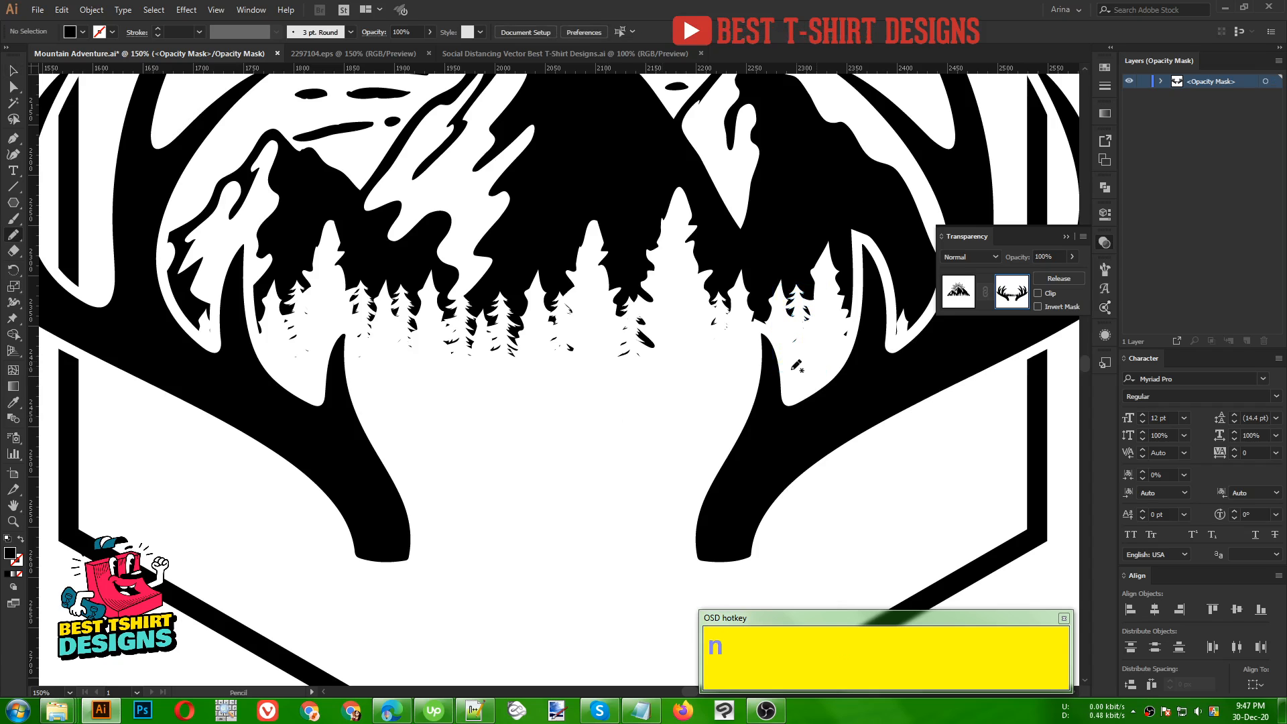
pyautogui.moveTo(877, 380); pyautogui.dragTo(906, 338)
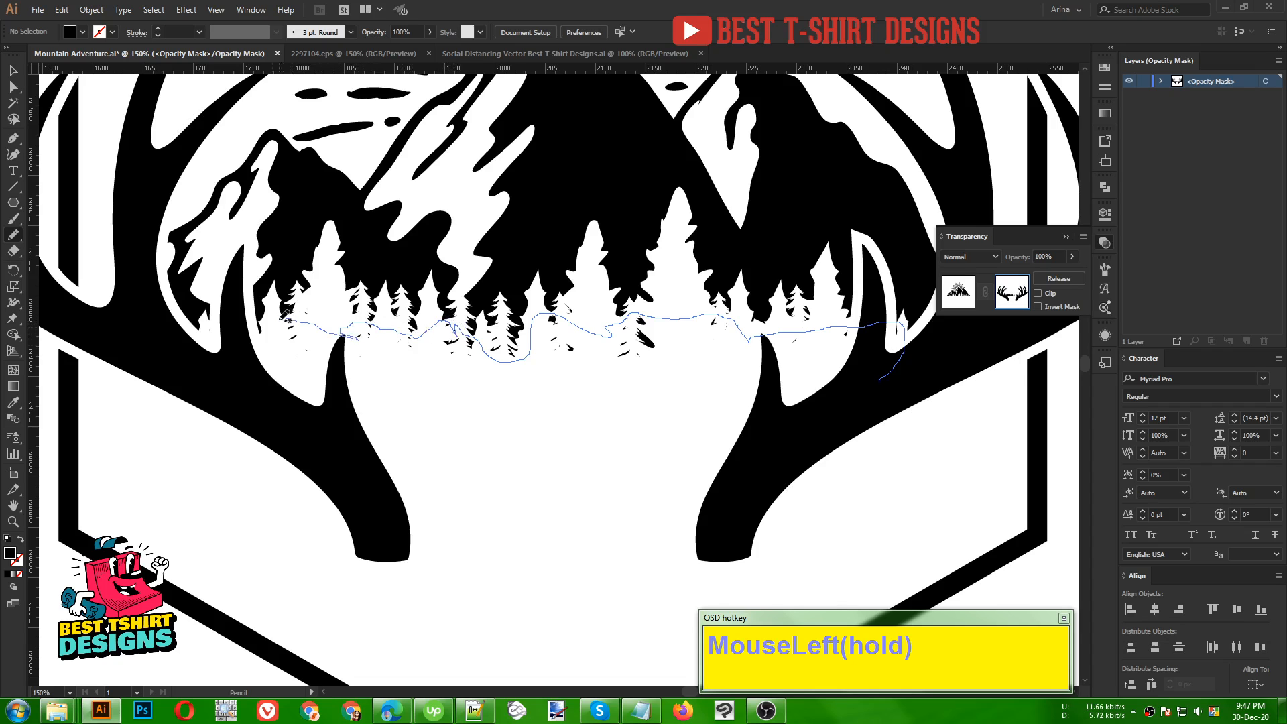
pyautogui.moveTo(285, 315)
pyautogui.mouseDown()
pyautogui.moveTo(281, 369)
pyautogui.moveTo(552, 433)
pyautogui.moveTo(760, 450)
pyautogui.moveTo(838, 394)
pyautogui.mouseUp()
pyautogui.press('v')
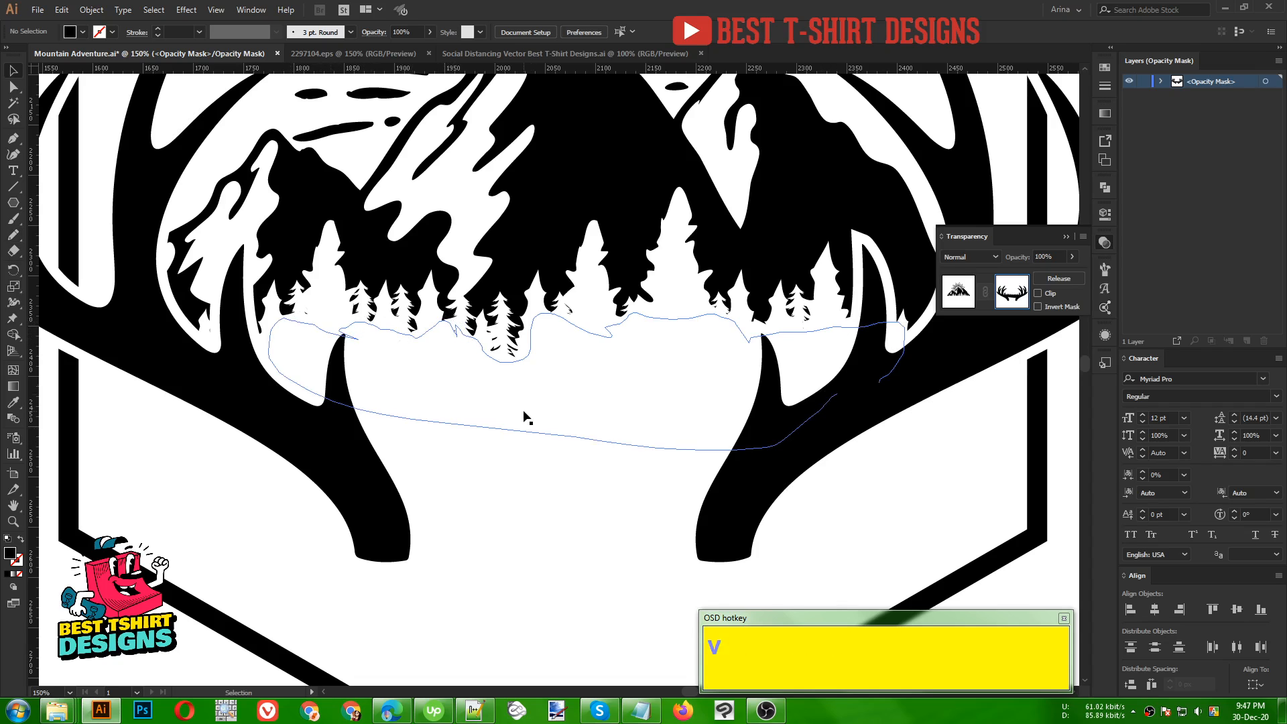
pyautogui.click(526, 417)
pyautogui.scroll(-2, 523, 420)
pyautogui.click(520, 471)
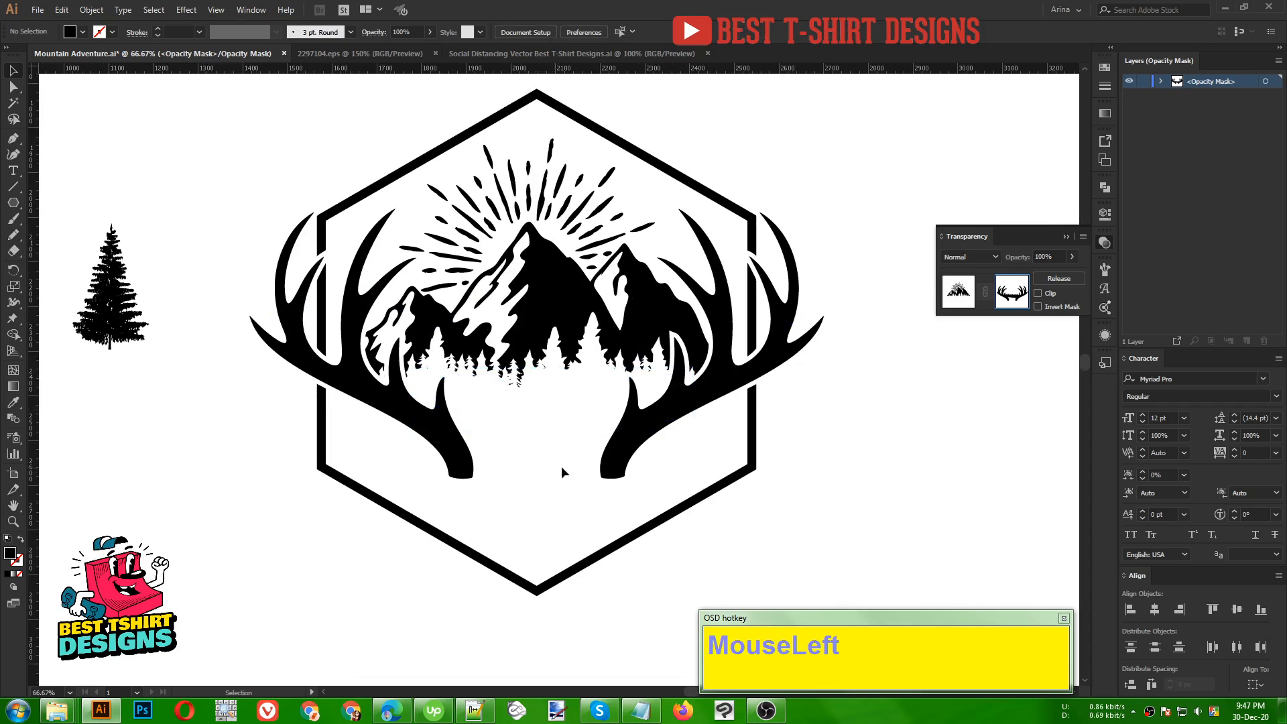
pyautogui.click(959, 292)
pyautogui.click(890, 393)
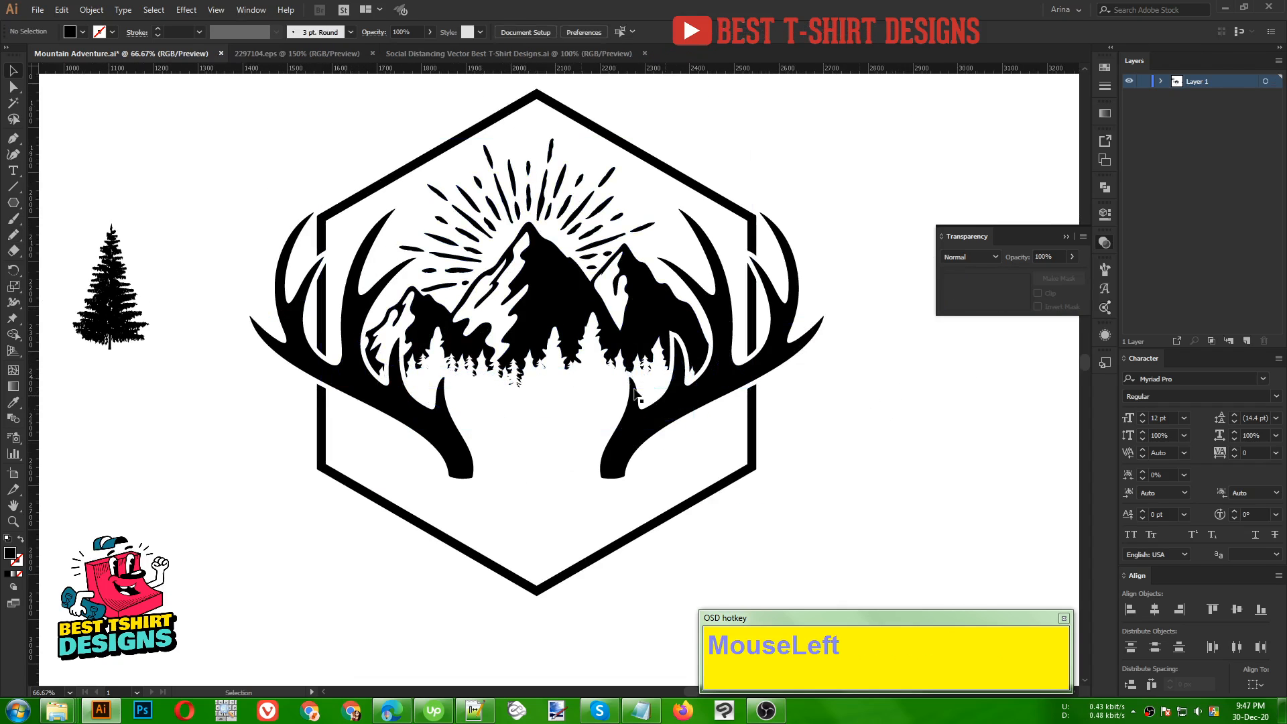
pyautogui.scroll(-1, 493, 327)
pyautogui.click(745, 421)
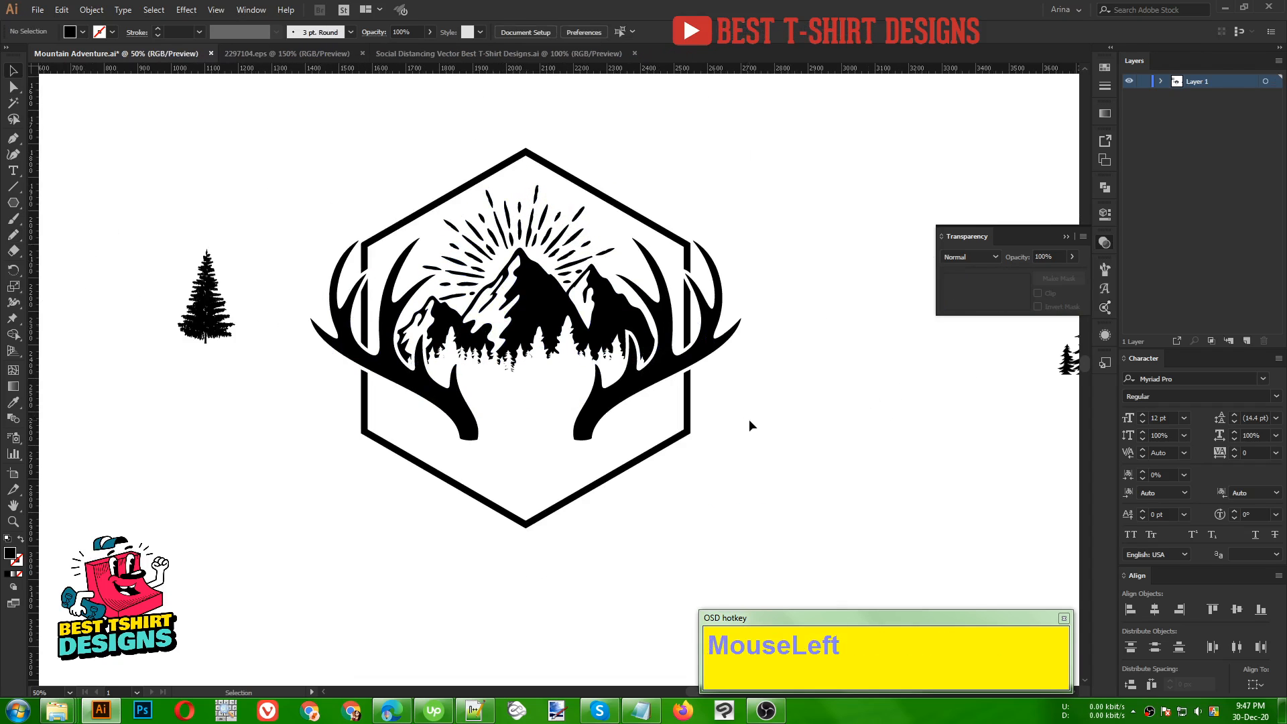
# - Move the separate words Mountain and Adventure above the hexagon, with Adventure placed below Mountain
pyautogui.scroll(-1, 590, 390)
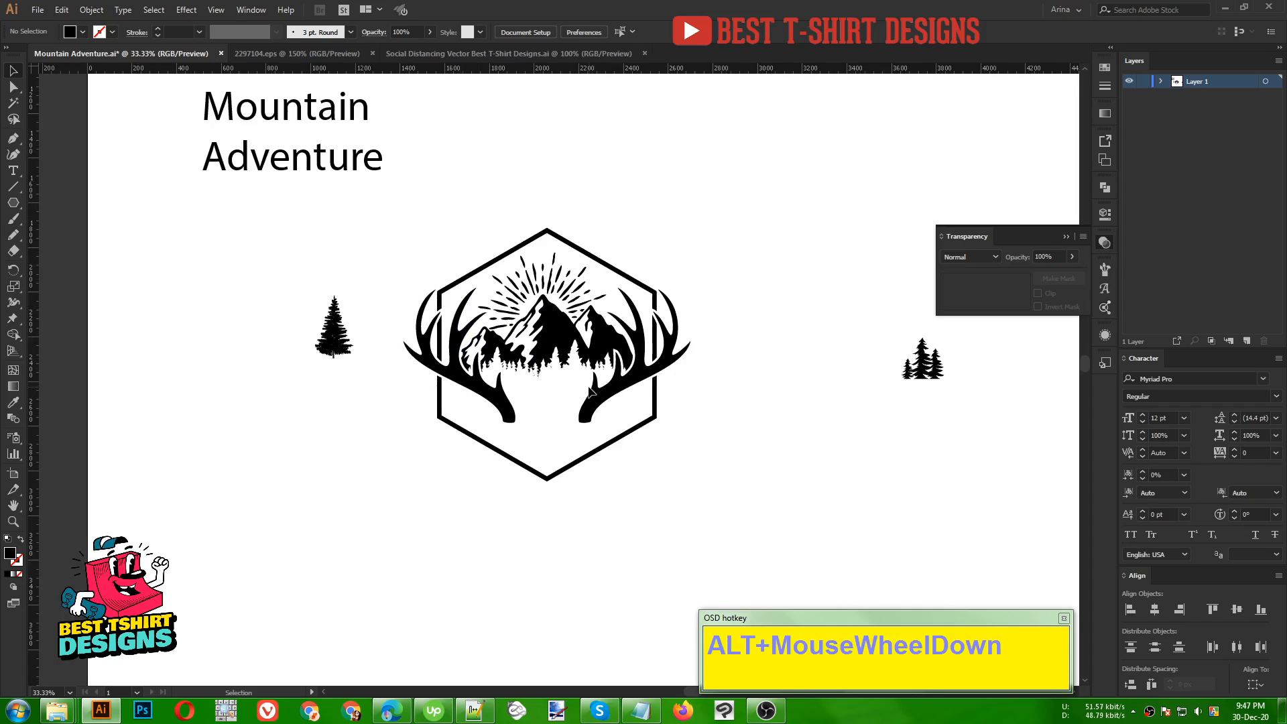
pyautogui.scroll(2, 590, 390)
pyautogui.moveTo(201, 201); pyautogui.dragTo(483, 202)
pyautogui.moveTo(340, 219); pyautogui.dragTo(519, 253)
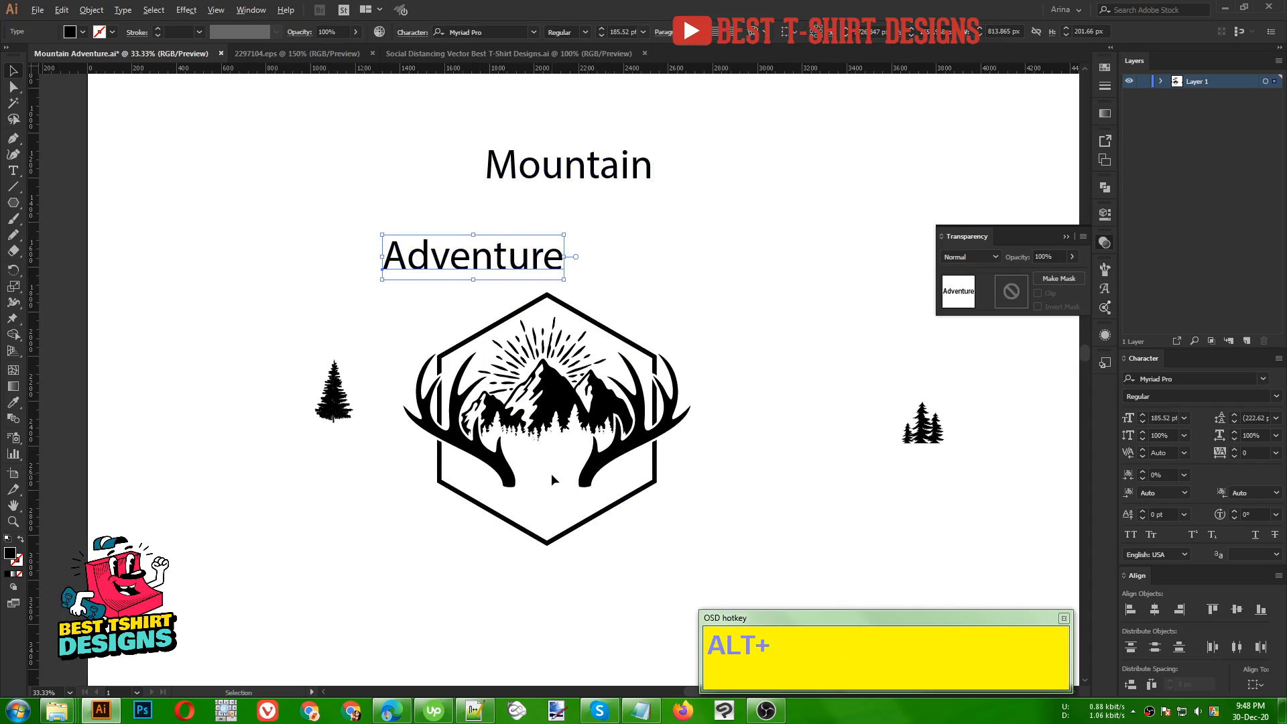
# - Set the word Adventure in Explorer Script Regular and enlarge it to about 257 pt
pyautogui.scroll(1, 563, 474)
pyautogui.scroll(4, 515, 250)
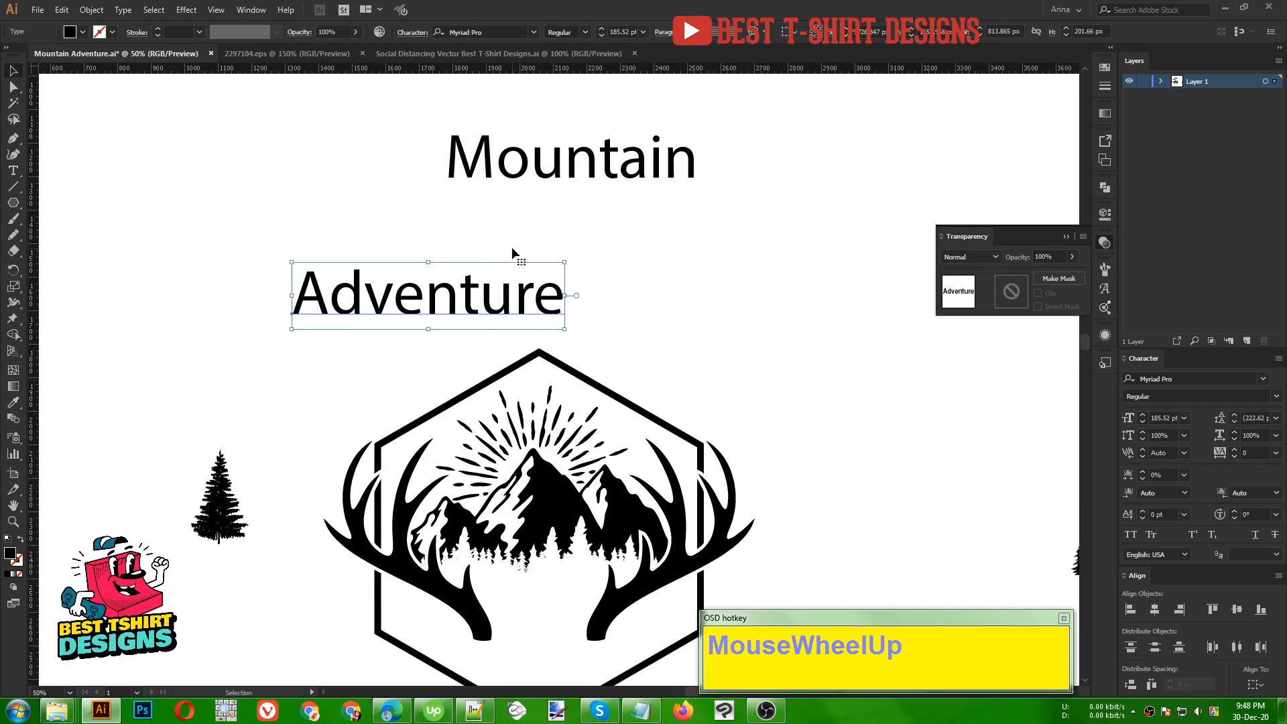
pyautogui.click(498, 33)
pyautogui.write('e')
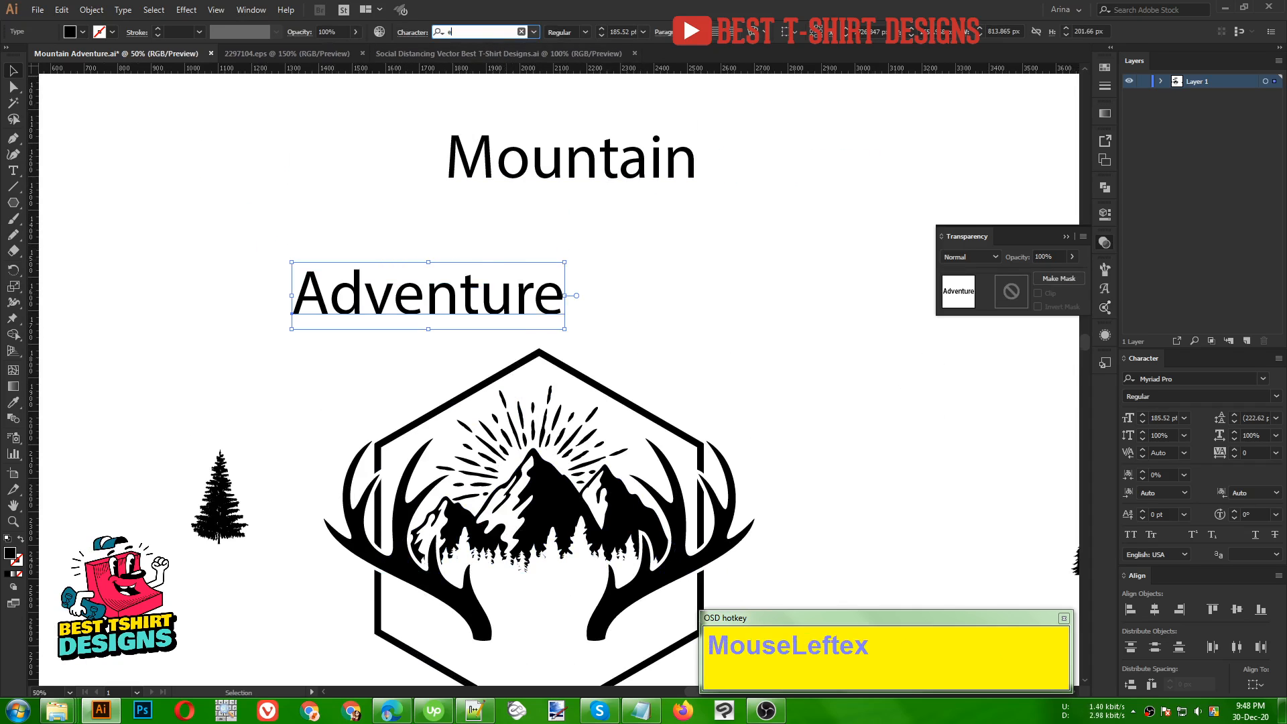
pyautogui.write('x')
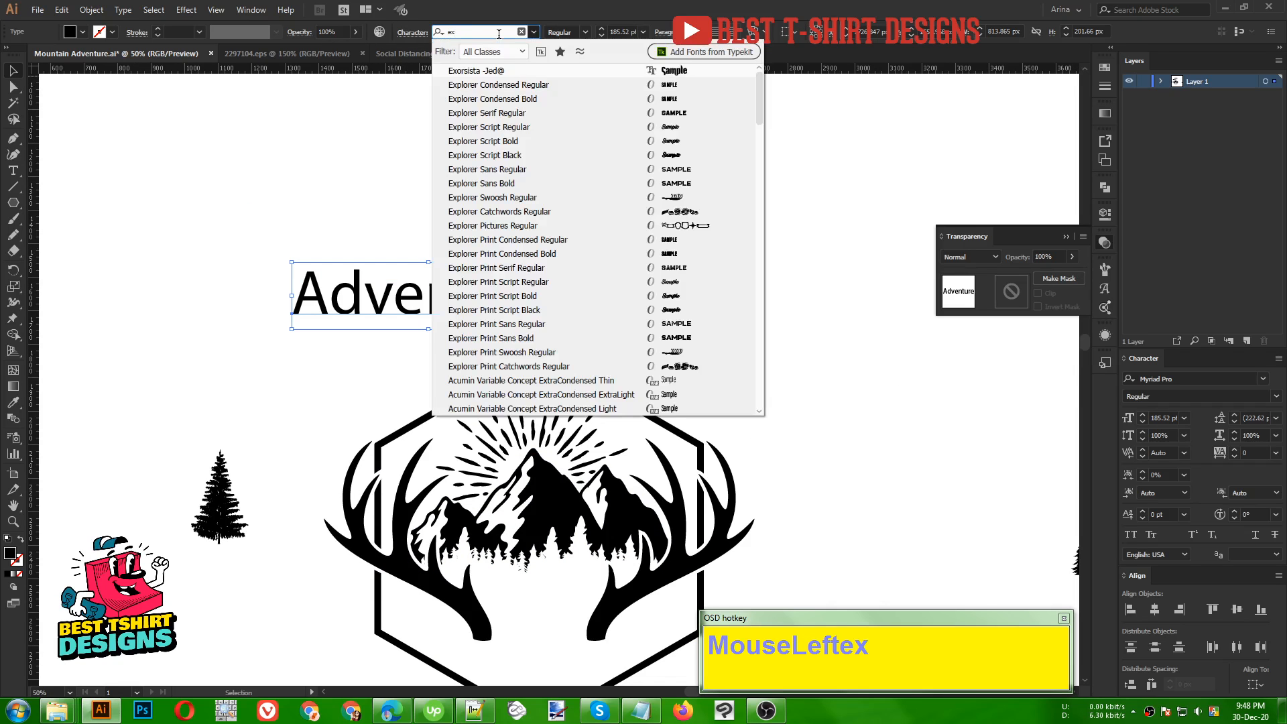
pyautogui.click(487, 130)
pyautogui.click(403, 298)
pyautogui.moveTo(477, 302); pyautogui.dragTo(548, 302)
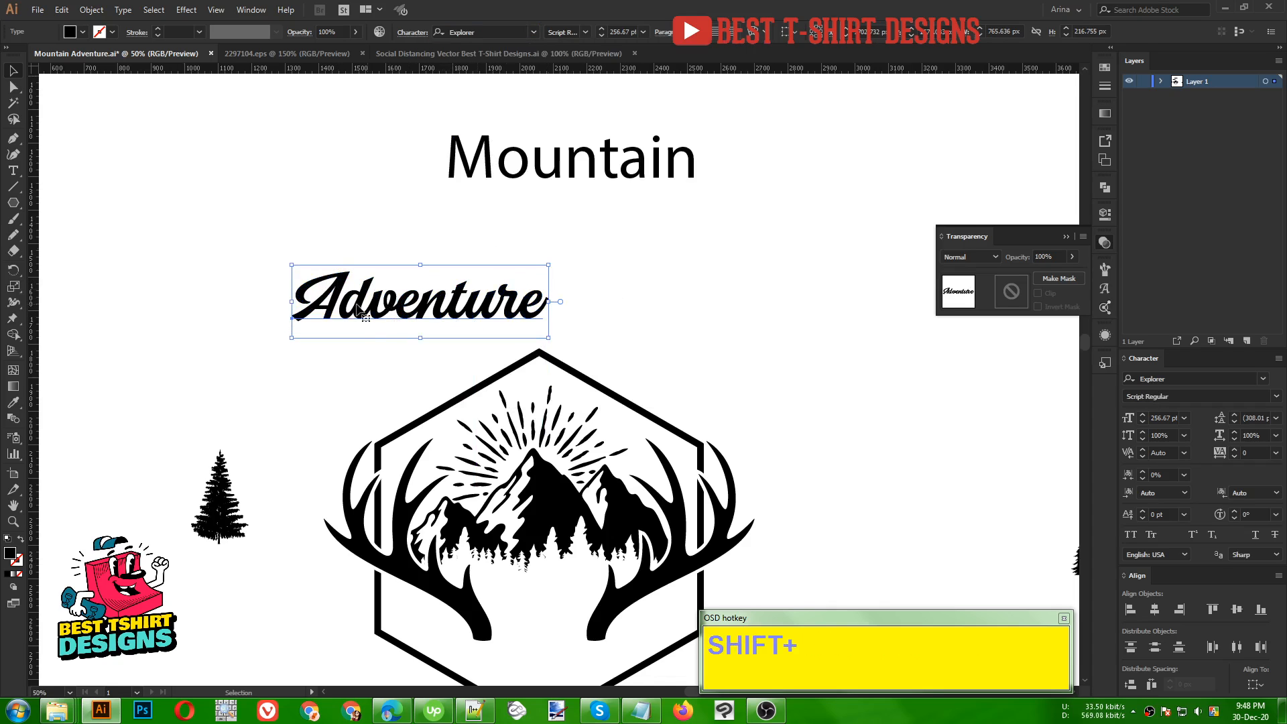
# - Move Adventure beside the lower part of the hexagon and group the hexagon, mountain and antler artwork
pyautogui.scroll(-3, 357, 310)
pyautogui.moveTo(466, 184); pyautogui.dragTo(299, 536)
pyautogui.moveTo(340, 197); pyautogui.dragTo(752, 472)
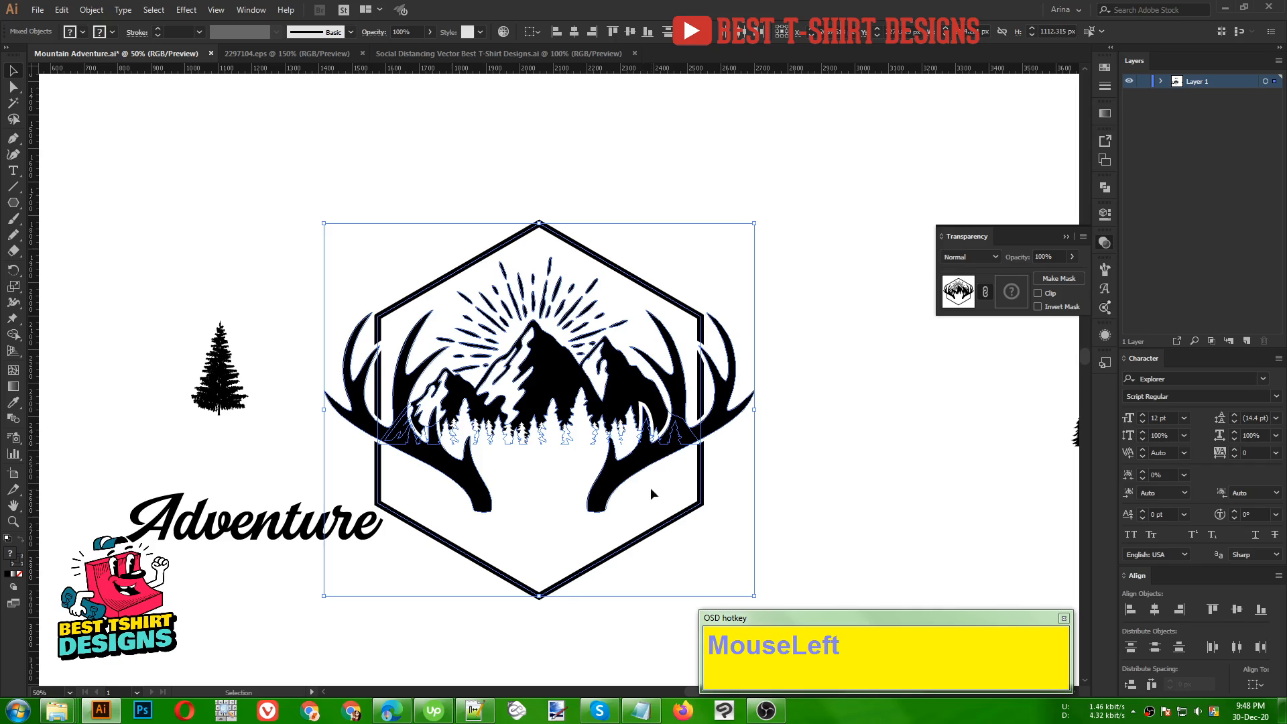
pyautogui.hotkey('ctrl', 'g')
# - Place Adventure across the antler bases, scale it proportionally to about 382 pt, and convert it to outlines
pyautogui.moveTo(388, 531); pyautogui.dragTo(733, 494)
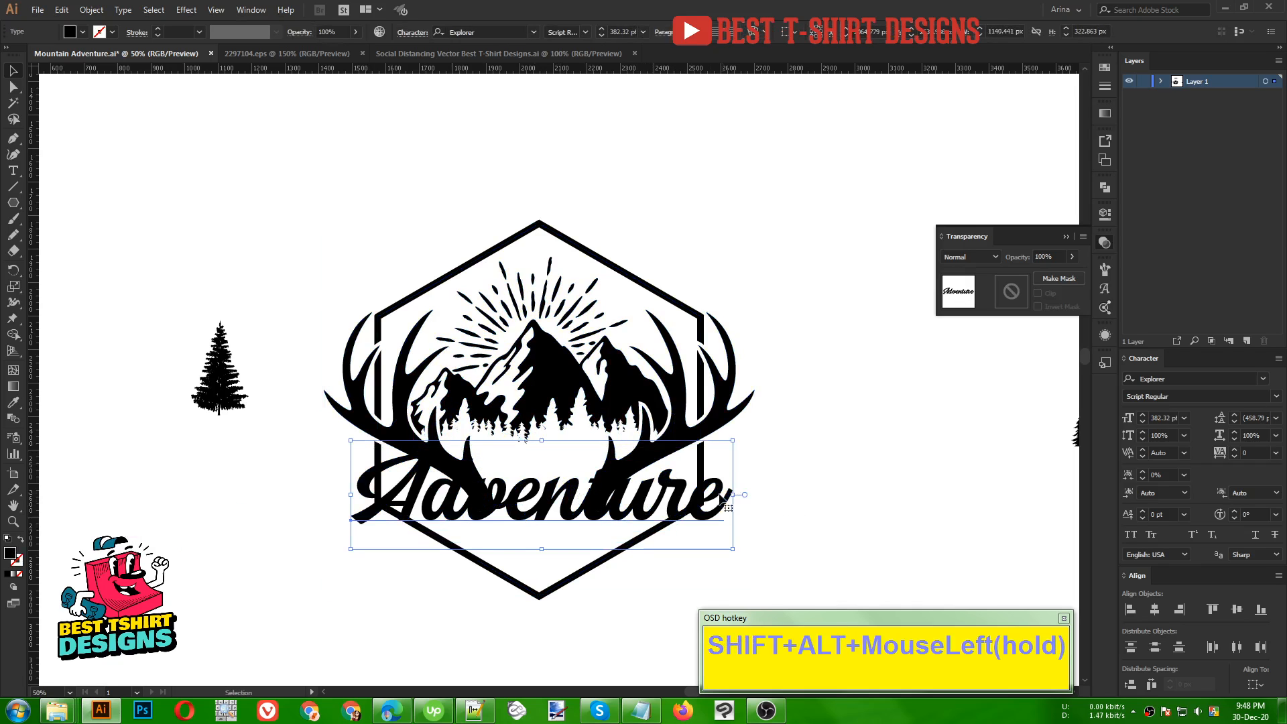
pyautogui.rightClick(540, 504)
pyautogui.click(597, 335)
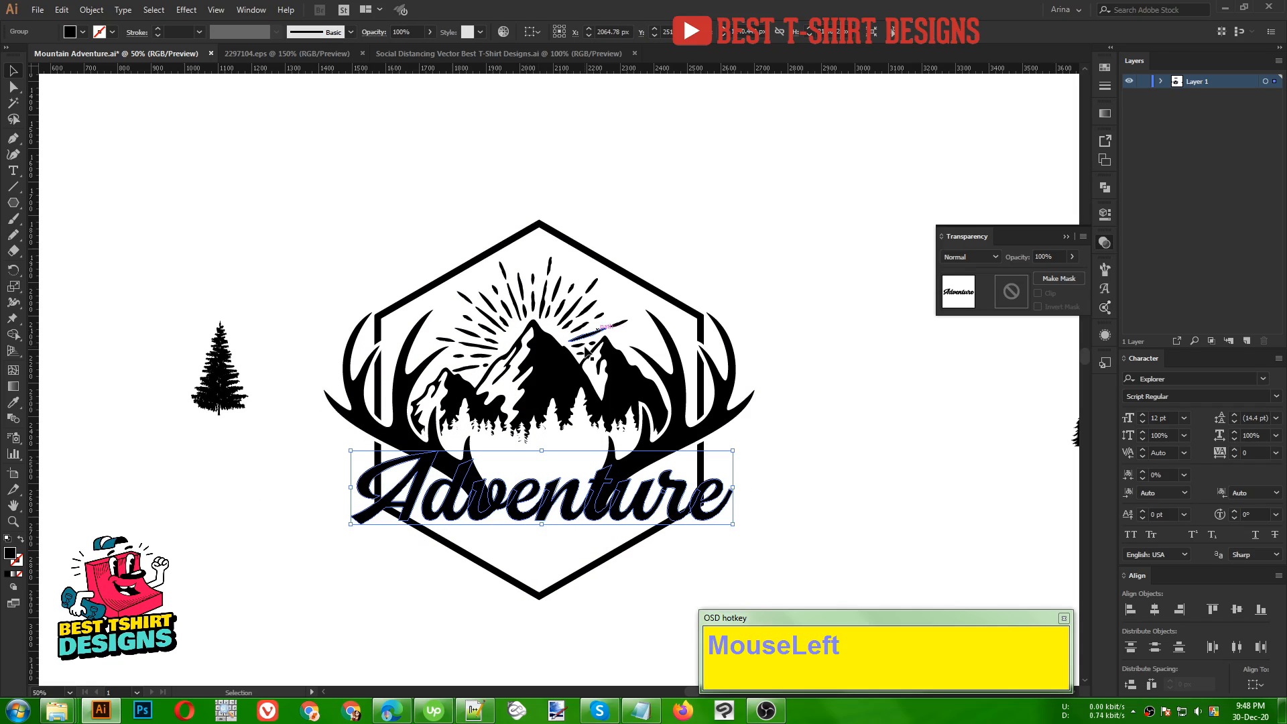
# - Center Adventure horizontally with the hexagon artwork and nudge the word up over the antler bases
pyautogui.moveTo(611, 599); pyautogui.dragTo(432, 271)
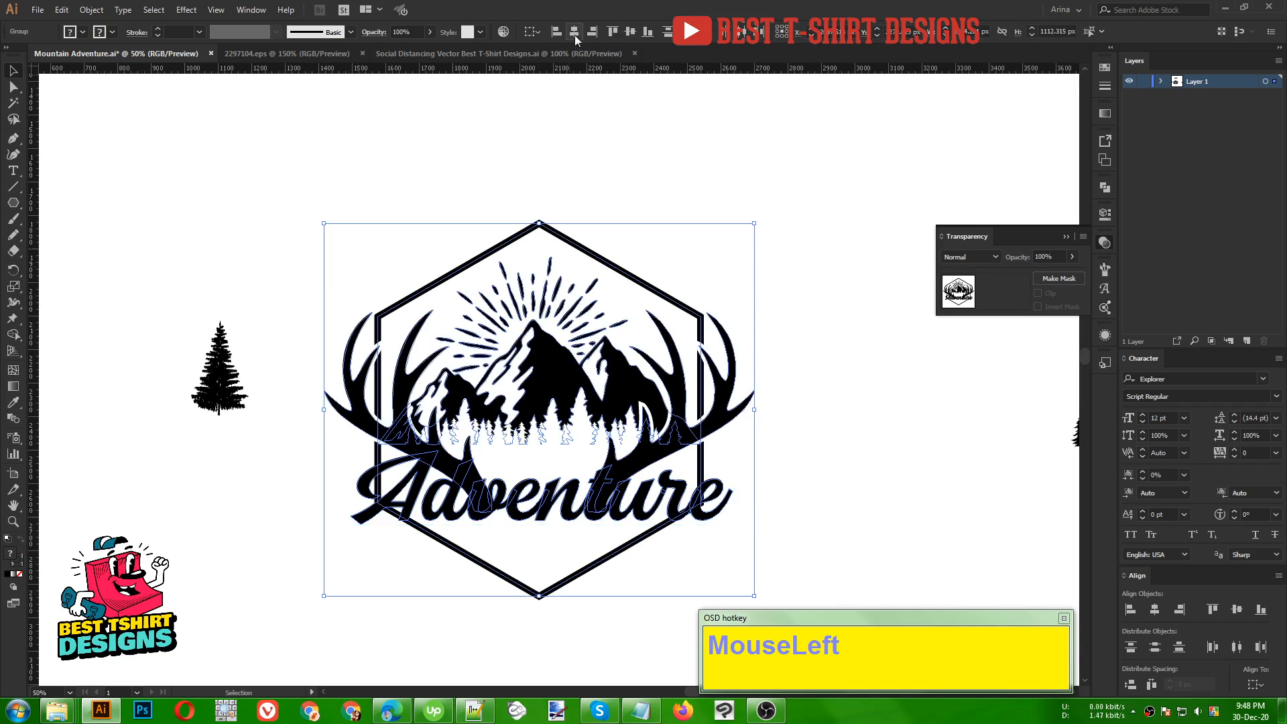
pyautogui.click(633, 166)
pyautogui.scroll(-3, 618, 242)
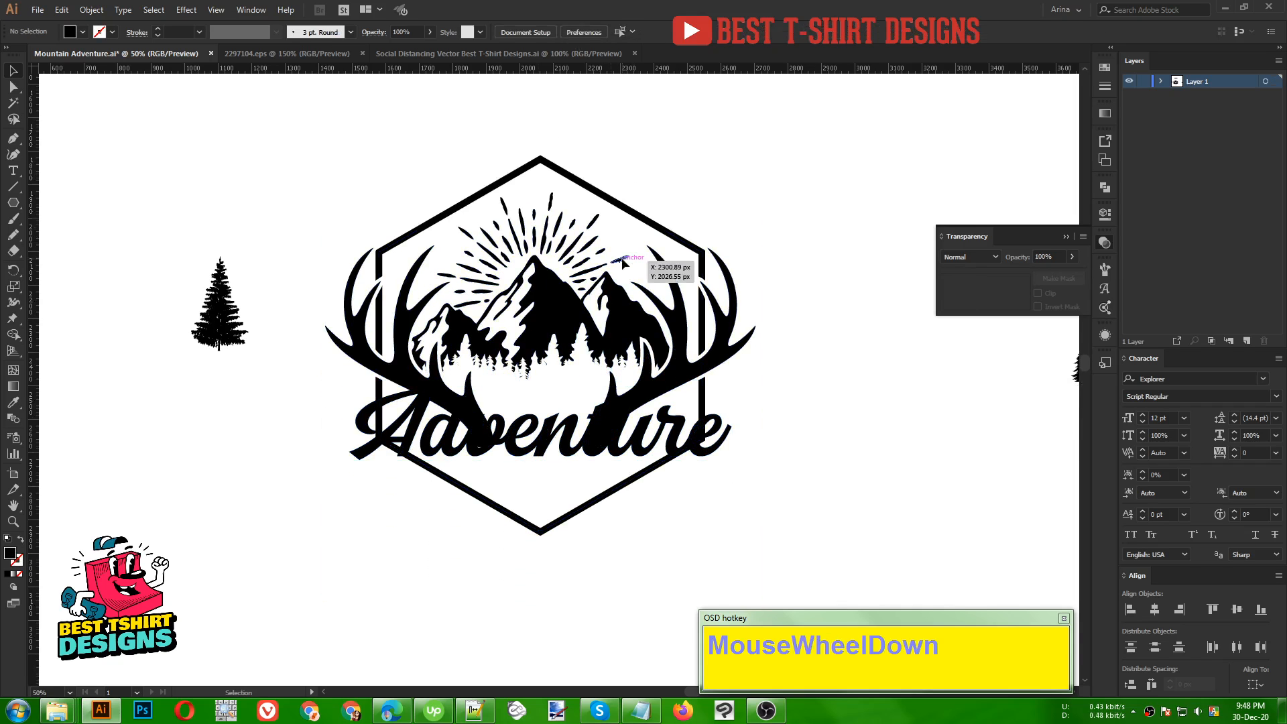
pyautogui.keyDown('alt'); pyautogui.scroll(1, 570, 362); pyautogui.keyUp('alt')
pyautogui.scroll(-3, 570, 366)
pyautogui.click(516, 453)
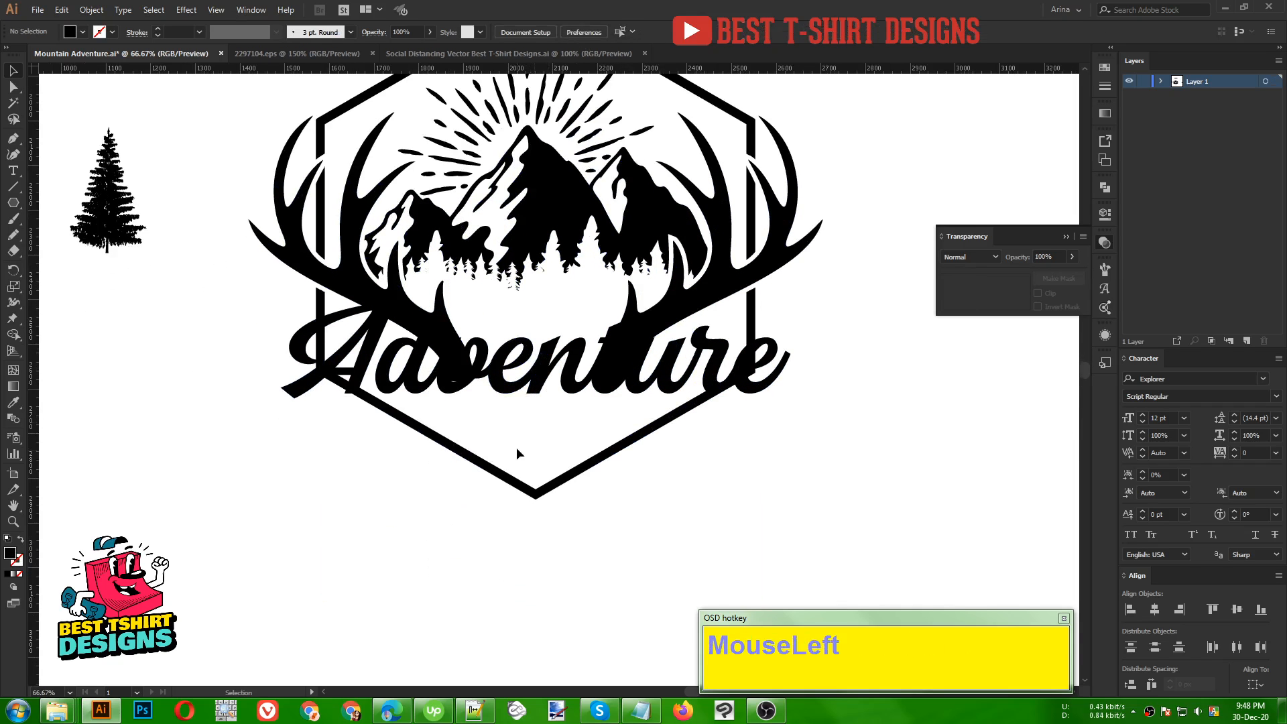
pyautogui.click(660, 388)
pyautogui.press('Up')
pyautogui.press('Up')
pyautogui.press('Up')
pyautogui.press('Up')
pyautogui.press('Up')
pyautogui.press('Up')
pyautogui.press('Up')
pyautogui.press('Up')
pyautogui.press('Up')
pyautogui.press('Up')
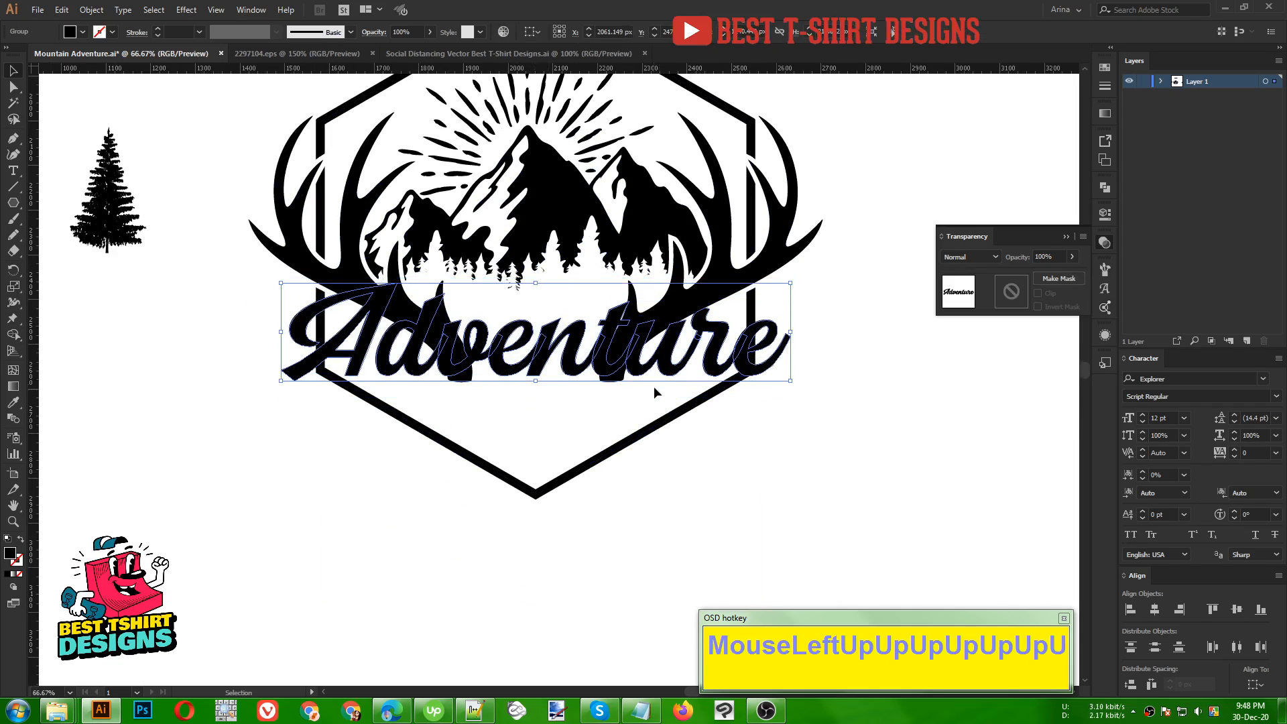
pyautogui.click(556, 412)
pyautogui.scroll(1, 691, 473)
pyautogui.scroll(1, 691, 473)
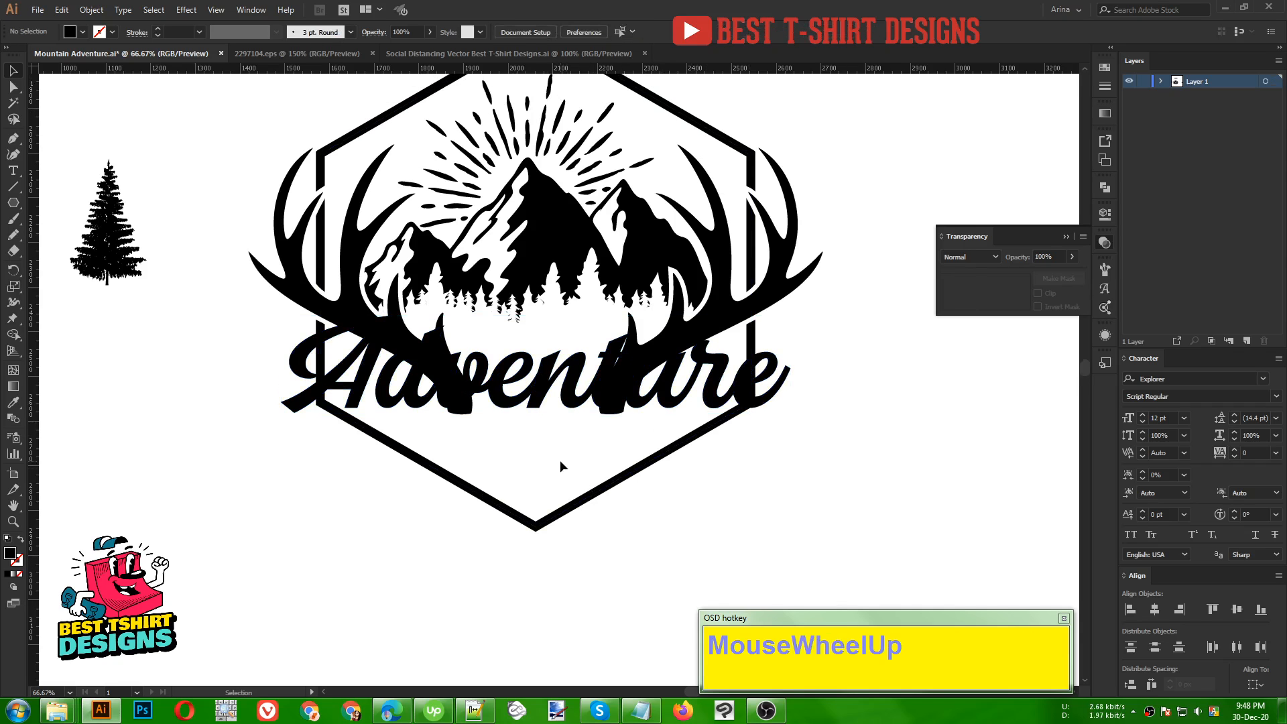
# - Draw an S-shaped Pen curve with a 1 pt black stroke and no fill beneath Adventure, ending at the tip of its last letter
pyautogui.click(535, 462)
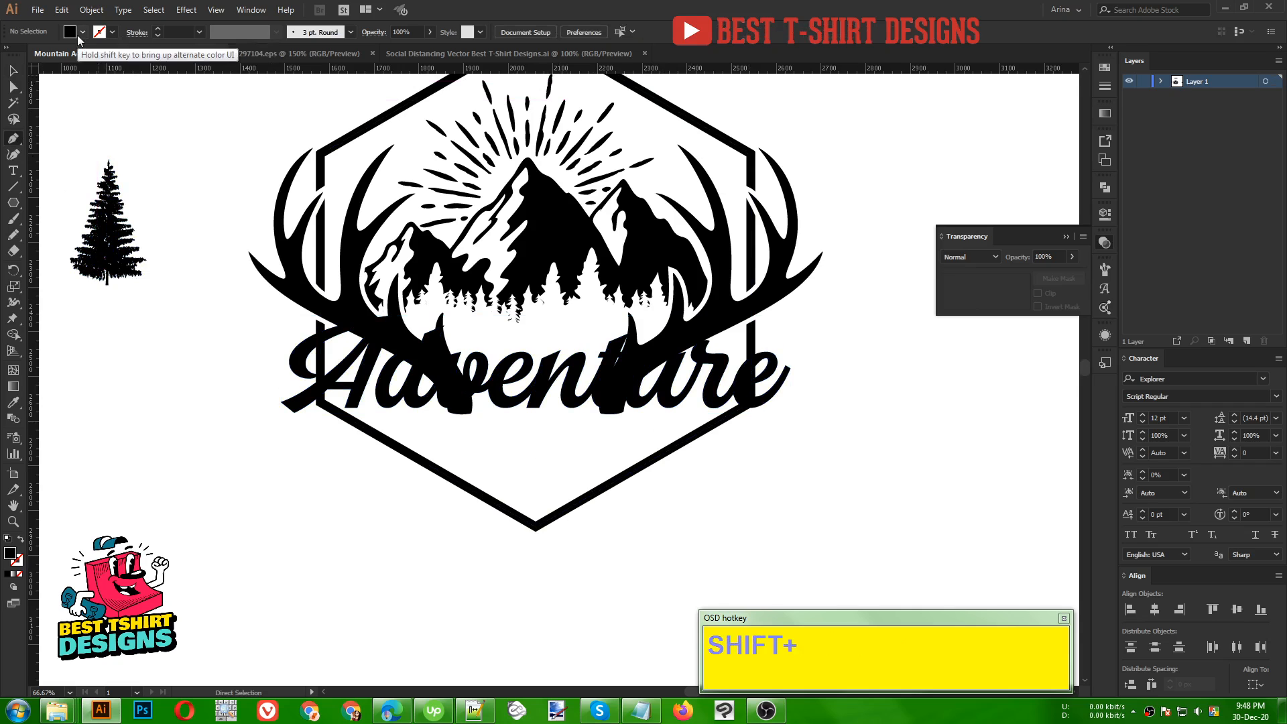
pyautogui.hotkey('shift', 'x')
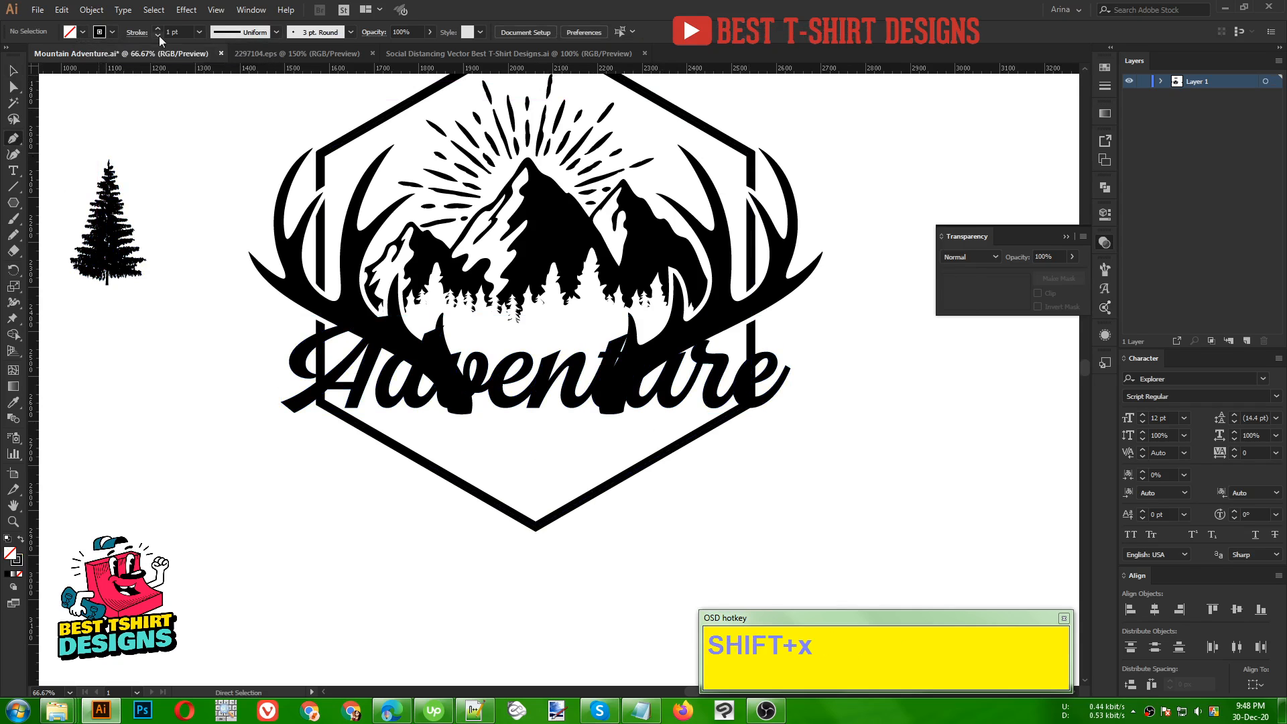
pyautogui.scroll(1, 605, 437)
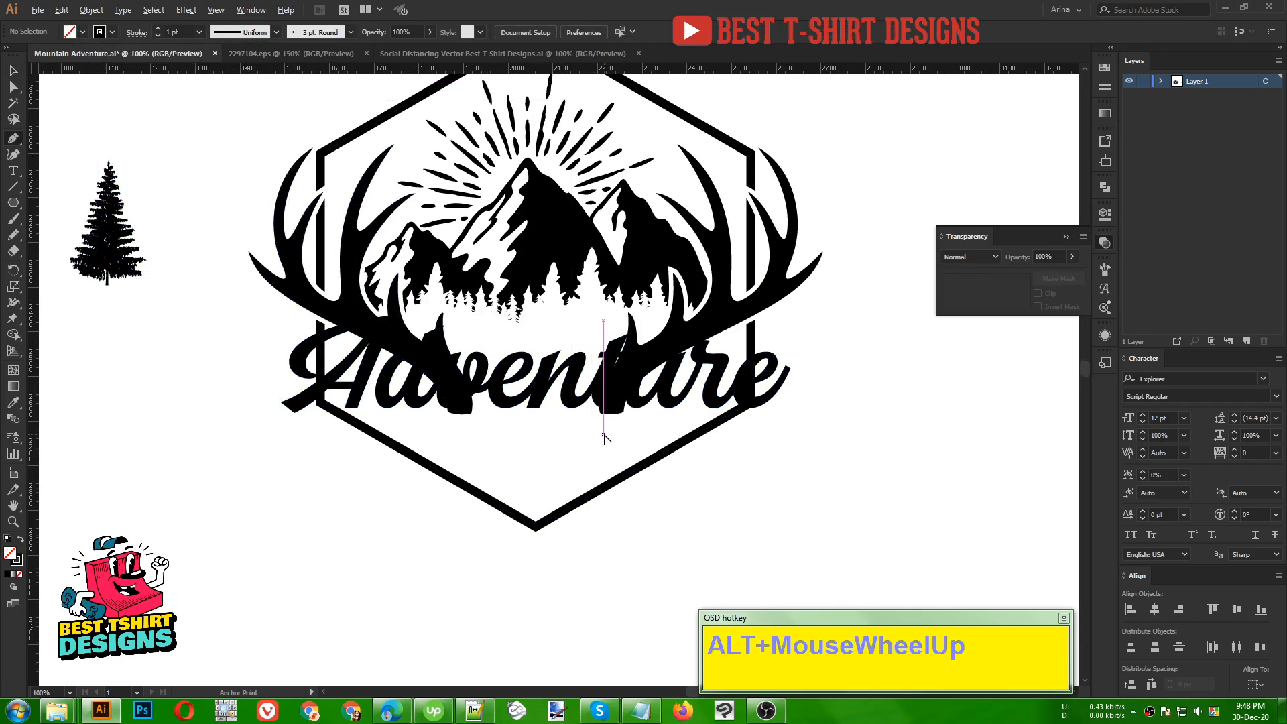
pyautogui.click(256, 501)
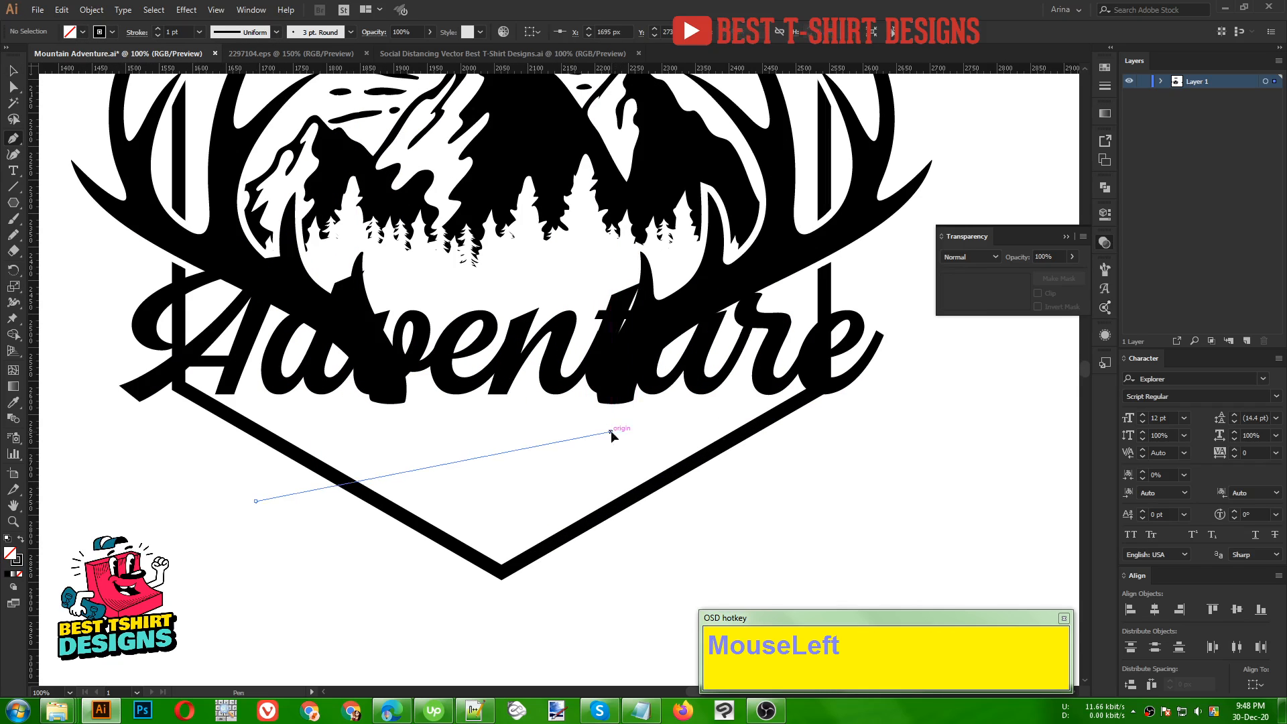
pyautogui.moveTo(611, 431); pyautogui.dragTo(911, 481)
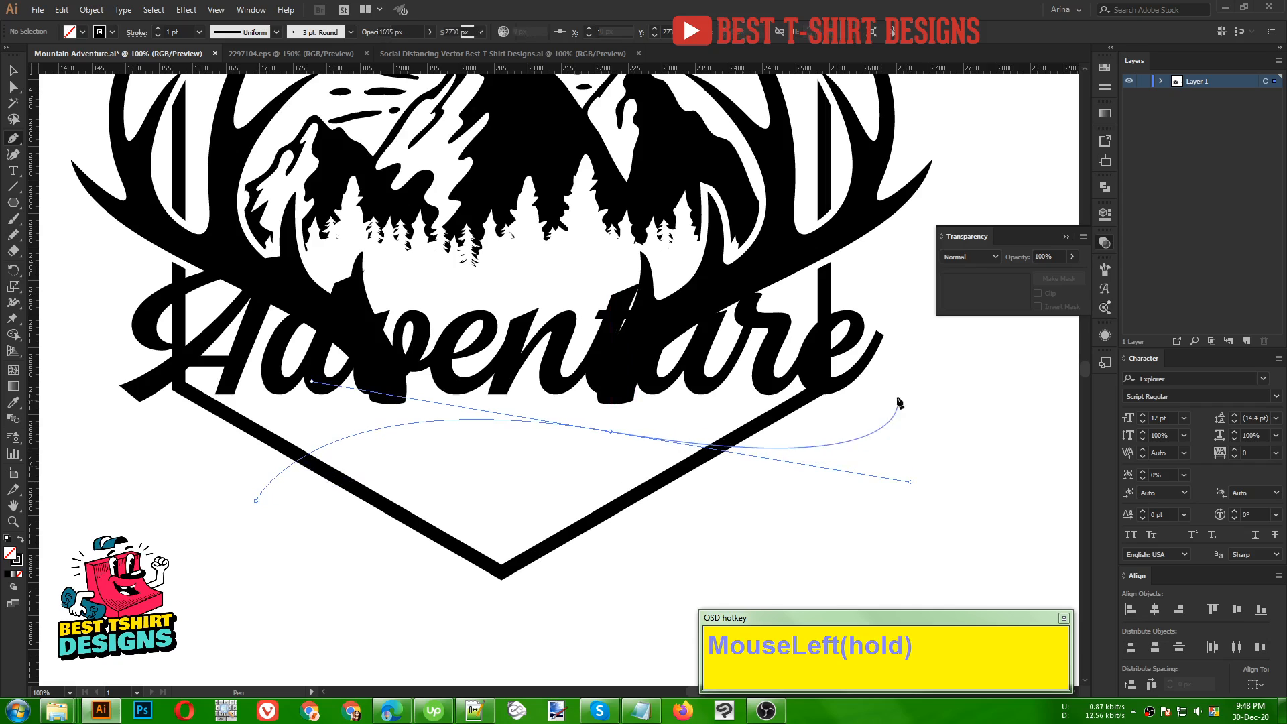
pyautogui.click(876, 333)
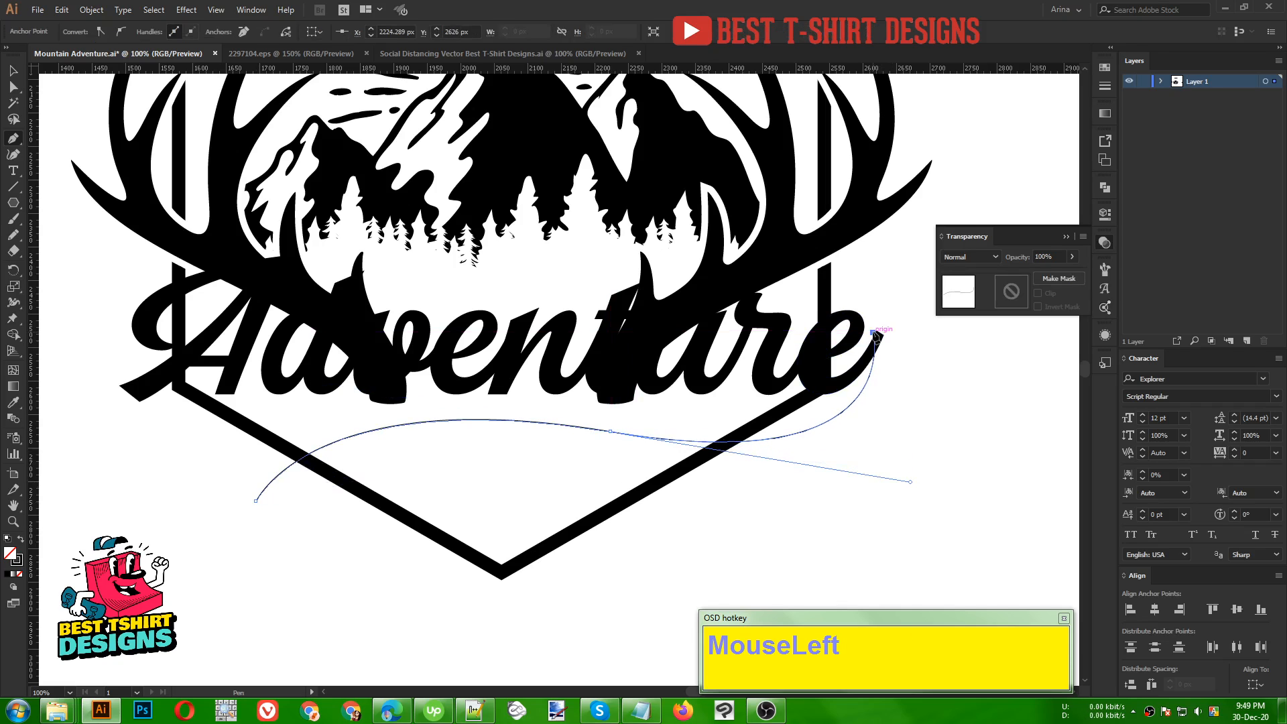
pyautogui.press('v')
pyautogui.click(553, 468)
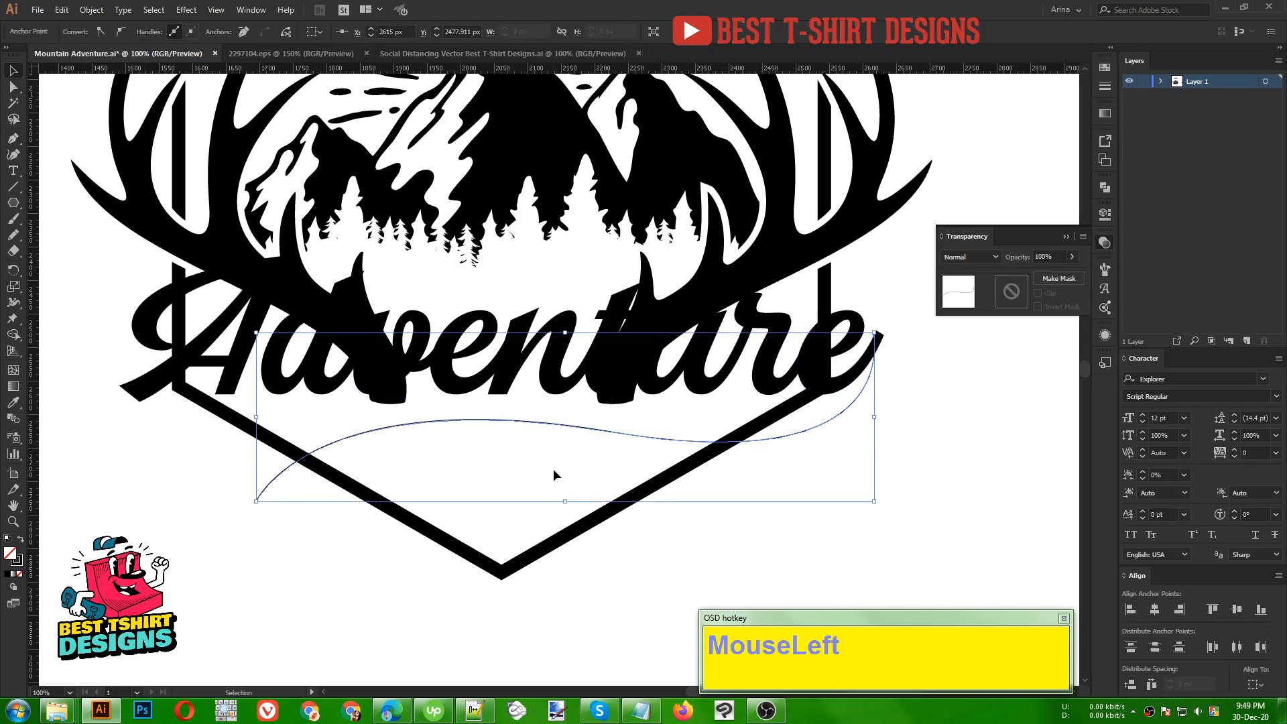
# - Widen the lower end of the curve to about 130 pt with the Width tool so it tapers toward the final e
pyautogui.click(583, 428)
pyautogui.click(751, 433)
pyautogui.press('shift')
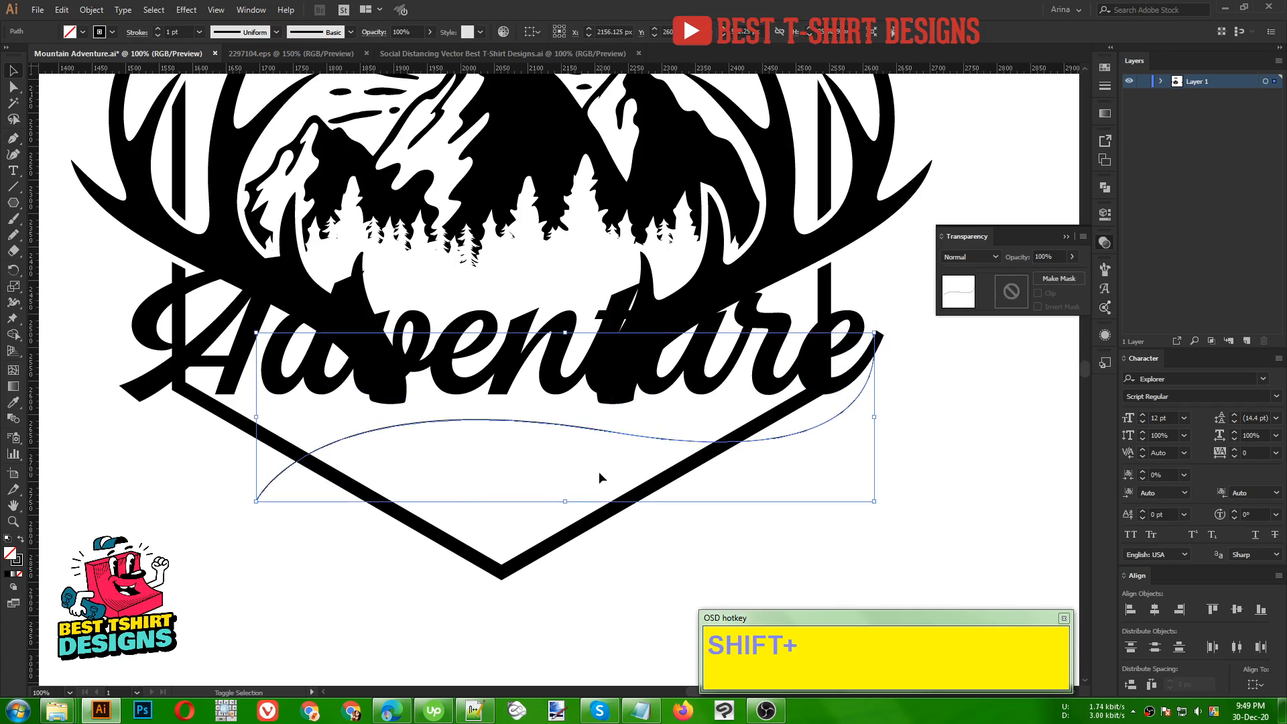
pyautogui.hotkey('shift', 'w')
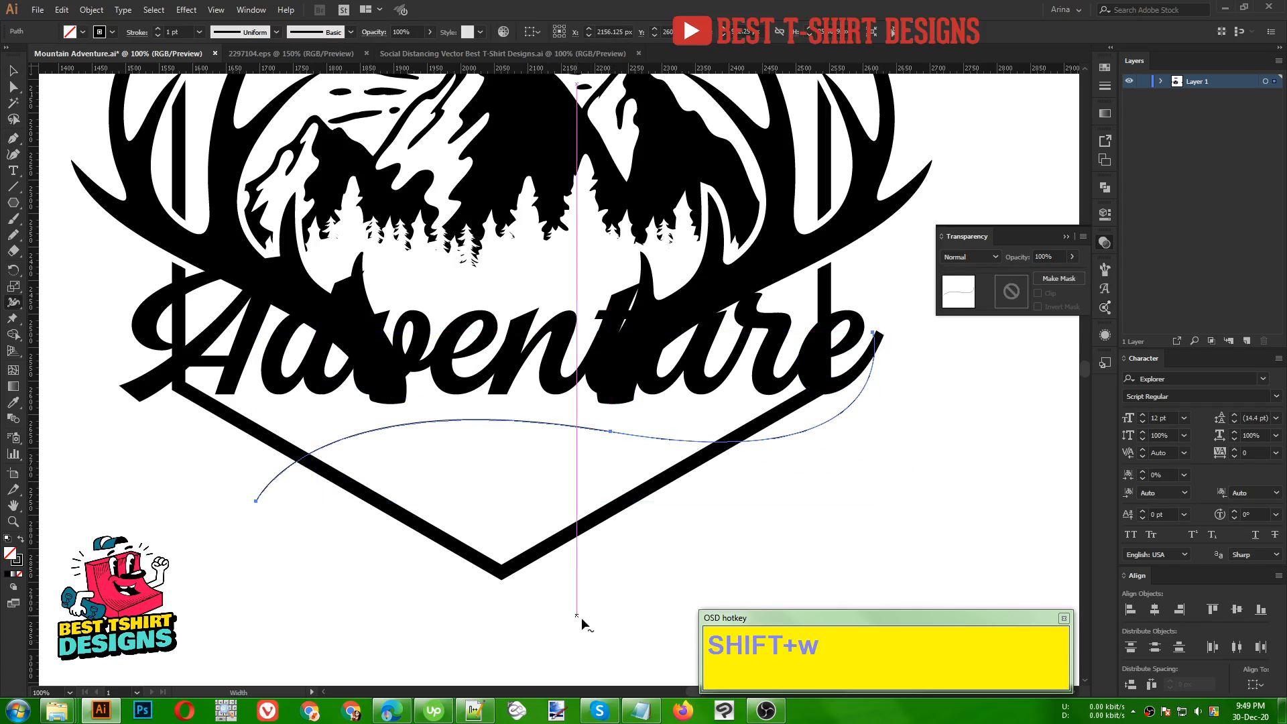
pyautogui.moveTo(256, 501); pyautogui.dragTo(288, 534)
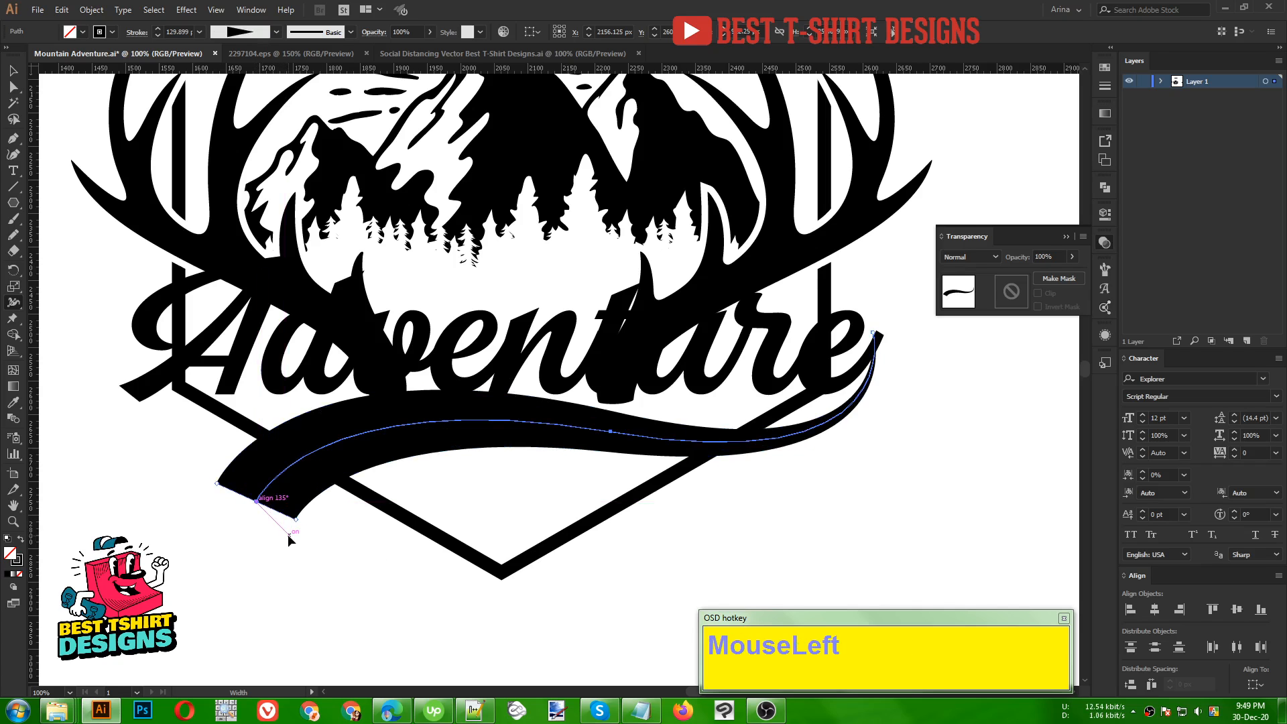
# - Shift the swoosh's wide-end anchor and middle anchor slightly down to clear the Adventure lettering
pyautogui.press('v')
pyautogui.press('a')
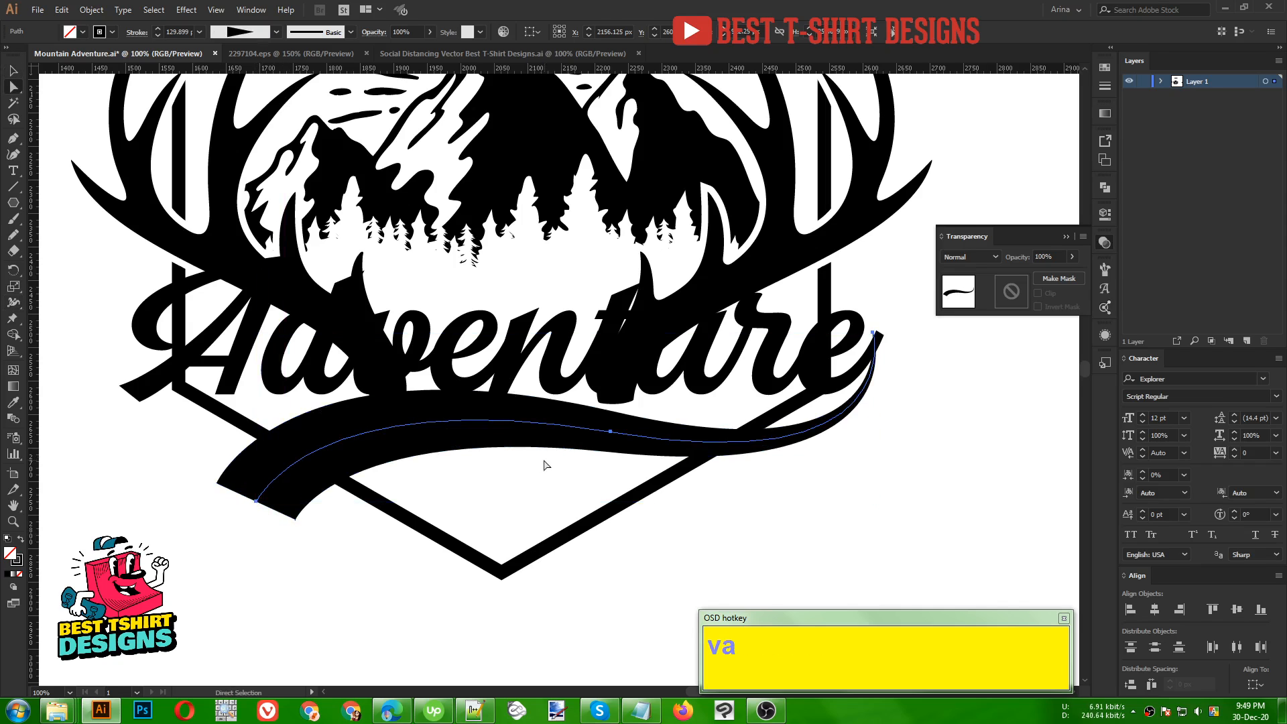
pyautogui.click(293, 504)
pyautogui.click(256, 502)
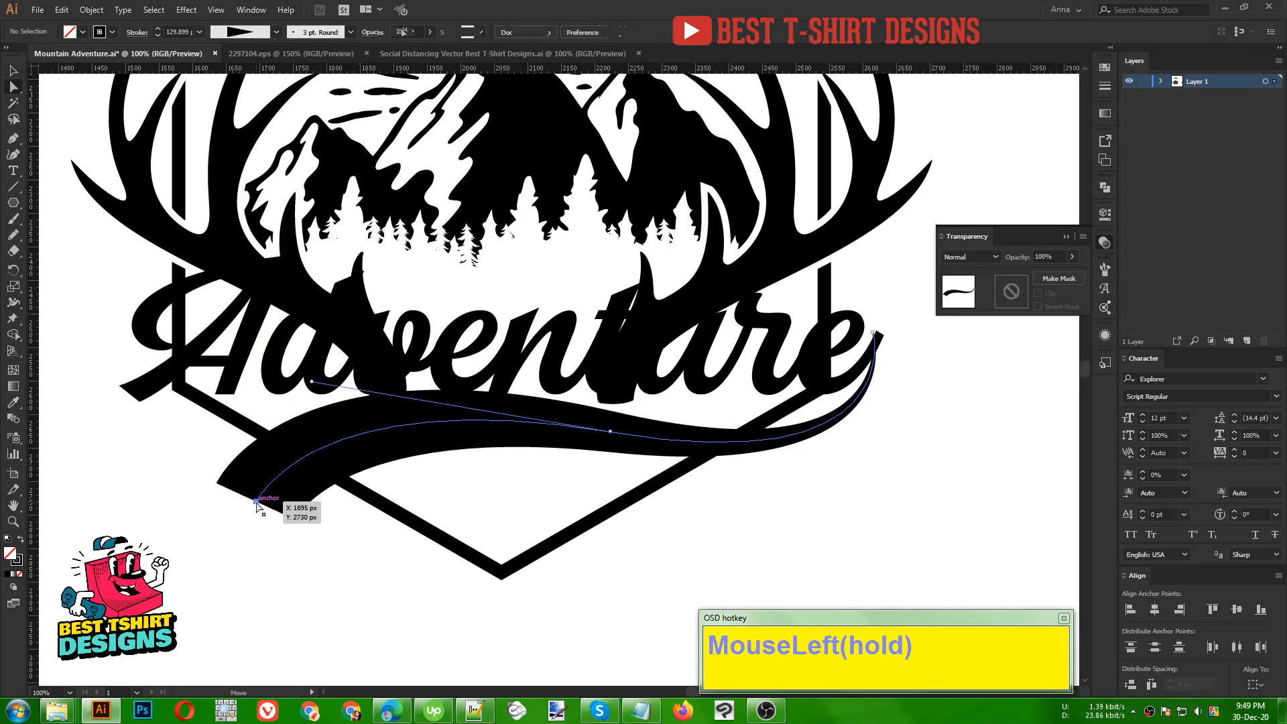
pyautogui.moveTo(255, 505); pyautogui.dragTo(248, 518)
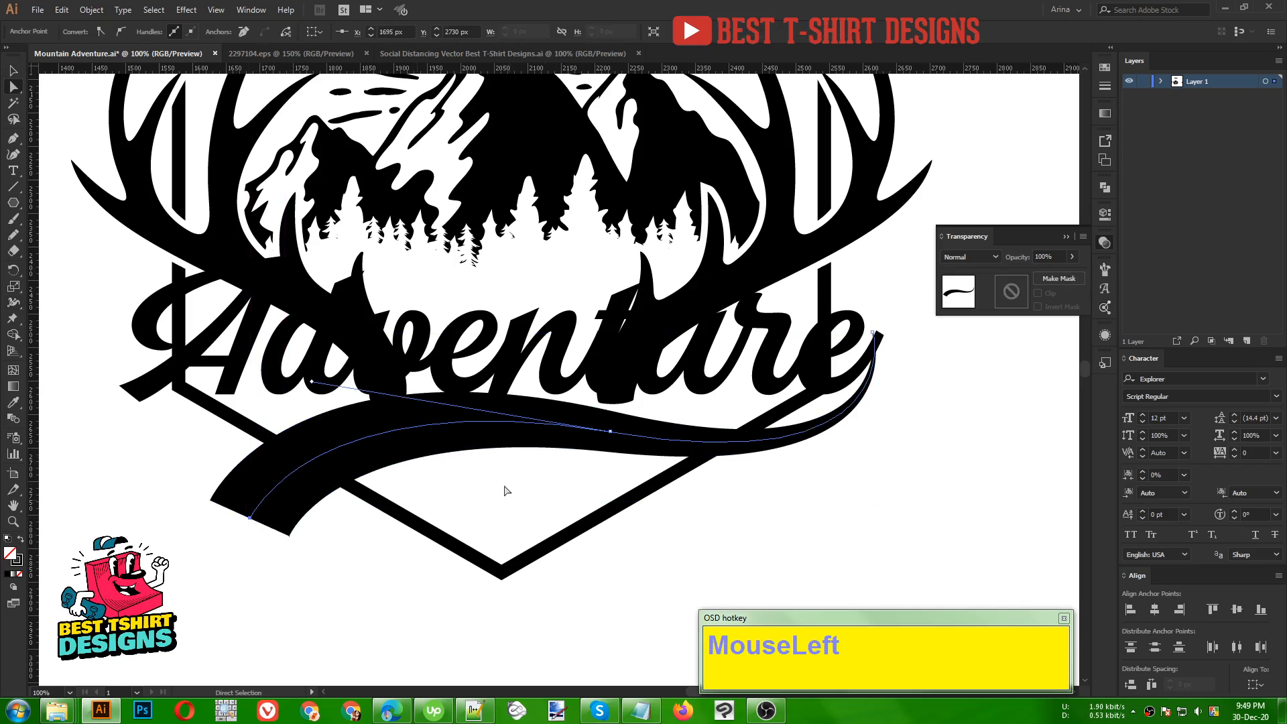
pyautogui.moveTo(610, 434); pyautogui.dragTo(602, 443)
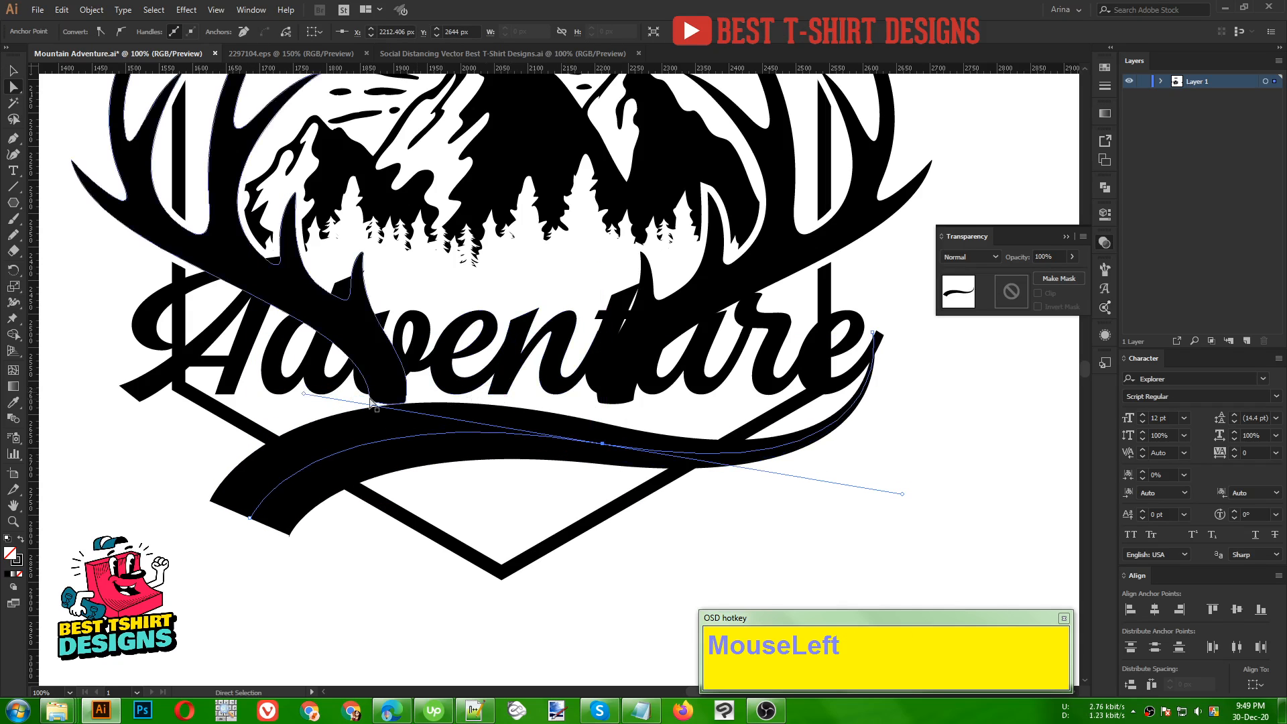
pyautogui.press('v')
pyautogui.click(738, 512)
pyautogui.scroll(-1, 479, 426)
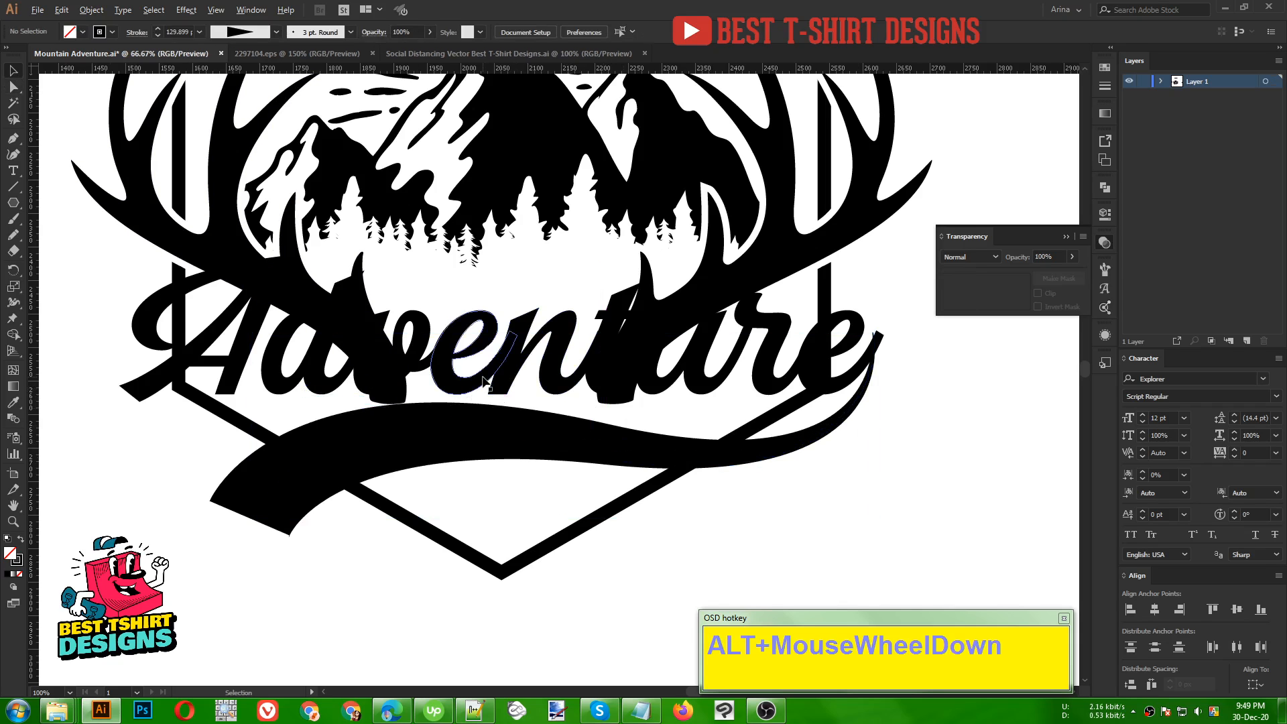
# - Expand the appearance of the tapered swoosh stroke into a filled shape
pyautogui.click(479, 426)
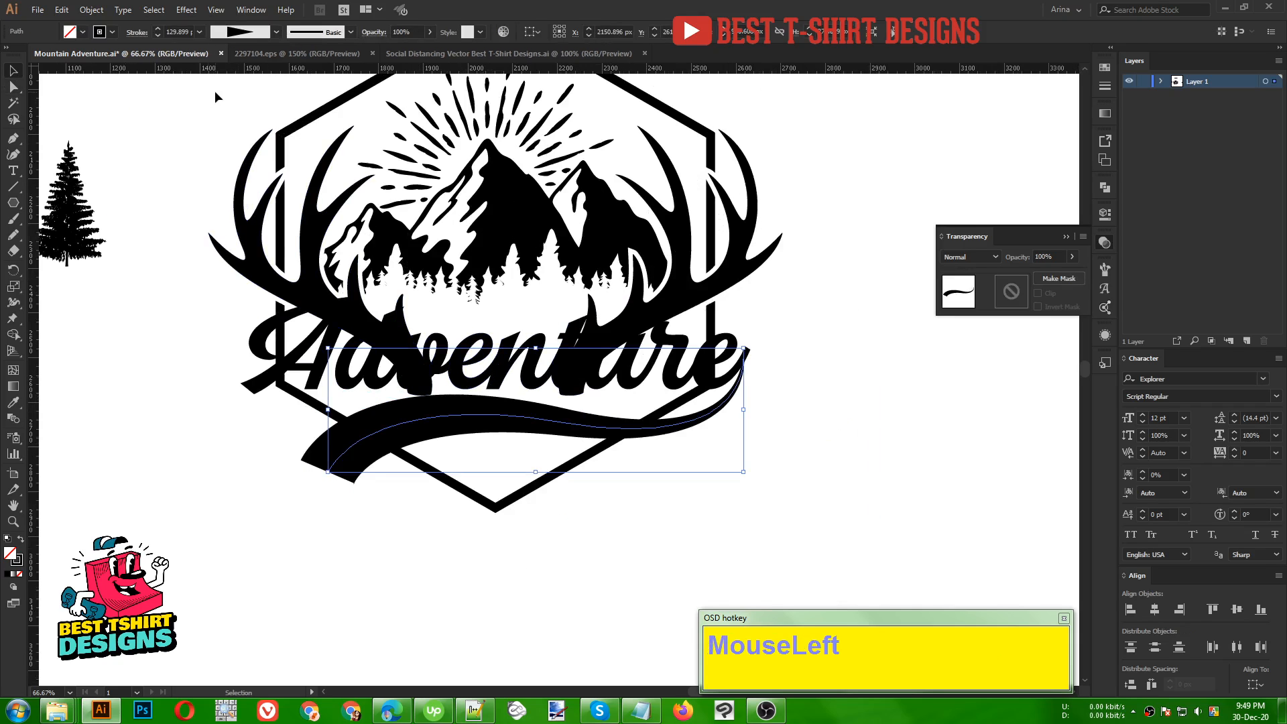
pyautogui.click(83, 12)
pyautogui.click(124, 167)
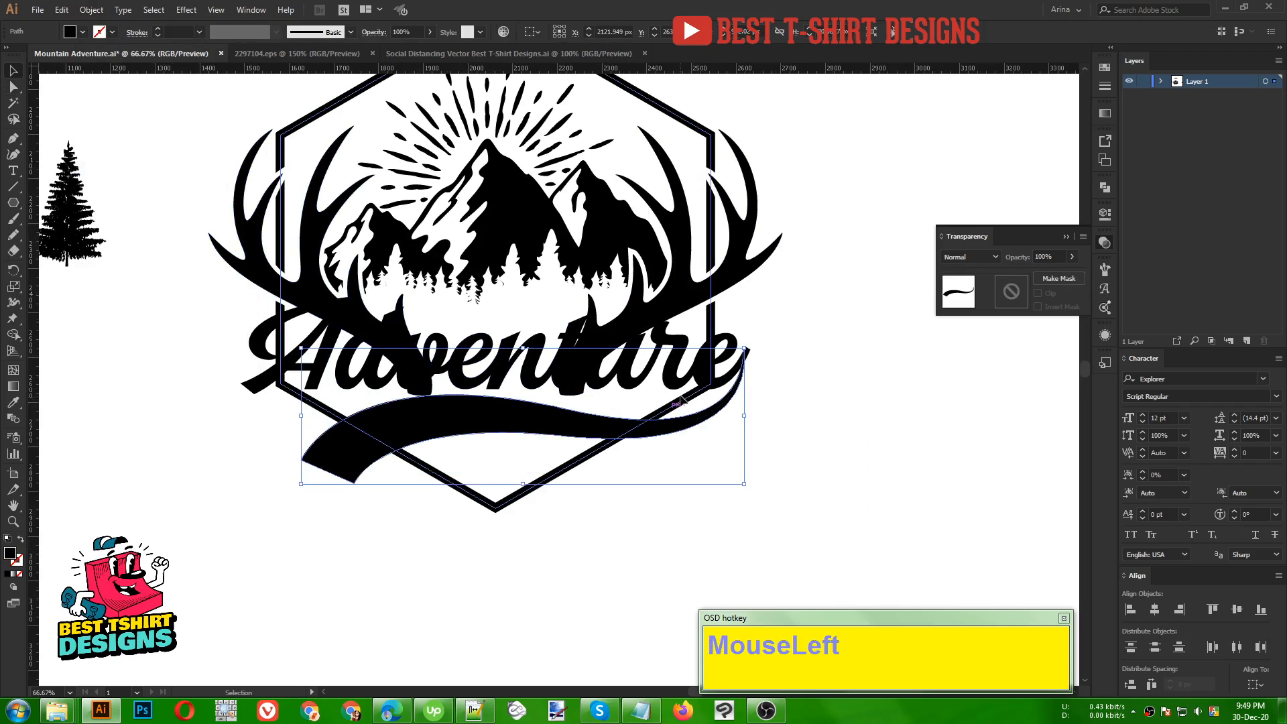
# - Trim the tip of Adventure's final e that sticks out past the swoosh, using Shape Builder on both objects
pyautogui.scroll(2, 711, 402)
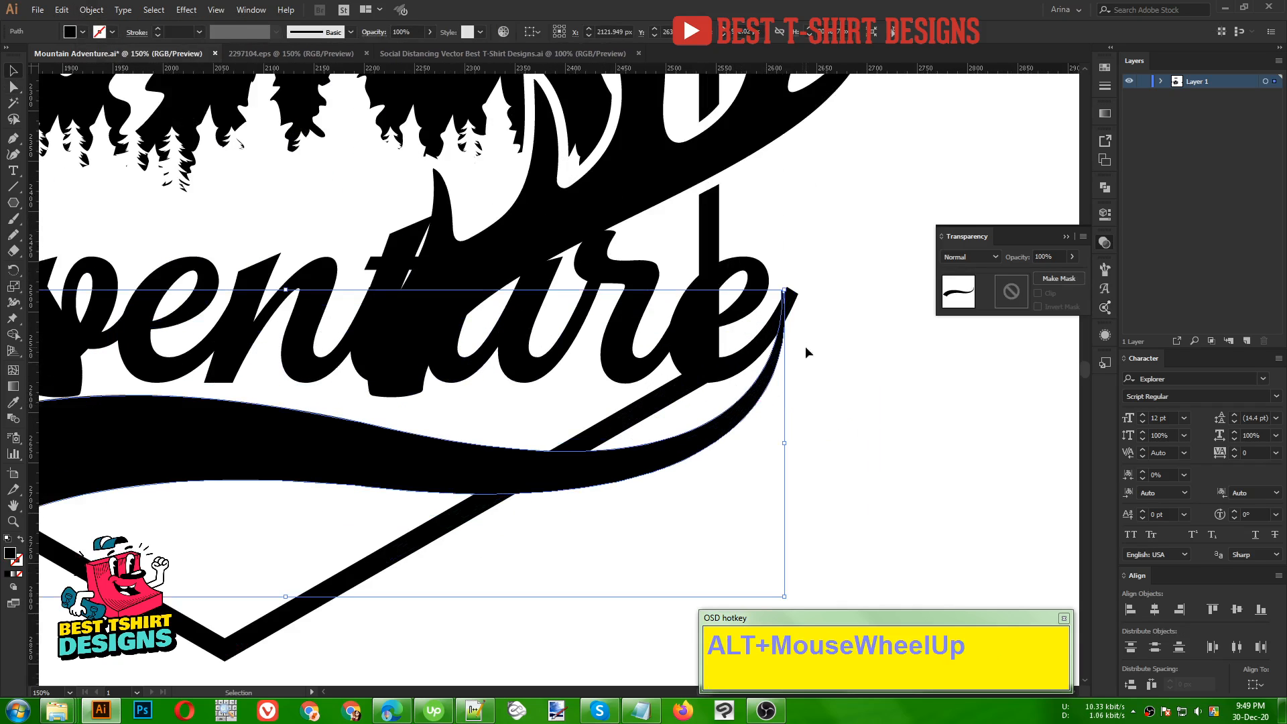
pyautogui.keyDown('shift'); pyautogui.click(770, 325); pyautogui.keyUp('shift')
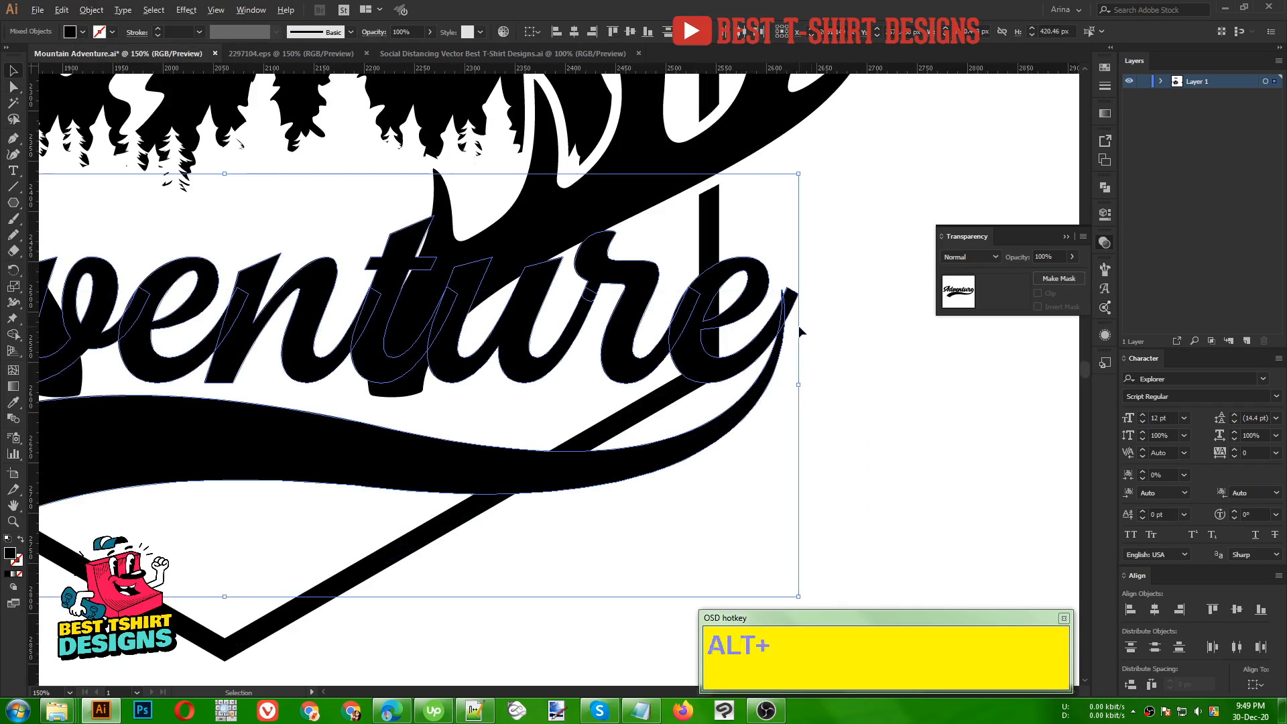
pyautogui.scroll(3, 801, 331)
pyautogui.hotkey('shift', 'm')
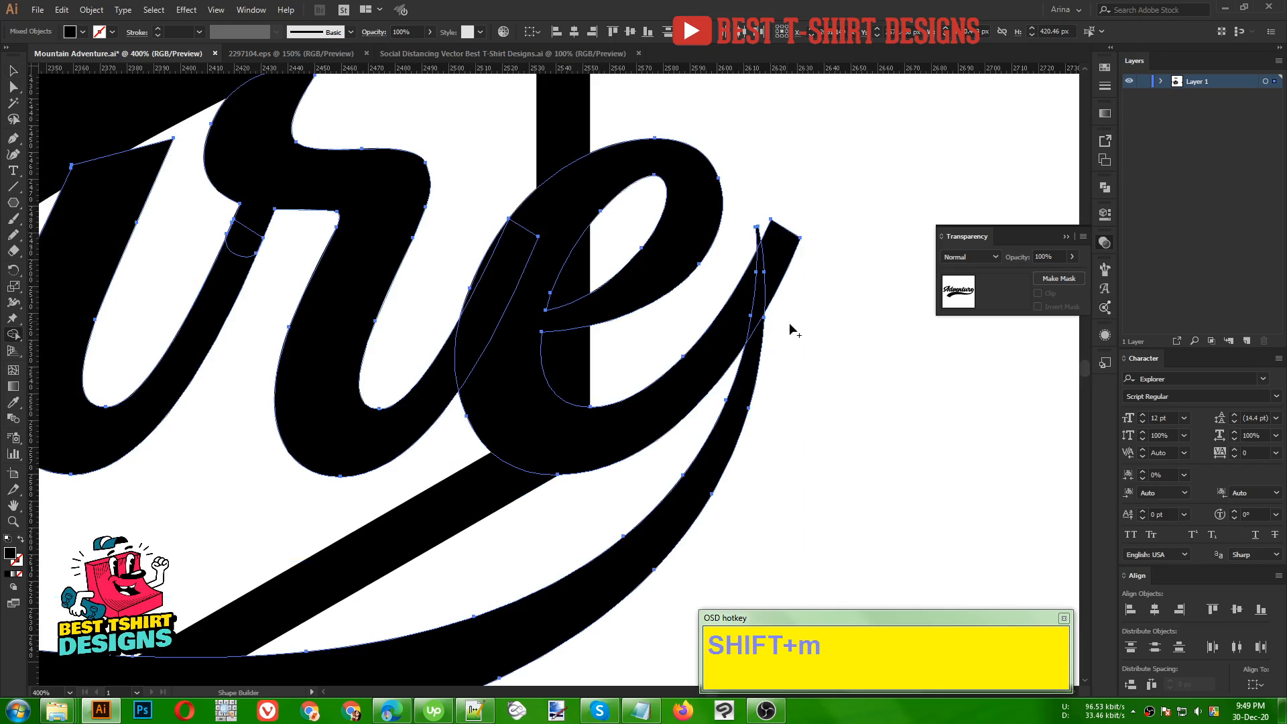
pyautogui.moveTo(803, 275)
pyautogui.mouseDown()
pyautogui.moveTo(768, 226)
pyautogui.moveTo(743, 241)
pyautogui.mouseUp()
pyautogui.scroll(-3, 823, 253)
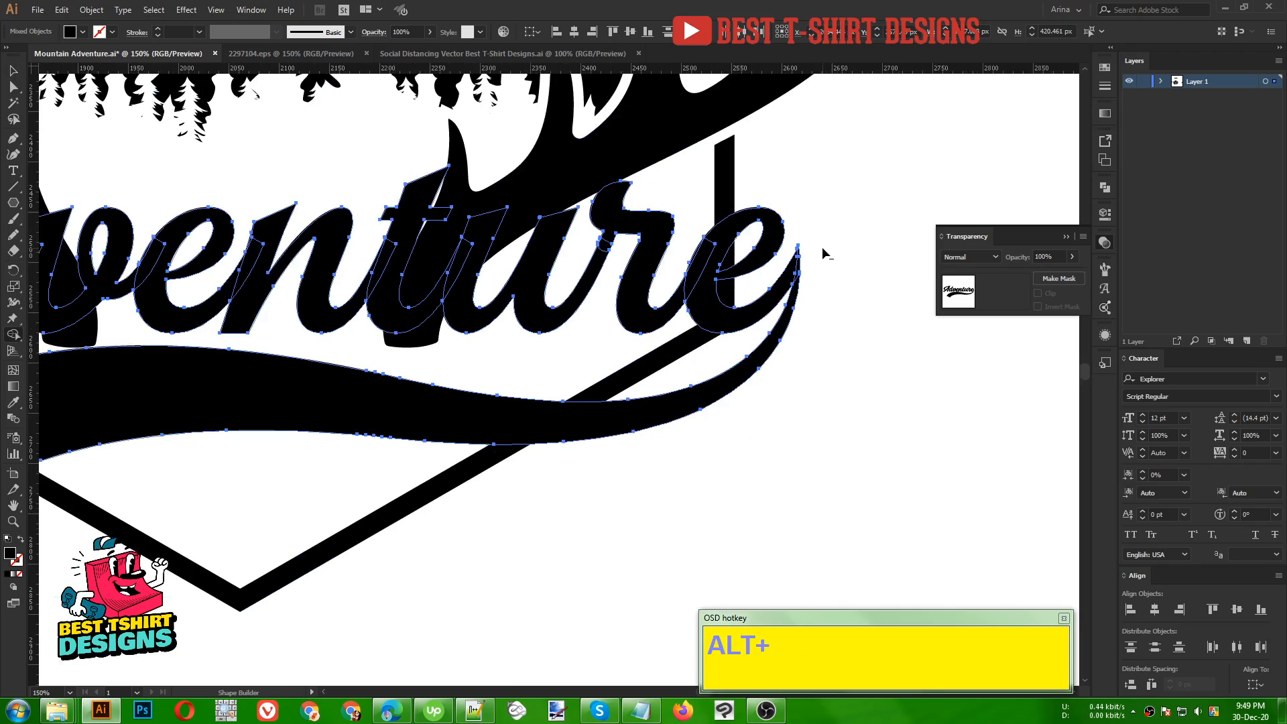
pyautogui.scroll(-2, 793, 285)
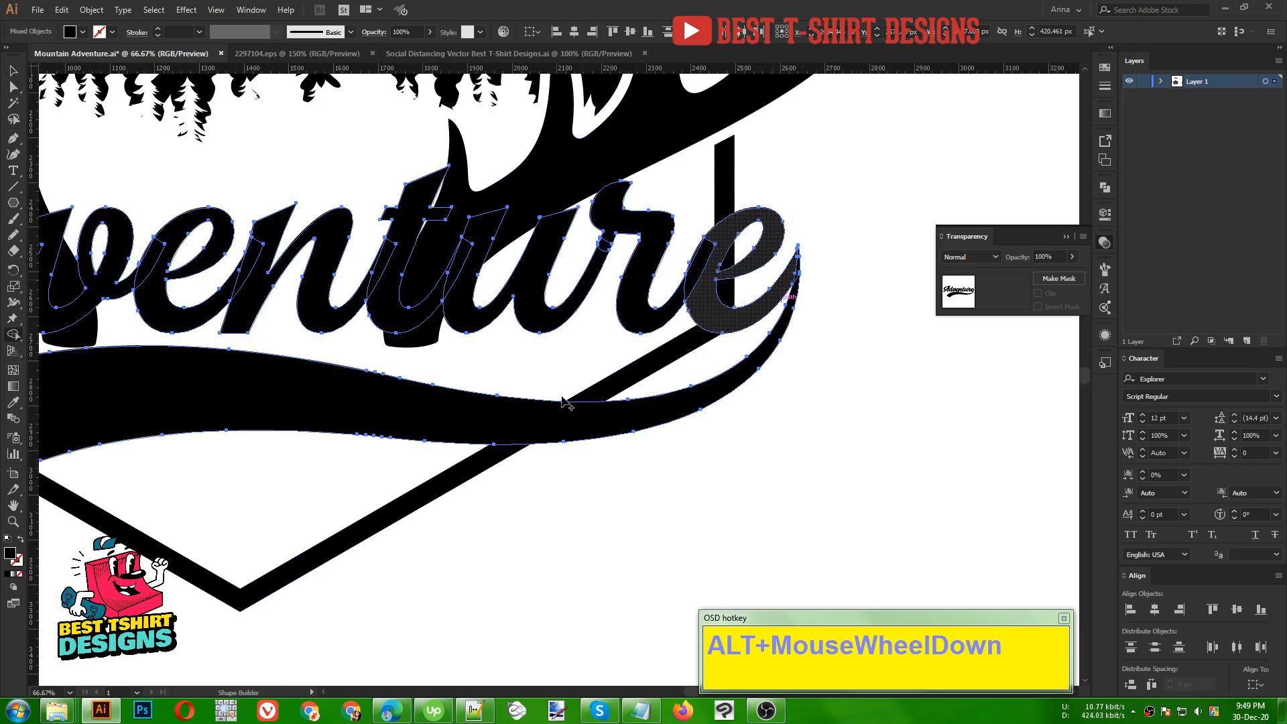
# - Erase the swoosh's wide end with an enlarged round Eraser so it finishes in a concave curve
pyautogui.press('v')
pyautogui.click(543, 366)
pyautogui.click(533, 335)
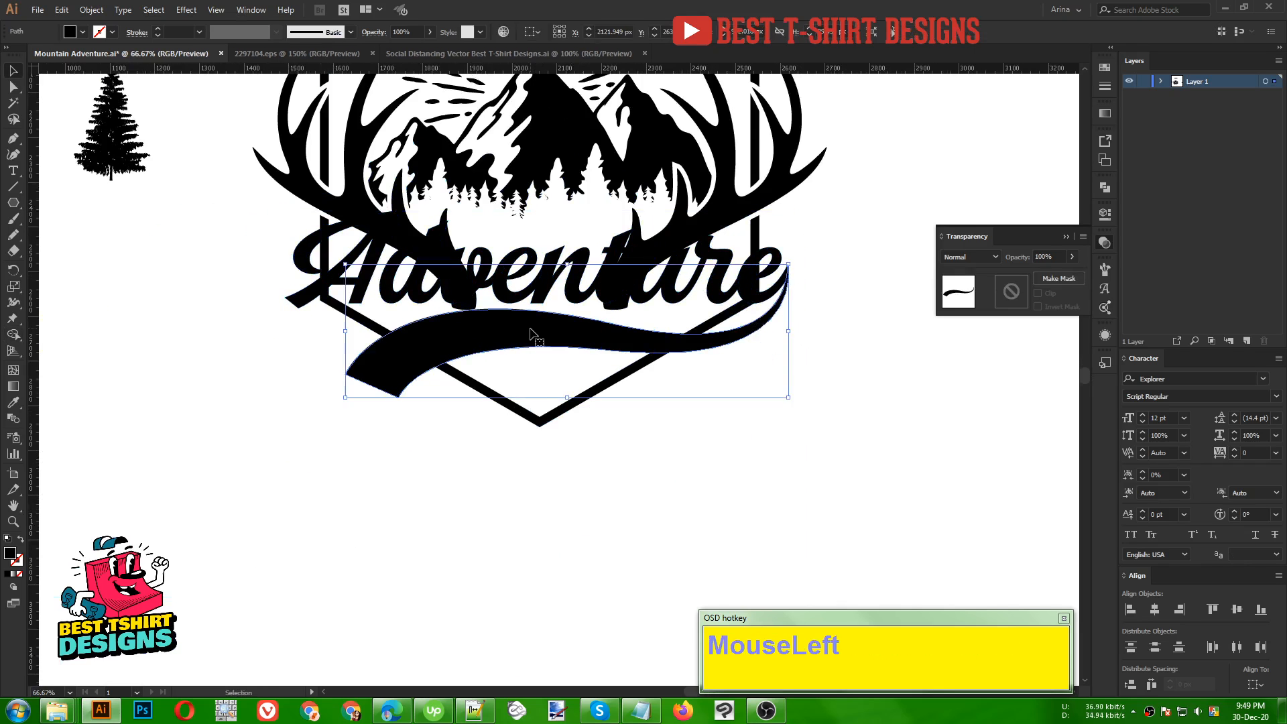
pyautogui.hotkey('shift', 'e')
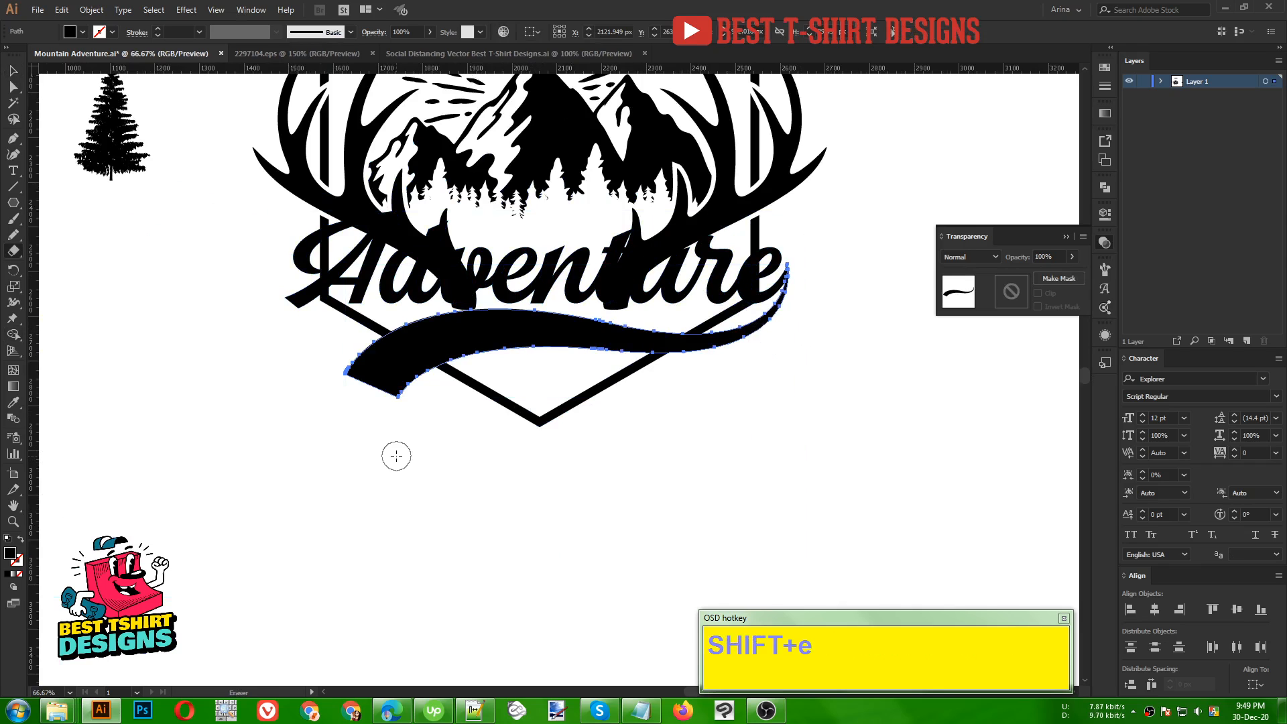
pyautogui.press(']')
pyautogui.press(']')
pyautogui.press(']')
pyautogui.press(']')
pyautogui.press(']')
pyautogui.moveTo(376, 415); pyautogui.dragTo(374, 426)
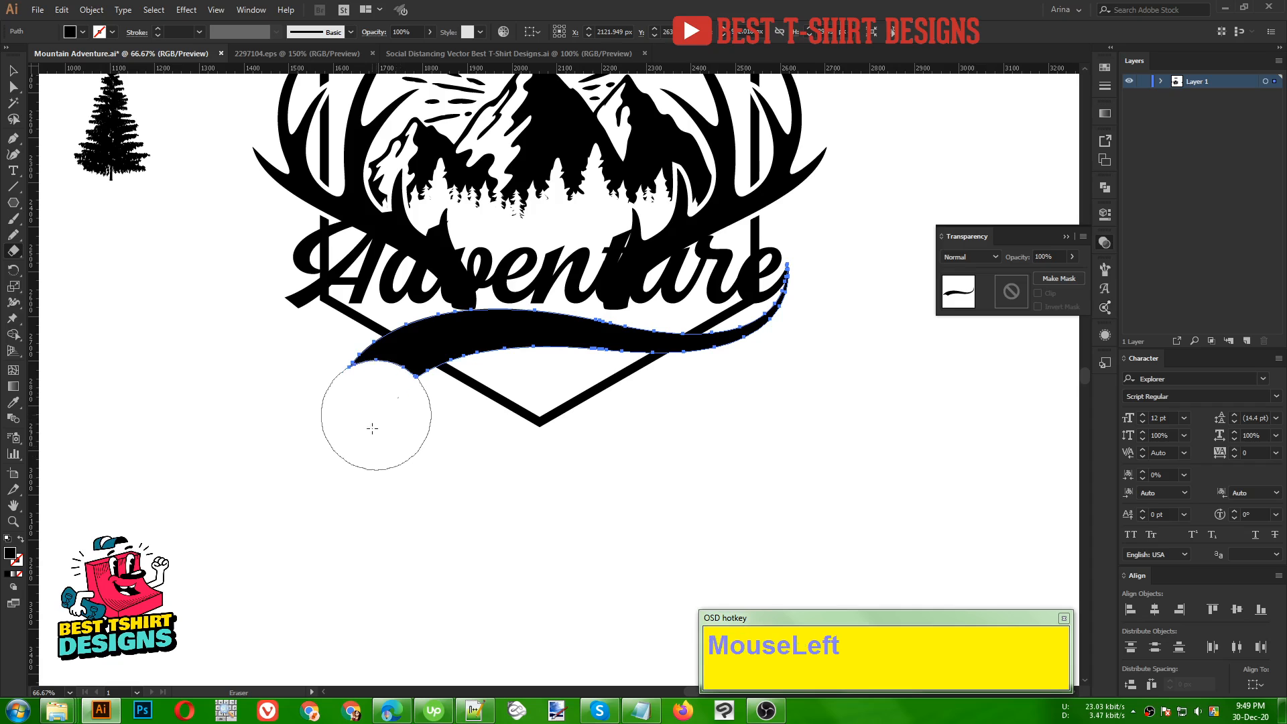
pyautogui.press('v')
pyautogui.scroll(-1, 404, 473)
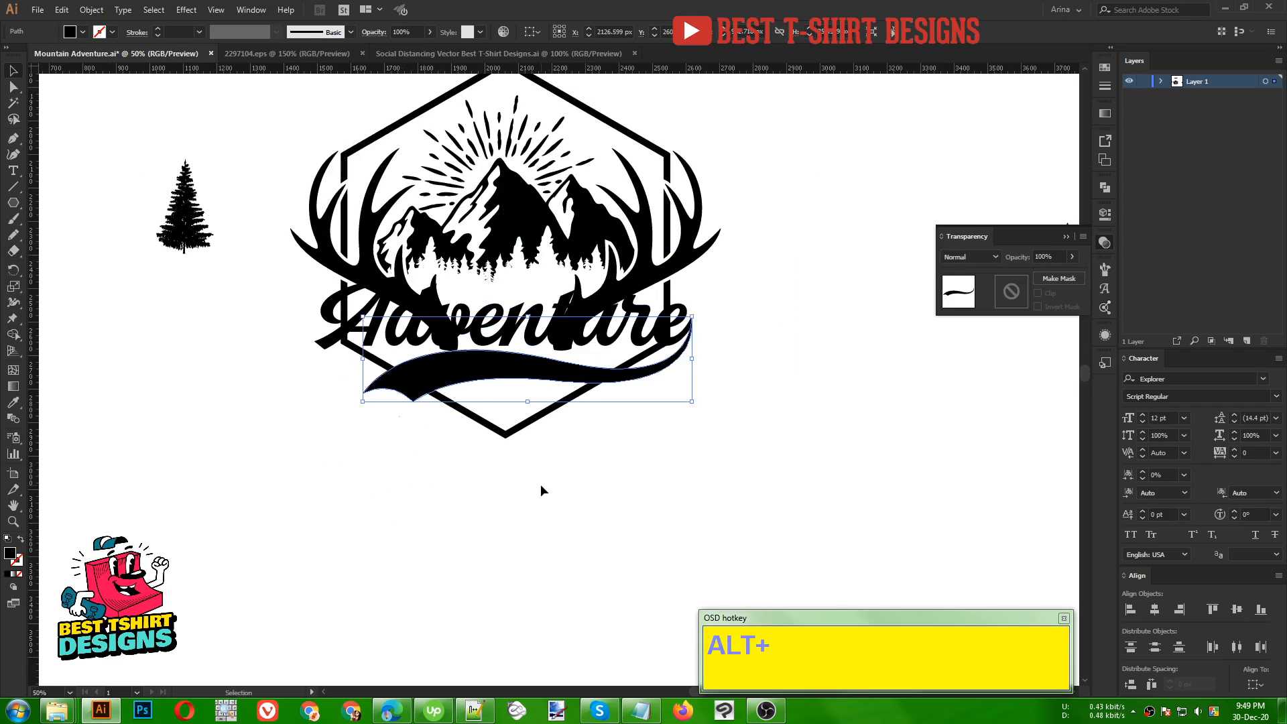
# - Group the Adventure lettering with the swoosh
pyautogui.click(541, 486)
pyautogui.click(518, 374)
pyautogui.keyDown('shift'); pyautogui.click(523, 322); pyautogui.keyUp('shift')
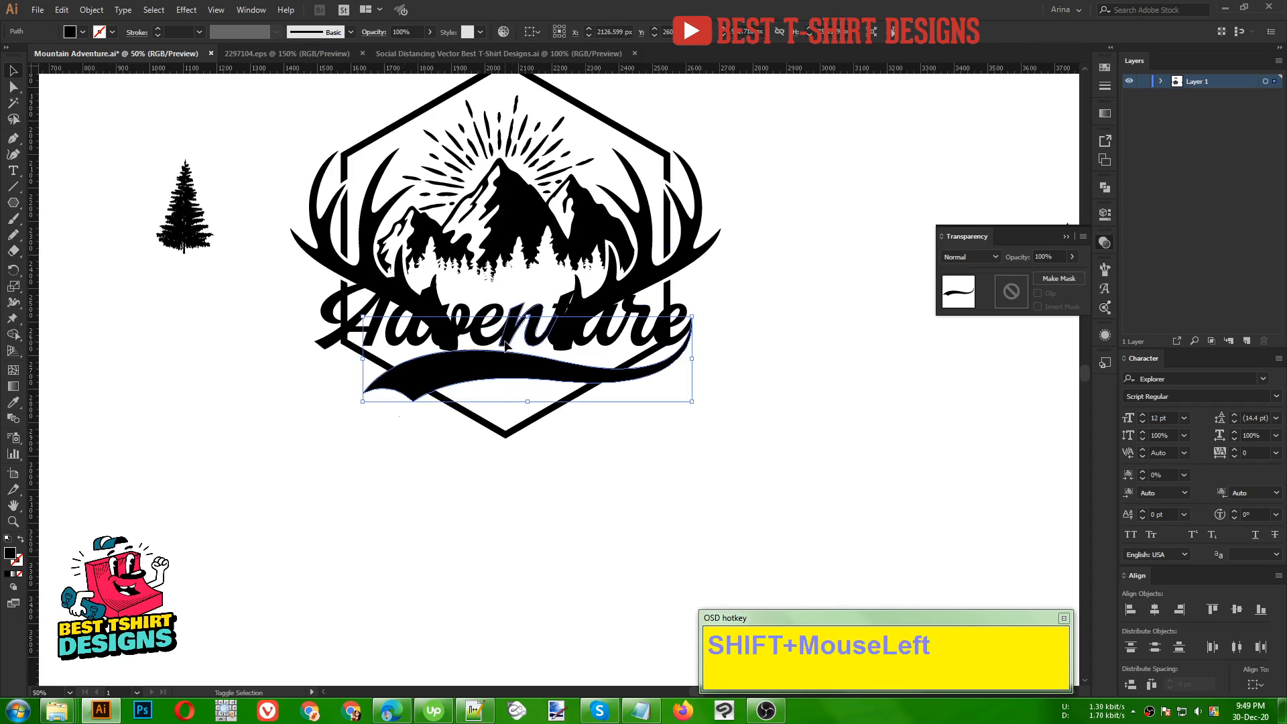
pyautogui.hotkey('ctrl', 'g')
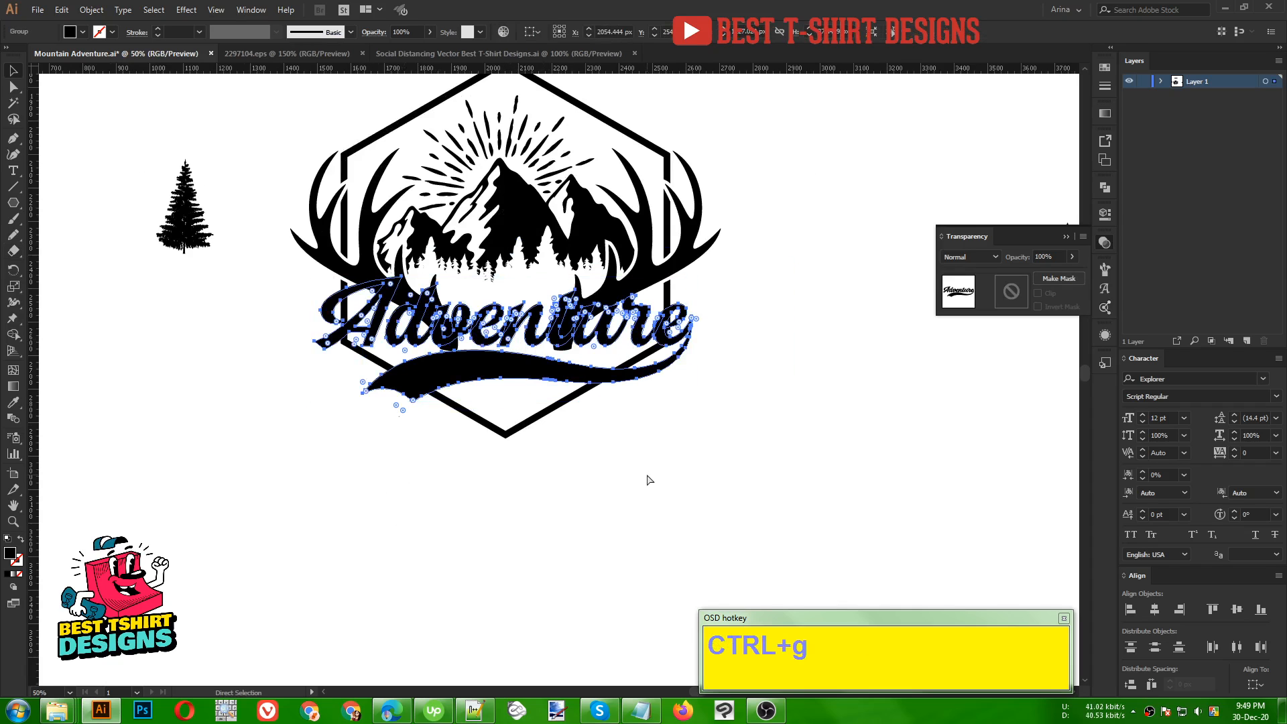
# - Center the lettering group and the hexagon artwork horizontally on each other
pyautogui.scroll(-1, 640, 473)
pyautogui.moveTo(664, 469); pyautogui.dragTo(402, 169)
pyautogui.click(573, 32)
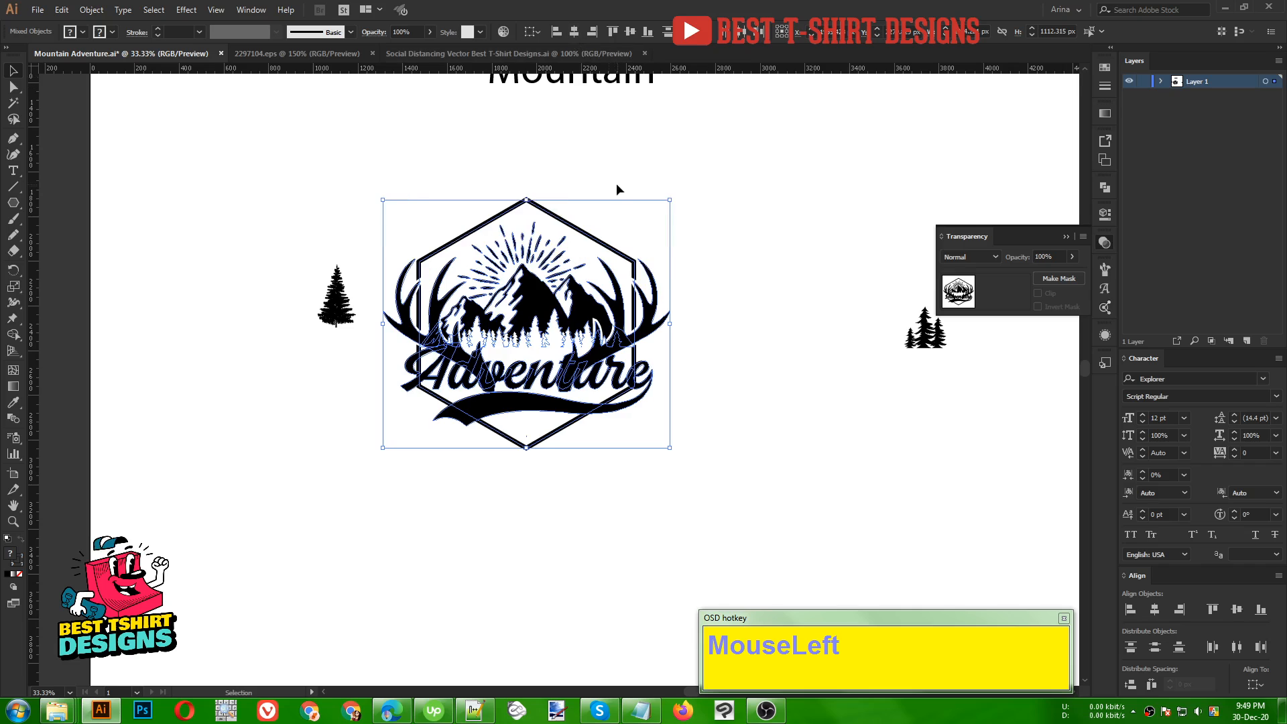
pyautogui.click(607, 210)
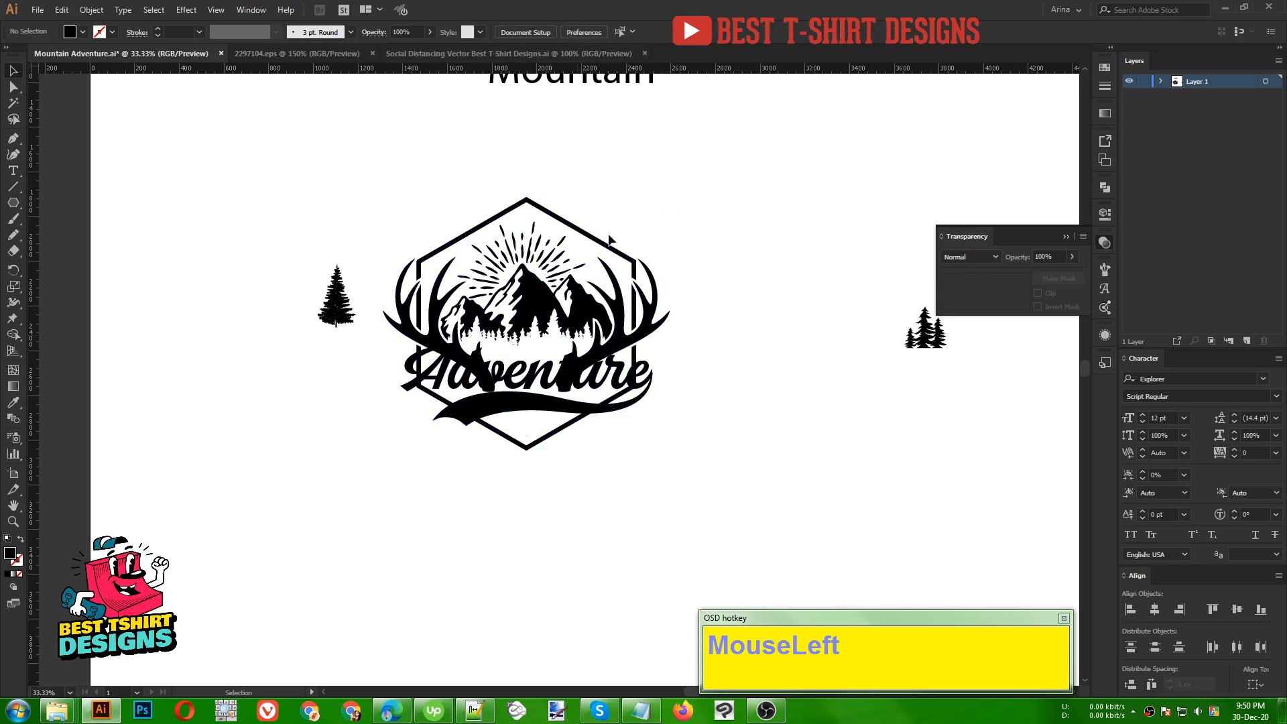
# - Offset the path of the lettering group by 10 px with Miter joins and cut the resulting outline to the clipboard
pyautogui.click(522, 409)
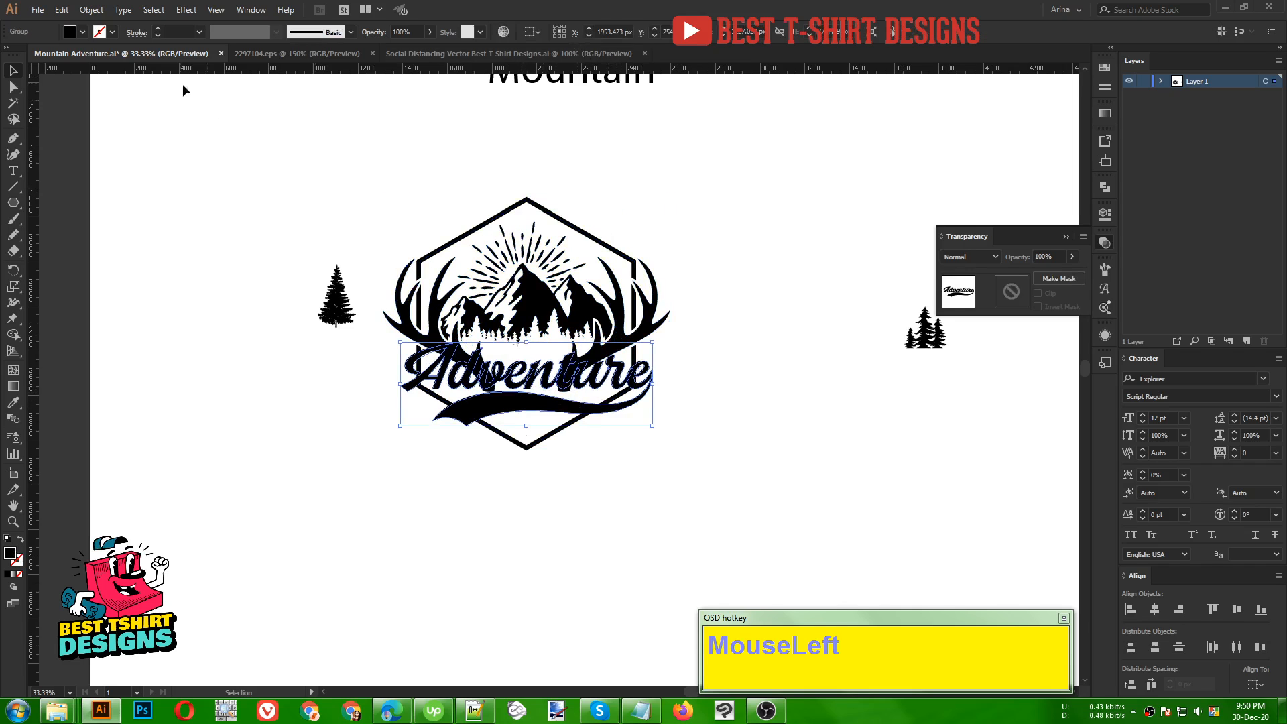
pyautogui.click(92, 10)
pyautogui.moveTo(132, 321)
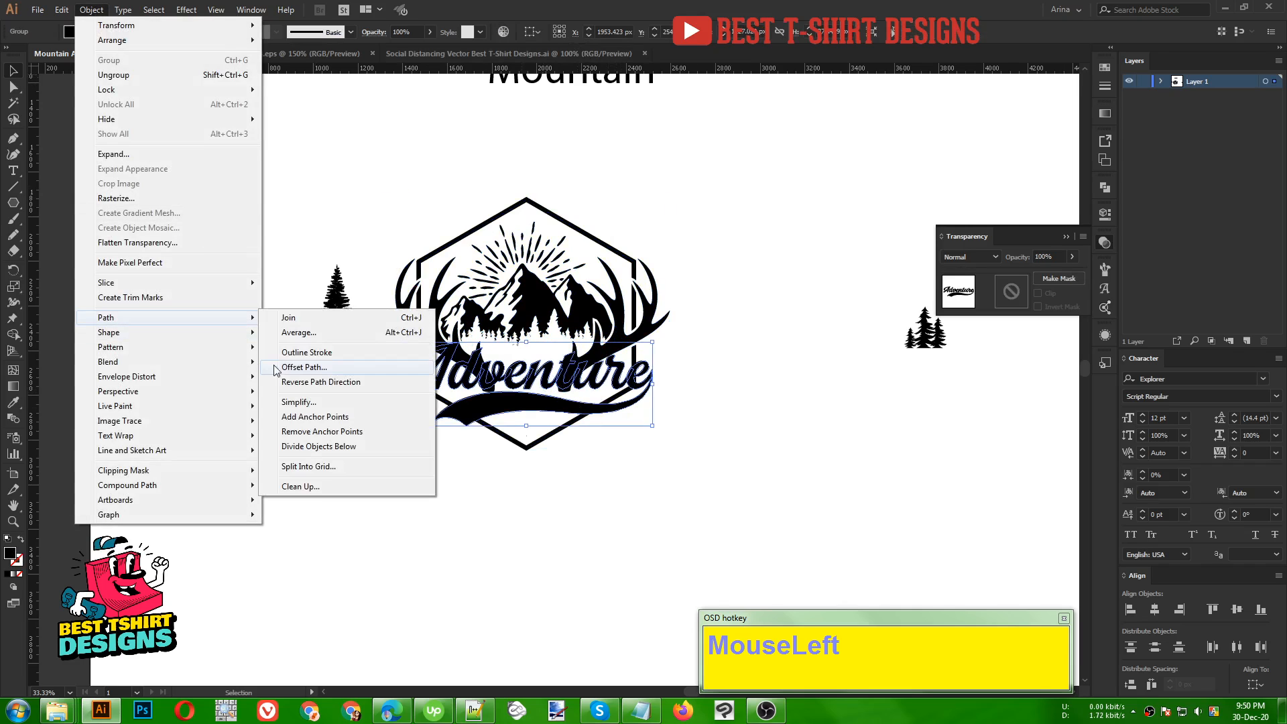
pyautogui.click(287, 368)
pyautogui.click(835, 188)
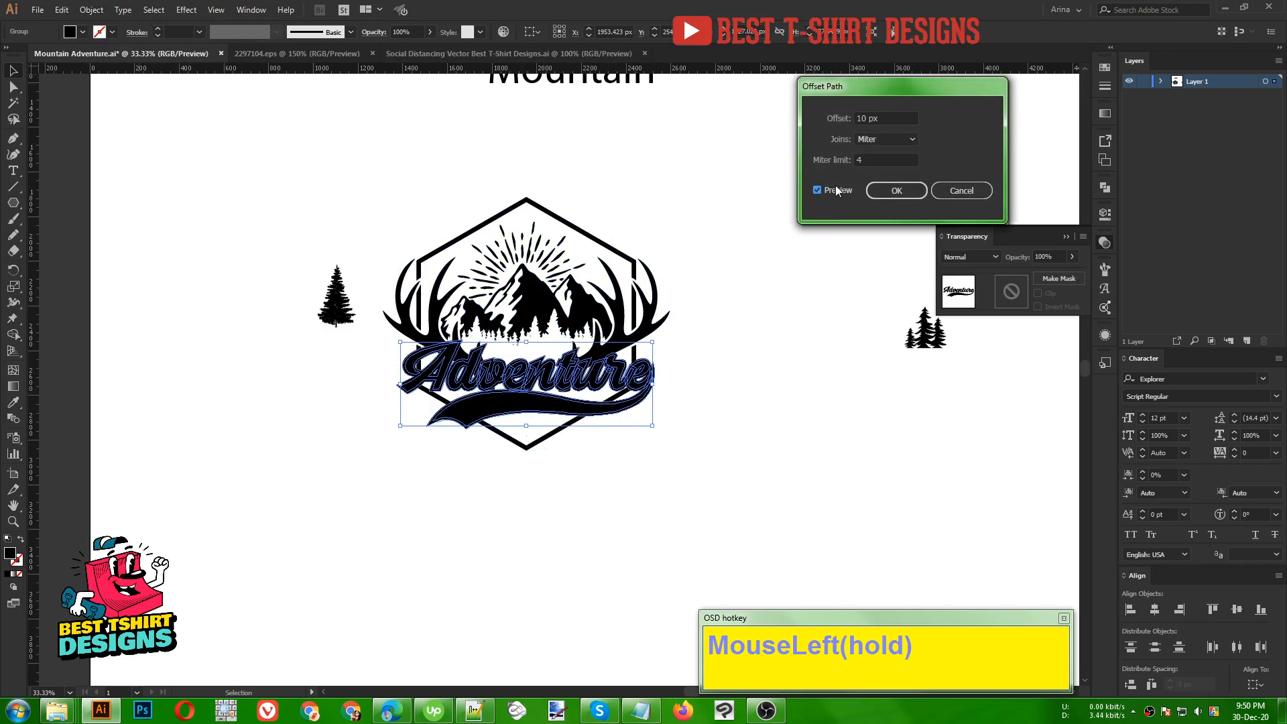
pyautogui.click(897, 191)
pyautogui.hotkey('ctrl', 'x')
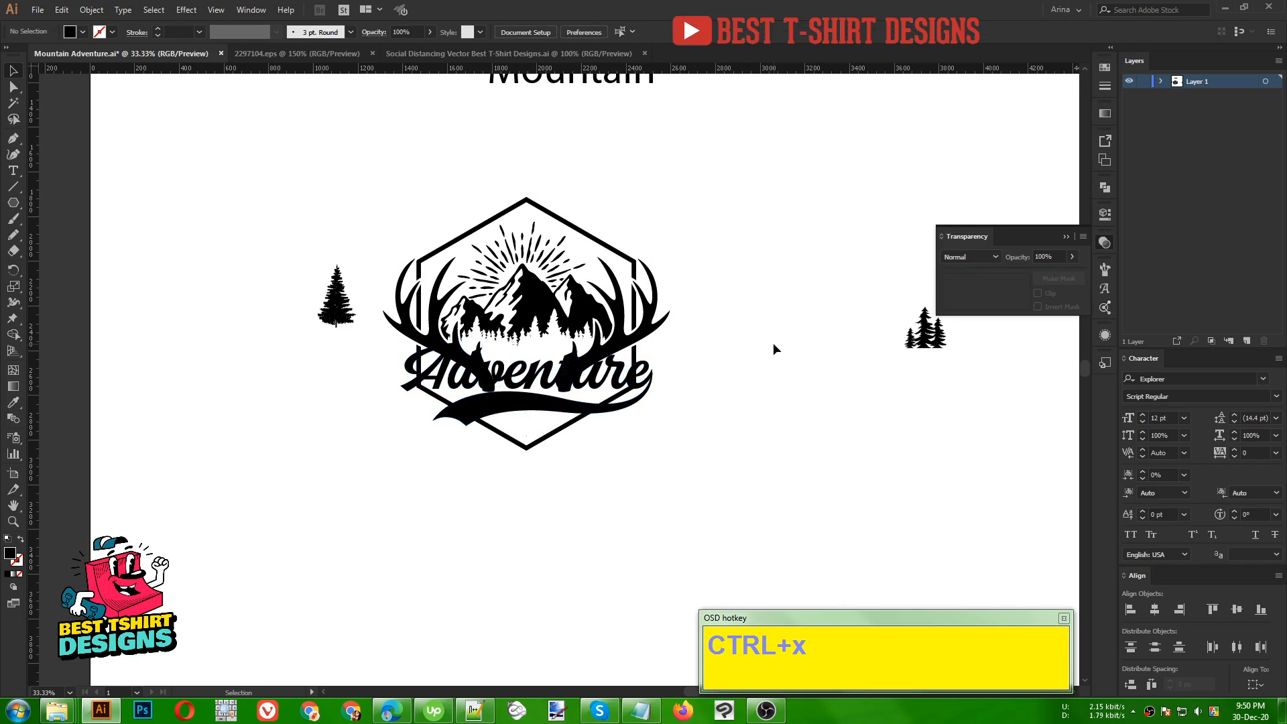
# - Add an opacity mask with Clip off to the hexagon artwork and paste the offset outline in place inside it
pyautogui.click(616, 321)
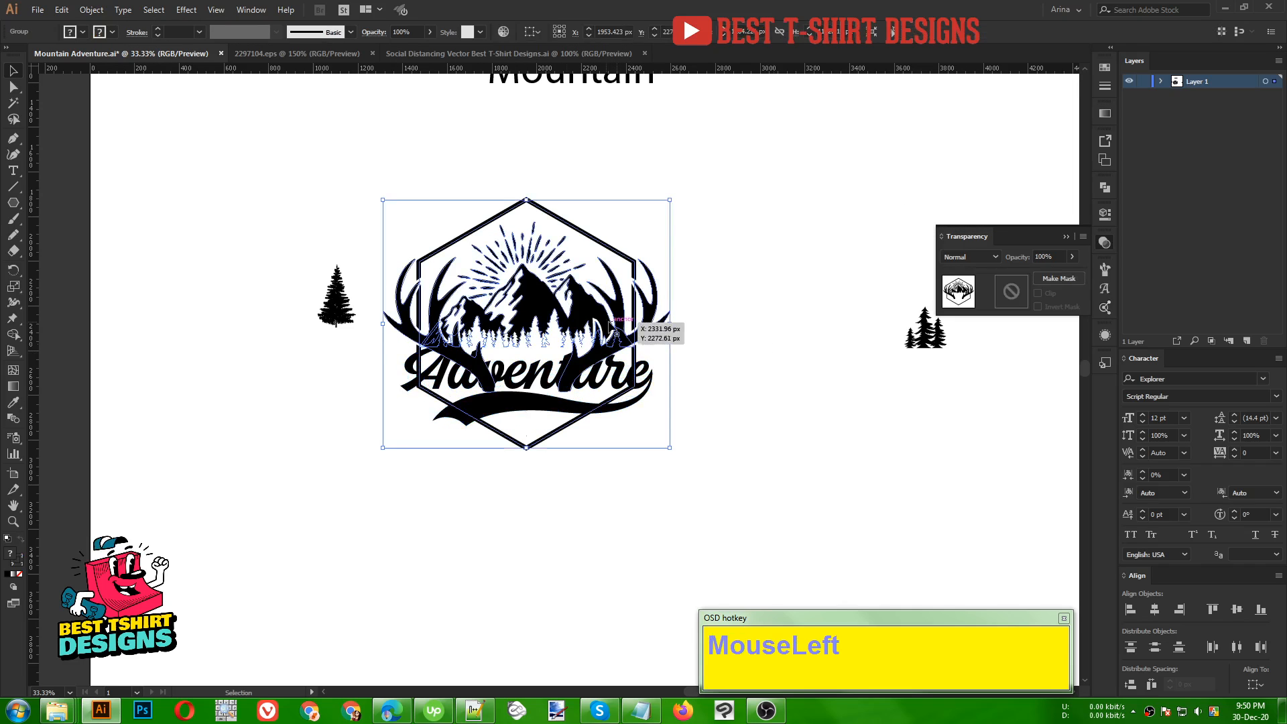
pyautogui.scroll(1, 508, 258)
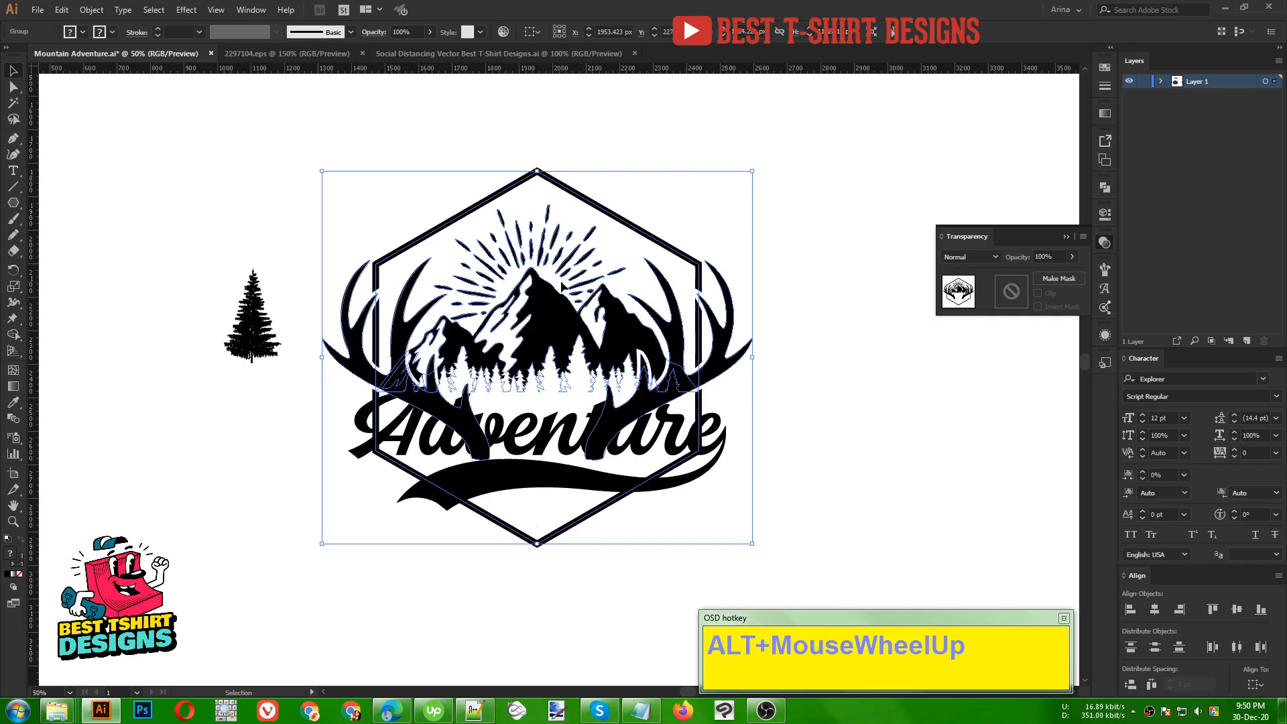
pyautogui.click(1011, 292)
pyautogui.click(1038, 293)
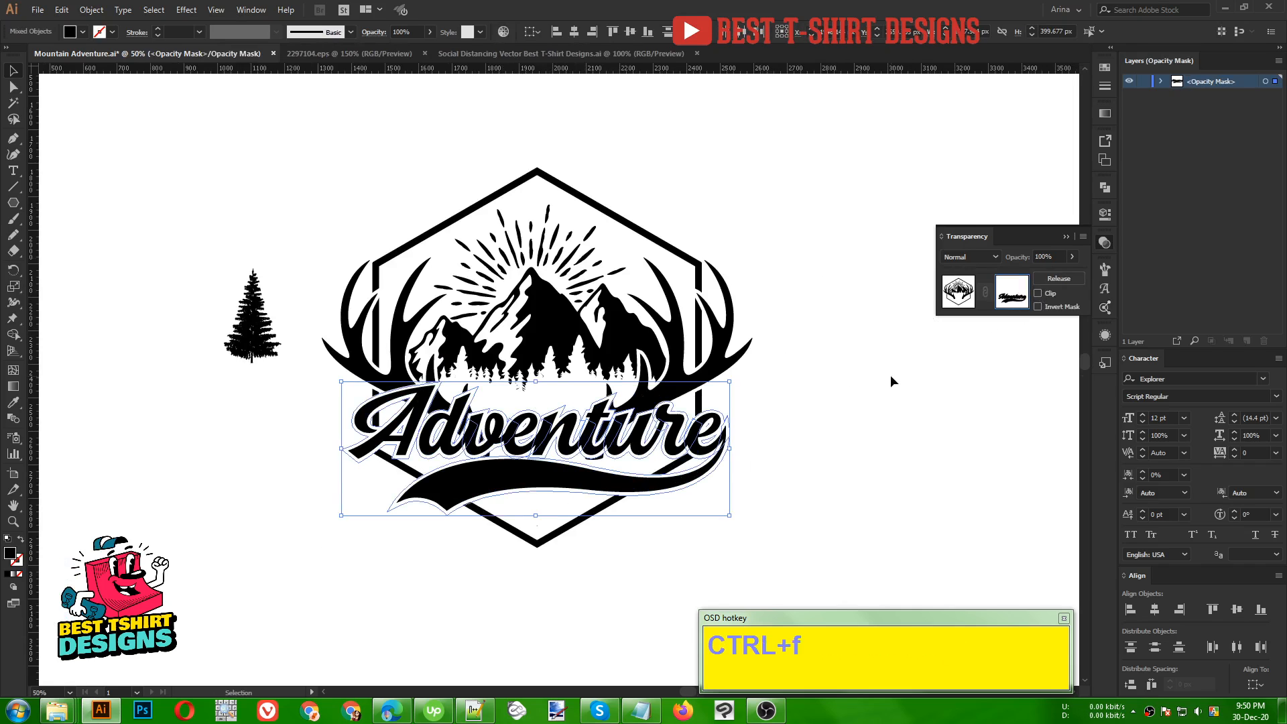
pyautogui.click(787, 432)
# - Draw black Pencil shapes in the opacity mask to hide antler remnants around the t and between the d and v
pyautogui.keyDown('alt'); pyautogui.scroll(1, 508, 454); pyautogui.keyUp('alt')
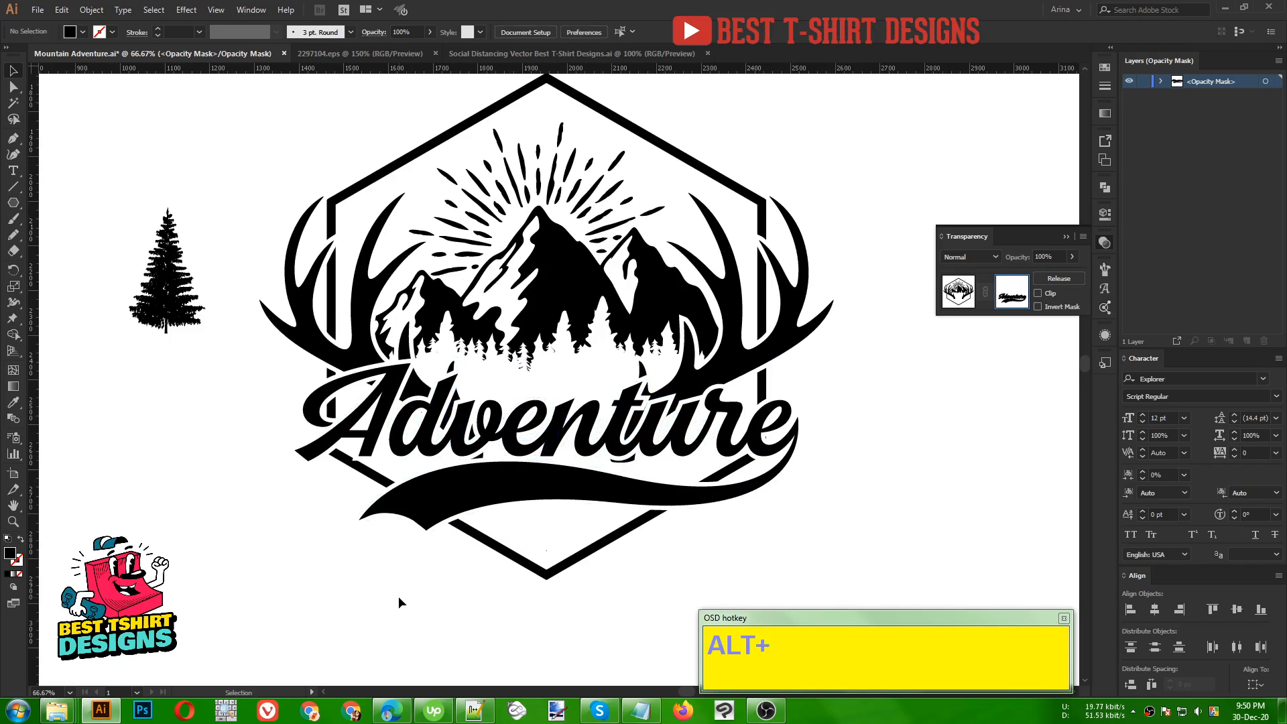
pyautogui.keyDown('alt'); pyautogui.scroll(1, 482, 480); pyautogui.keyUp('alt')
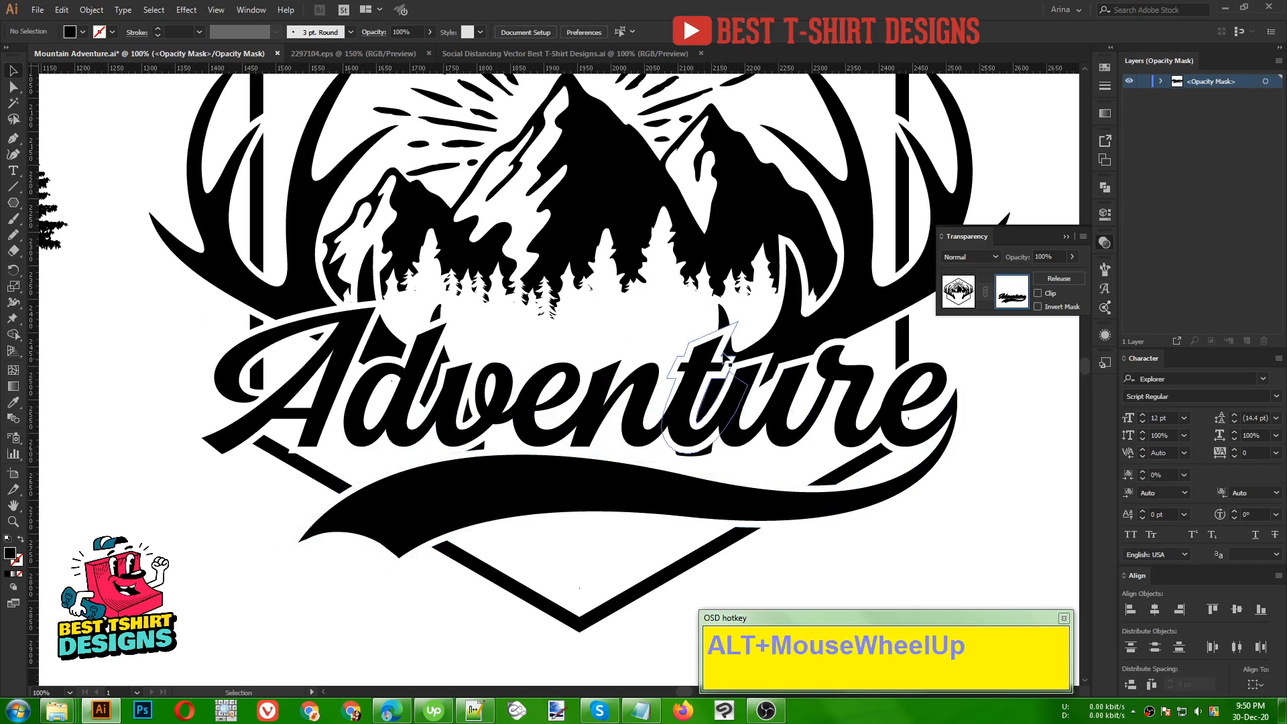
pyautogui.click(856, 550)
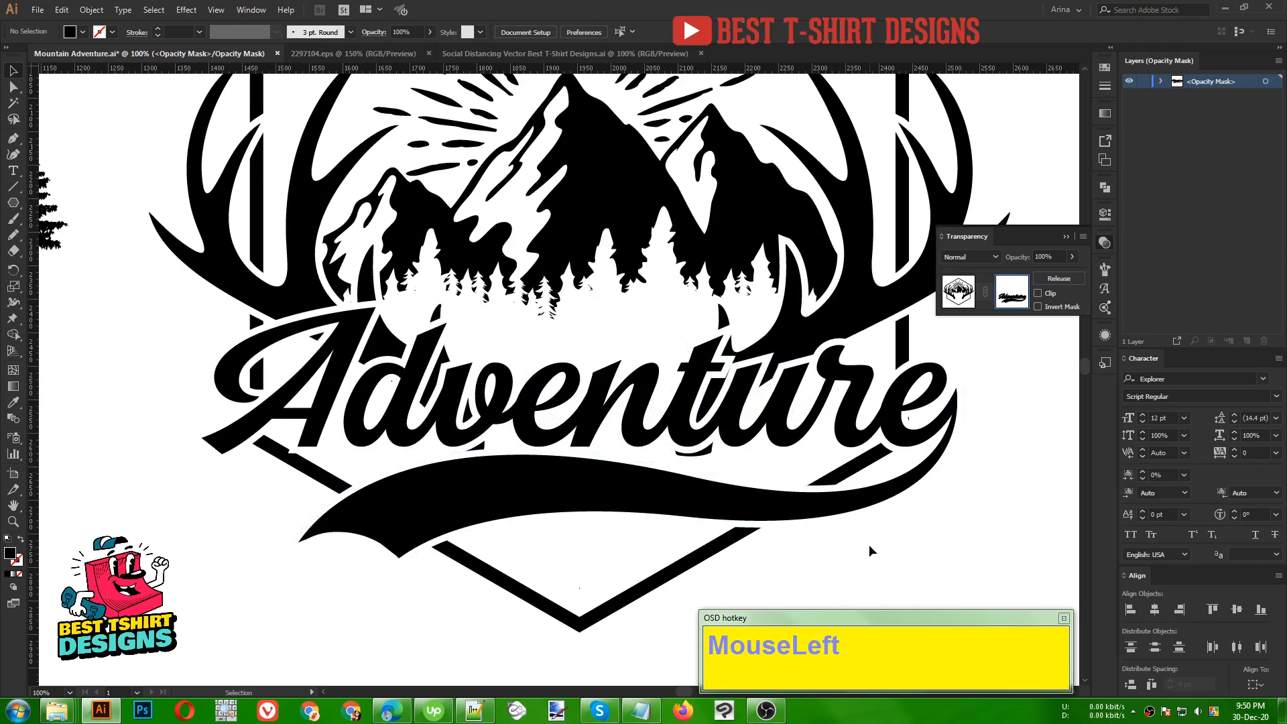
pyautogui.press('n')
pyautogui.moveTo(742, 459); pyautogui.dragTo(740, 414)
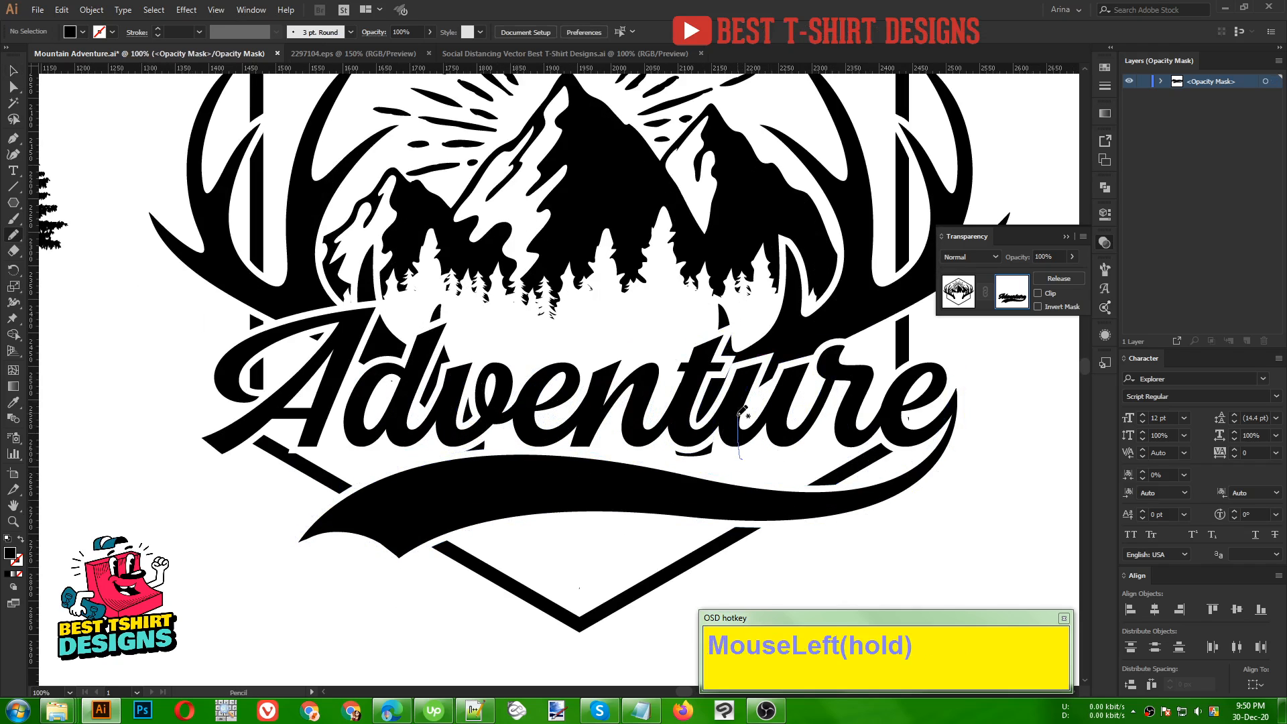
pyautogui.moveTo(702, 356)
pyautogui.mouseDown()
pyautogui.moveTo(659, 408)
pyautogui.moveTo(731, 487)
pyautogui.moveTo(494, 363)
pyautogui.moveTo(469, 322)
pyautogui.mouseUp()
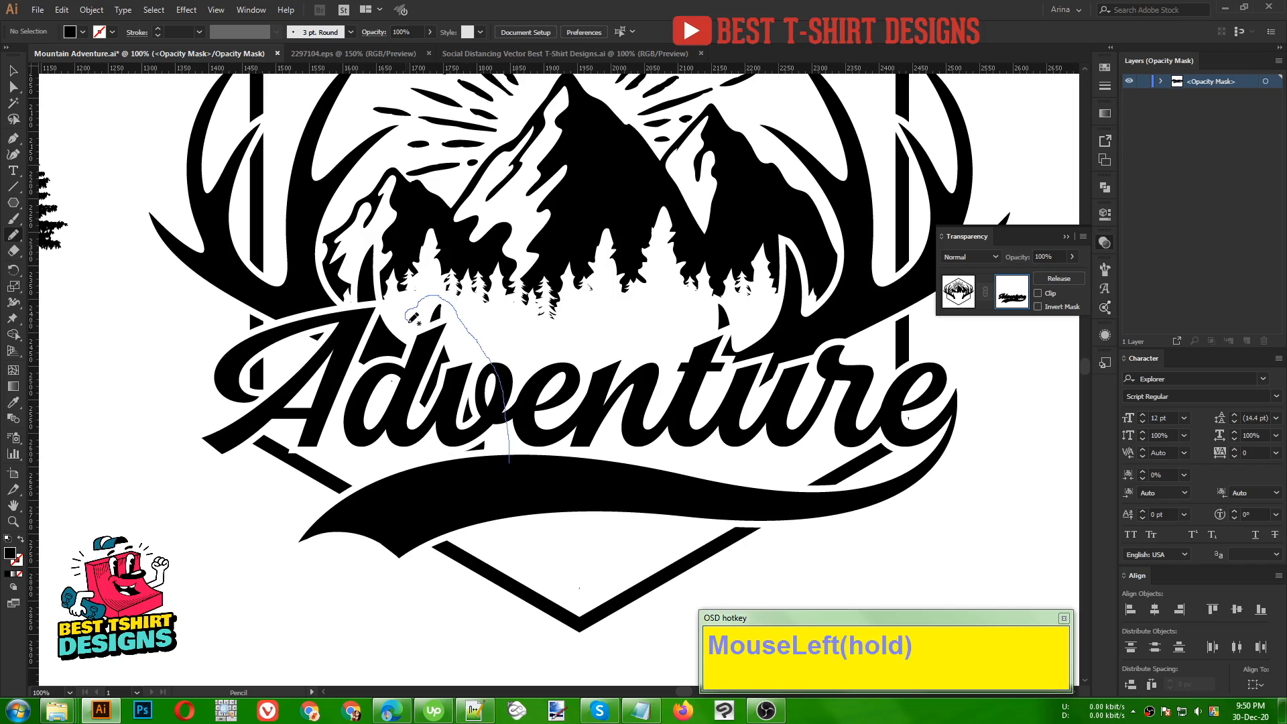
pyautogui.moveTo(413, 357)
pyautogui.mouseDown()
pyautogui.moveTo(401, 401)
pyautogui.moveTo(444, 457)
pyautogui.moveTo(507, 459)
pyautogui.mouseUp()
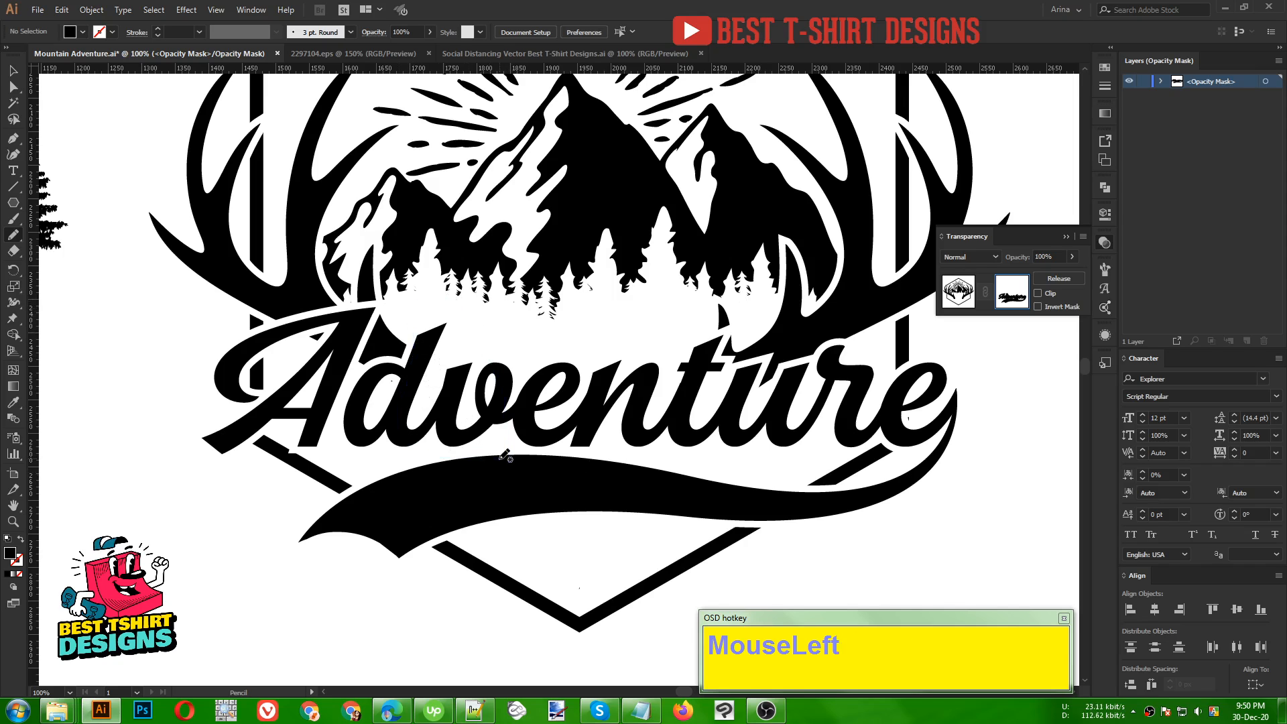
pyautogui.press('v')
# - Draw a Pencil shape in the mask over the A and d to hide the antler remnant between them
pyautogui.scroll(2, 234, 484)
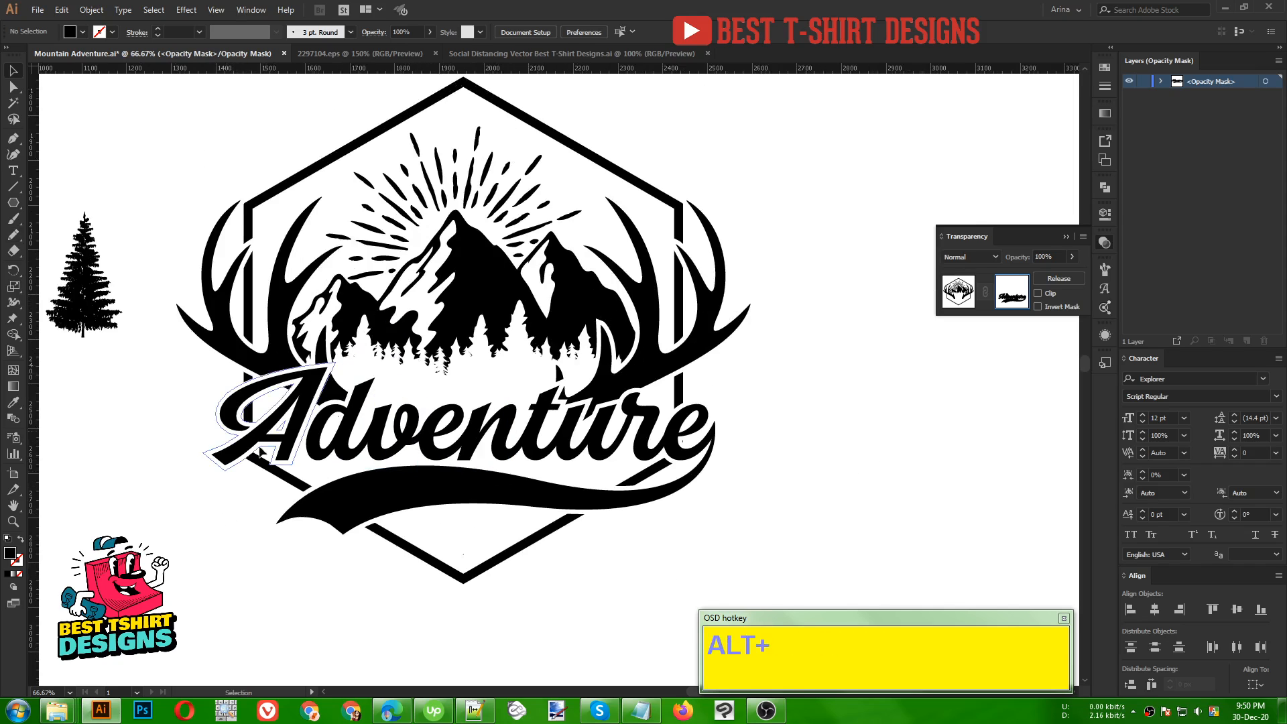
pyautogui.scroll(2, 267, 374)
pyautogui.press('n')
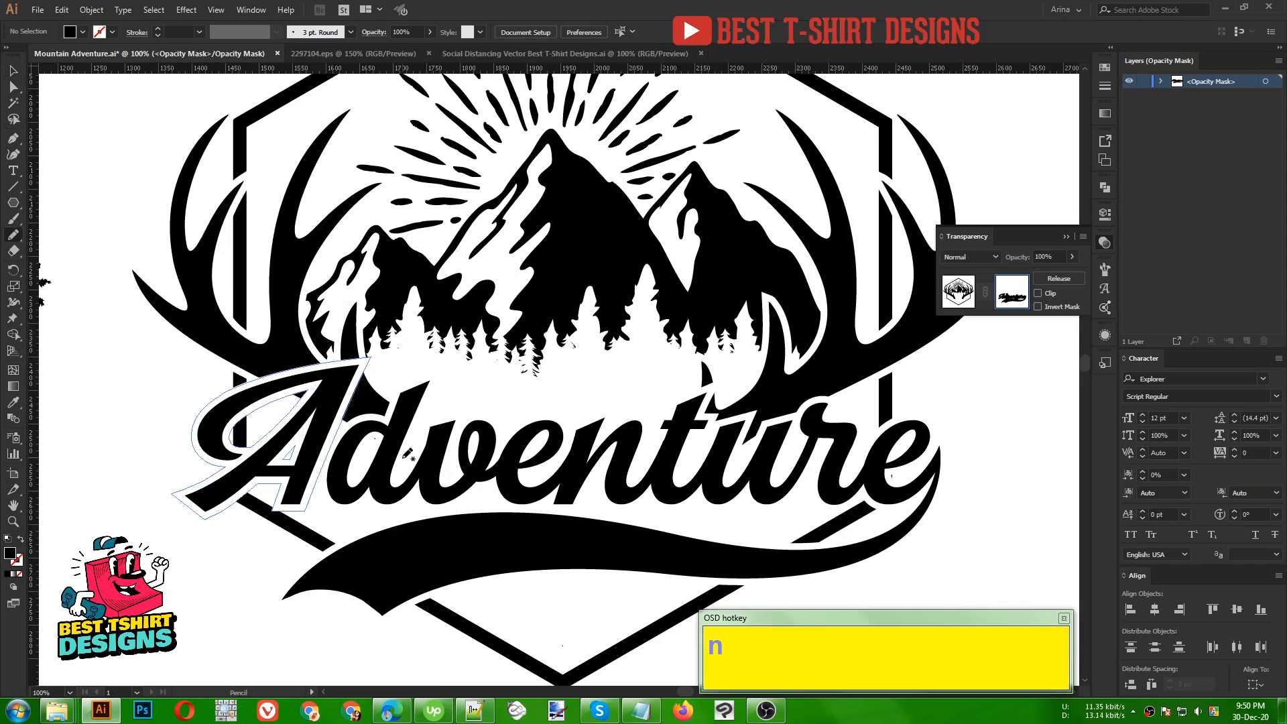
pyautogui.moveTo(404, 457)
pyautogui.mouseDown()
pyautogui.moveTo(380, 362)
pyautogui.moveTo(297, 381)
pyautogui.moveTo(269, 407)
pyautogui.moveTo(364, 480)
pyautogui.moveTo(460, 473)
pyautogui.mouseUp()
pyautogui.scroll(-1, 375, 426)
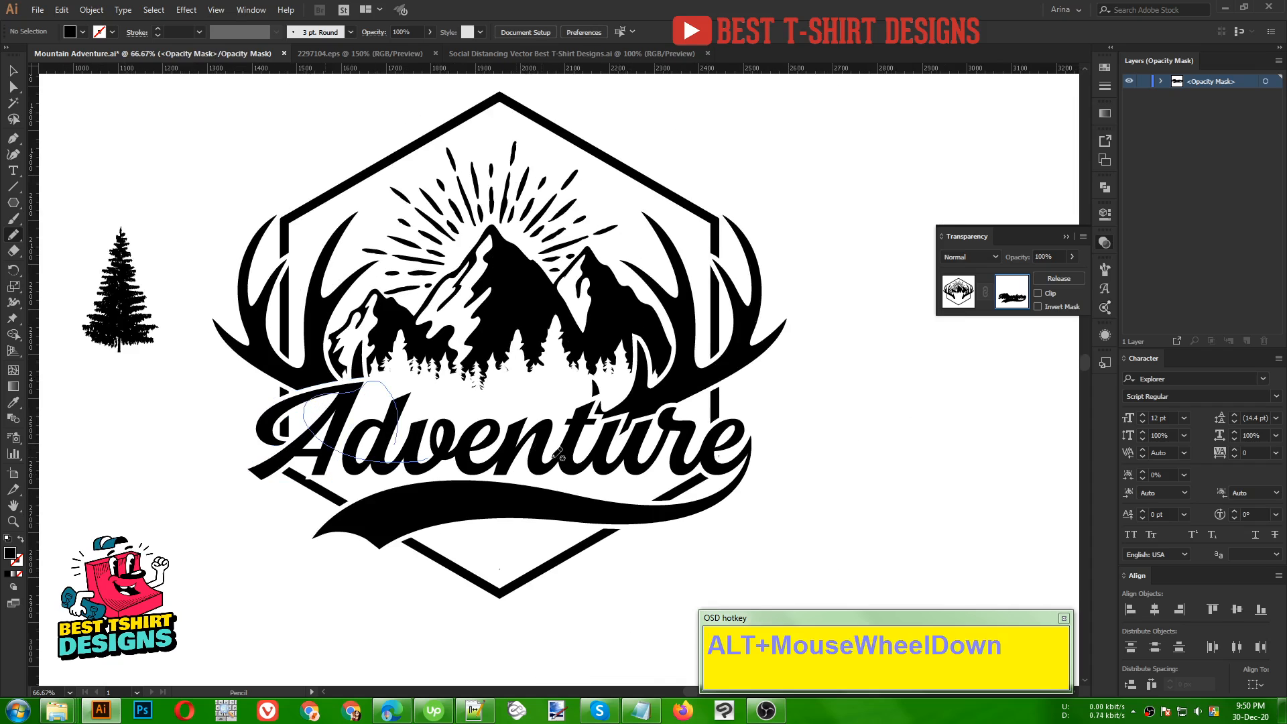
# - Undo the stray Pencil stroke and draw a mask shape over the A to hide the hexagon frame pieces inside it
pyautogui.moveTo(330, 448)
pyautogui.mouseDown()
pyautogui.moveTo(299, 390)
pyautogui.moveTo(269, 378)
pyautogui.moveTo(255, 449)
pyautogui.moveTo(334, 460)
pyautogui.mouseUp()
pyautogui.hotkey('ctrl', 'z')
pyautogui.scroll(2, 275, 402)
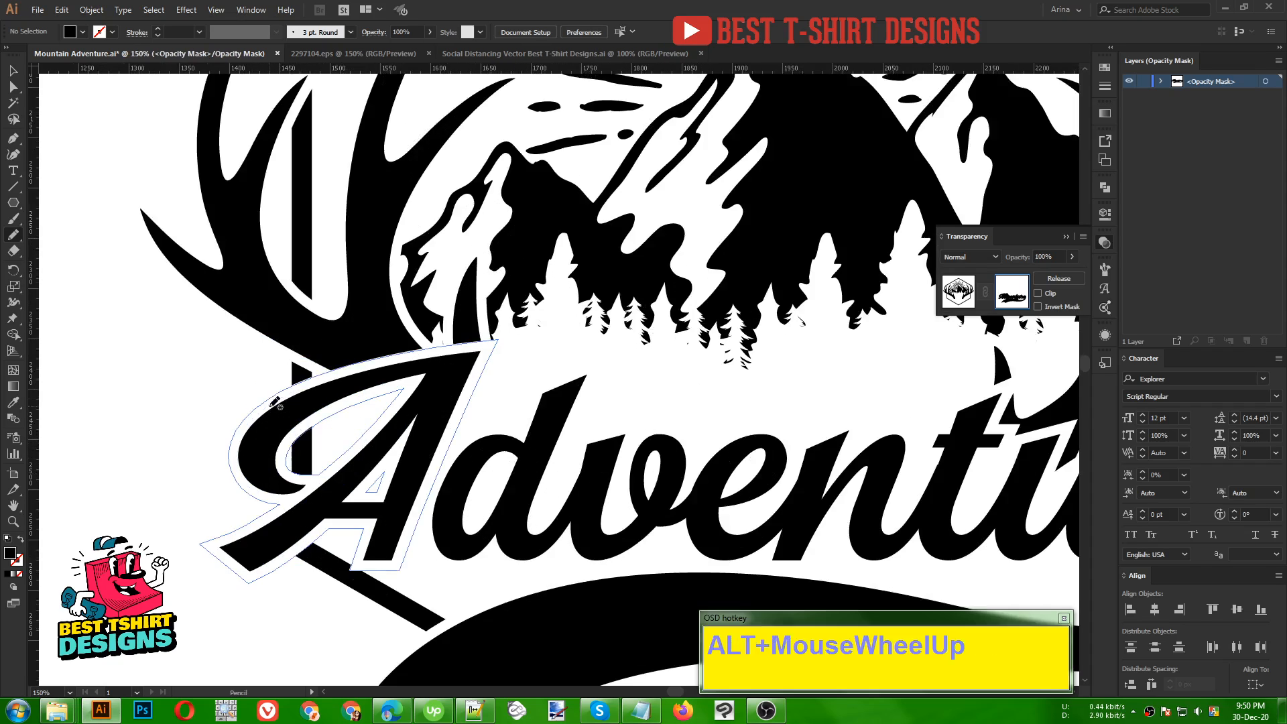
pyautogui.moveTo(343, 409)
pyautogui.mouseDown()
pyautogui.moveTo(315, 362)
pyautogui.moveTo(293, 355)
pyautogui.moveTo(269, 380)
pyautogui.moveTo(269, 468)
pyautogui.moveTo(305, 507)
pyautogui.moveTo(396, 461)
pyautogui.mouseUp()
pyautogui.scroll(-2, 242, 405)
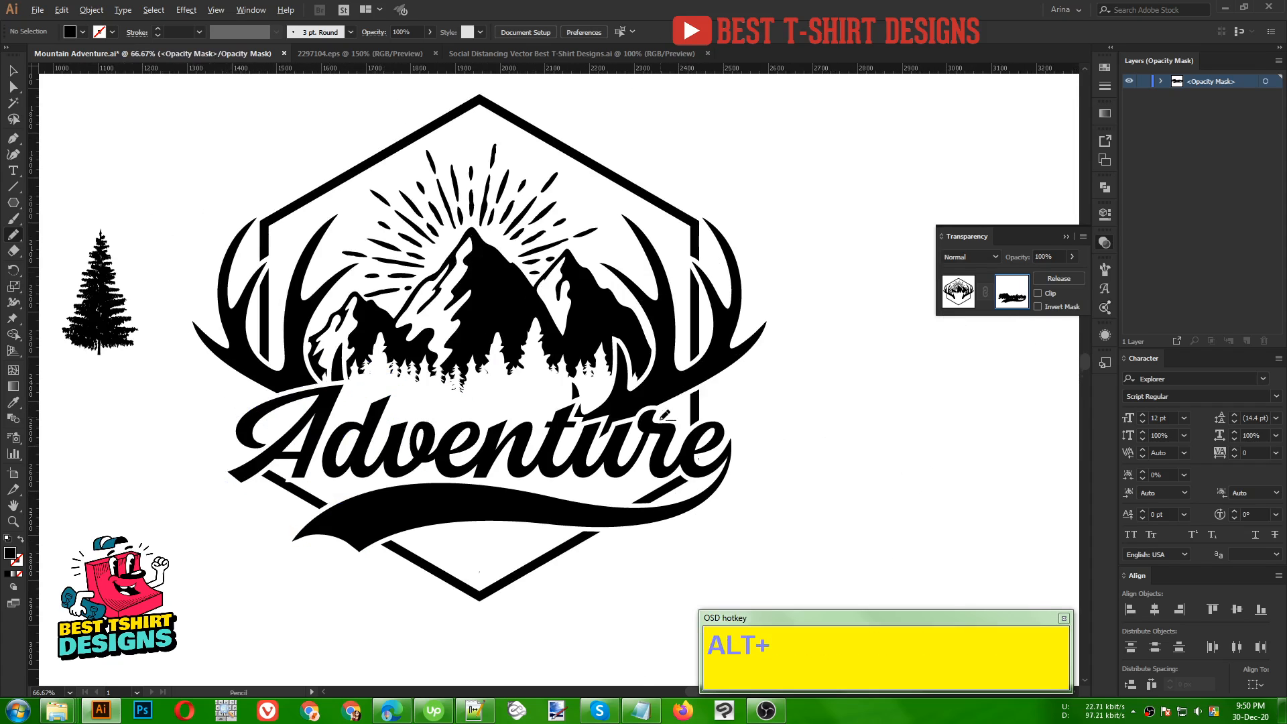
# - Draw a Pencil shape in the mask around the final re to hide the hexagon frame piece there
pyautogui.scroll(2, 681, 410)
pyautogui.moveTo(673, 420)
pyautogui.mouseDown()
pyautogui.moveTo(700, 373)
pyautogui.moveTo(741, 354)
pyautogui.moveTo(766, 363)
pyautogui.moveTo(787, 498)
pyautogui.moveTo(723, 543)
pyautogui.moveTo(612, 426)
pyautogui.mouseUp()
pyautogui.scroll(-2, 611, 427)
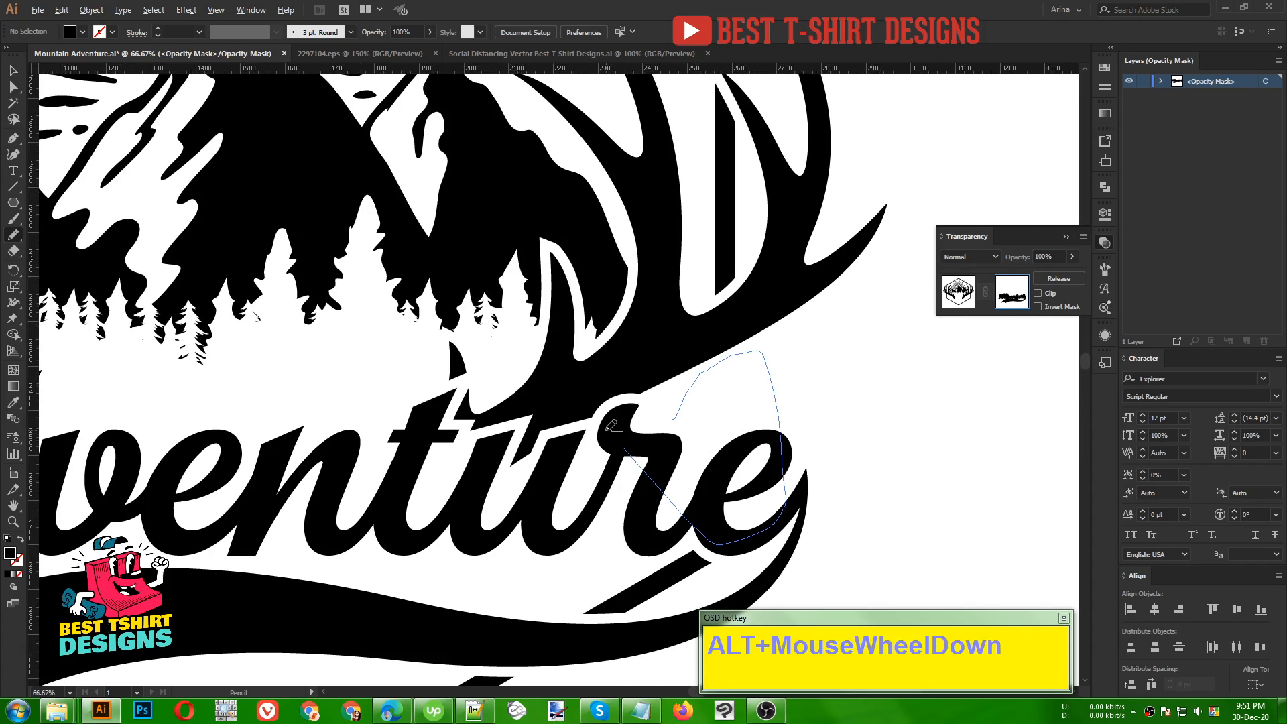
pyautogui.scroll(-1, 612, 427)
pyautogui.press('v')
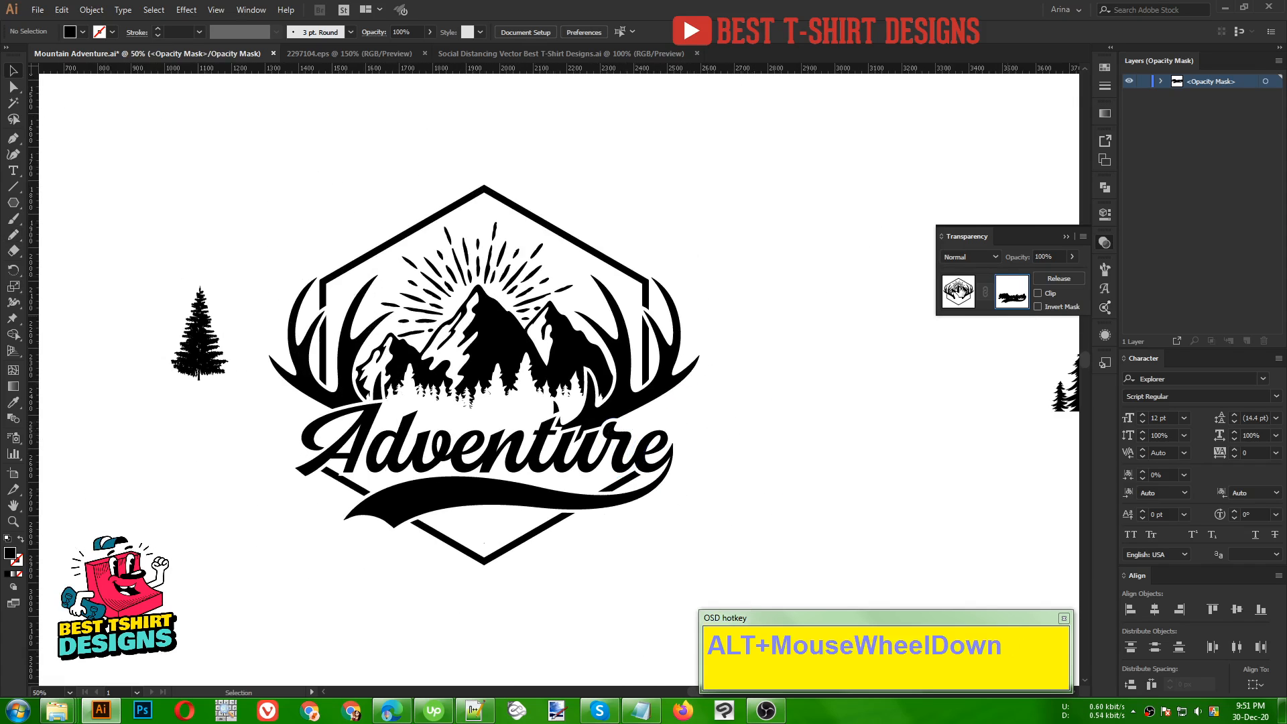
# - Leave the opacity mask and return to editing the masked artwork
pyautogui.click(959, 289)
pyautogui.click(770, 440)
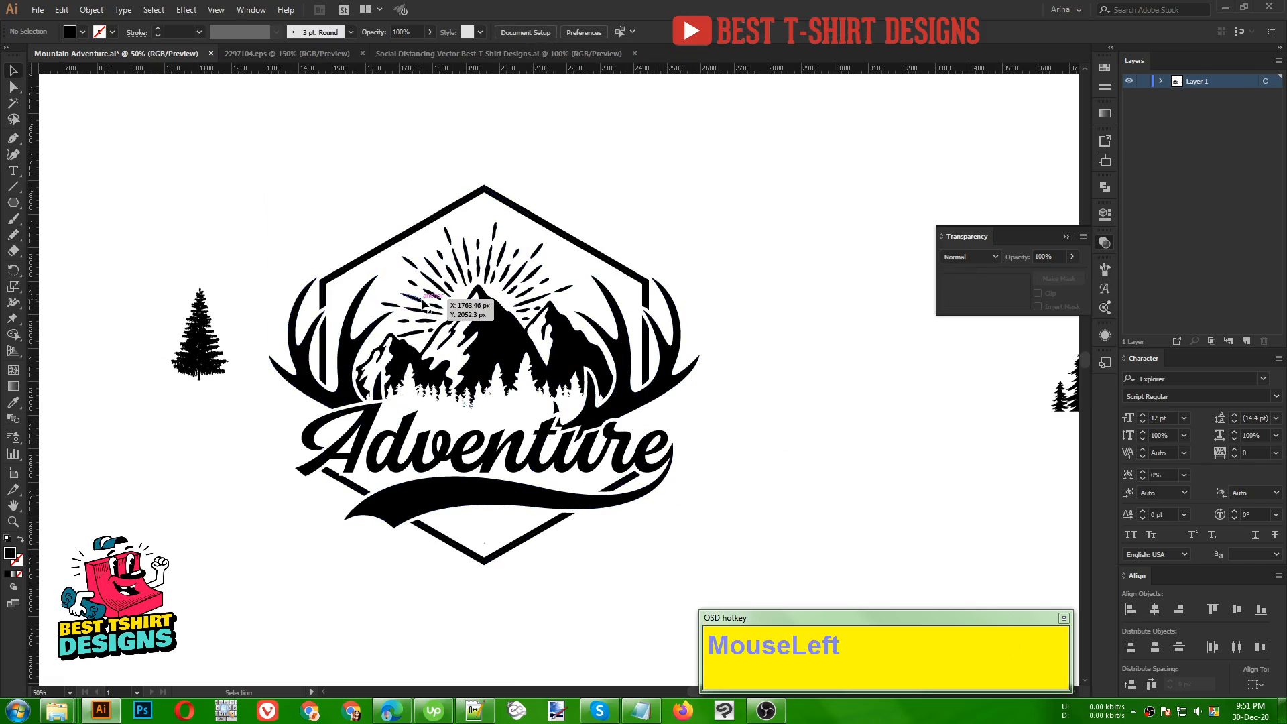
pyautogui.scroll(1, 423, 303)
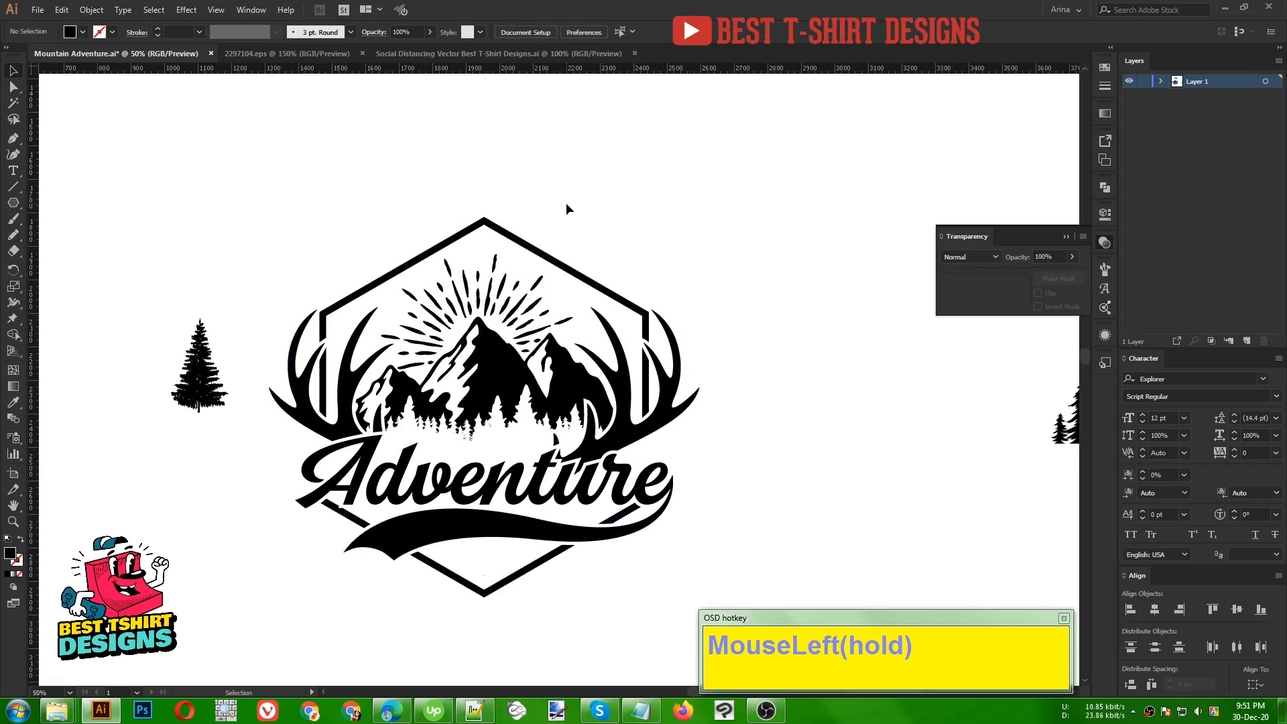
pyautogui.keyDown('alt'); pyautogui.scroll(-1, 582, 257); pyautogui.keyUp('alt')
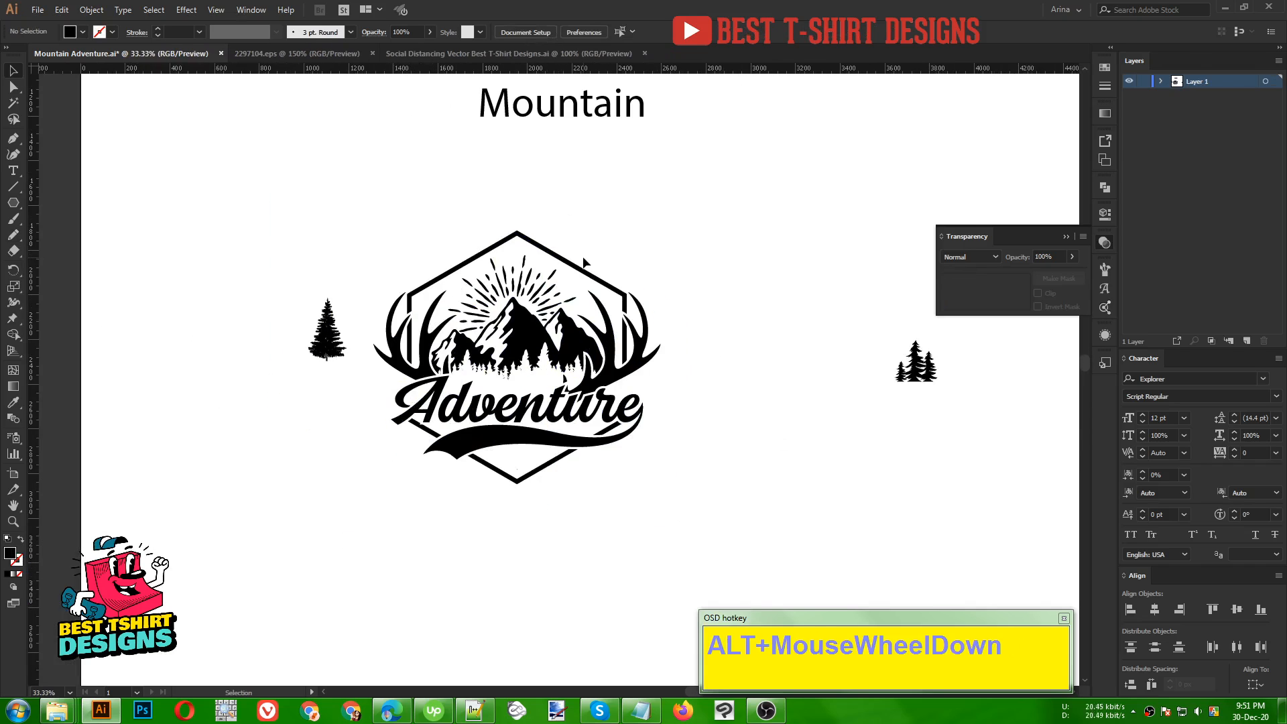
# - Examine the overall badge composition and the space between the hexagon and the Mountain text
pyautogui.scroll(4, 582, 259)
pyautogui.moveTo(582, 260); pyautogui.dragTo(520, 267)
pyautogui.click(598, 319)
pyautogui.keyDown('alt'); pyautogui.scroll(1, 530, 463); pyautogui.keyUp('alt')
pyautogui.click(646, 315)
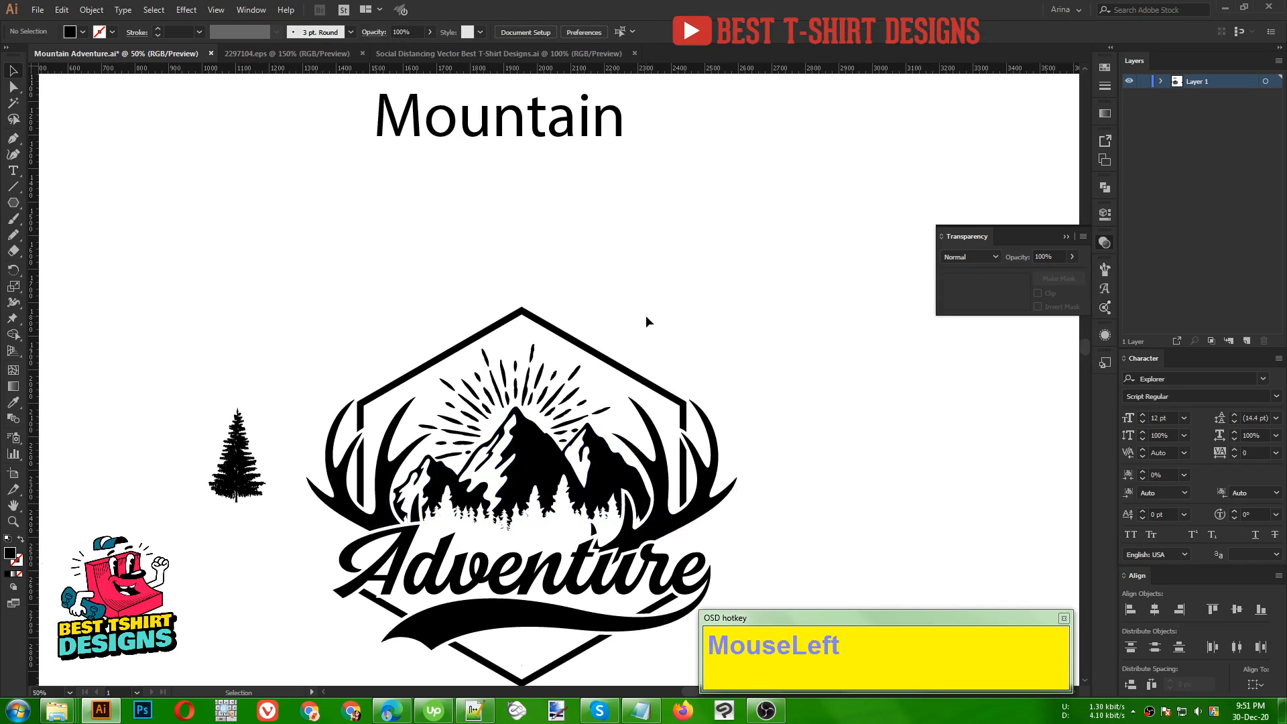
pyautogui.keyDown('alt'); pyautogui.scroll(-1, 563, 317); pyautogui.keyUp('alt')
pyautogui.scroll(1, 562, 317)
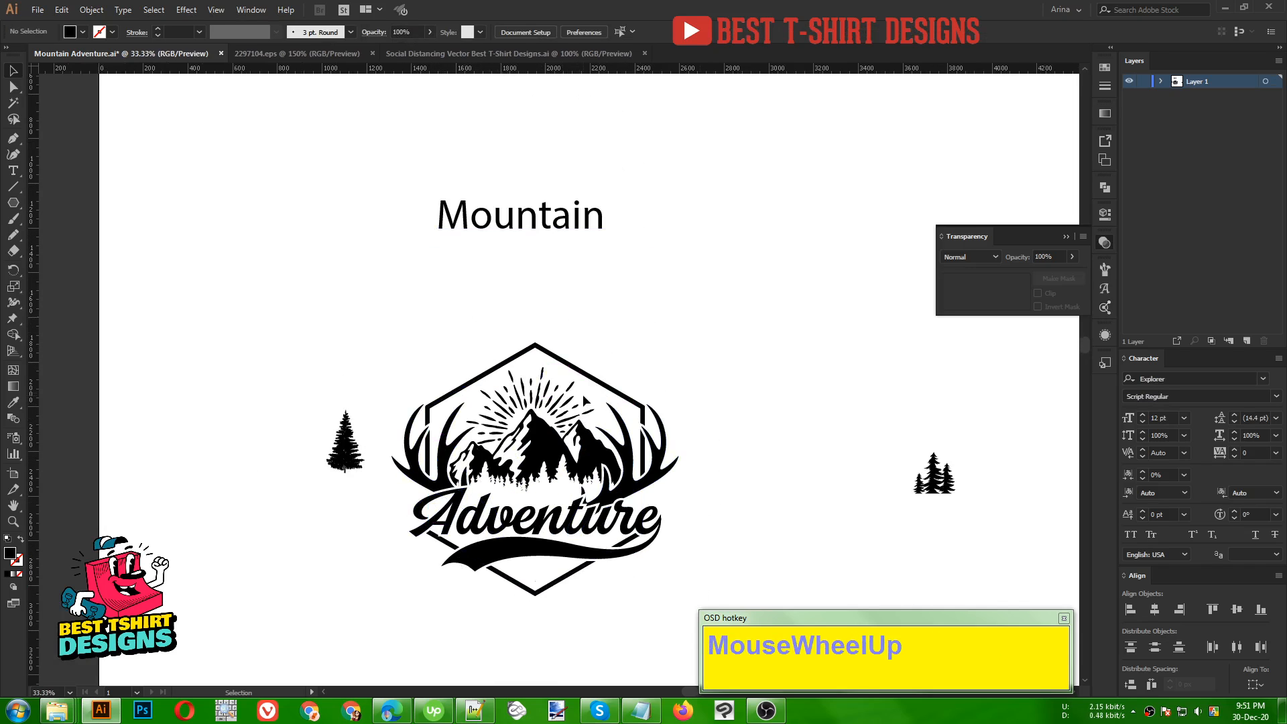
pyautogui.click(610, 331)
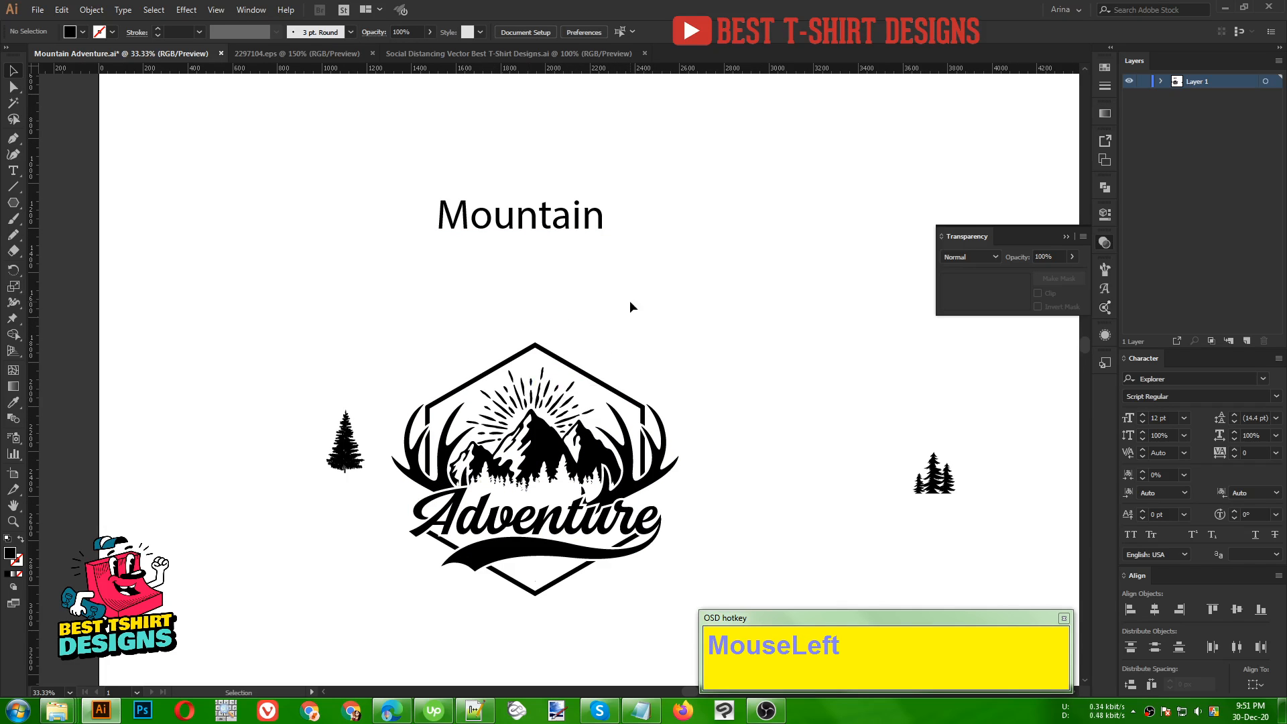
pyautogui.press('F10')
pyautogui.click(582, 610)
pyautogui.scroll(-1, 587, 567)
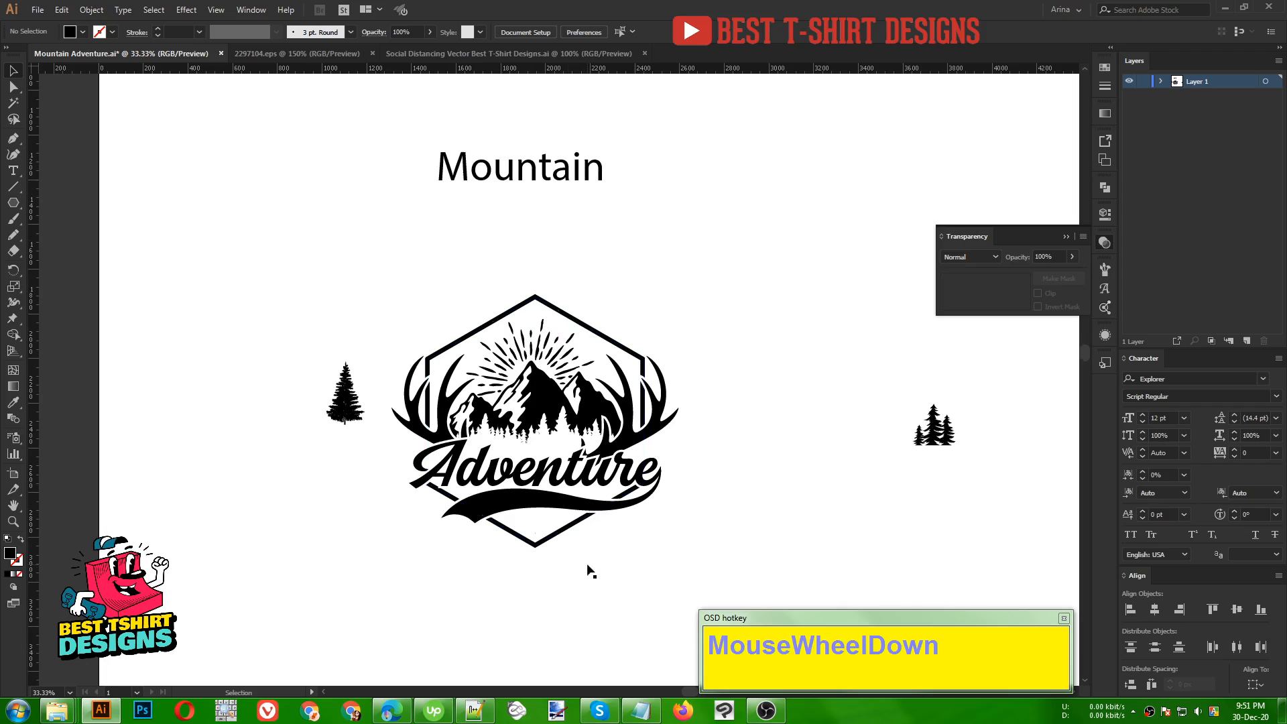
pyautogui.scroll(1, 543, 416)
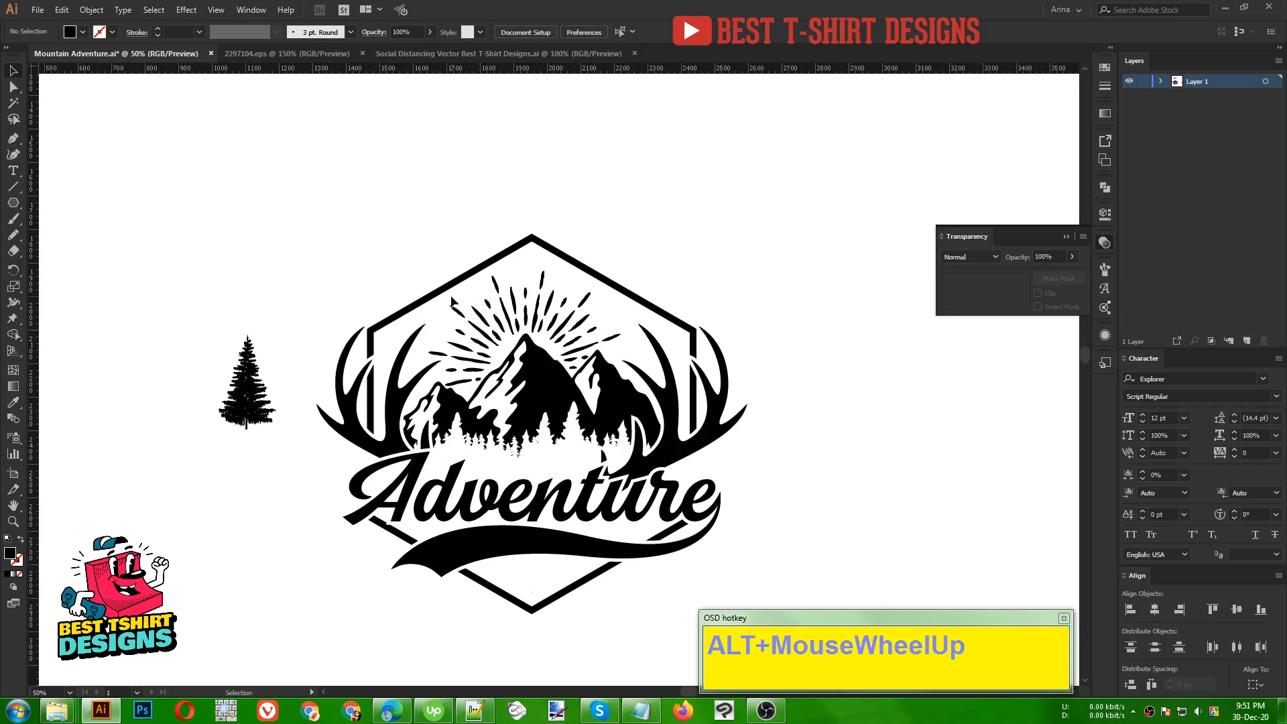
pyautogui.click(453, 302)
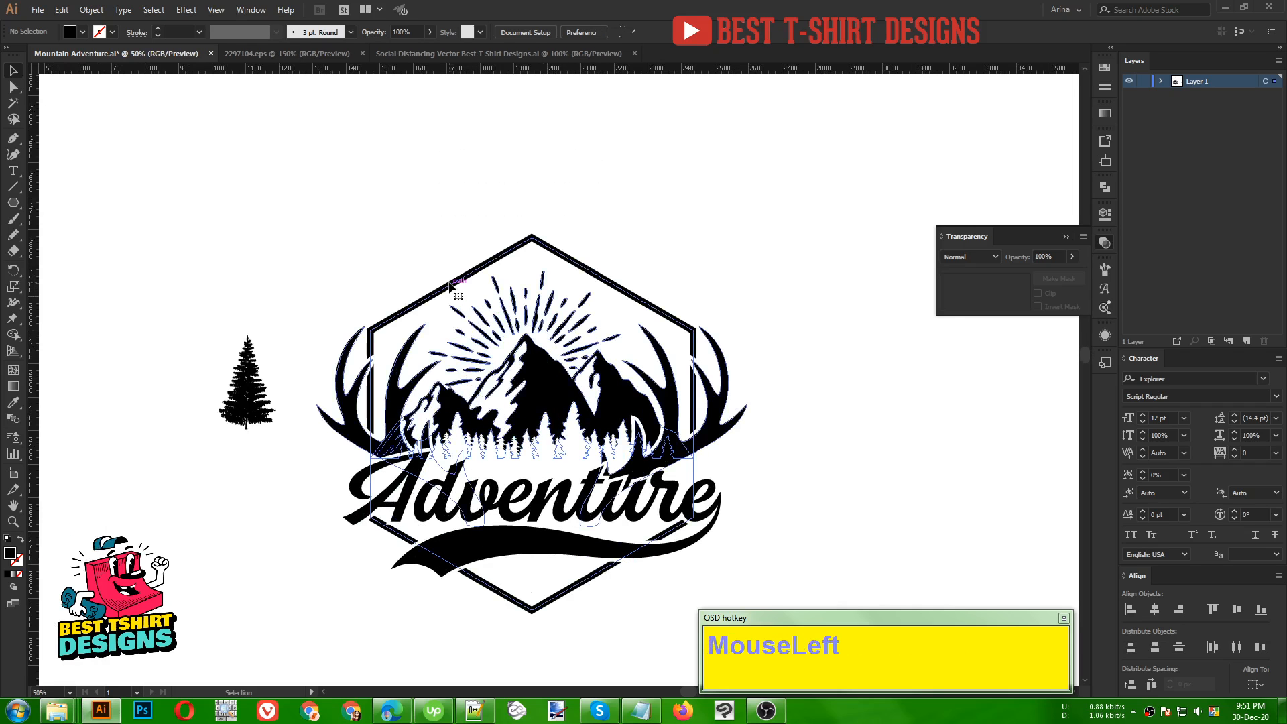
pyautogui.click(834, 382)
pyautogui.scroll(-1, 597, 408)
pyautogui.scroll(1, 637, 362)
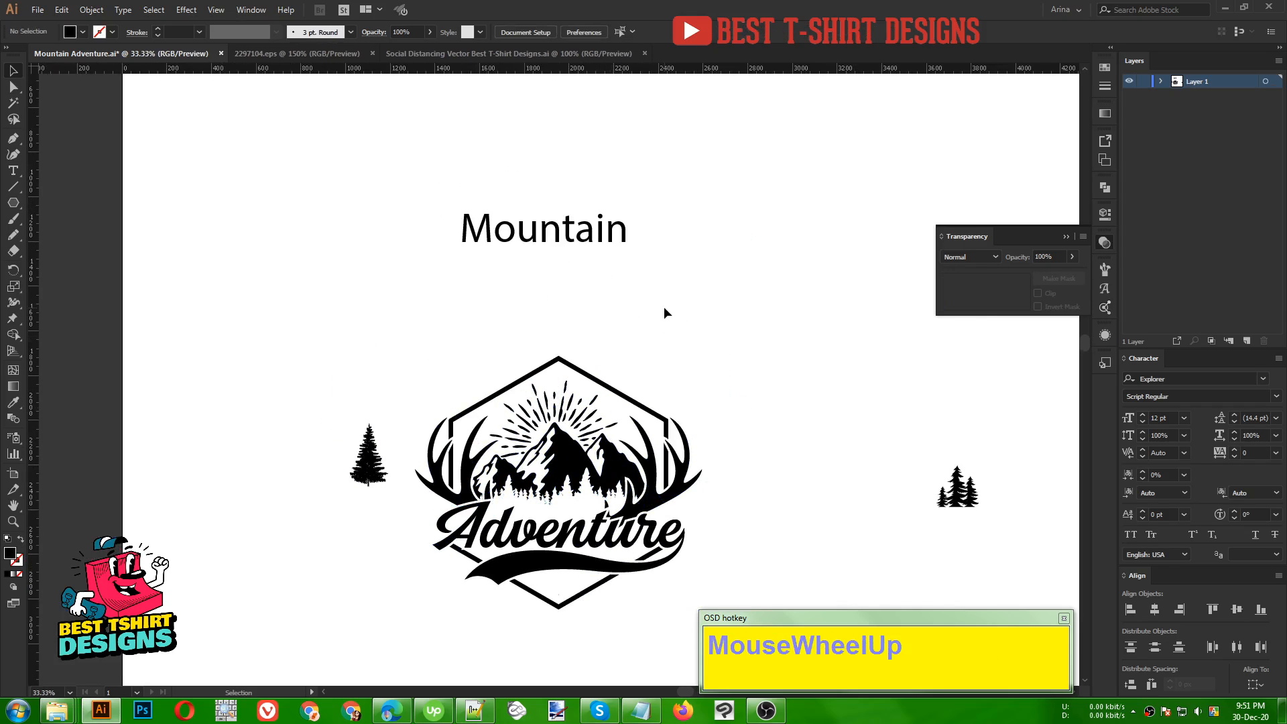
# - Move the Mountain text closer to the hexagon and set its font to Explorer Serif
pyautogui.moveTo(571, 232); pyautogui.dragTo(621, 334)
pyautogui.click(507, 32)
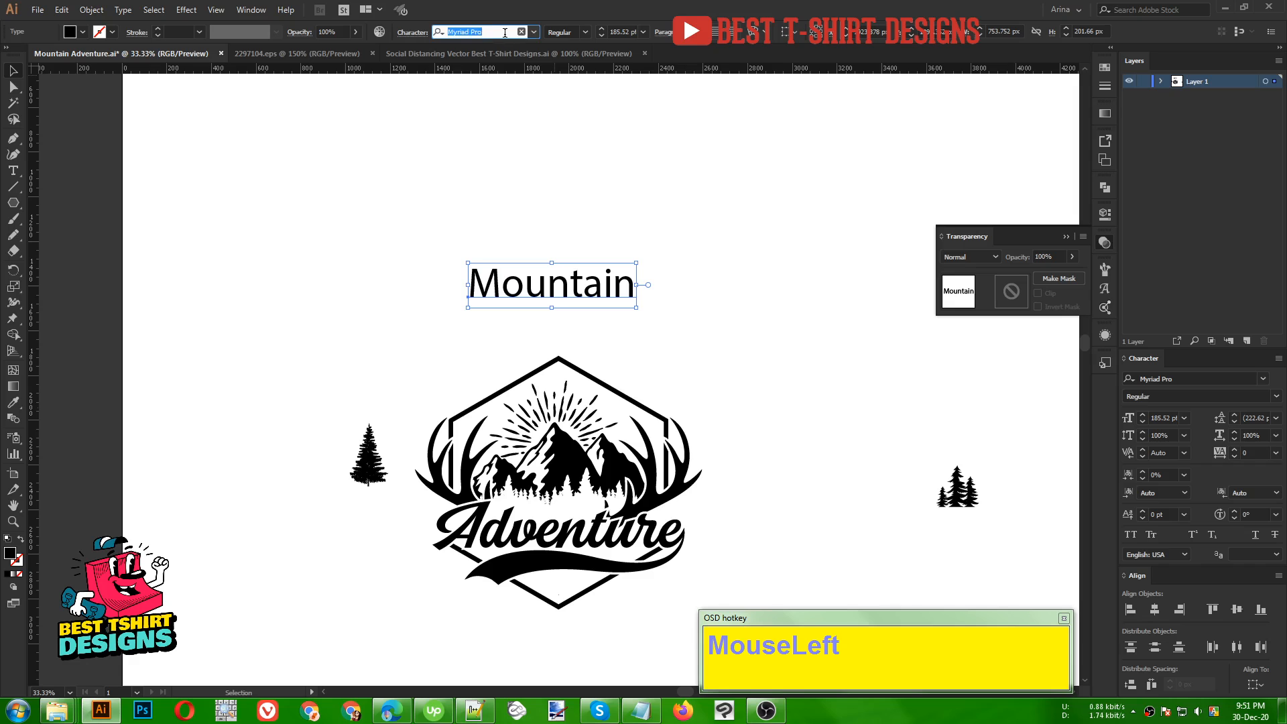
pyautogui.write('ex')
pyautogui.click(507, 113)
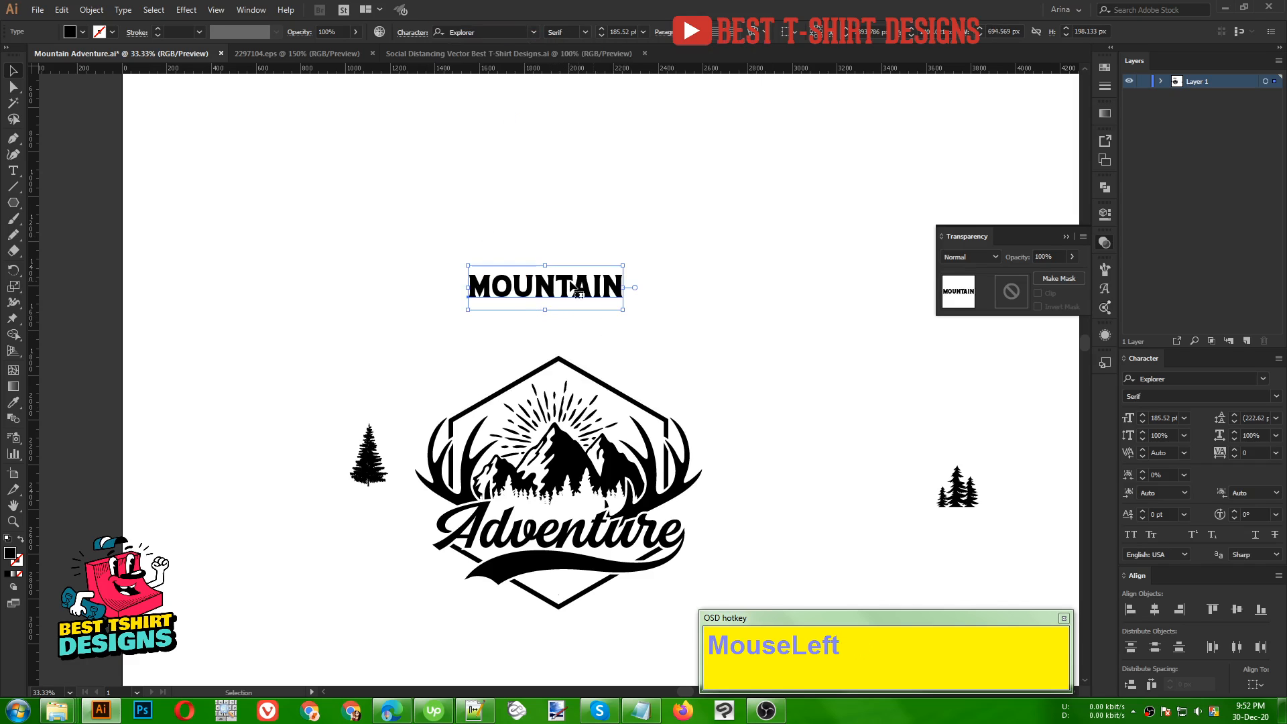
# - Set the Mountain text in Explorer Condensed Regular, enlarge it to about 970 px wide and place it well above the hexagon
pyautogui.click(493, 33)
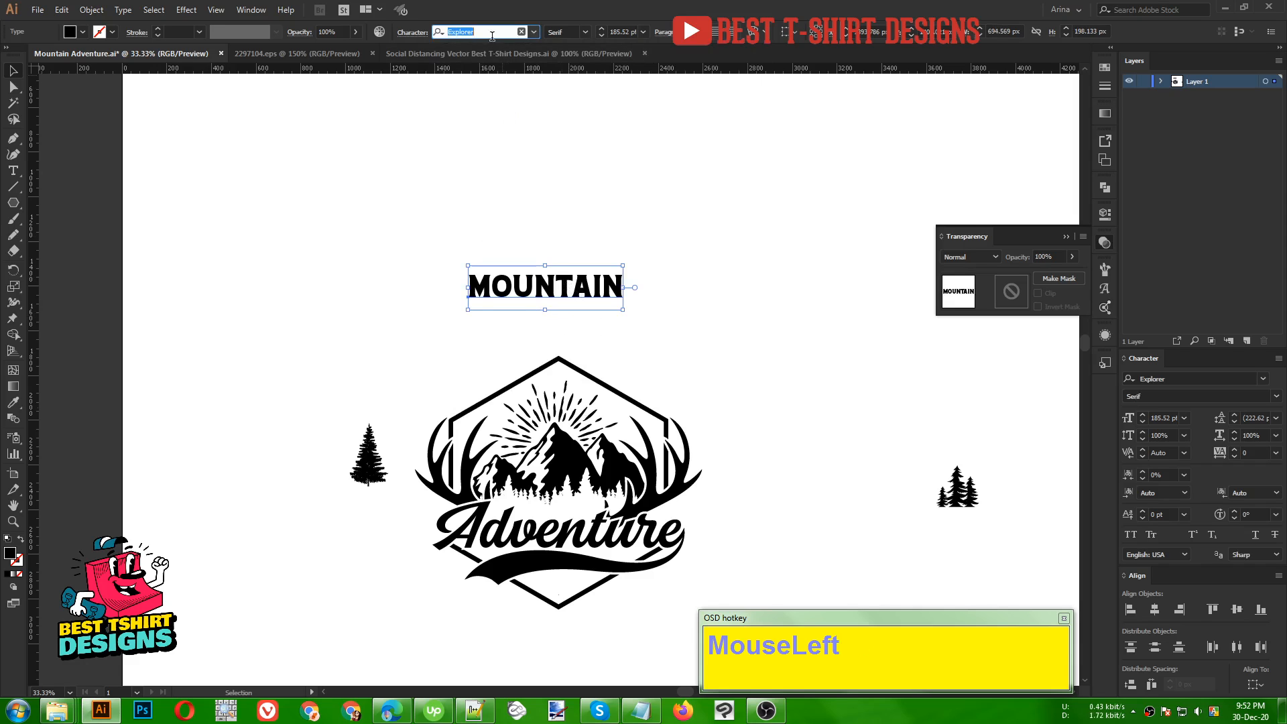
pyautogui.write('ex')
pyautogui.click(493, 91)
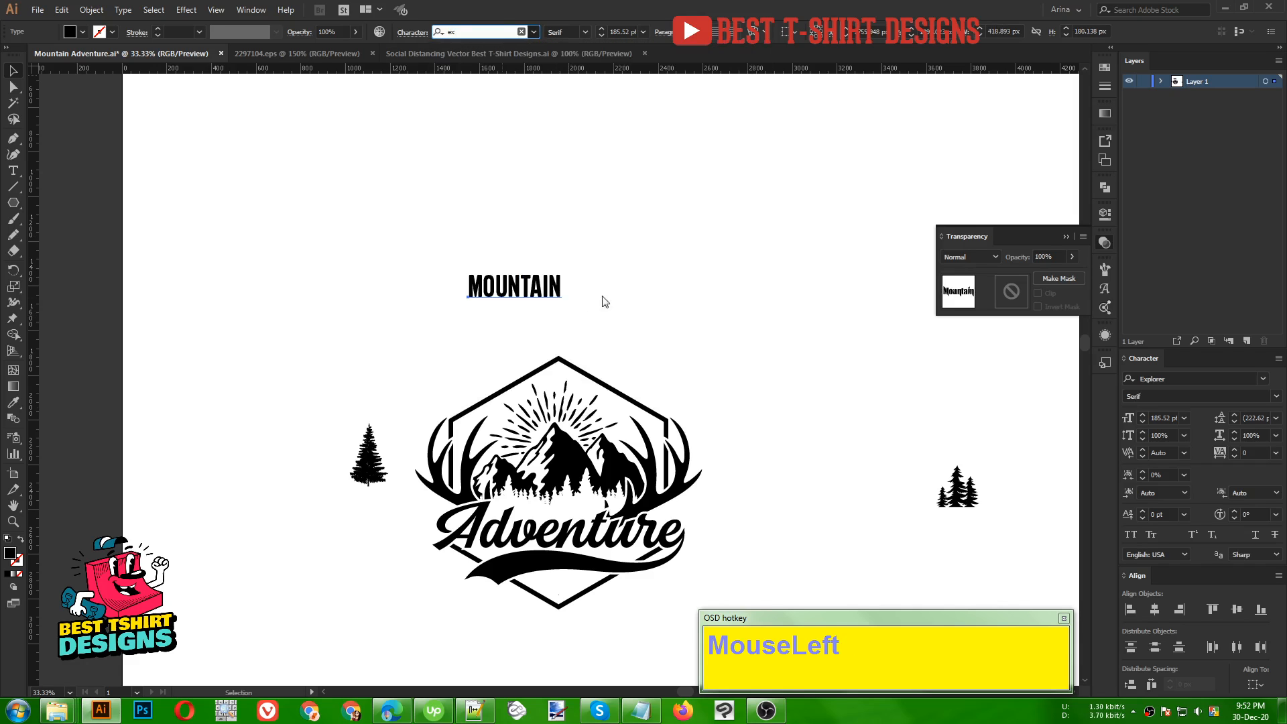
pyautogui.moveTo(561, 286); pyautogui.dragTo(685, 286)
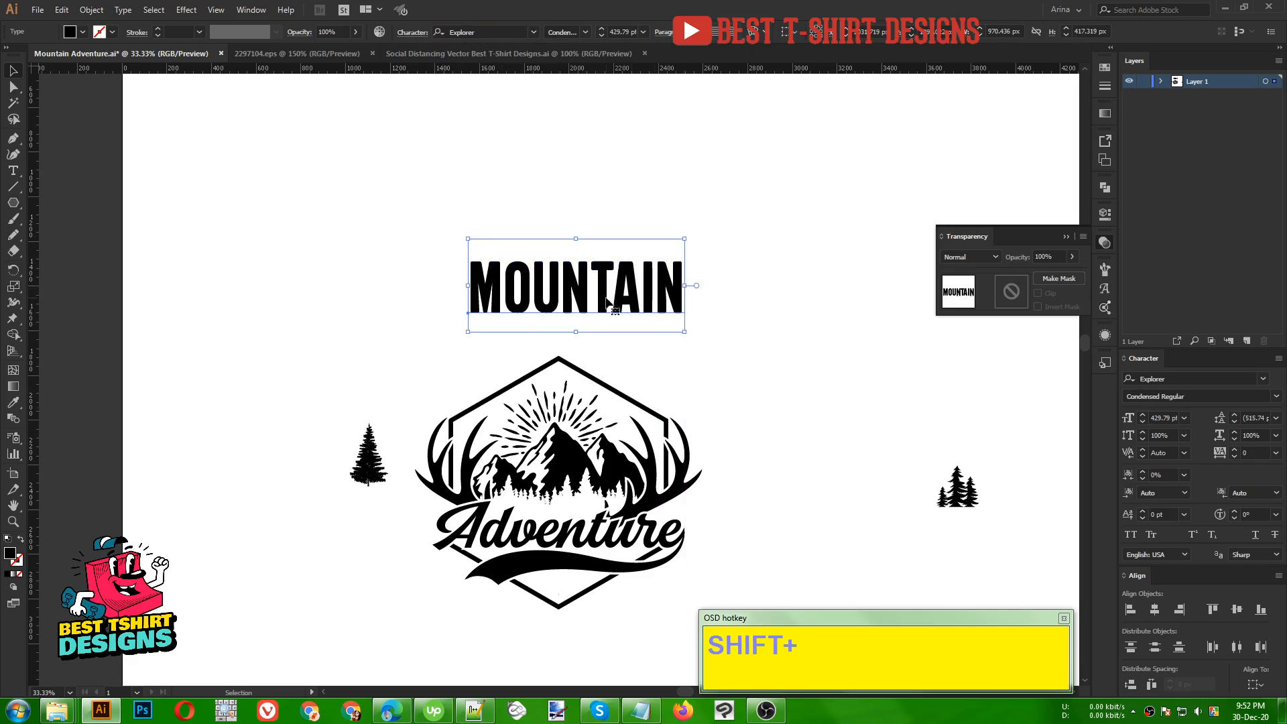
pyautogui.moveTo(606, 298); pyautogui.dragTo(590, 207)
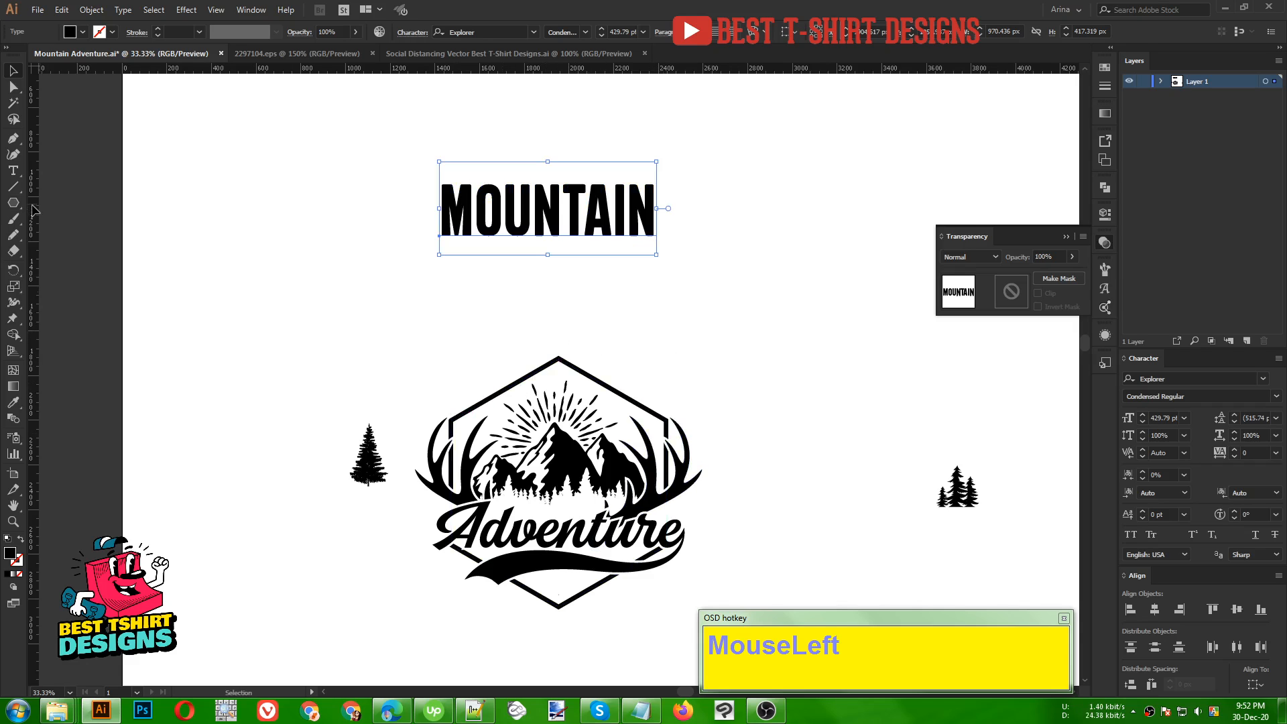
# - Draw a black rectangle about 963 by 306 px across the top of the hexagon, matching the hexagon's width
pyautogui.moveTo(14, 203); pyautogui.dragTo(55, 209)
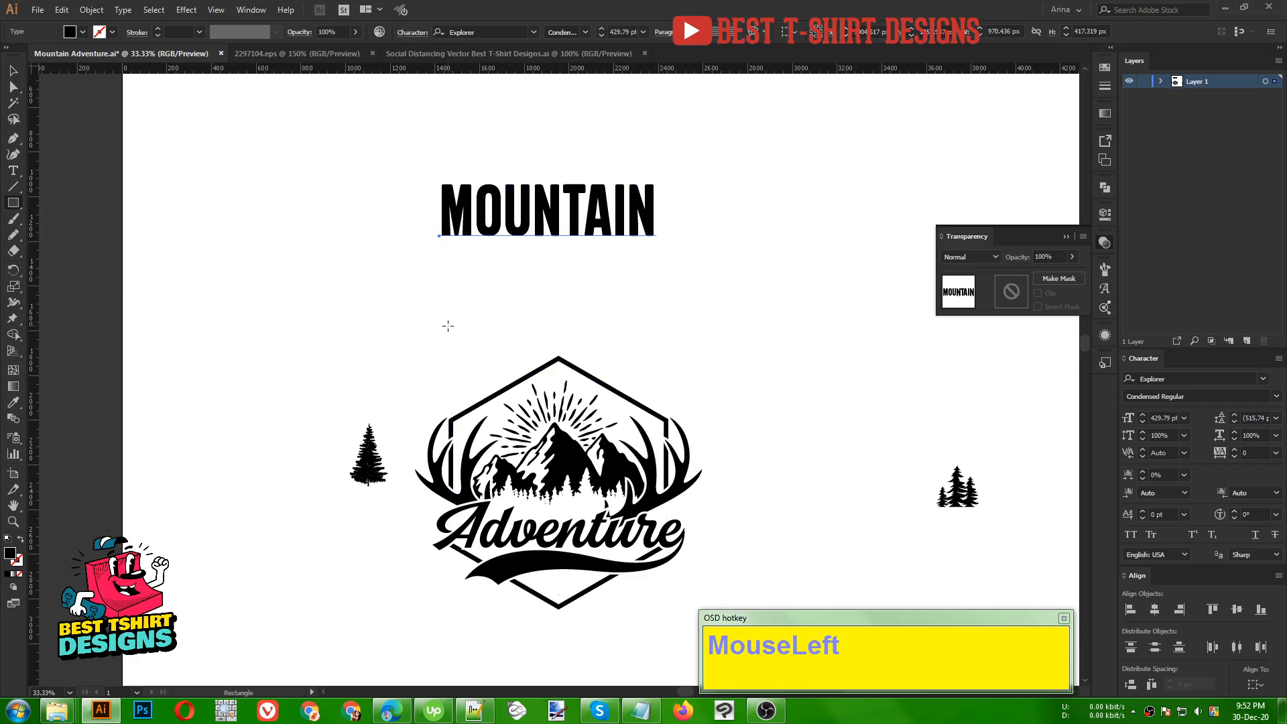
pyautogui.moveTo(451, 325); pyautogui.dragTo(669, 395)
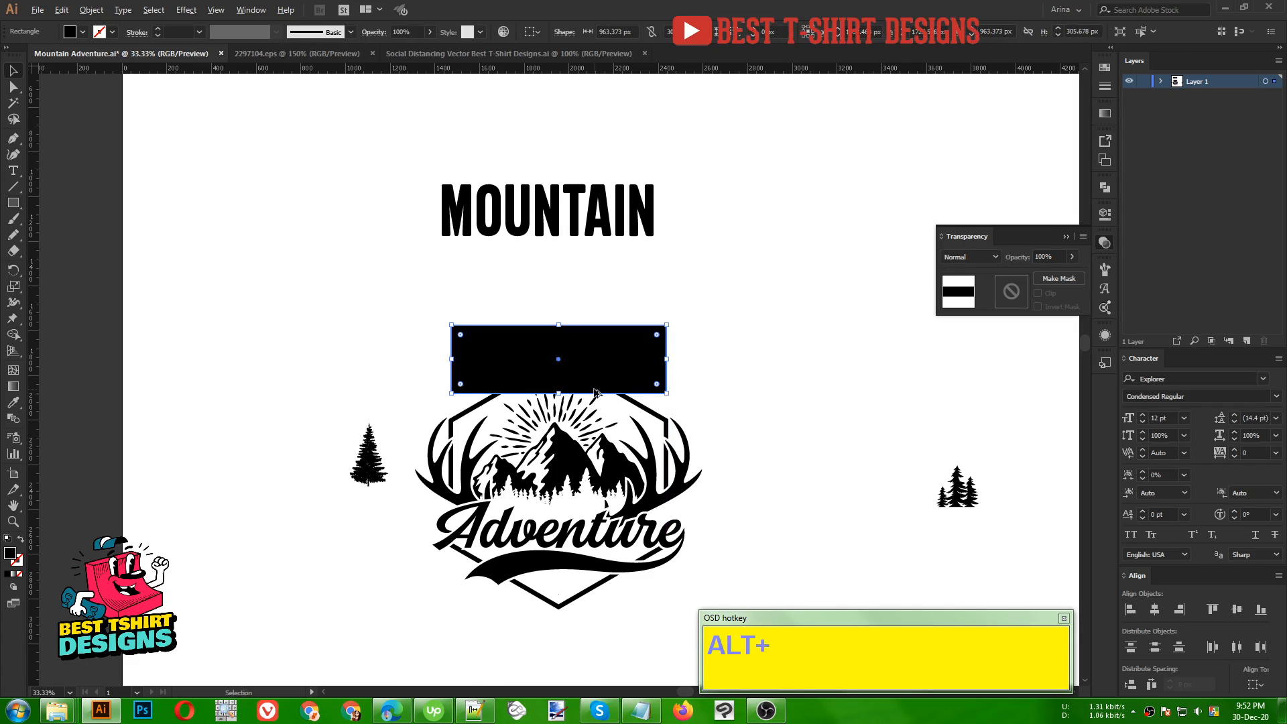
# - Nudge the rectangle vertically over the hexagon's peak and extend its upper edge to make it about 585 px tall
pyautogui.keyDown('alt'); pyautogui.scroll(1, 595, 389); pyautogui.keyUp('alt')
pyautogui.press('Up')
pyautogui.press('Up')
pyautogui.press('Up')
pyautogui.press('Up')
pyautogui.press('Up')
pyautogui.press('Up')
pyautogui.press('Up')
pyautogui.press('Up')
pyautogui.press('Up')
pyautogui.press('Up')
pyautogui.press('Up')
pyautogui.press('Up')
pyautogui.press('Up')
pyautogui.press('Up')
pyautogui.press('Up')
pyautogui.press('Up')
pyautogui.press('Up')
pyautogui.press('Up')
pyautogui.press('Up')
pyautogui.press('Up')
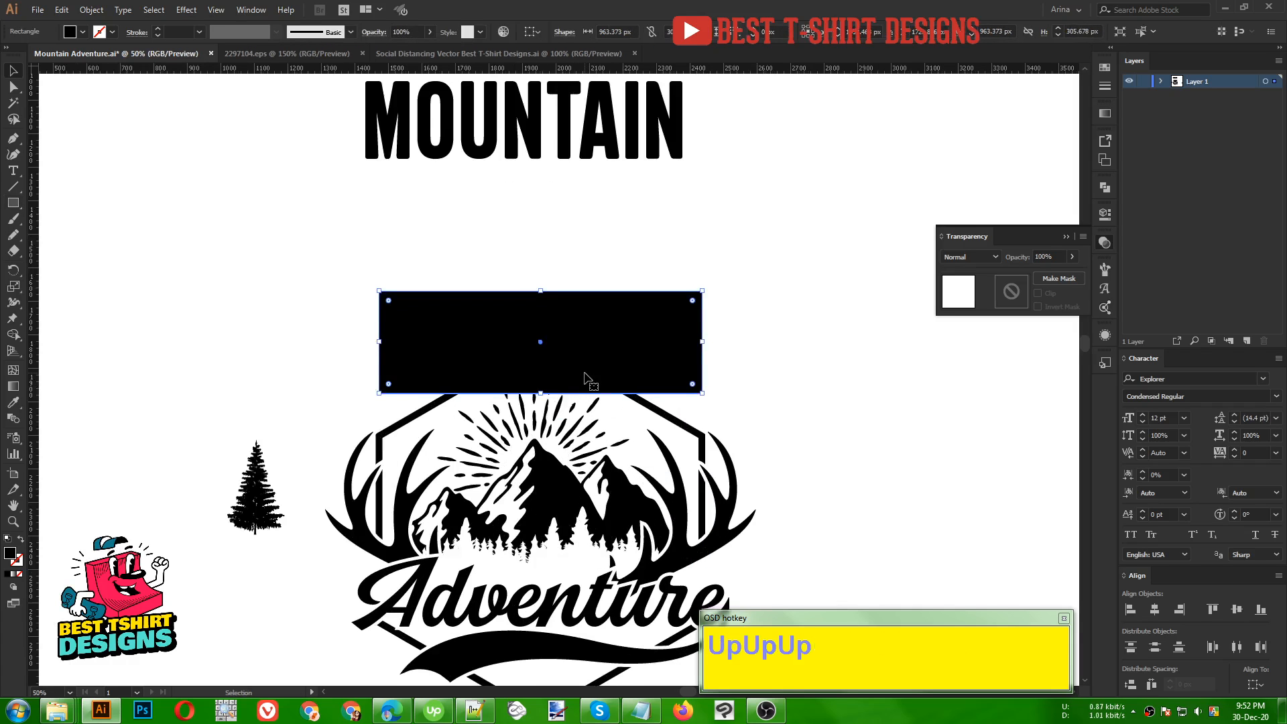
pyautogui.press('Down')
pyautogui.press('Down')
pyautogui.press('Down')
pyautogui.press('Down')
pyautogui.press('Down')
pyautogui.press('Down')
pyautogui.press('Down')
pyautogui.press('Down')
pyautogui.press('Down')
pyautogui.press('Down')
pyautogui.press('Down')
pyautogui.press('Down')
pyautogui.press('Down')
pyautogui.press('Down')
pyautogui.press('Down')
pyautogui.press('Down')
pyautogui.press('Down')
pyautogui.press('Down')
pyautogui.press('Down')
pyautogui.press('Down')
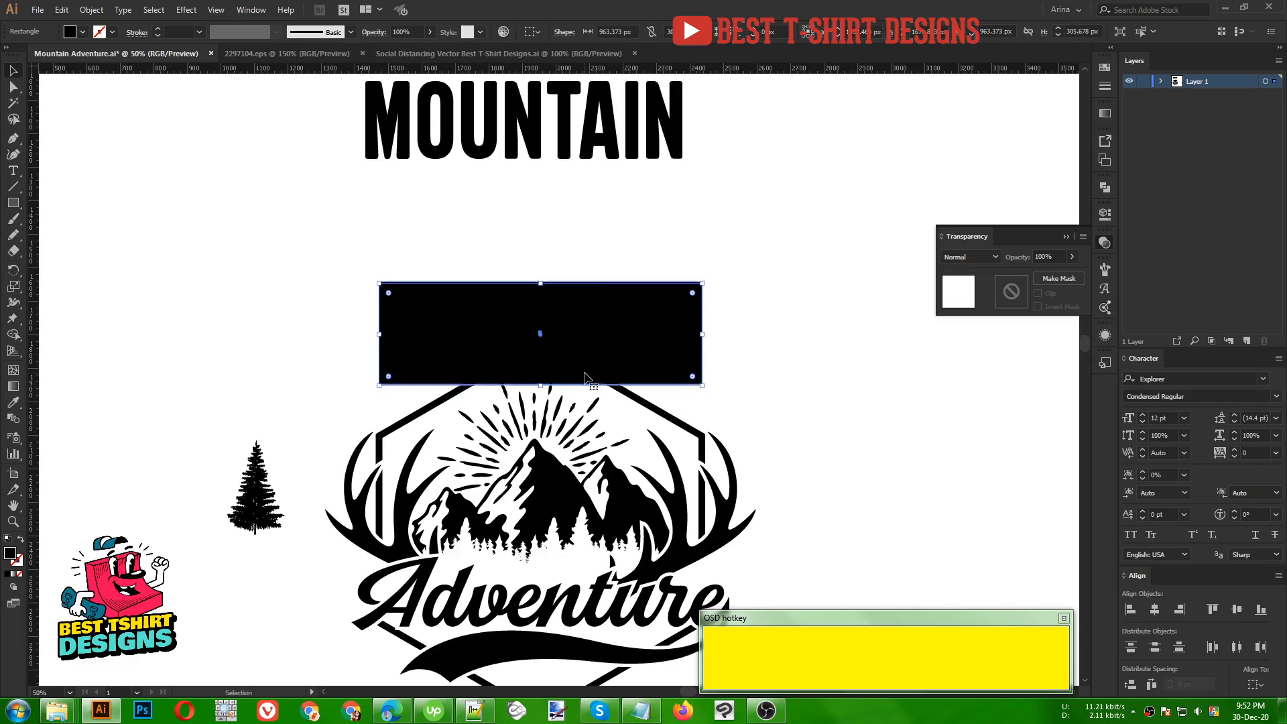
pyautogui.press('Down')
pyautogui.press('Down')
pyautogui.press('Down')
pyautogui.press('Down')
pyautogui.press('Down')
pyautogui.press('Down')
pyautogui.press('Down')
pyautogui.press('Down')
pyautogui.press('Down')
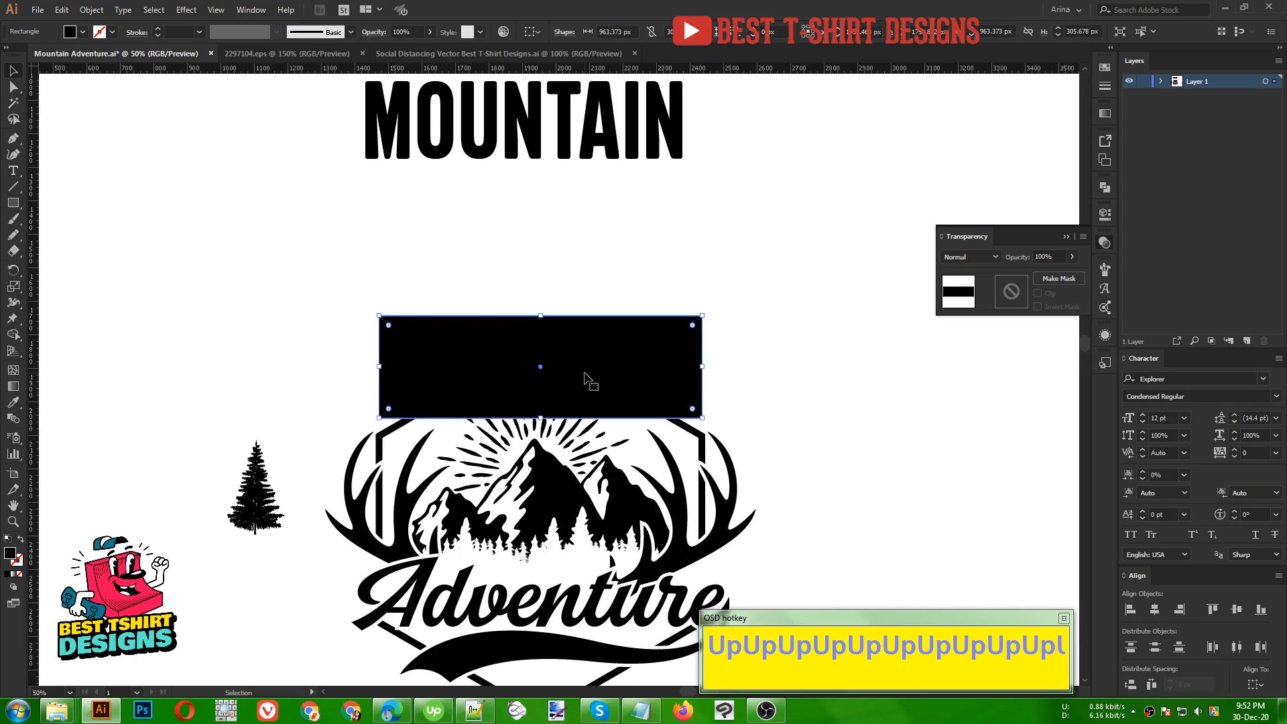
pyautogui.moveTo(540, 315); pyautogui.dragTo(541, 221)
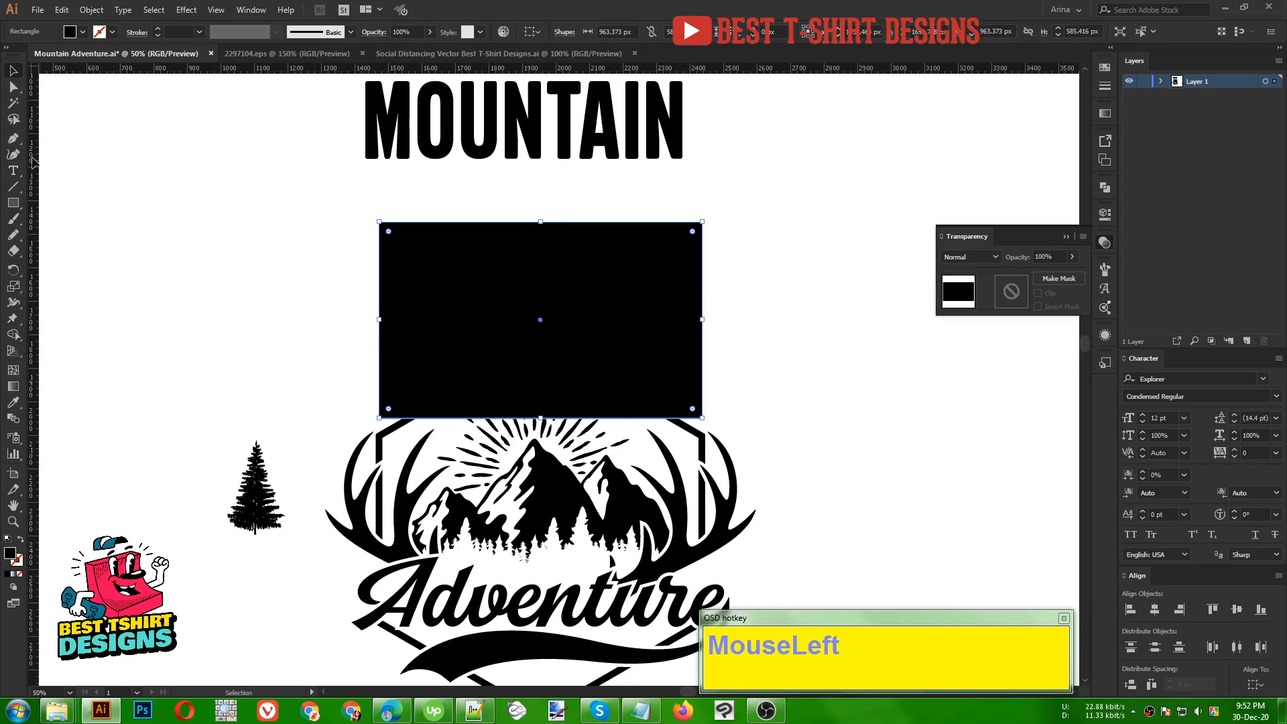
# - Add an anchor point near the middle of the rectangle's lower edge
pyautogui.moveTo(14, 144); pyautogui.dragTo(80, 155)
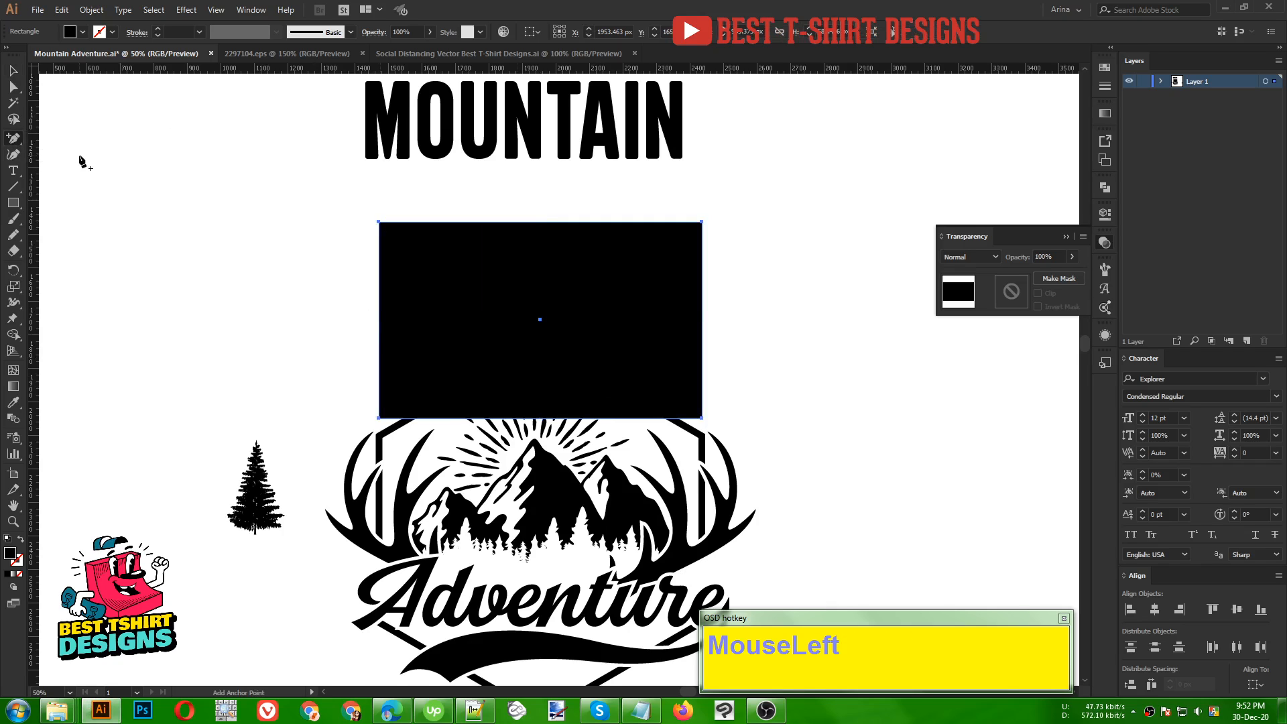
pyautogui.keyDown('alt'); pyautogui.scroll(1, 545, 417); pyautogui.keyUp('alt')
pyautogui.keyDown('alt'); pyautogui.scroll(1, 545, 417); pyautogui.keyUp('alt')
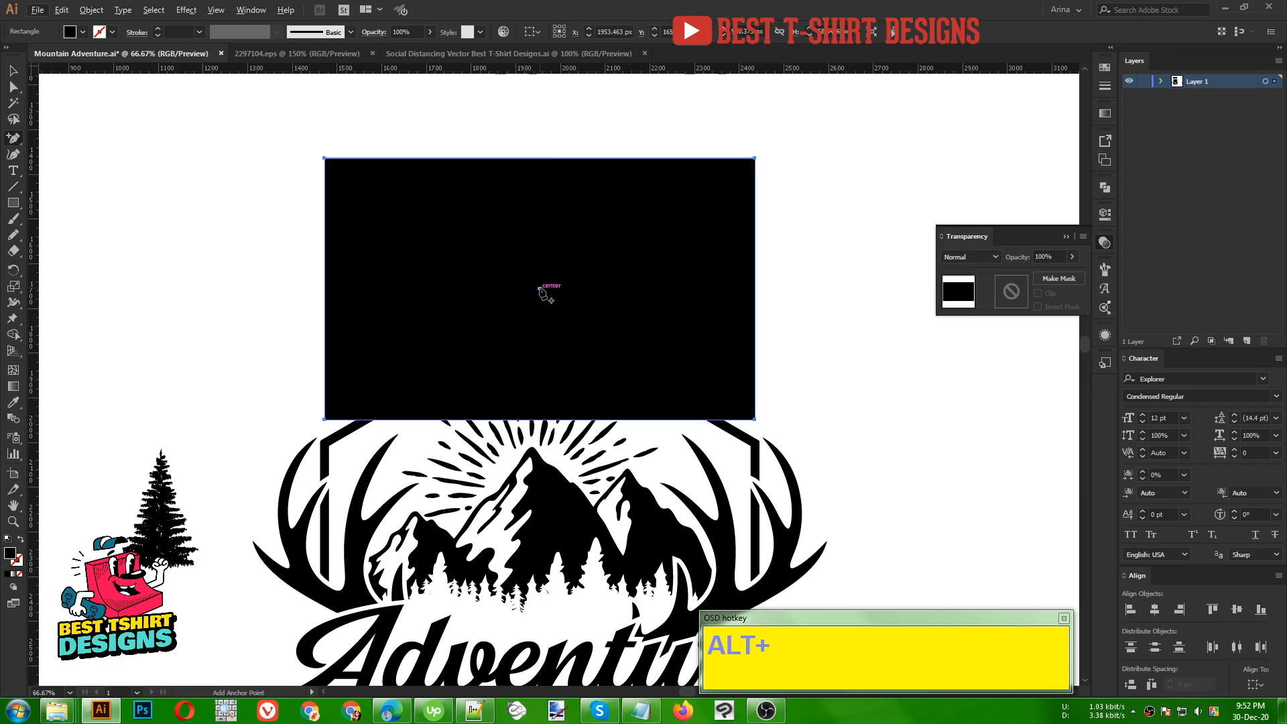
pyautogui.scroll(2, 547, 377)
pyautogui.scroll(2, 547, 377)
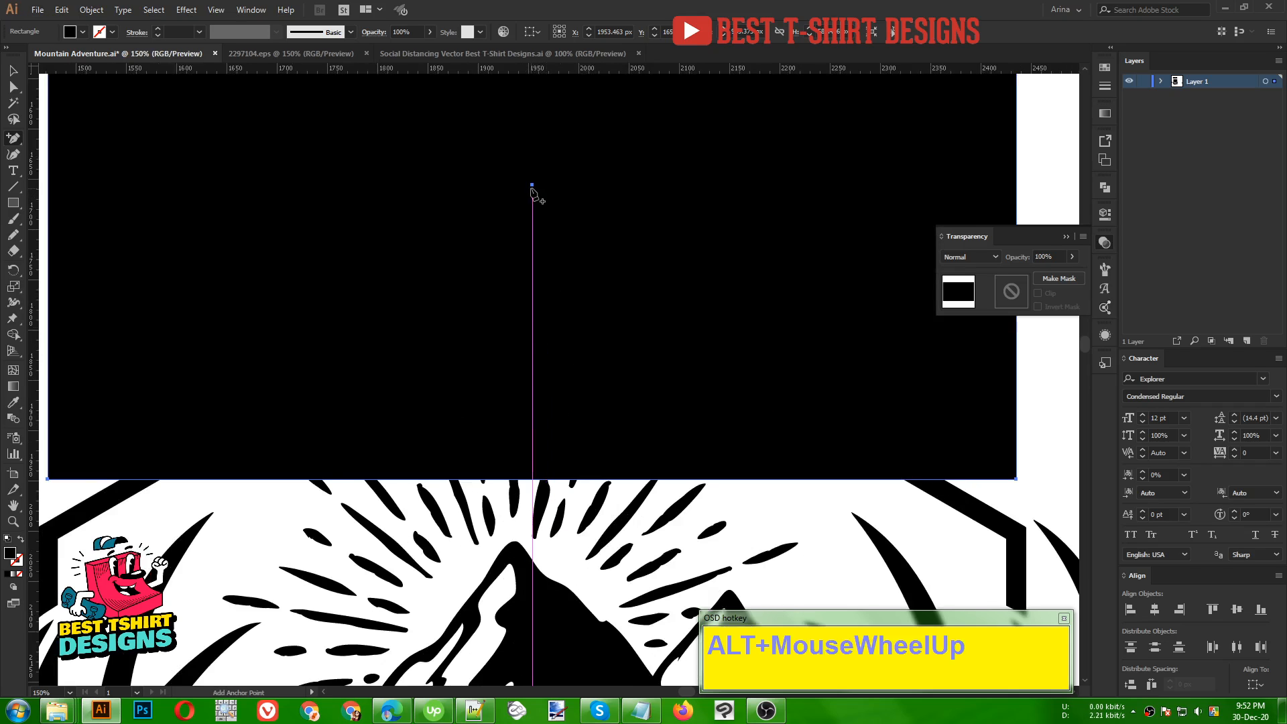
pyautogui.click(535, 481)
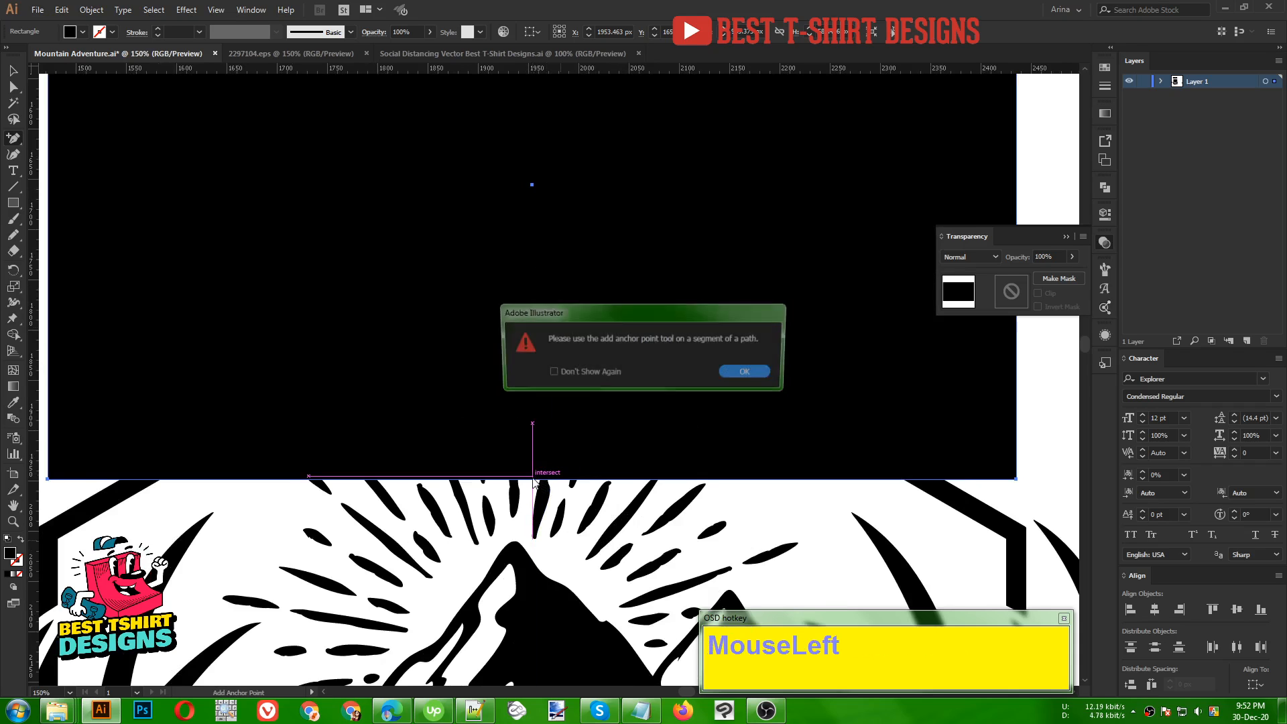
pyautogui.click(748, 376)
pyautogui.scroll(2, 533, 486)
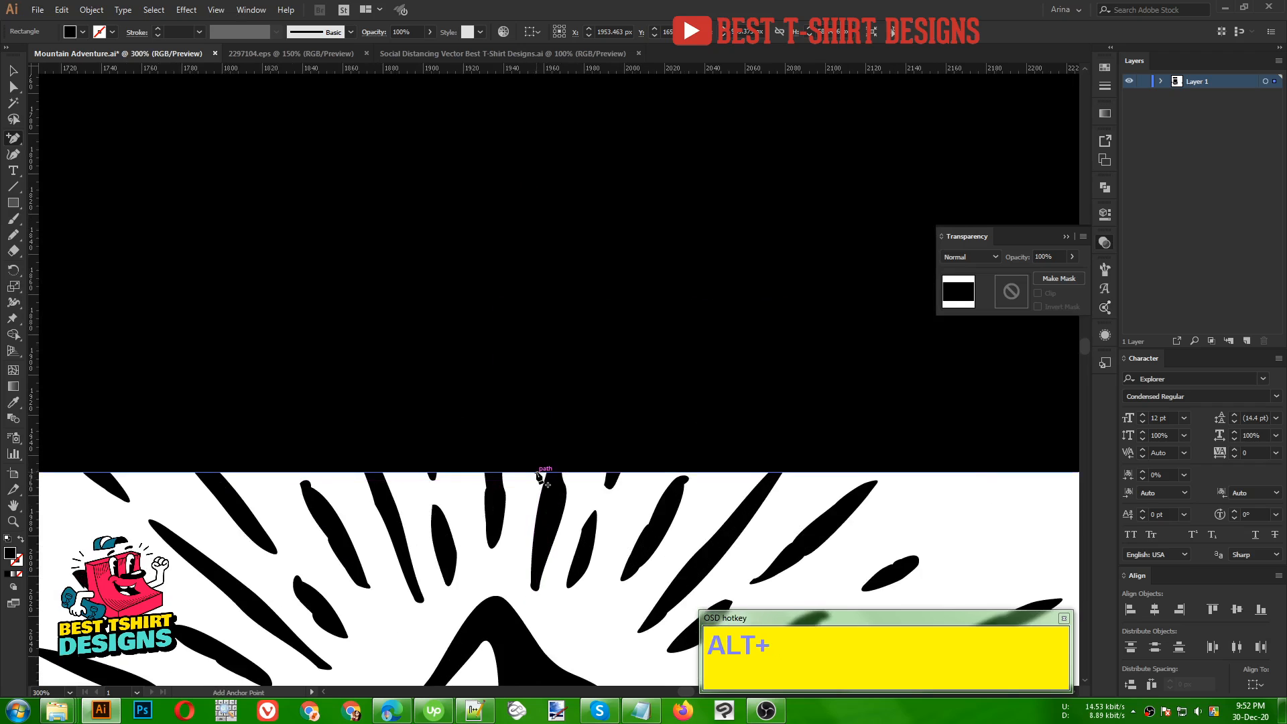
pyautogui.click(538, 475)
# - Raise the new anchor point to the shape's centre to cut a pointed notch above the hexagon's peak
pyautogui.scroll(-3, 540, 473)
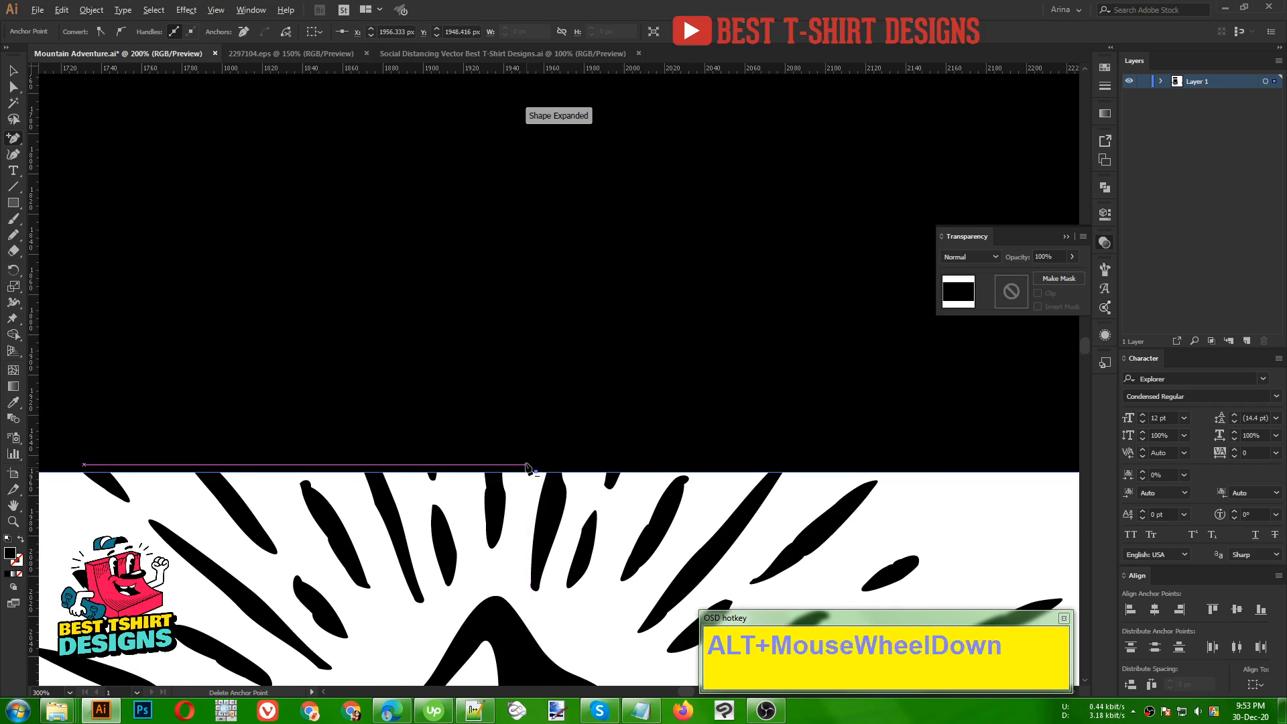
pyautogui.press('a')
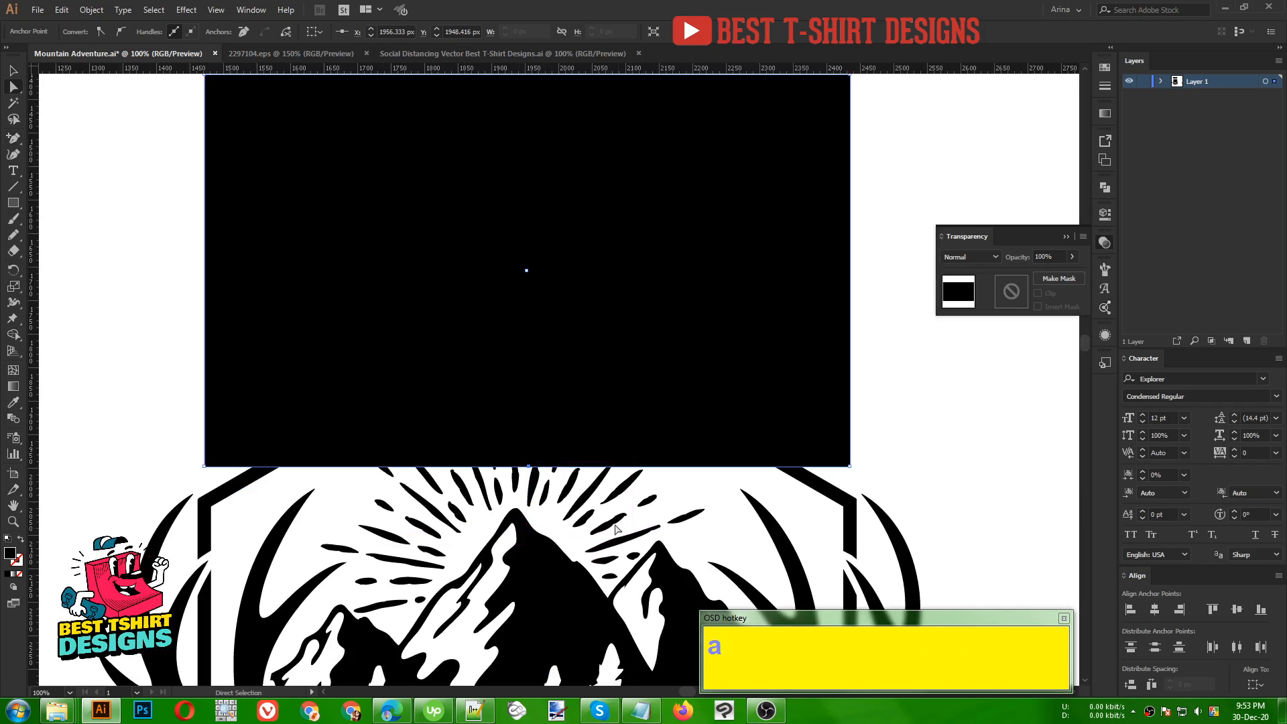
pyautogui.click(530, 467)
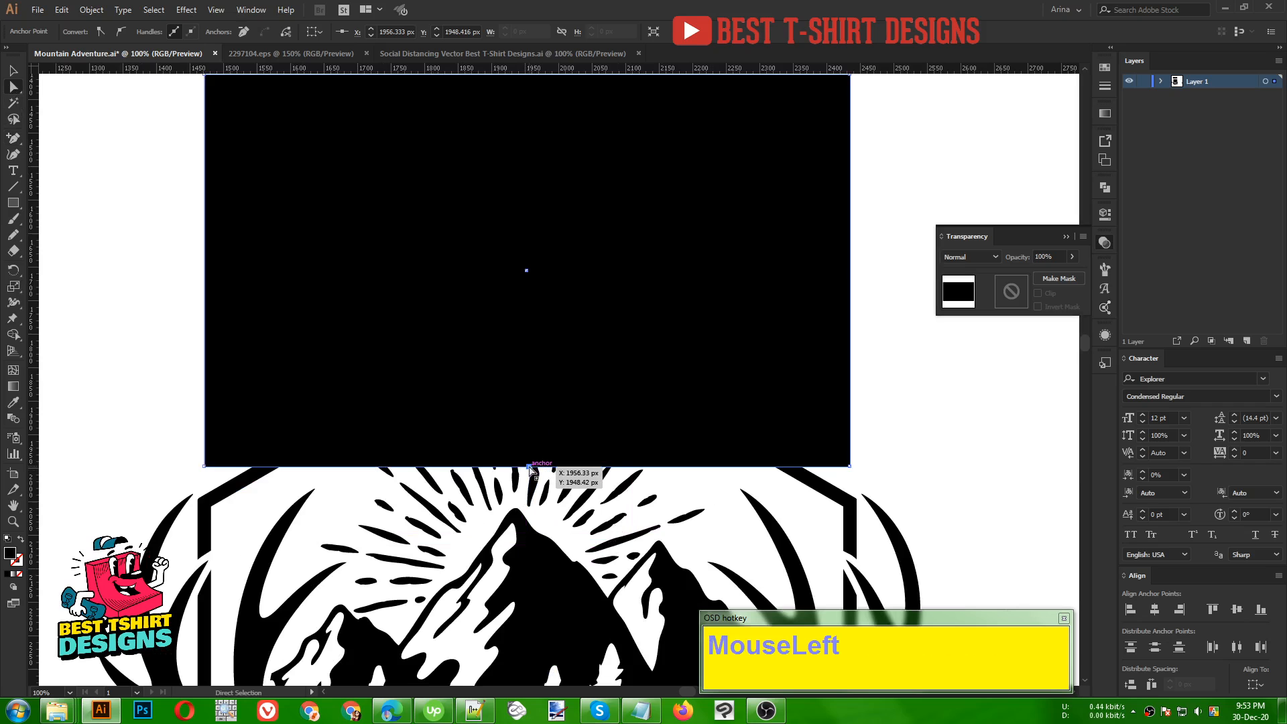
pyautogui.moveTo(529, 467); pyautogui.dragTo(529, 272)
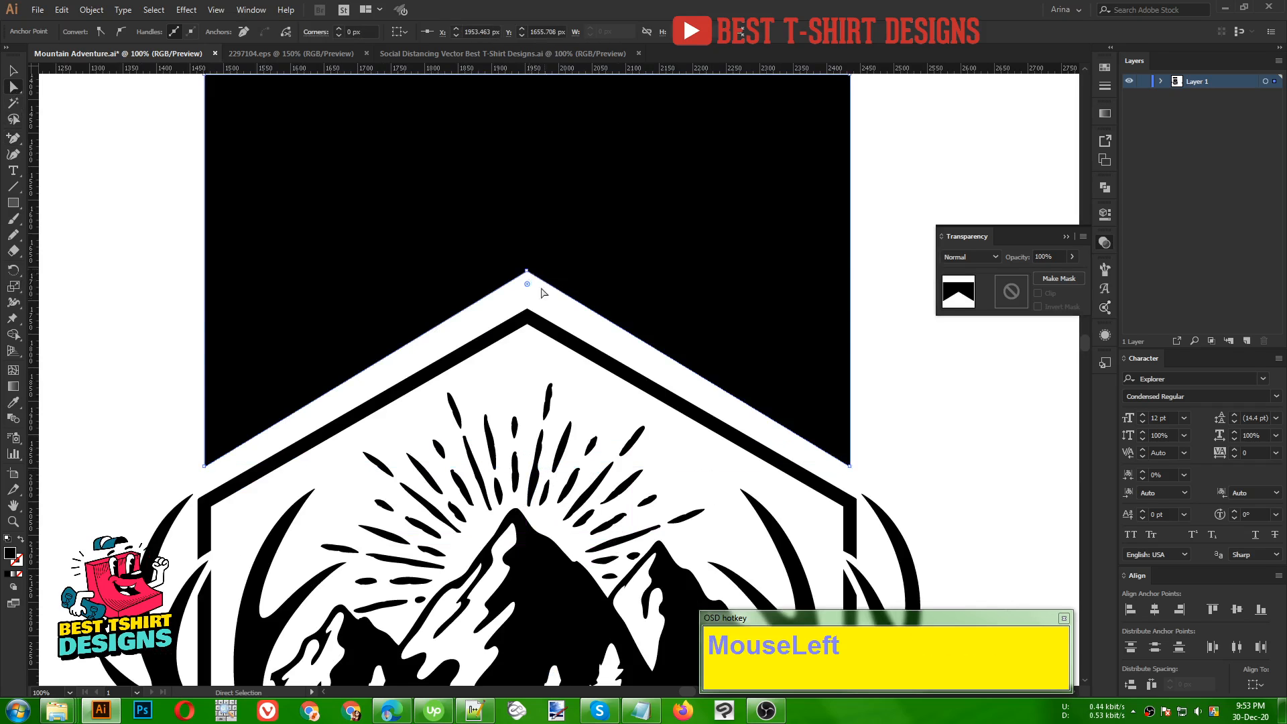
# - Nudge the notch's peak down to about Y 1667 px to even the gap above the hexagon, then deselect the shape
pyautogui.scroll(-1, 496, 395)
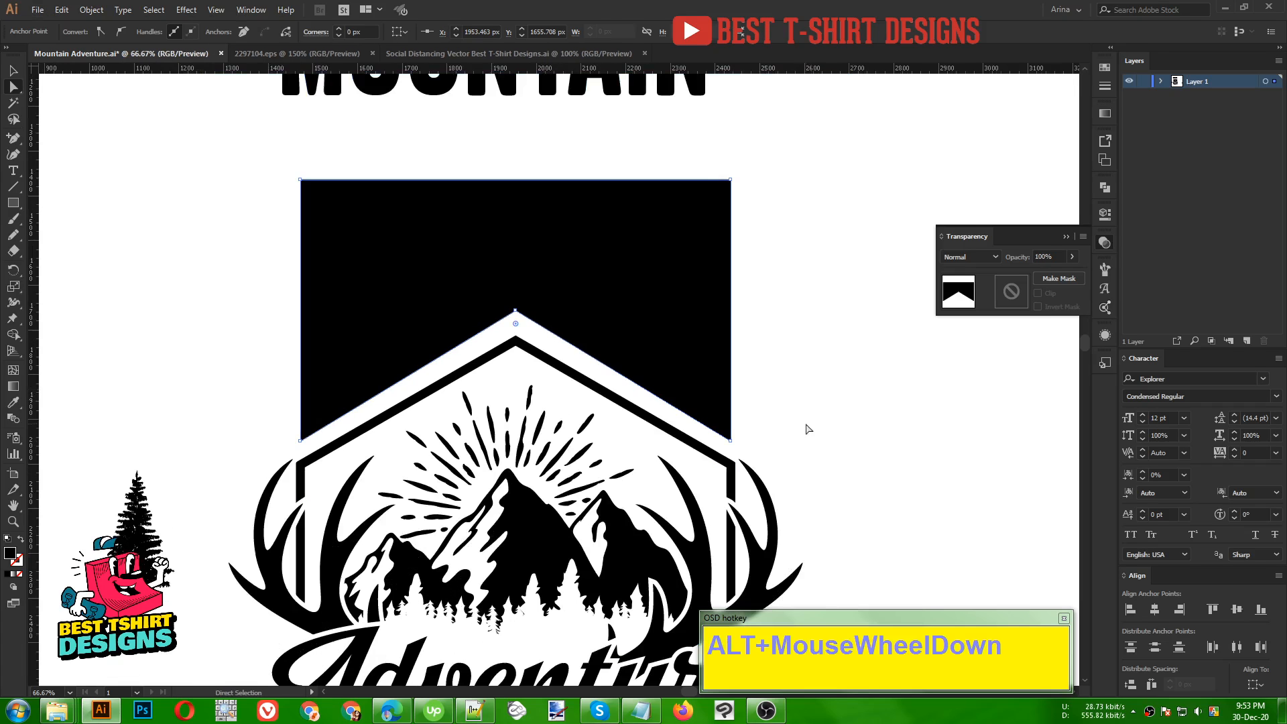
pyautogui.click(828, 422)
pyautogui.click(515, 311)
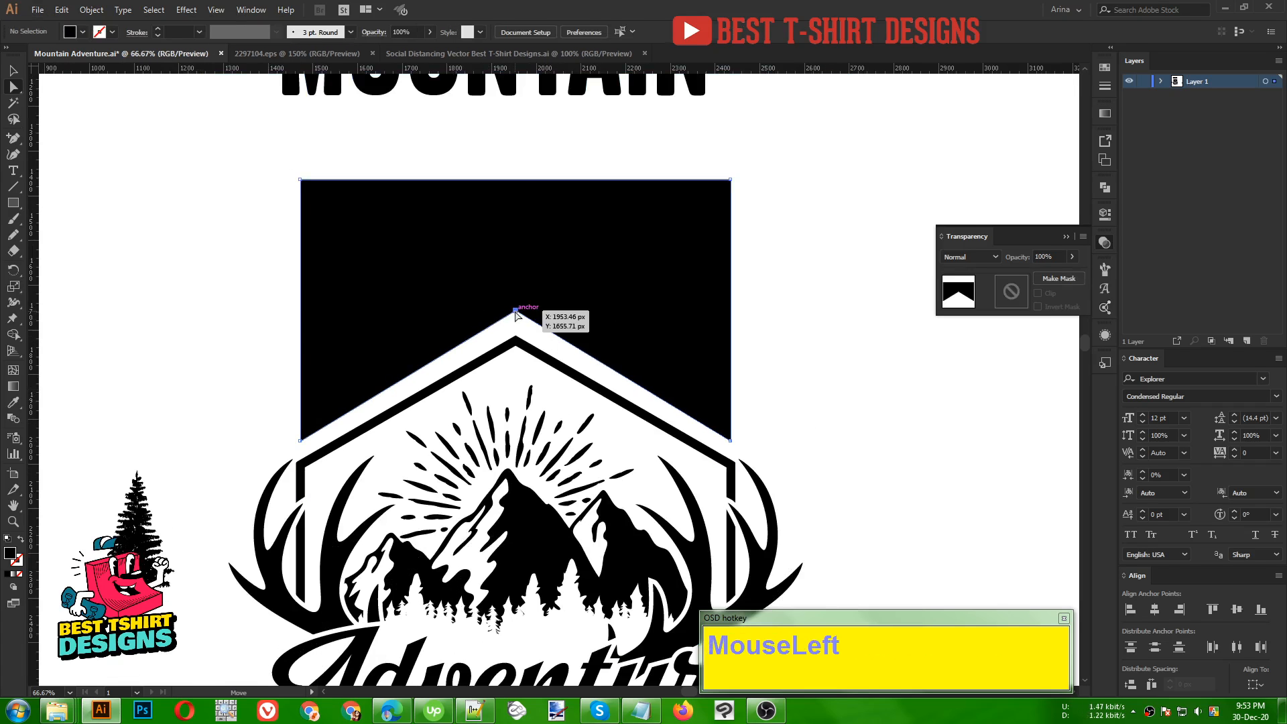
pyautogui.press('Down')
pyautogui.press('Down')
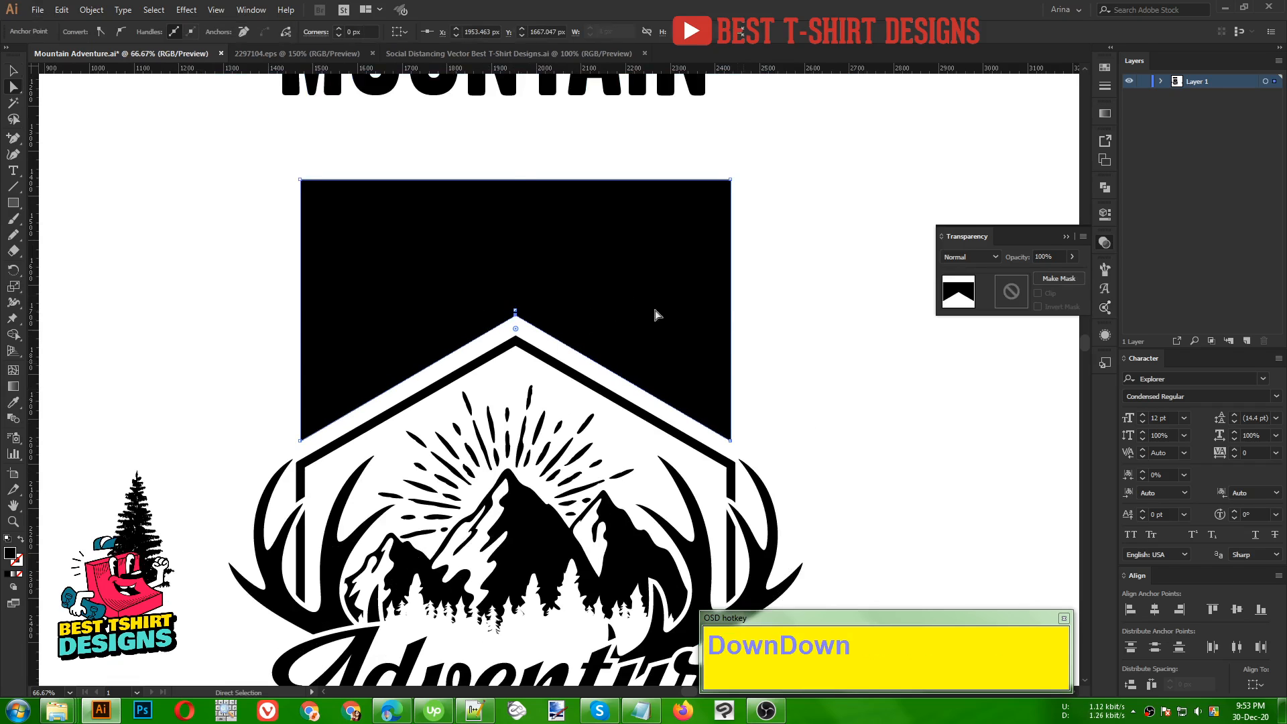
pyautogui.click(747, 364)
pyautogui.scroll(-1, 426, 322)
pyautogui.click(742, 359)
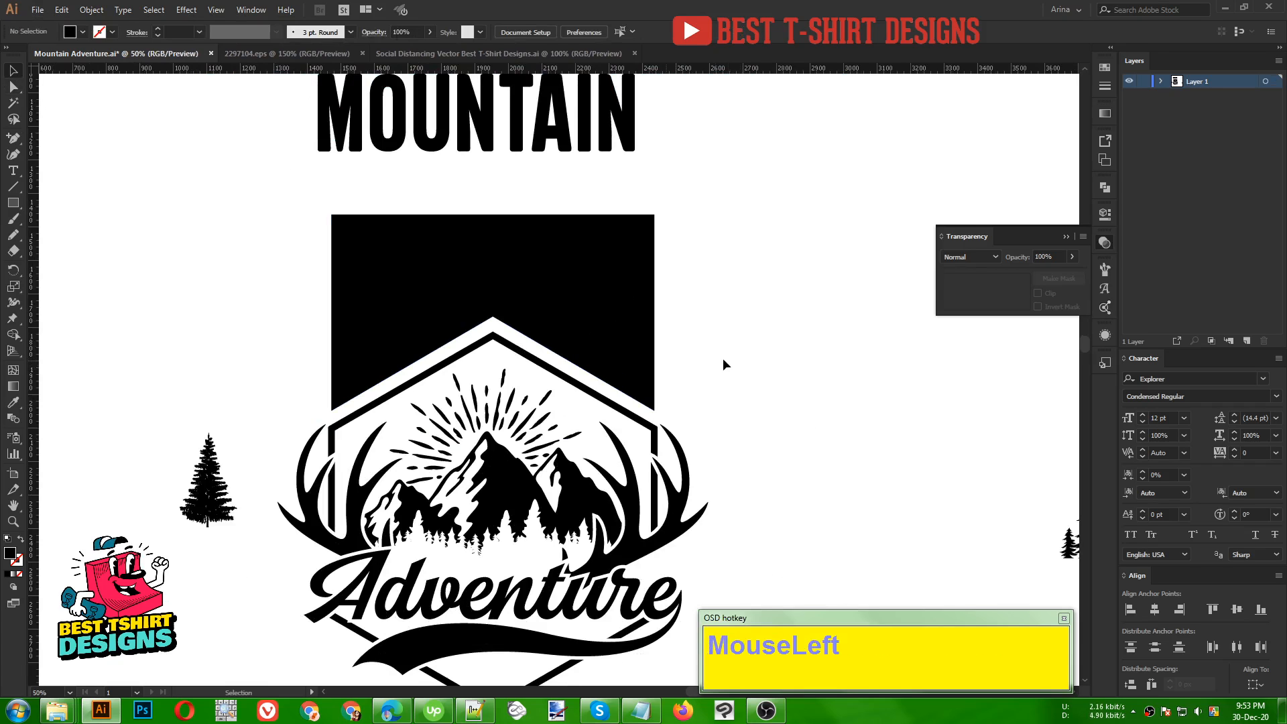
# - Trim the upper edge of the notched rectangle with a straight Eraser cut, leaving it about 494 px tall, and deselect it
pyautogui.scroll(-1, 723, 358)
pyautogui.click(634, 332)
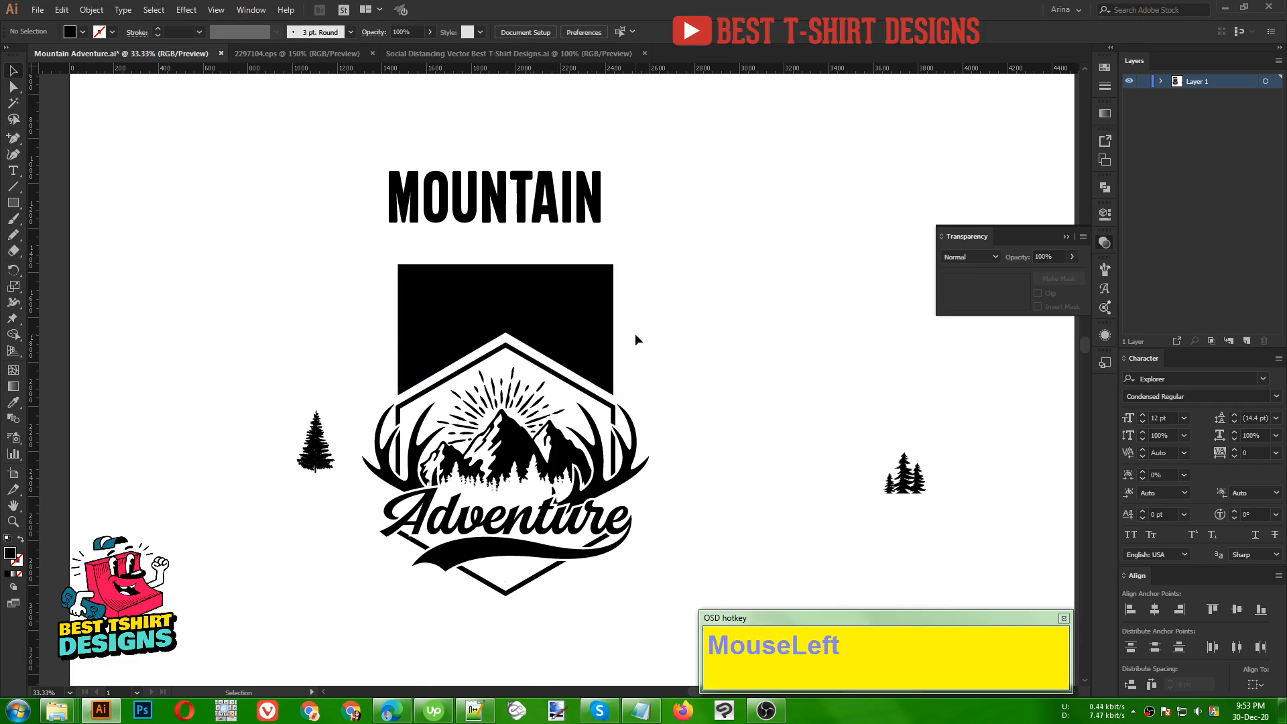
pyautogui.click(540, 317)
pyautogui.hotkey('shift', 'e')
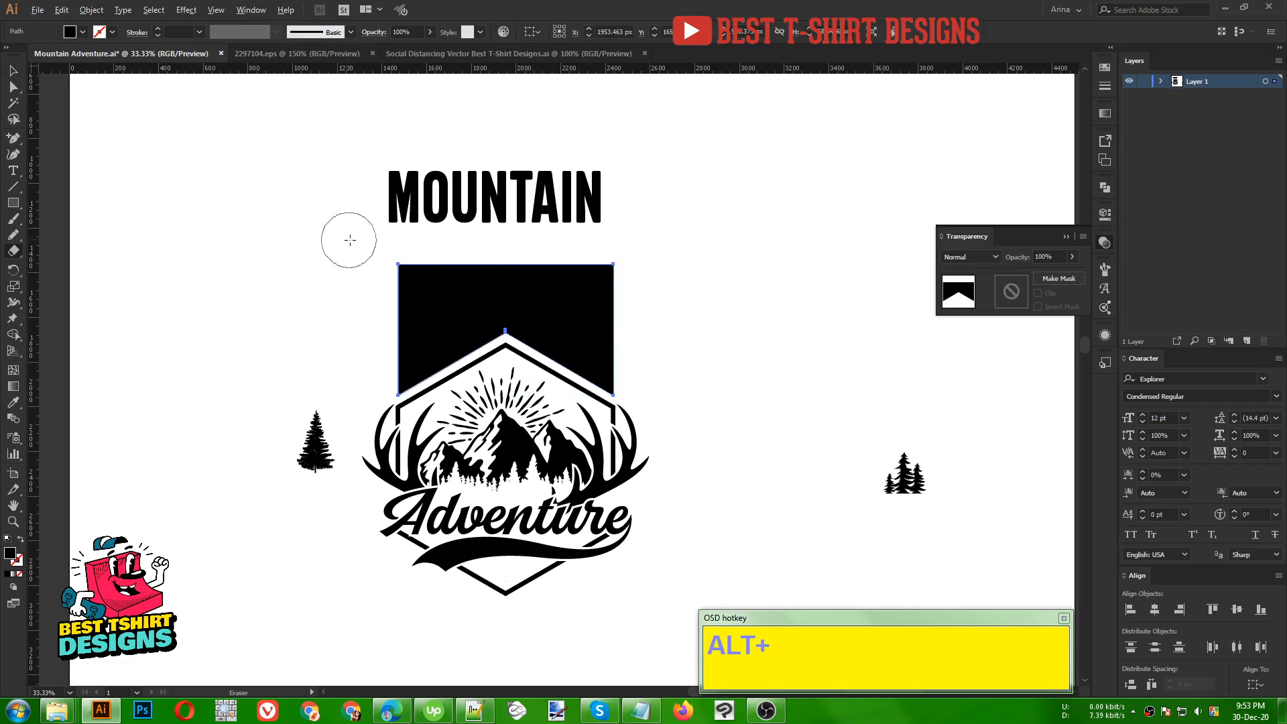
pyautogui.moveTo(339, 238); pyautogui.dragTo(694, 285)
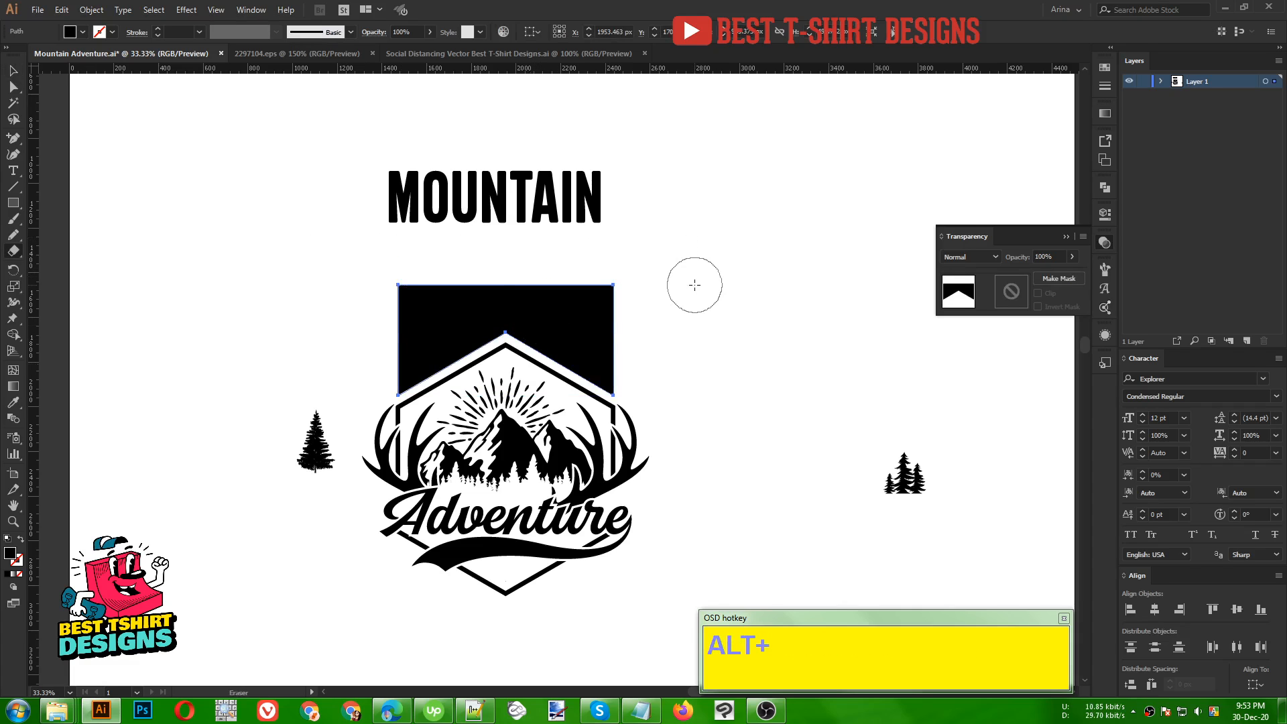
pyautogui.press('v')
pyautogui.click(690, 345)
# - Convert the MOUNTAIN text to outlines and place it behind the notched shape in the stacking order
pyautogui.scroll(1, 568, 317)
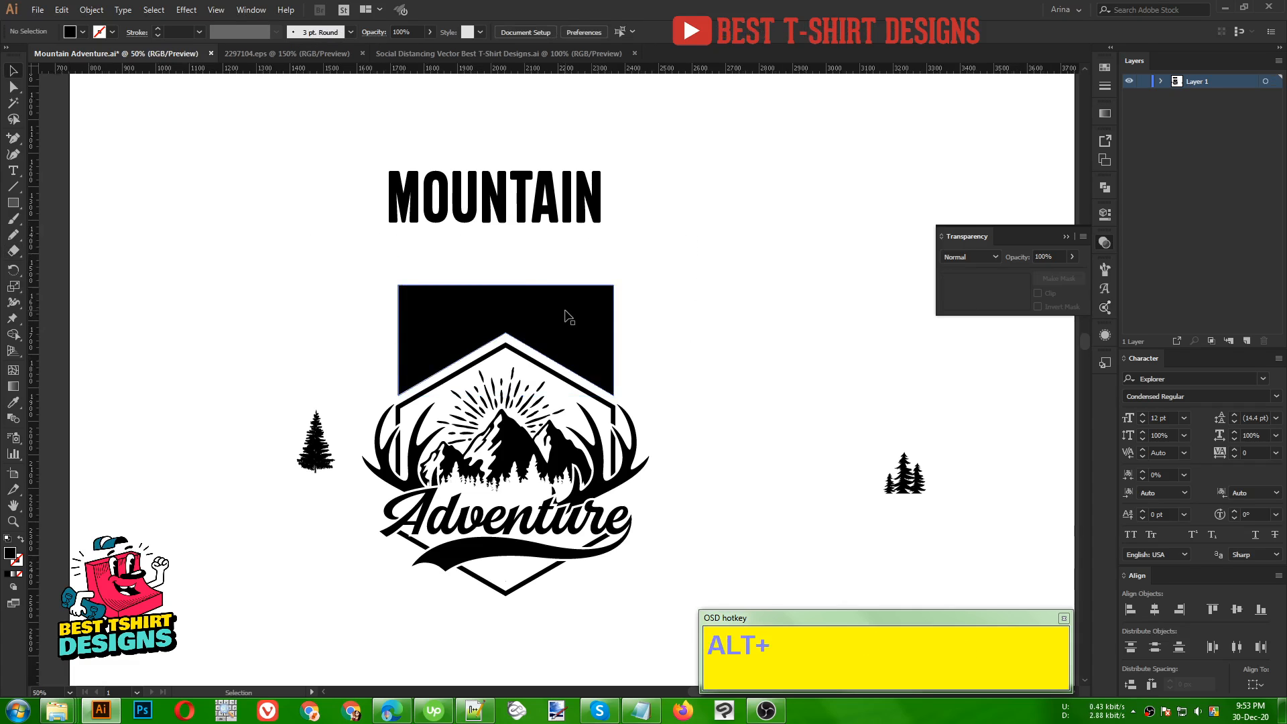
pyautogui.scroll(1, 568, 317)
pyautogui.click(478, 170)
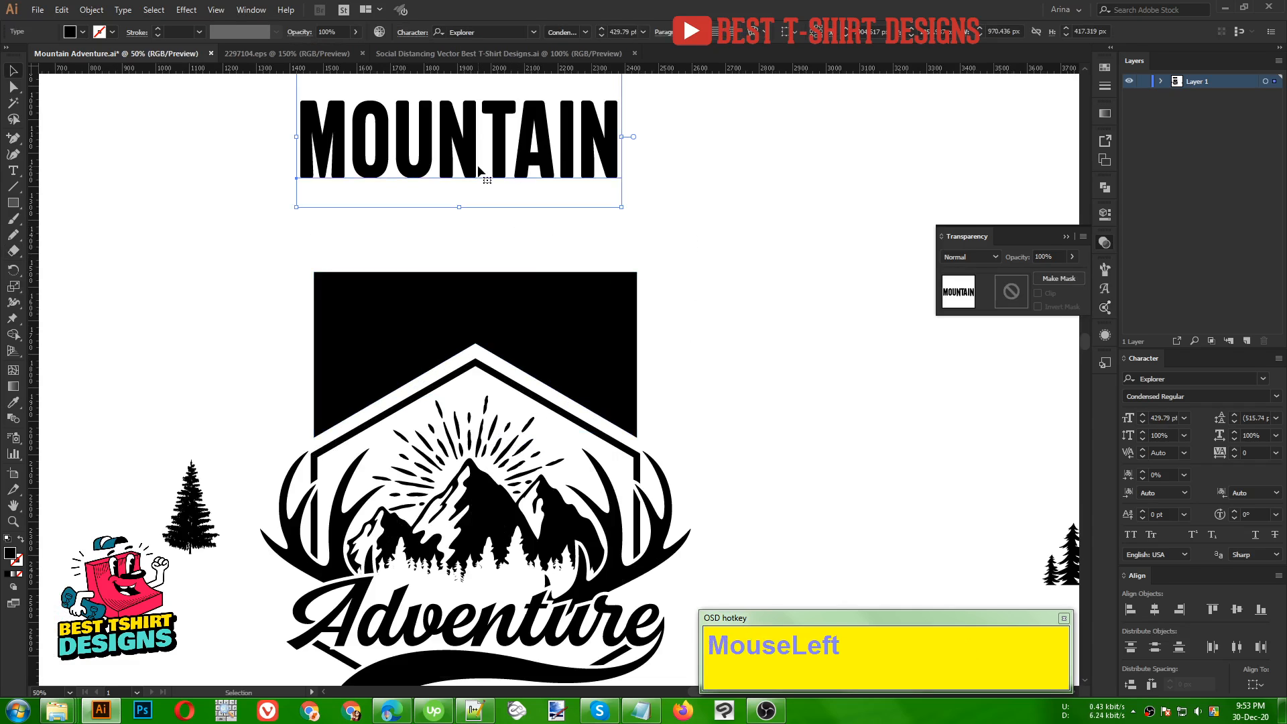
pyautogui.rightClick(478, 169)
pyautogui.click(533, 262)
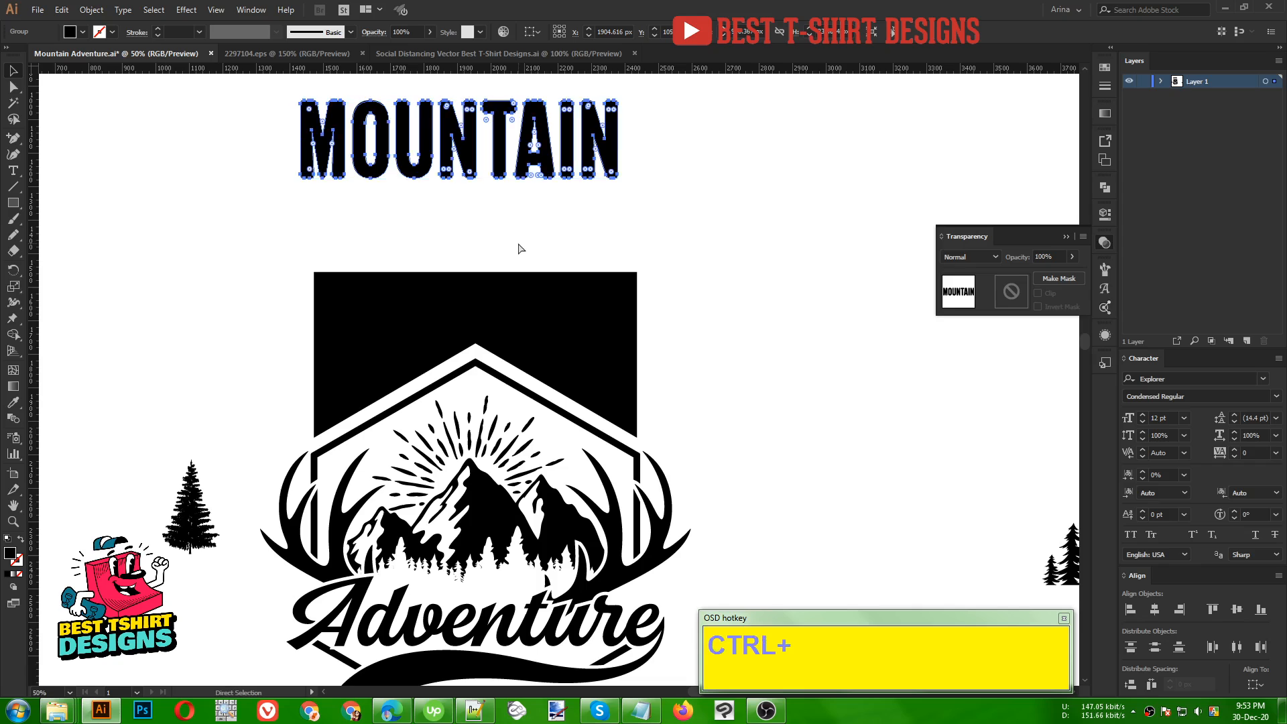
pyautogui.hotkey('ctrl', 'x')
pyautogui.hotkey('ctrl', 'b')
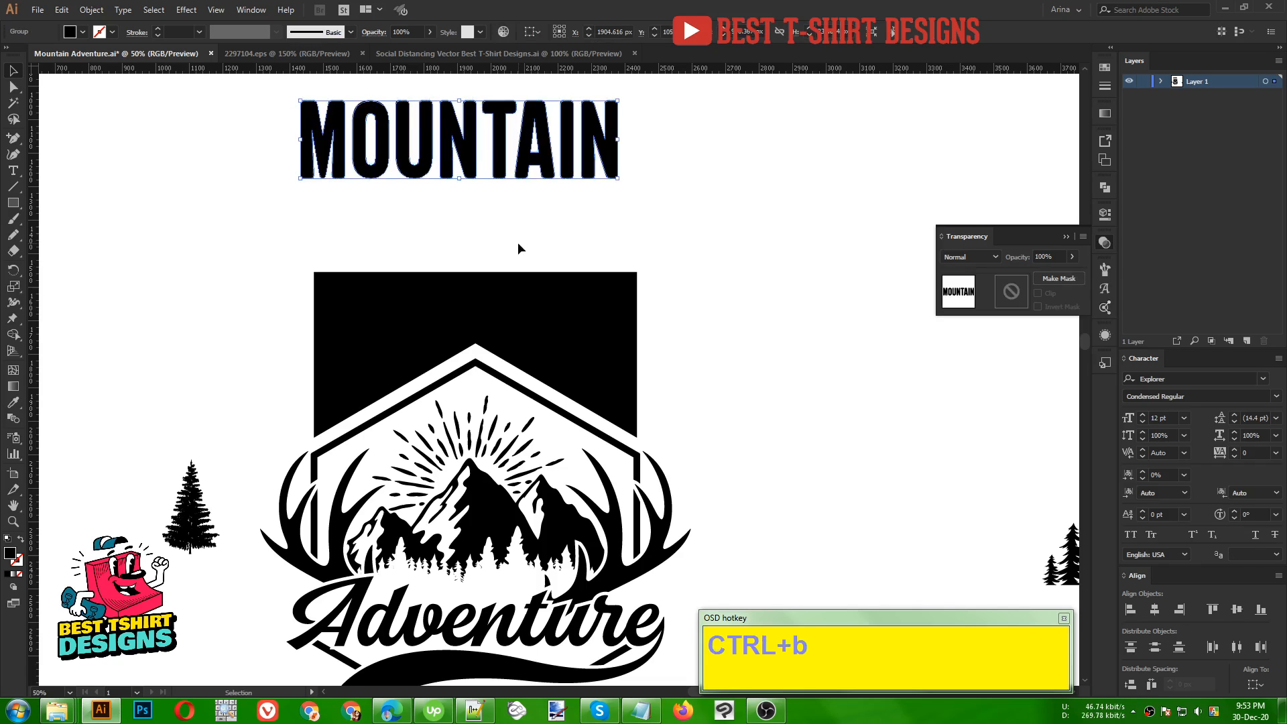
# - Envelope-distort the MOUNTAIN outlines with the notched shape as the top object, then deselect the lettering
pyautogui.keyDown('shift'); pyautogui.click(540, 306); pyautogui.keyUp('shift')
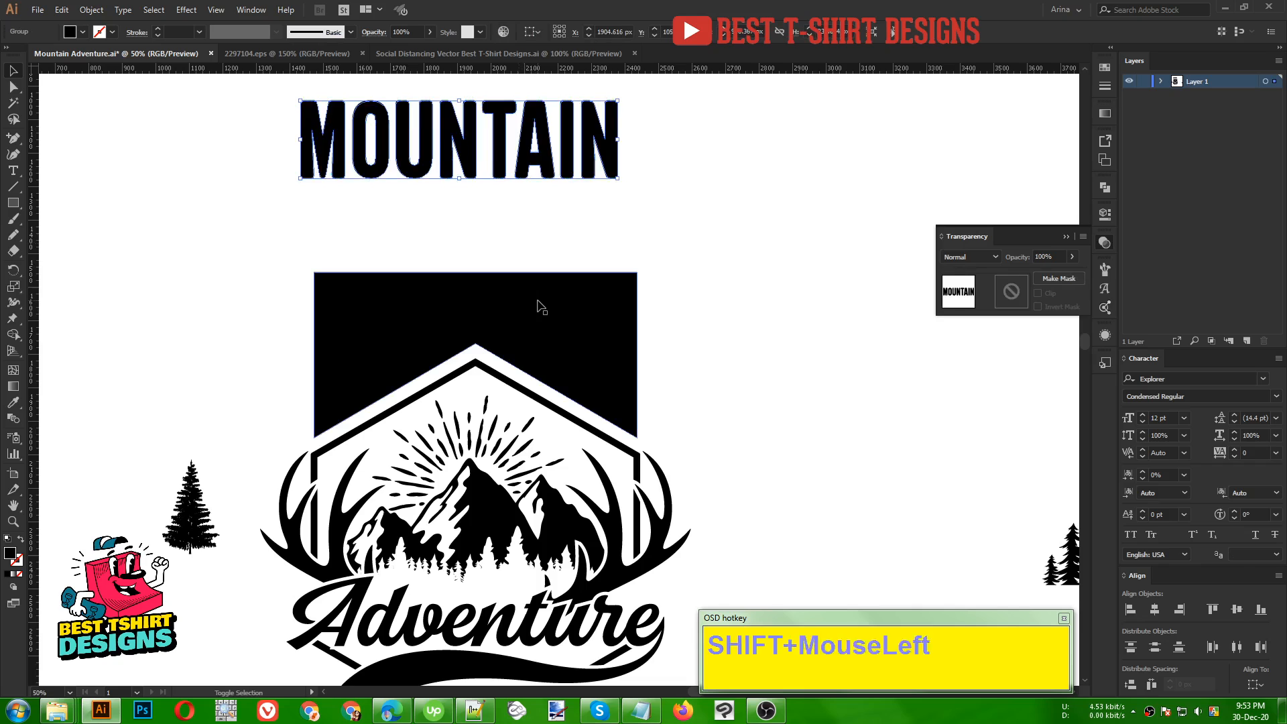
pyautogui.click(521, 228)
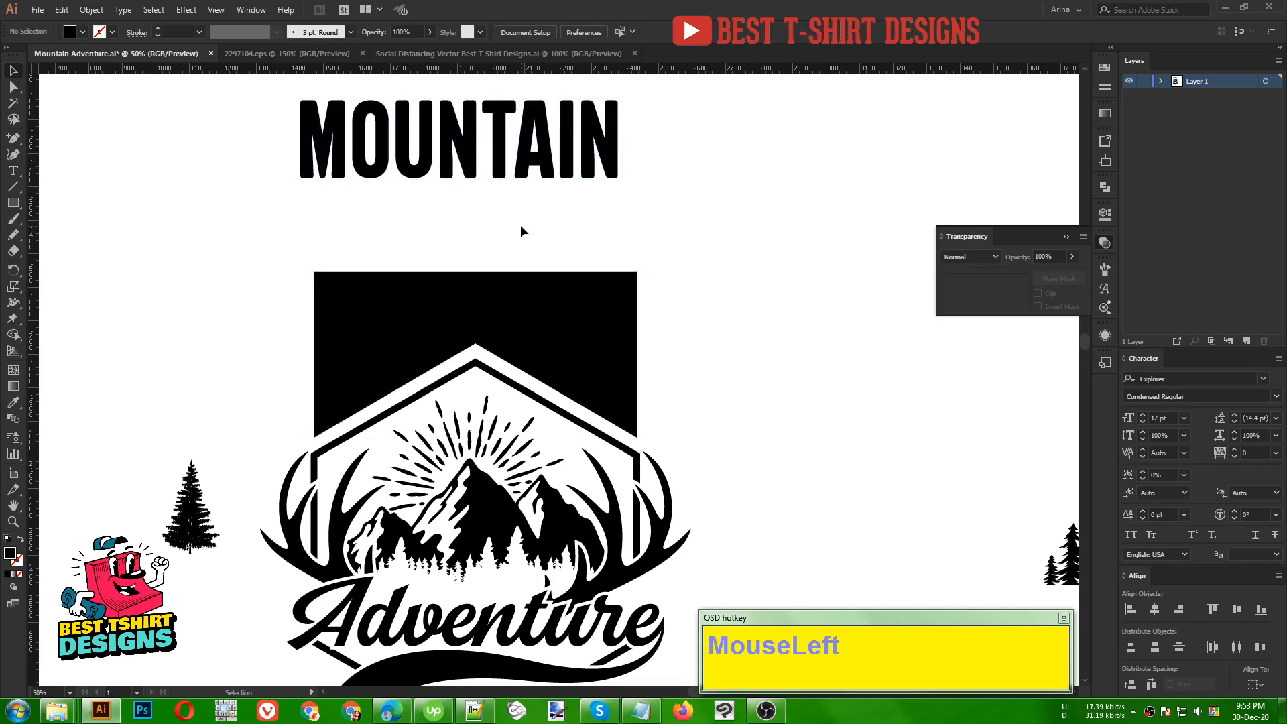
pyautogui.click(521, 179)
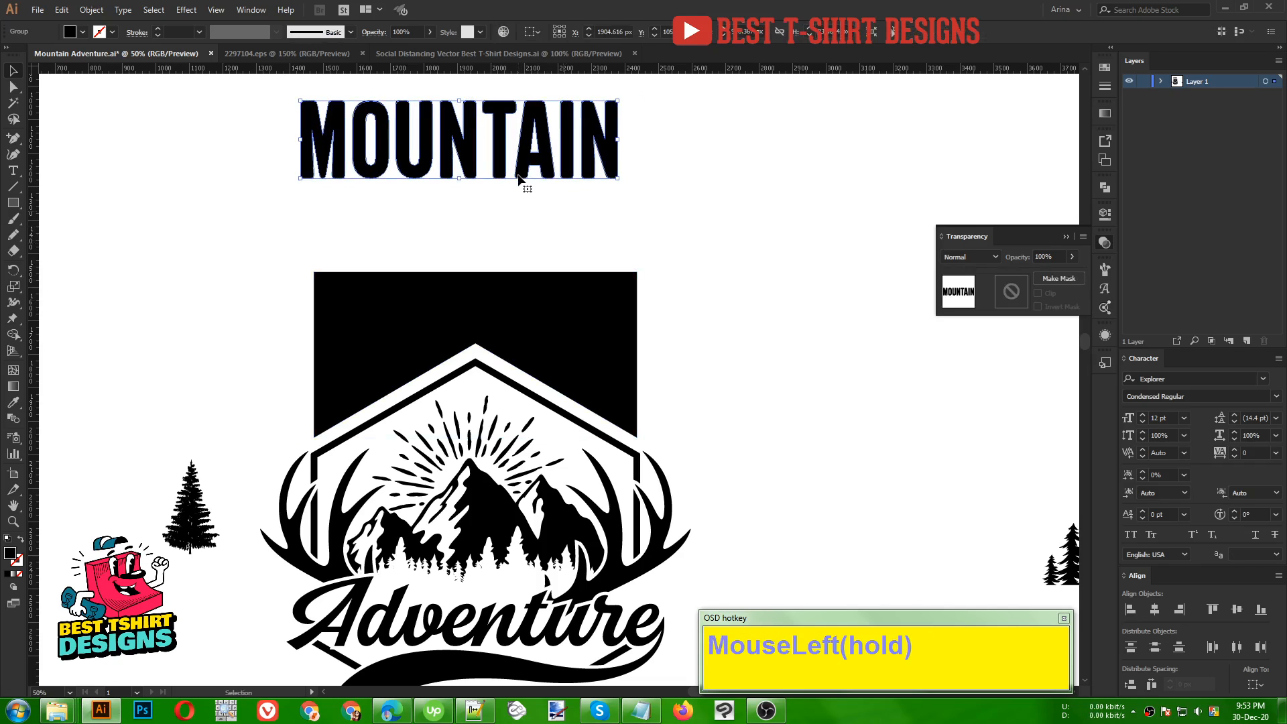
pyautogui.click(535, 326)
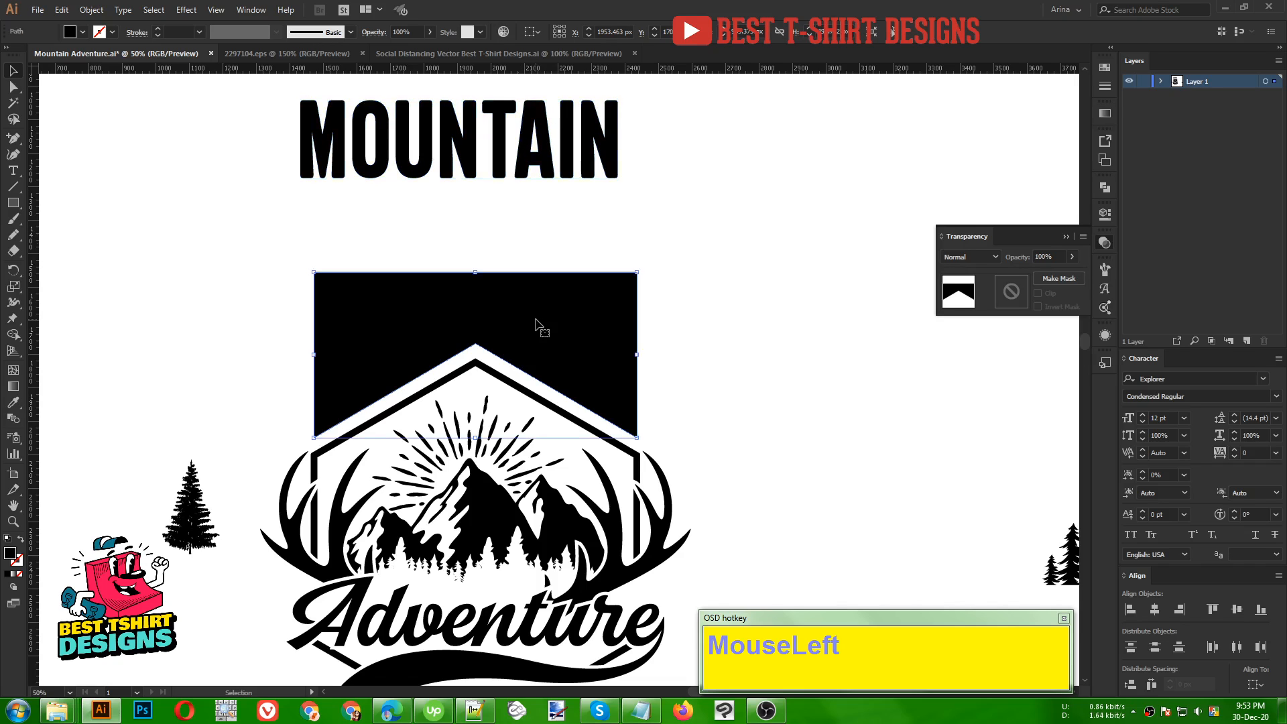
pyautogui.keyDown('shift'); pyautogui.click(528, 173); pyautogui.keyUp('shift')
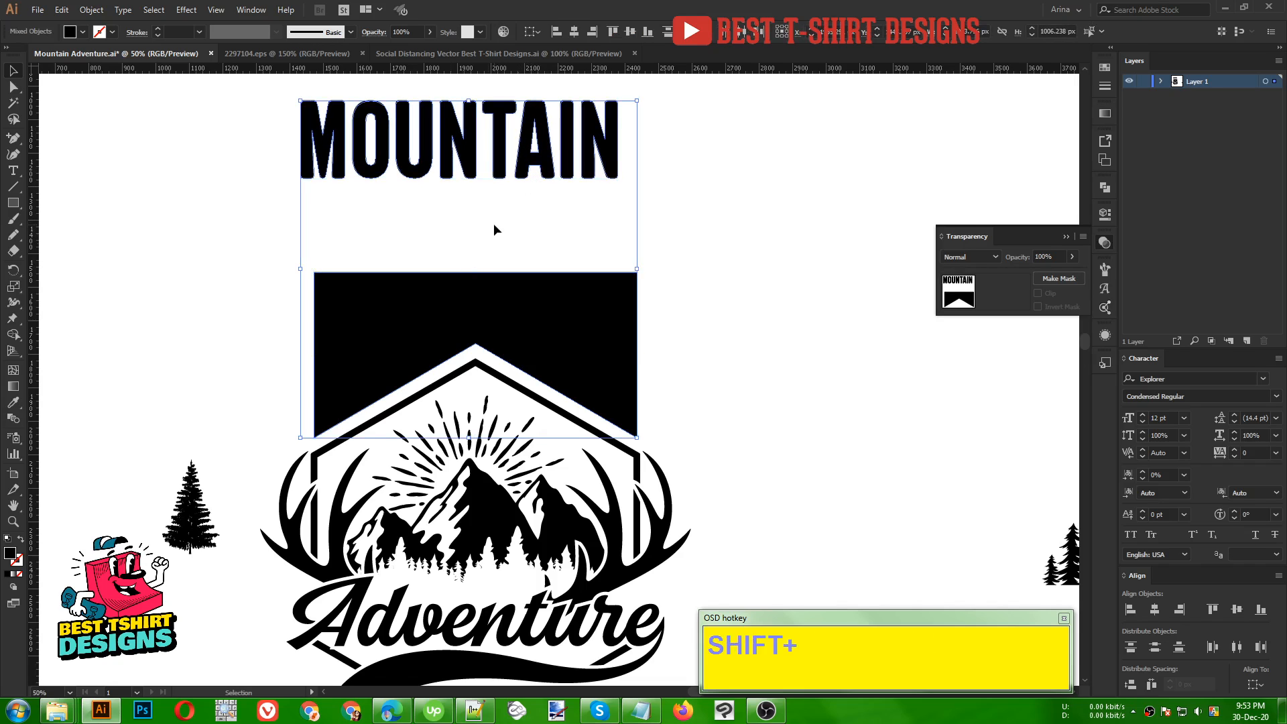
pyautogui.moveTo(92, 12); pyautogui.dragTo(142, 394)
pyautogui.moveTo(142, 382)
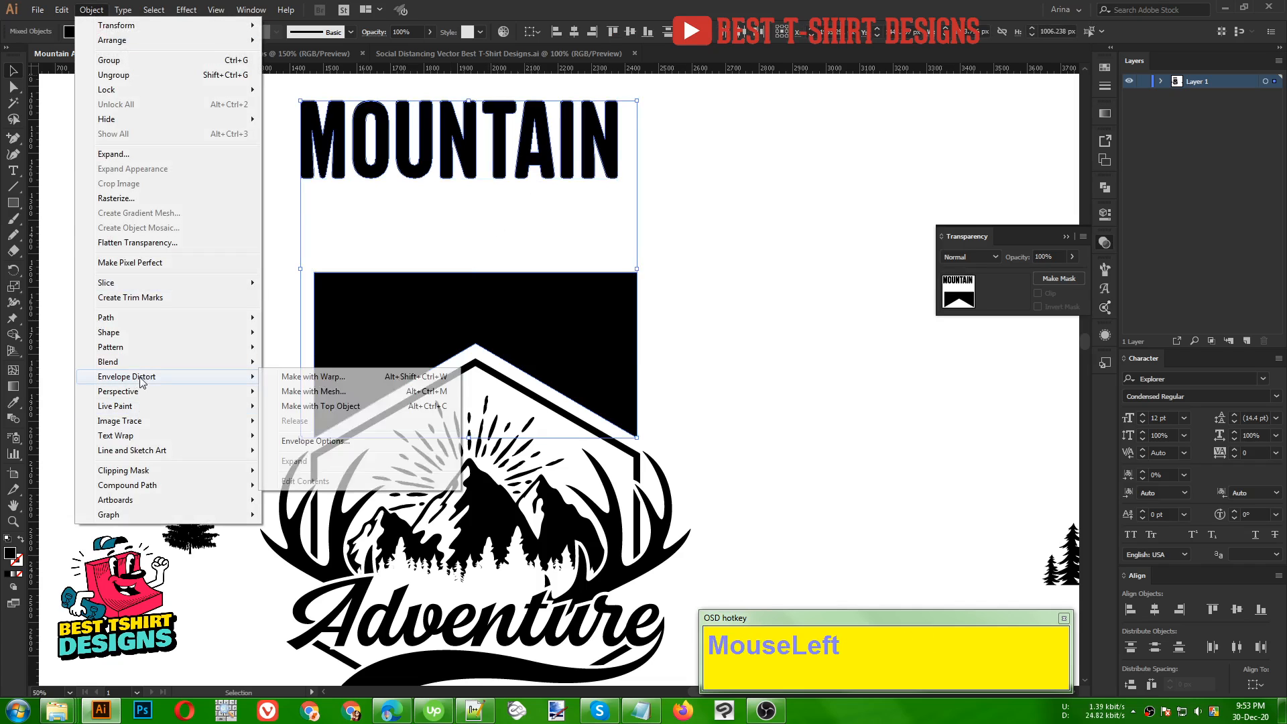
pyautogui.click(326, 409)
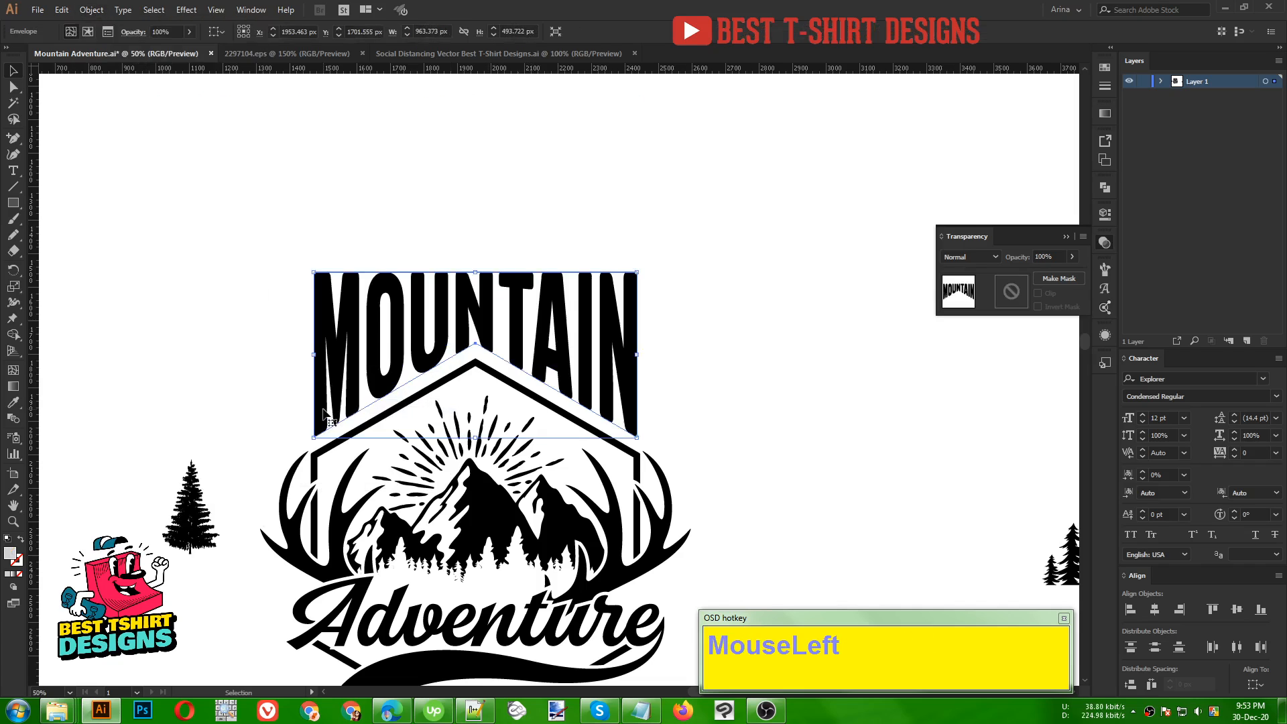
pyautogui.click(698, 430)
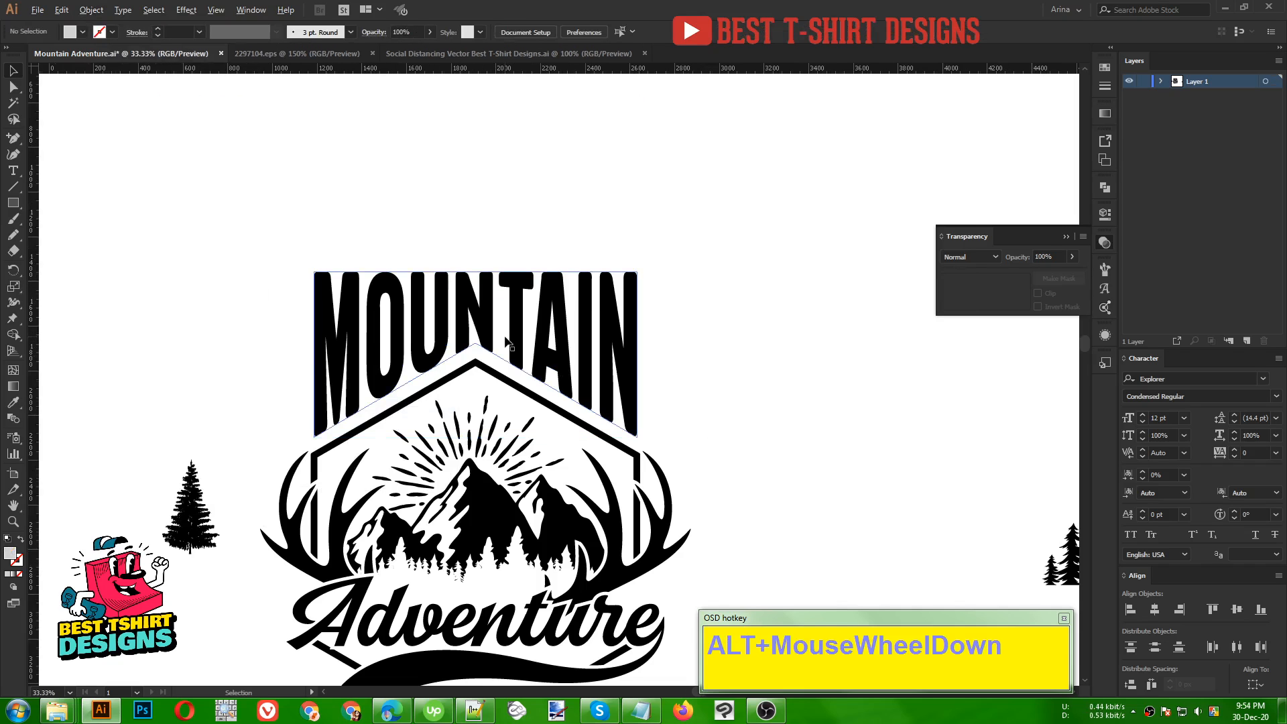
pyautogui.scroll(-1, 590, 400)
pyautogui.scroll(-1, 589, 400)
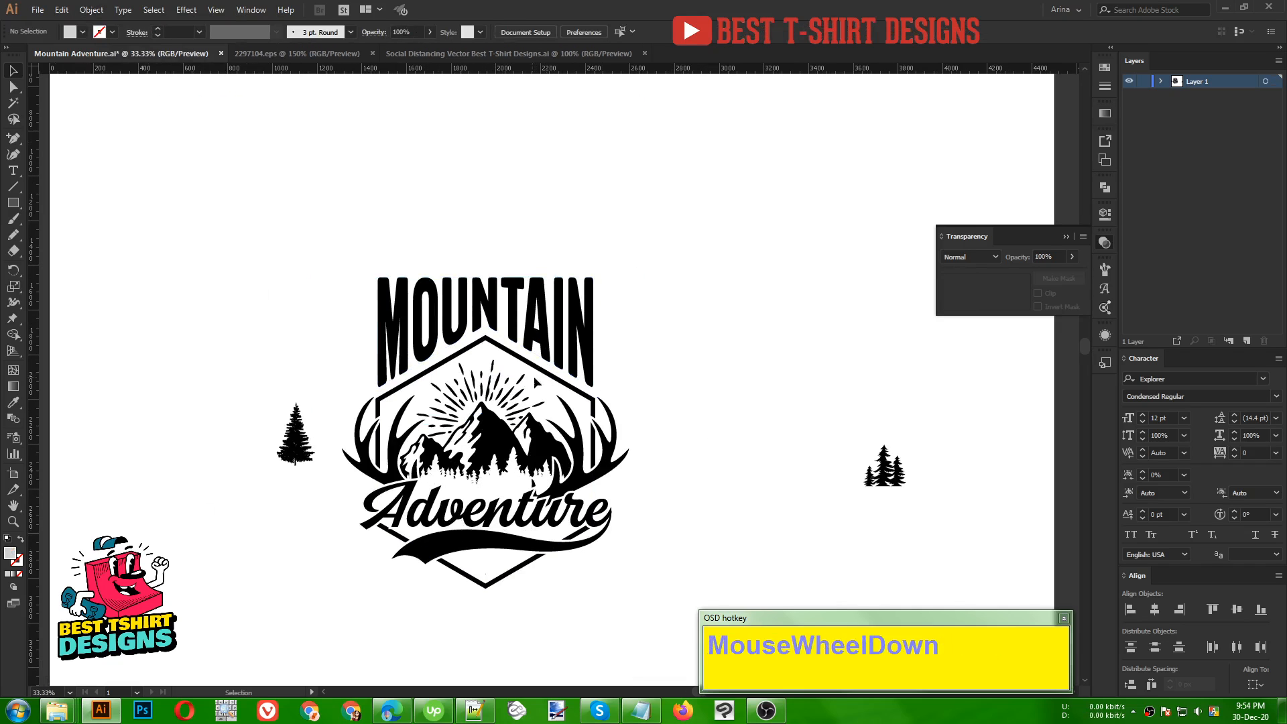
pyautogui.click(656, 391)
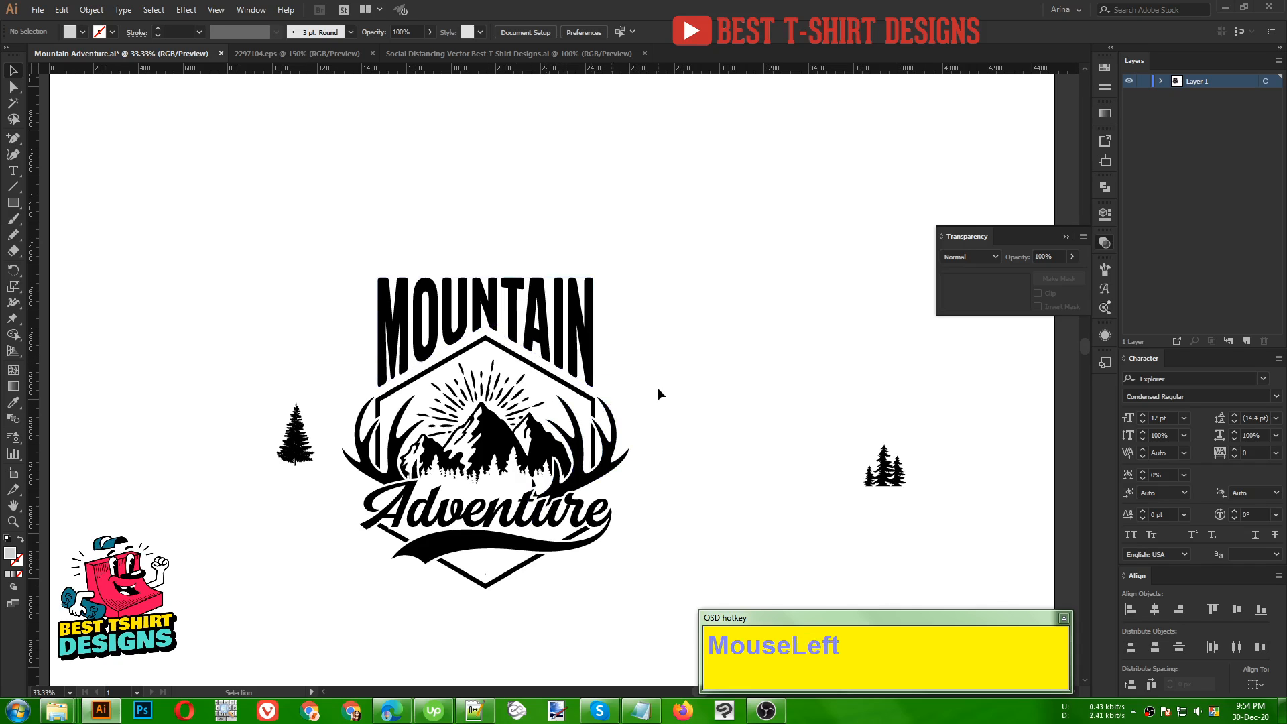
# - Expand the fill and stroke of the hexagon inside the masked badge group, then leave isolation mode
pyautogui.doubleClick(560, 386)
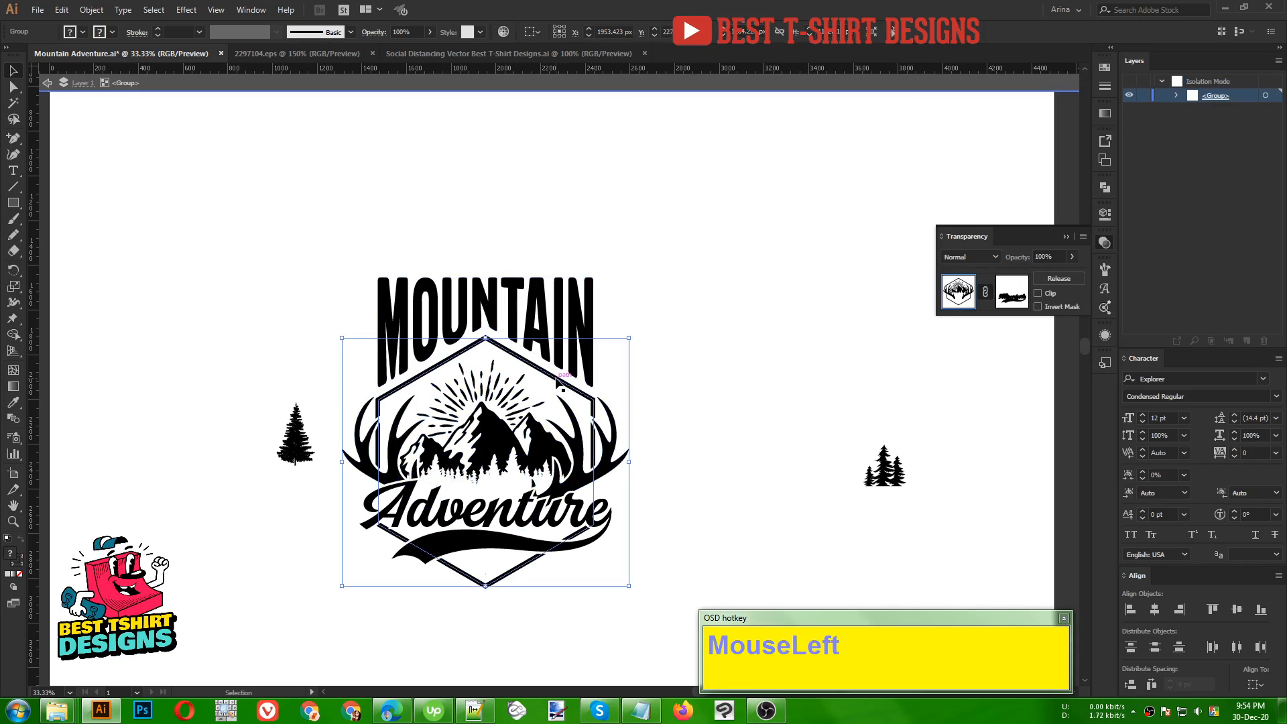
pyautogui.click(557, 379)
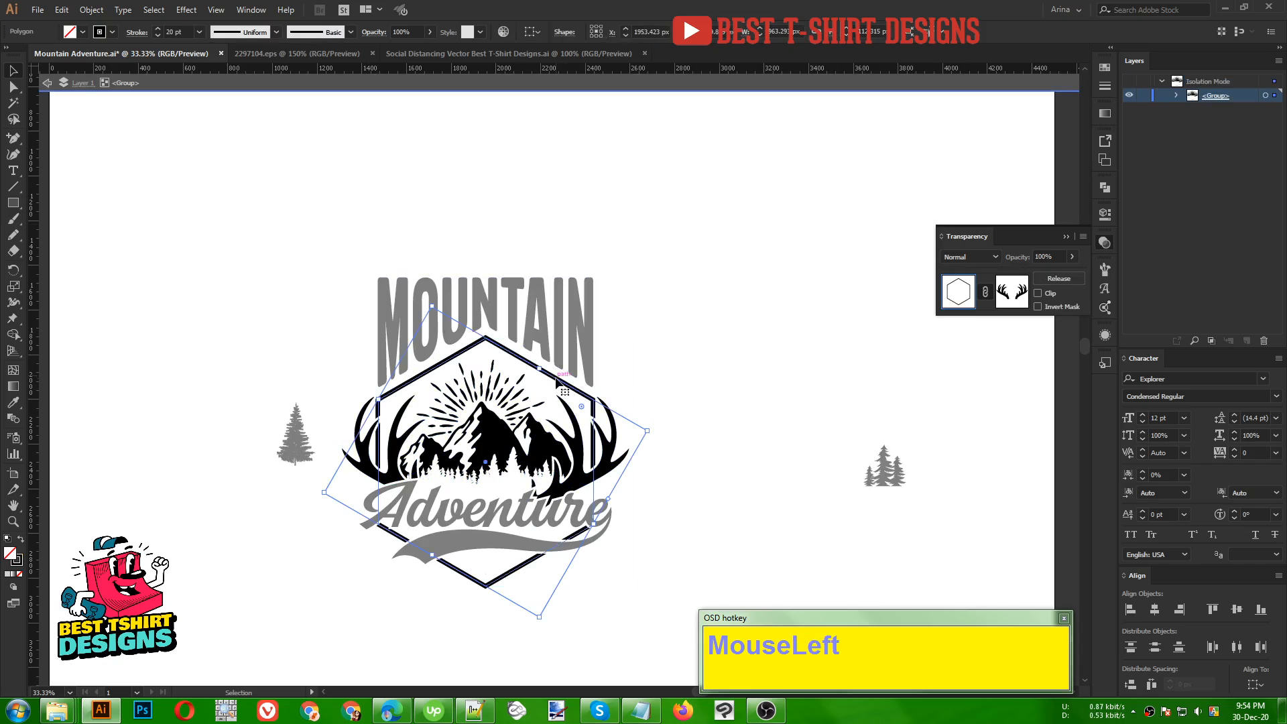
pyautogui.click(91, 10)
pyautogui.click(111, 158)
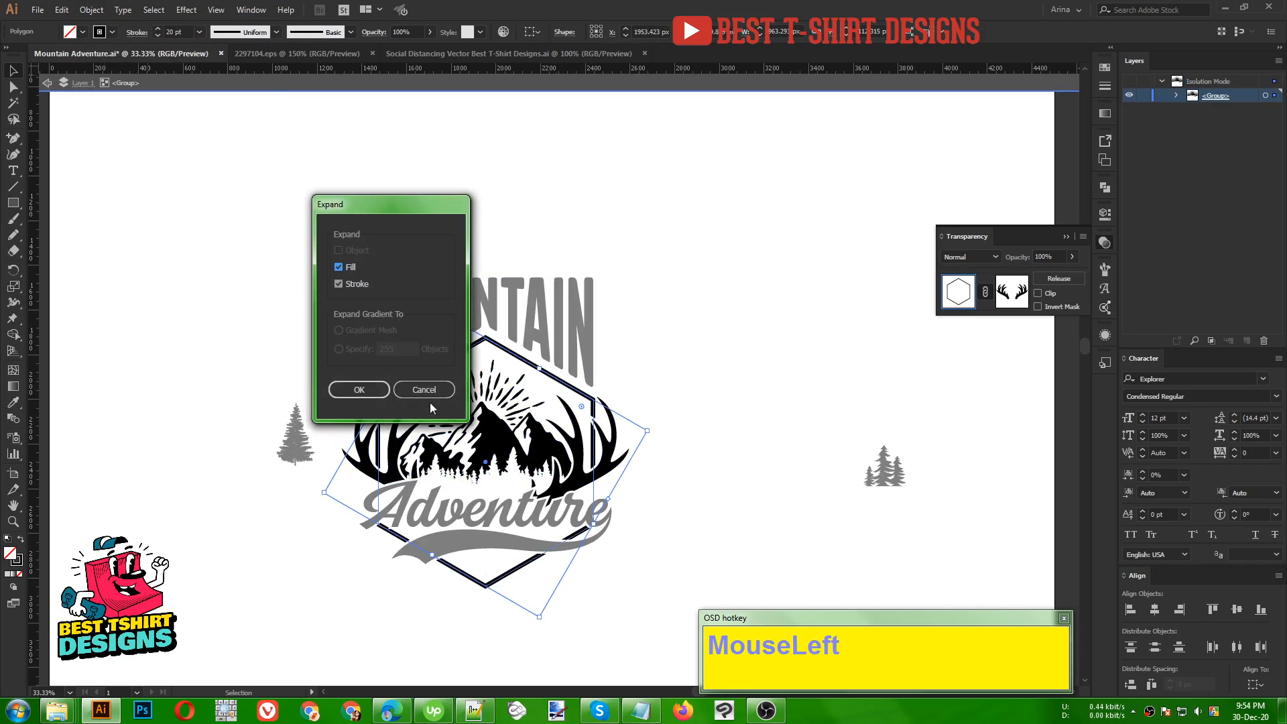
pyautogui.click(361, 391)
pyautogui.doubleClick(662, 334)
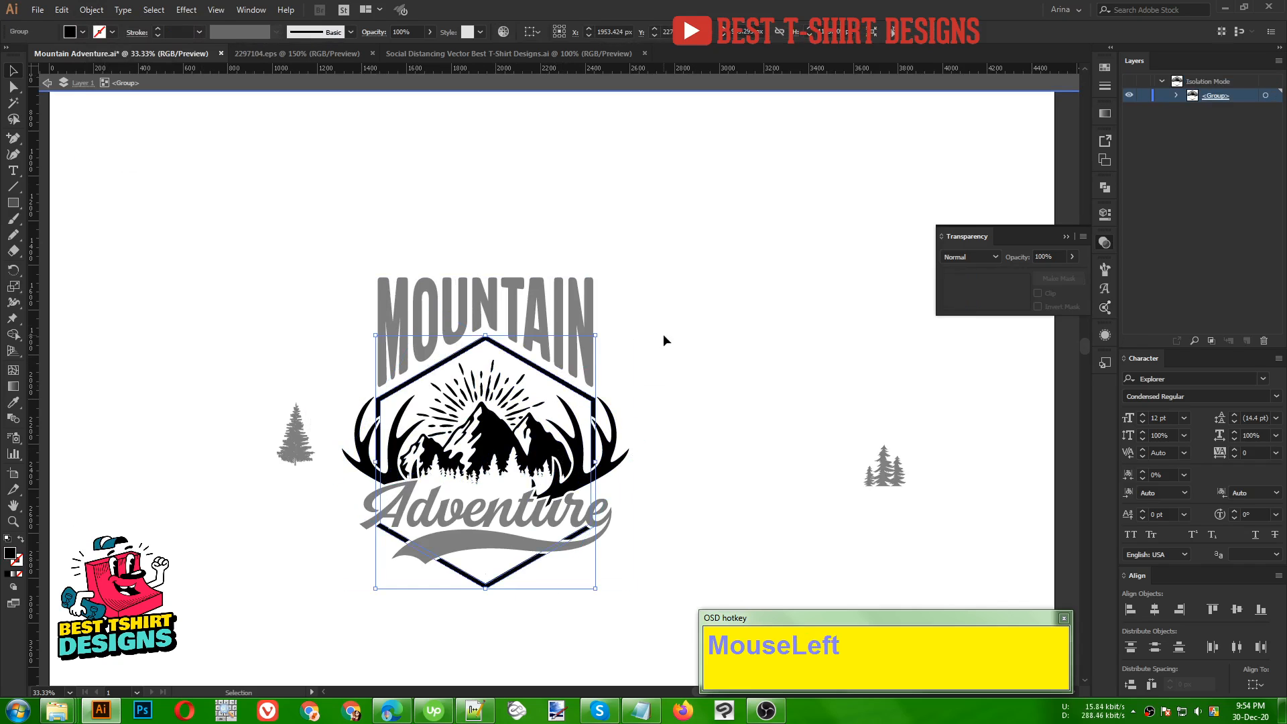
# - Widen the MOUNTAIN lettering on both sides to about 983 px so it lines up with the hexagon's outer edges
pyautogui.scroll(2, 486, 361)
pyautogui.click(570, 300)
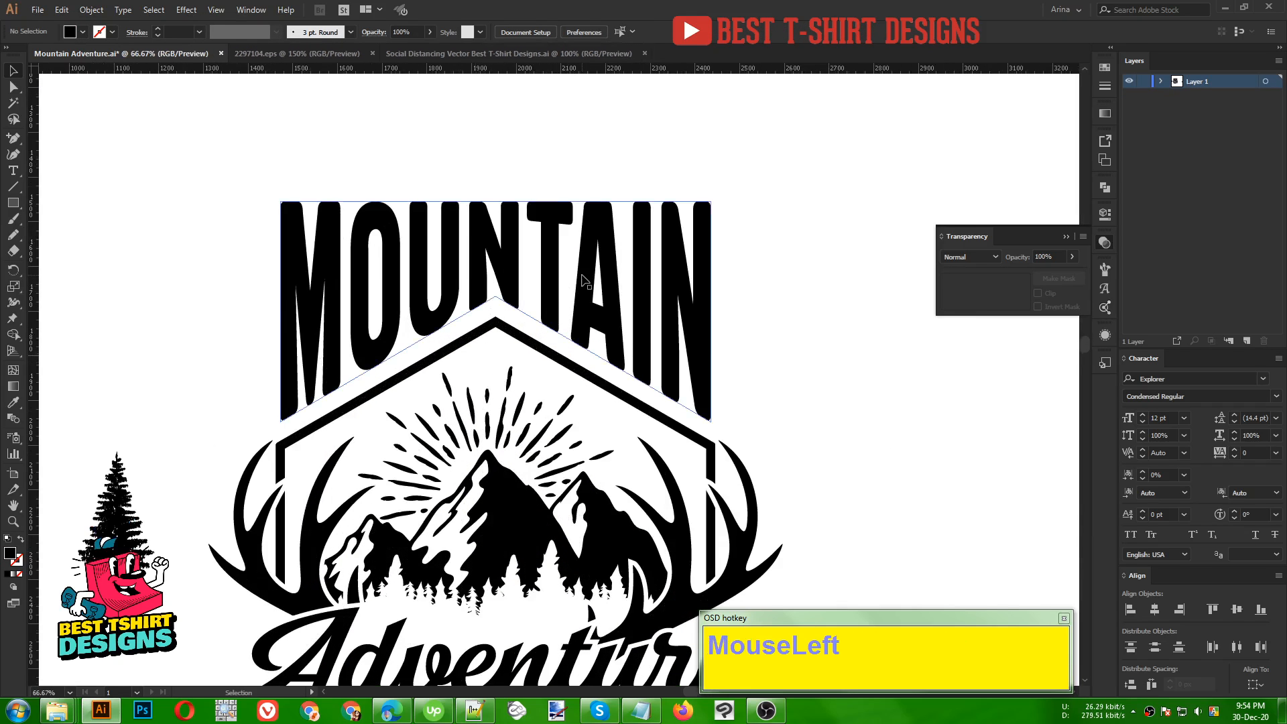
pyautogui.moveTo(715, 314); pyautogui.dragTo(719, 313)
pyautogui.moveTo(280, 312); pyautogui.dragTo(276, 311)
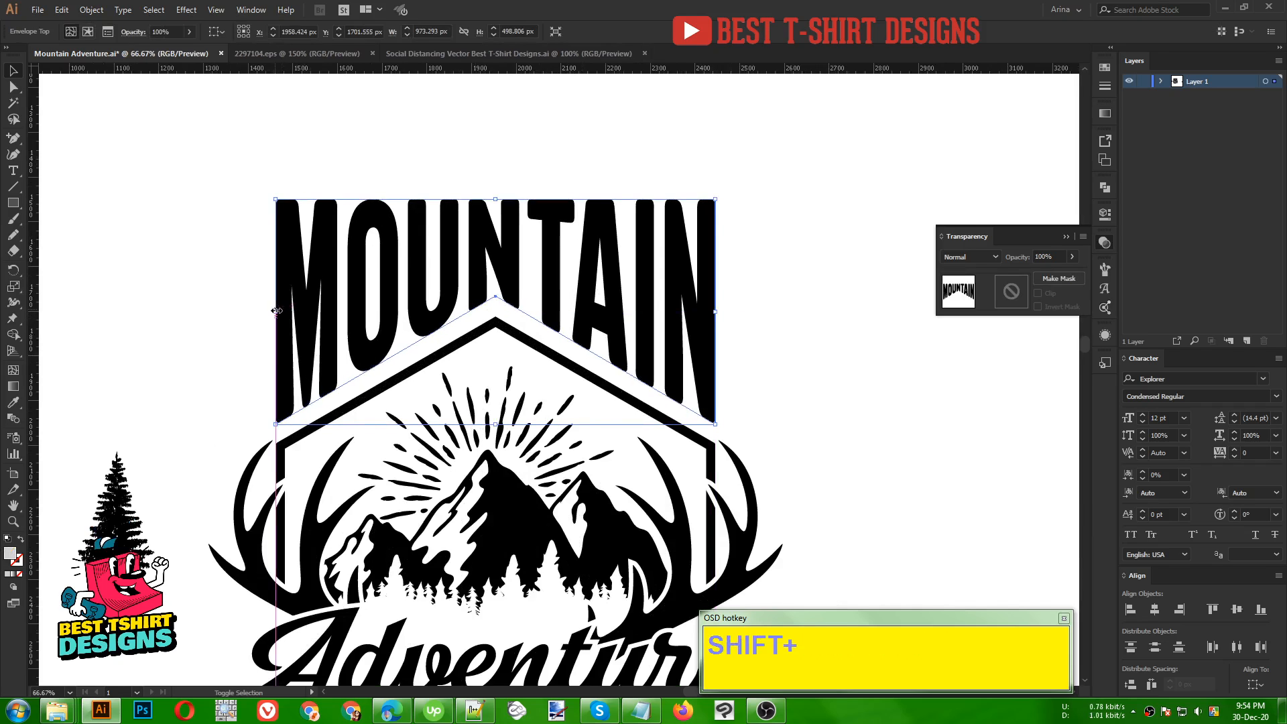
# - Nudge the MOUNTAIN lettering down to about Y 1724 px, closer to the hexagon's peak, and deselect it
pyautogui.press('Down')
pyautogui.press('Down')
pyautogui.press('Down')
pyautogui.press('Down')
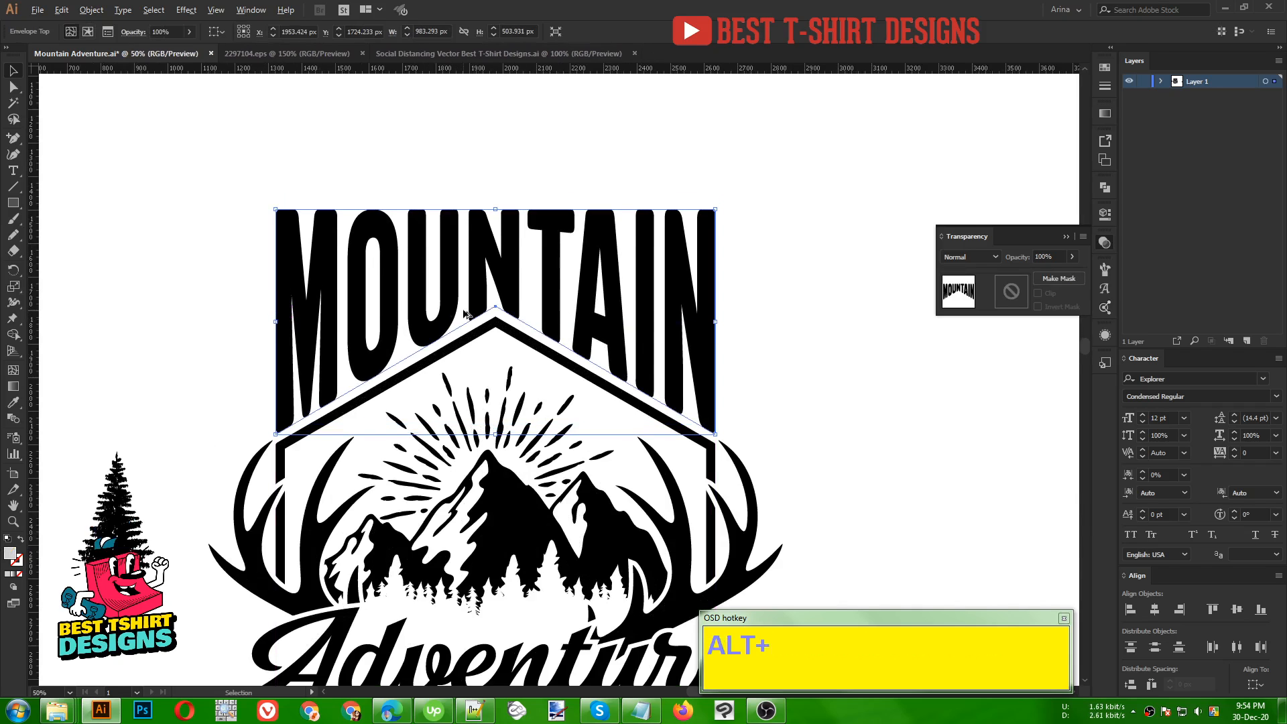
pyautogui.scroll(-1, 461, 306)
pyautogui.click(689, 356)
# - Review the assembled badge from the MOUNTAIN lettering down to the hexagon's lower tip
pyautogui.scroll(-1, 689, 356)
pyautogui.click(701, 334)
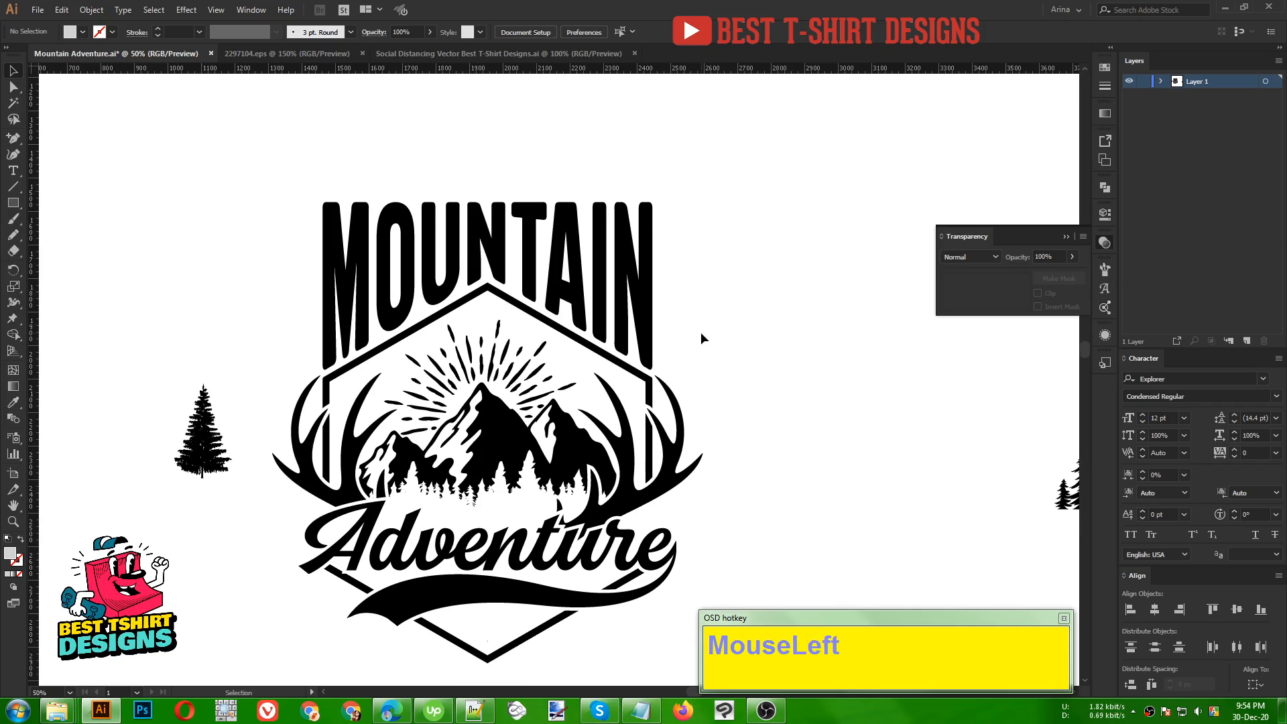
pyautogui.scroll(-1, 704, 333)
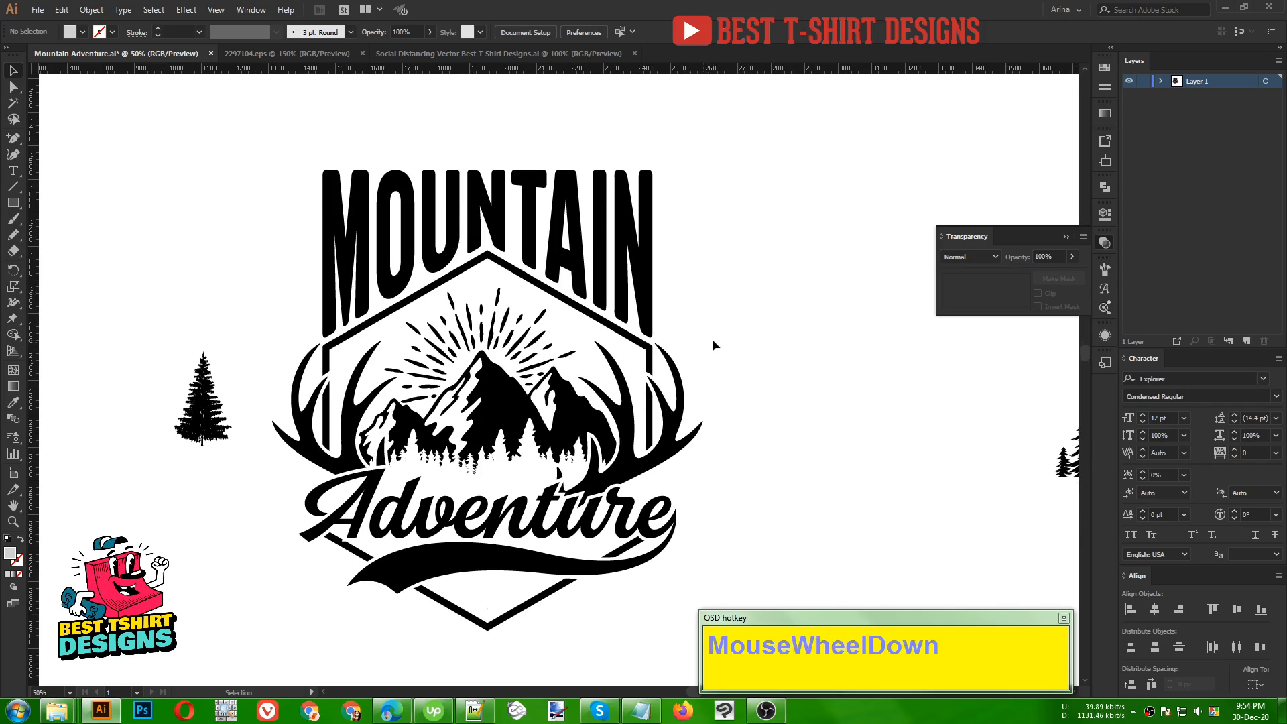
pyautogui.click(820, 436)
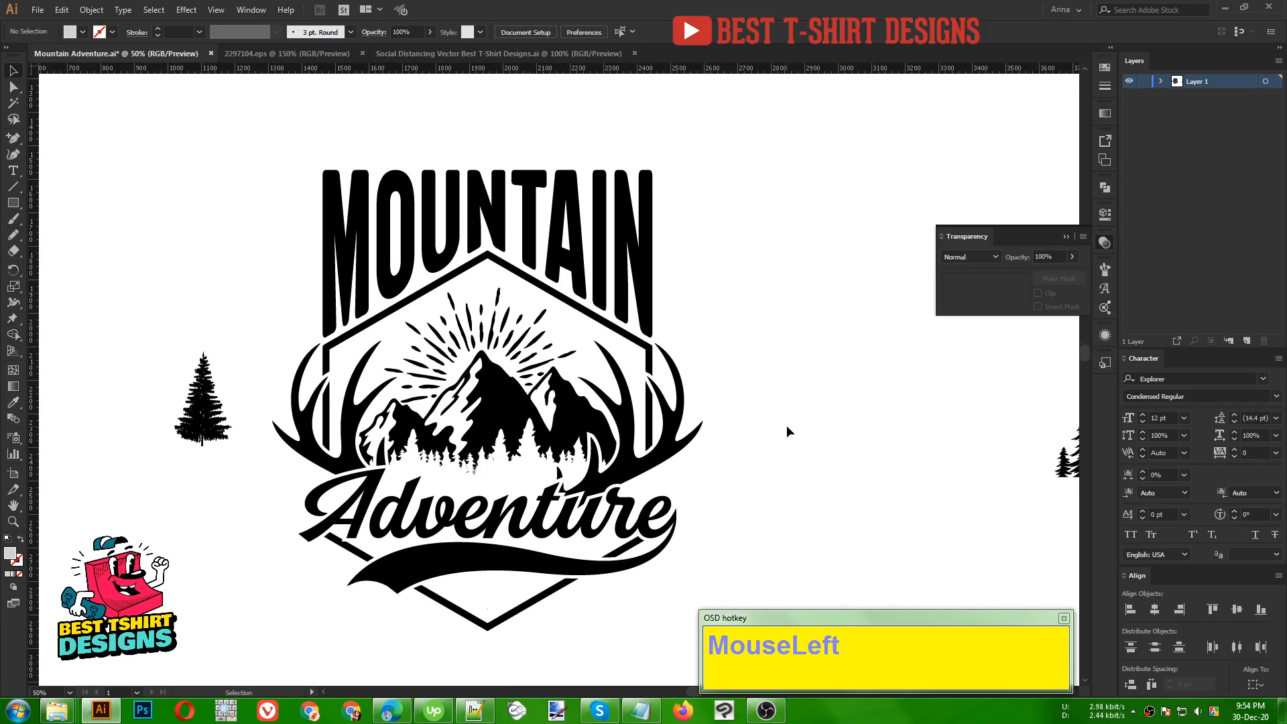
pyautogui.scroll(-3, 742, 412)
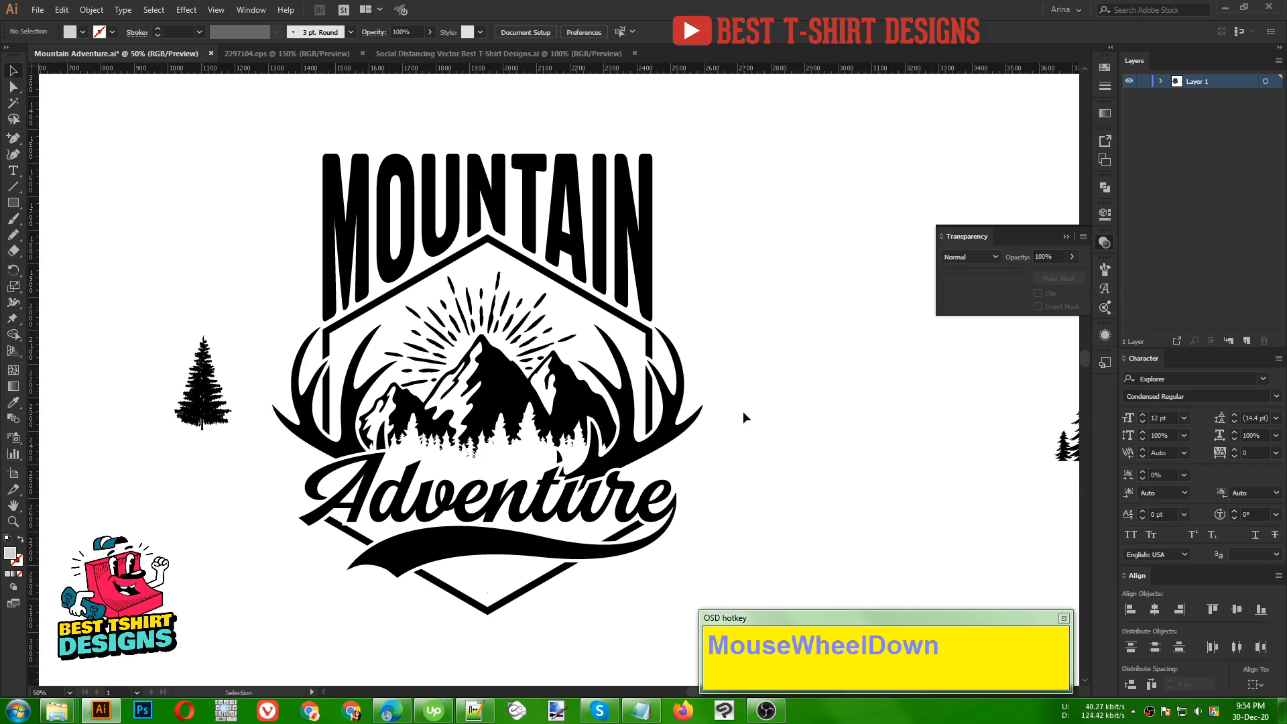
pyautogui.click(743, 412)
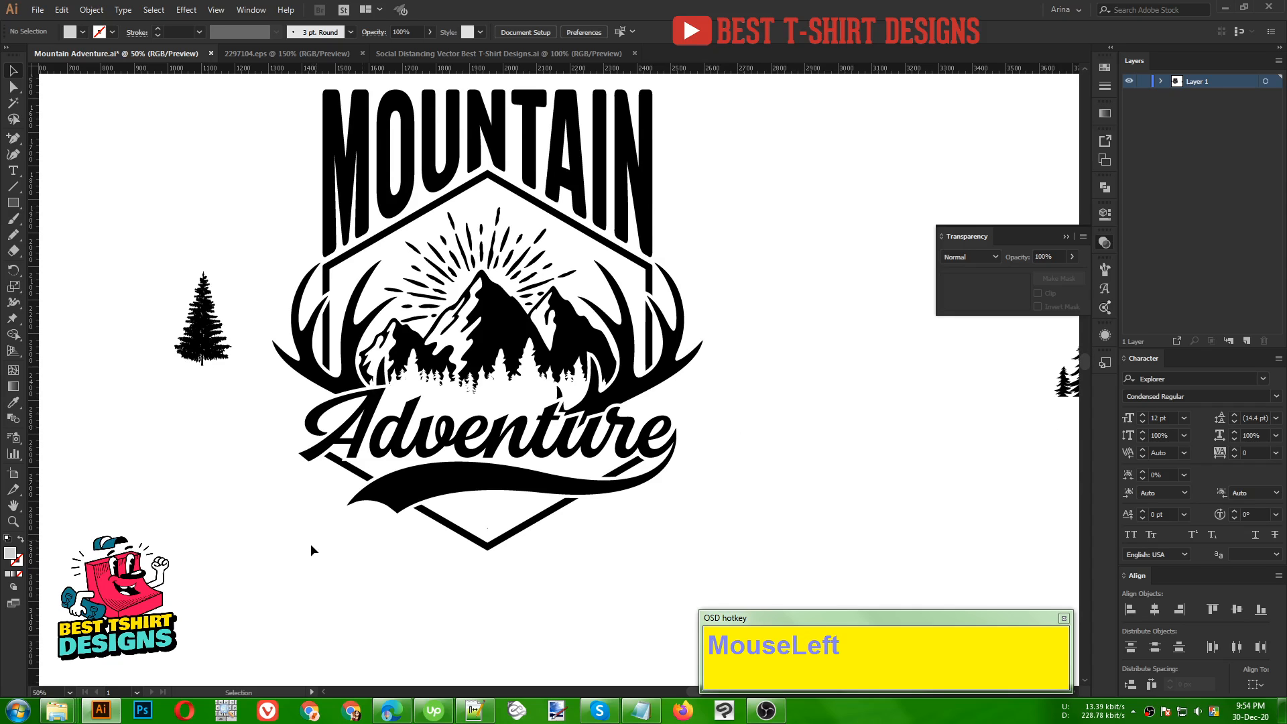
pyautogui.scroll(-1, 473, 560)
pyautogui.click(537, 624)
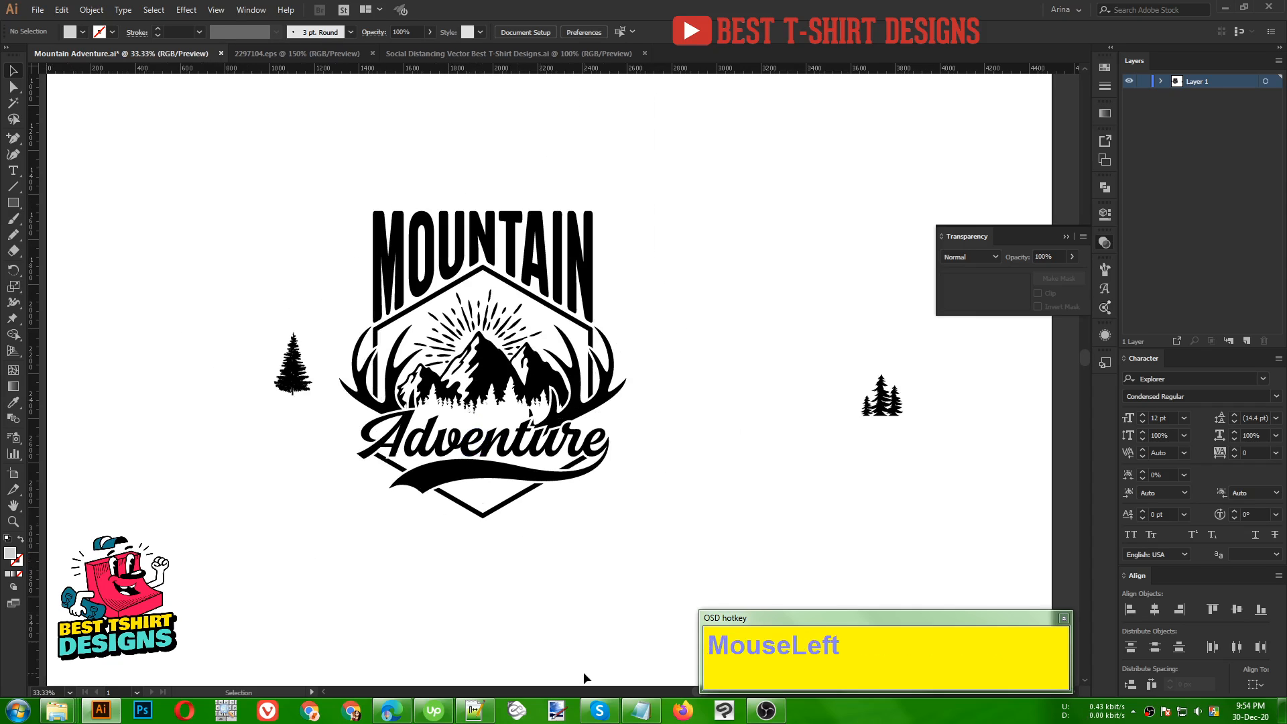
# - Add the text 2021 in the Explorer font, enlarge it to about 200 pt and place it in the hexagon's lower tip
pyautogui.click(641, 711)
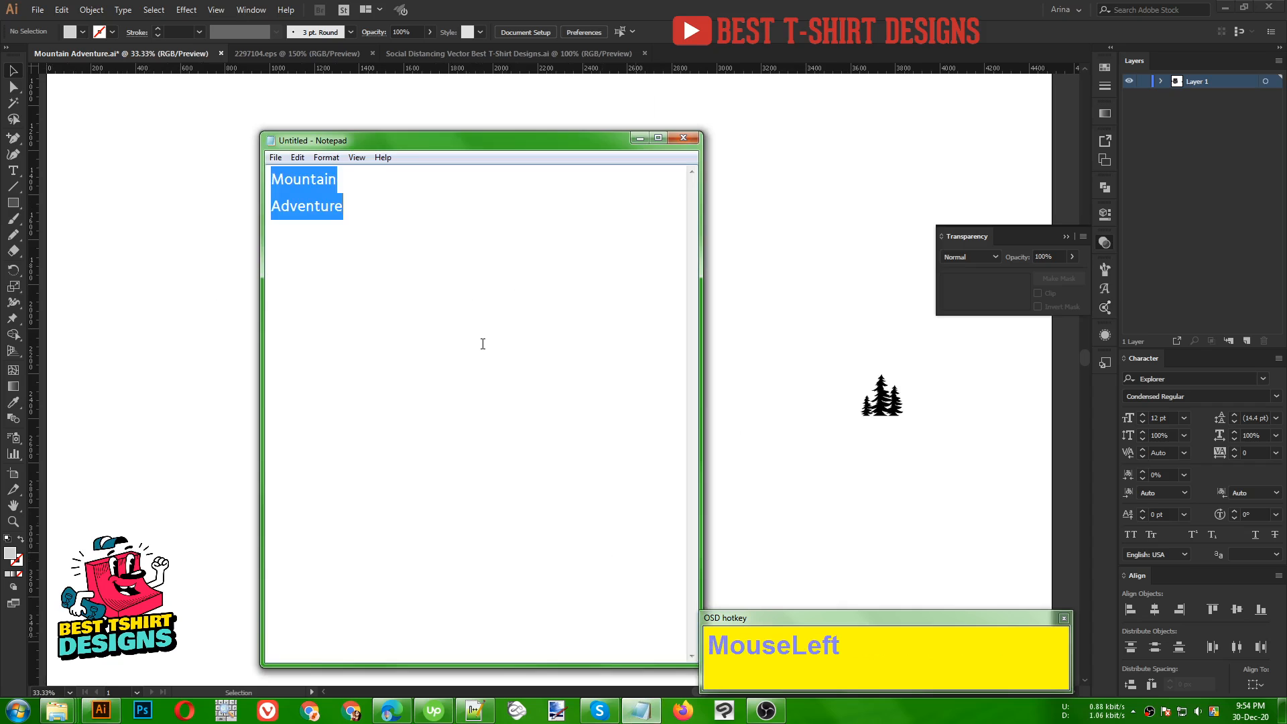
pyautogui.click(706, 293)
pyautogui.click(14, 173)
pyautogui.click(420, 620)
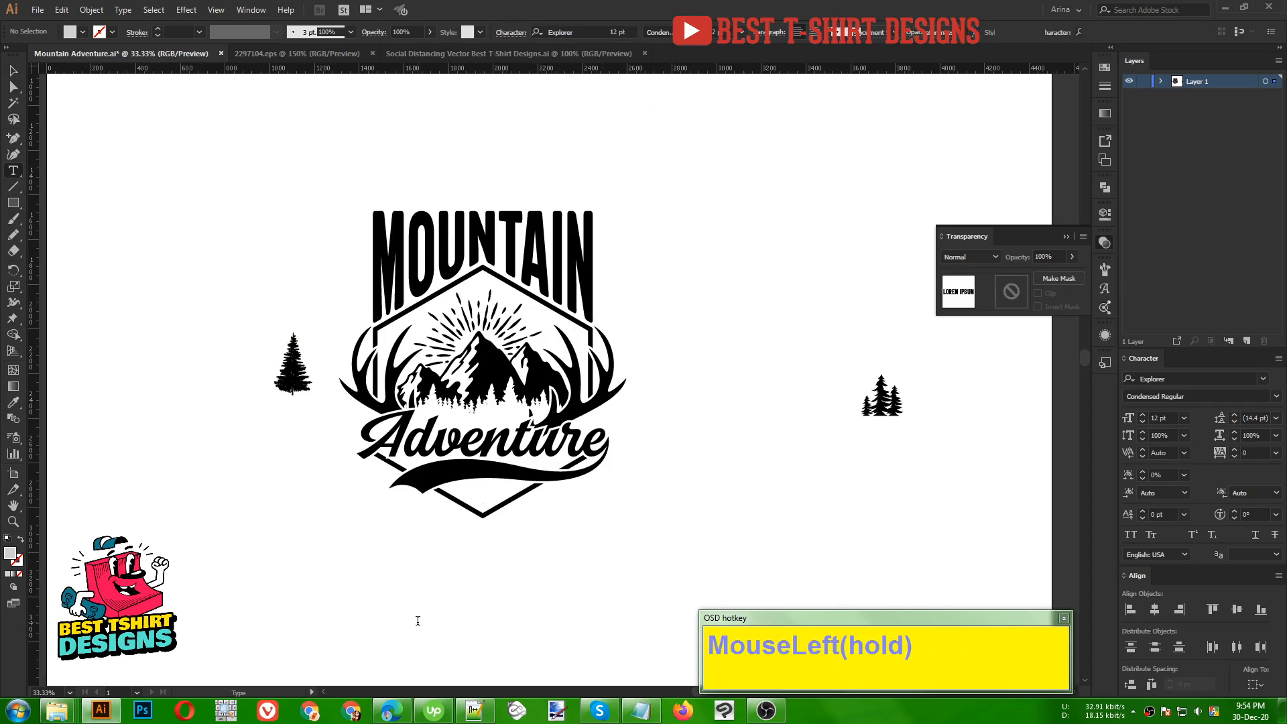
pyautogui.write('2')
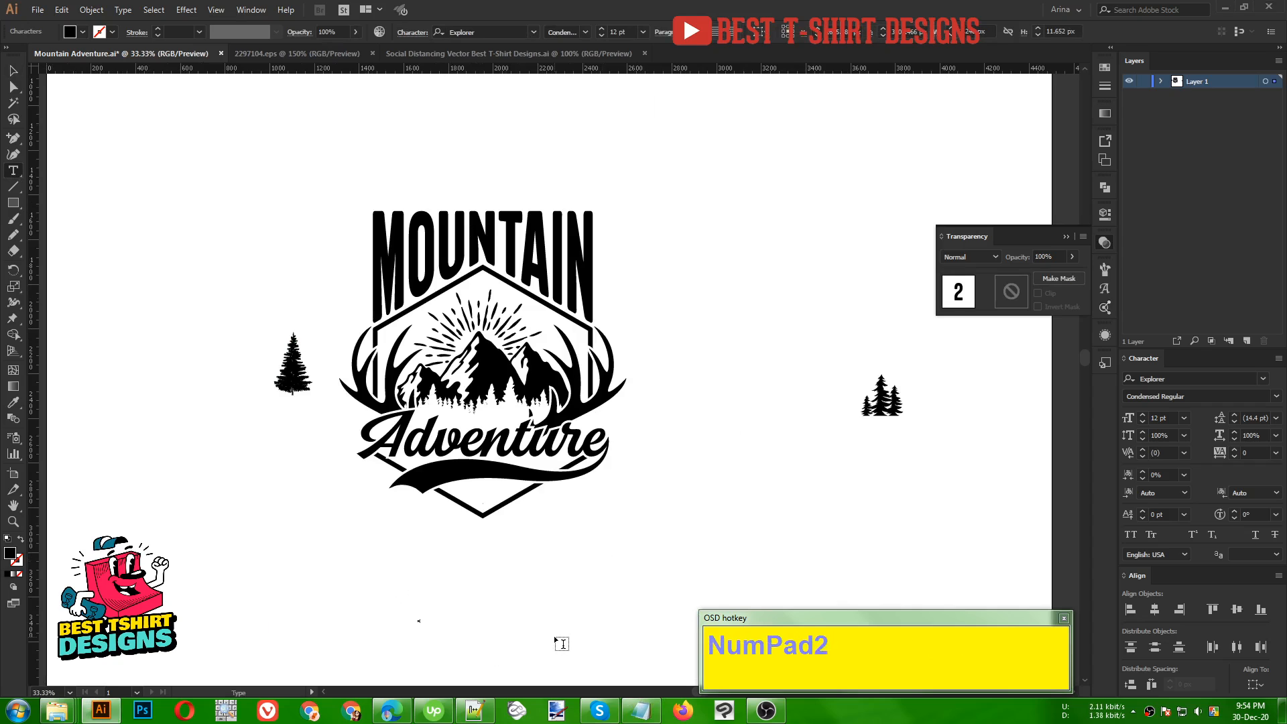
pyautogui.click(13, 70)
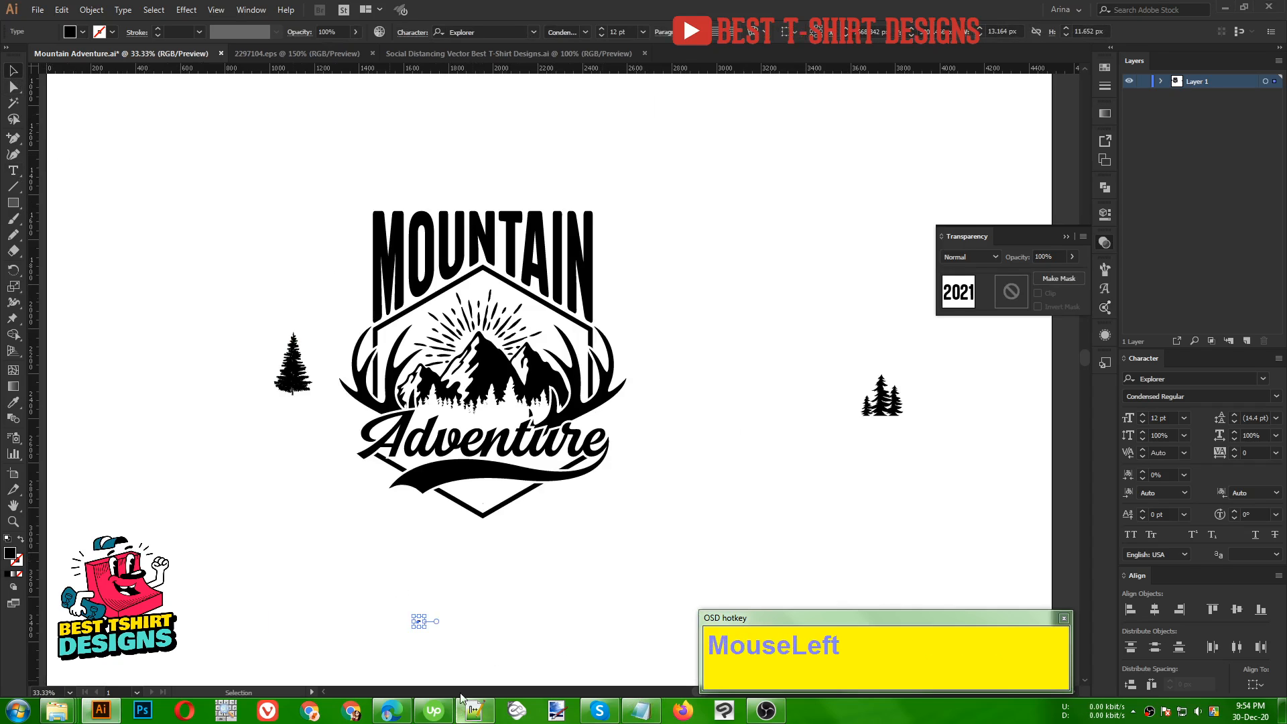
pyautogui.moveTo(423, 620); pyautogui.dragTo(486, 495)
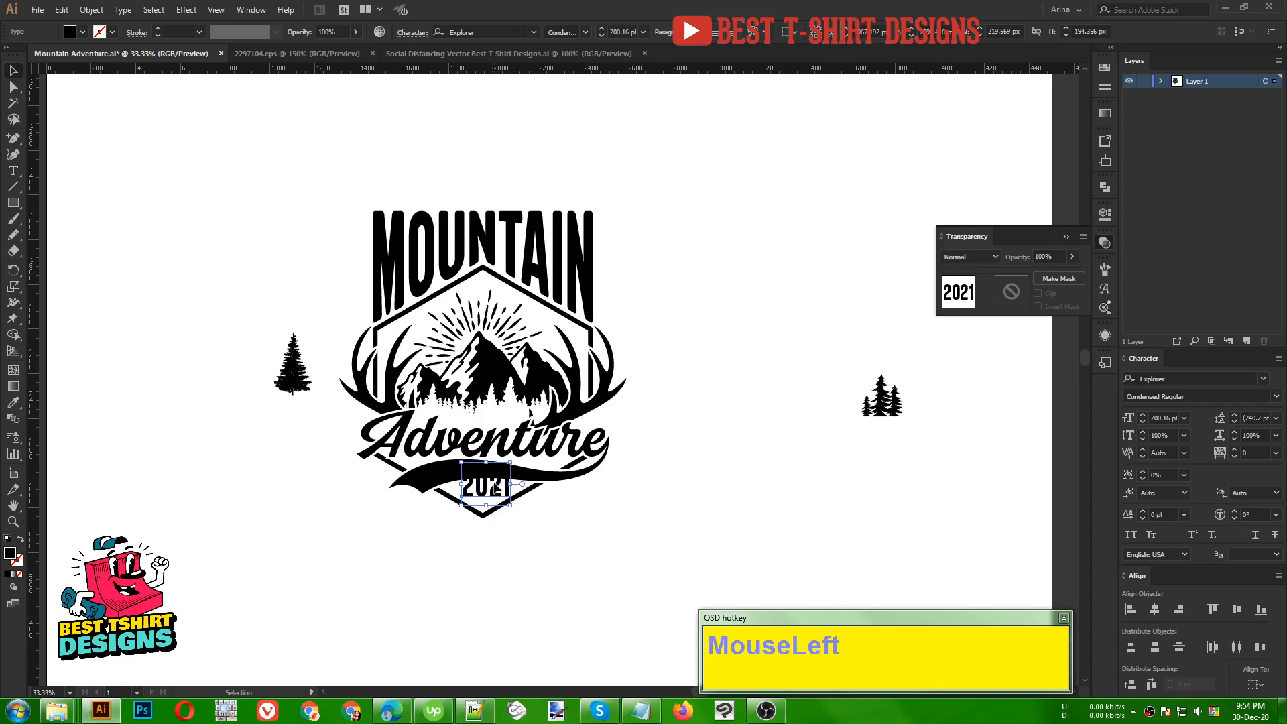
# - Shrink the 2021 text to about 110 pt and set it outside the badge, beside the hexagon's lower tip
pyautogui.keyDown('alt'); pyautogui.scroll(3, 485, 495); pyautogui.keyUp('alt')
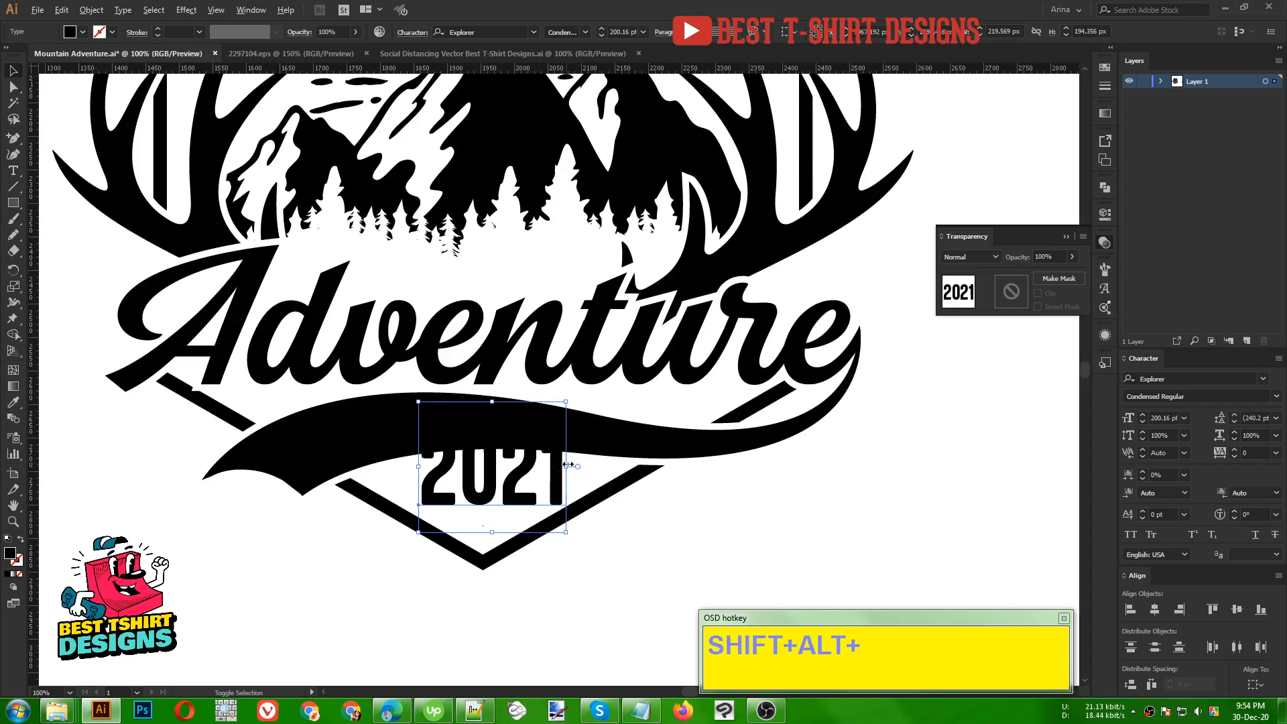
pyautogui.keyDown('alt'); pyautogui.keyDown('shift'); pyautogui.moveTo(562, 464); pyautogui.dragTo(781, 527); pyautogui.keyUp('shift'); pyautogui.keyUp('alt')
pyautogui.keyDown('alt'); pyautogui.scroll(-2, 504, 474); pyautogui.keyUp('alt')
pyautogui.keyDown('alt'); pyautogui.scroll(-1, 541, 522); pyautogui.keyUp('alt')
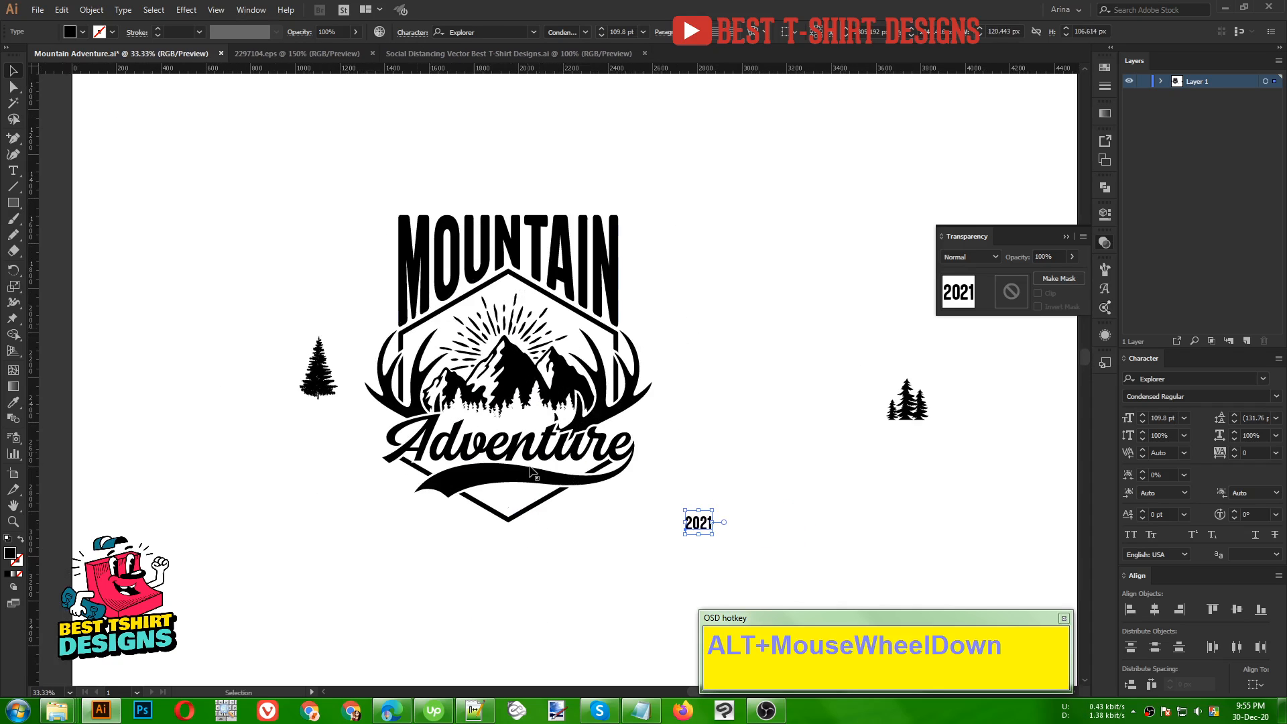
# - Expand the envelope-shaped MOUNTAIN lettering into plain outlines with Object and Fill enabled
pyautogui.moveTo(371, 200); pyautogui.dragTo(660, 552)
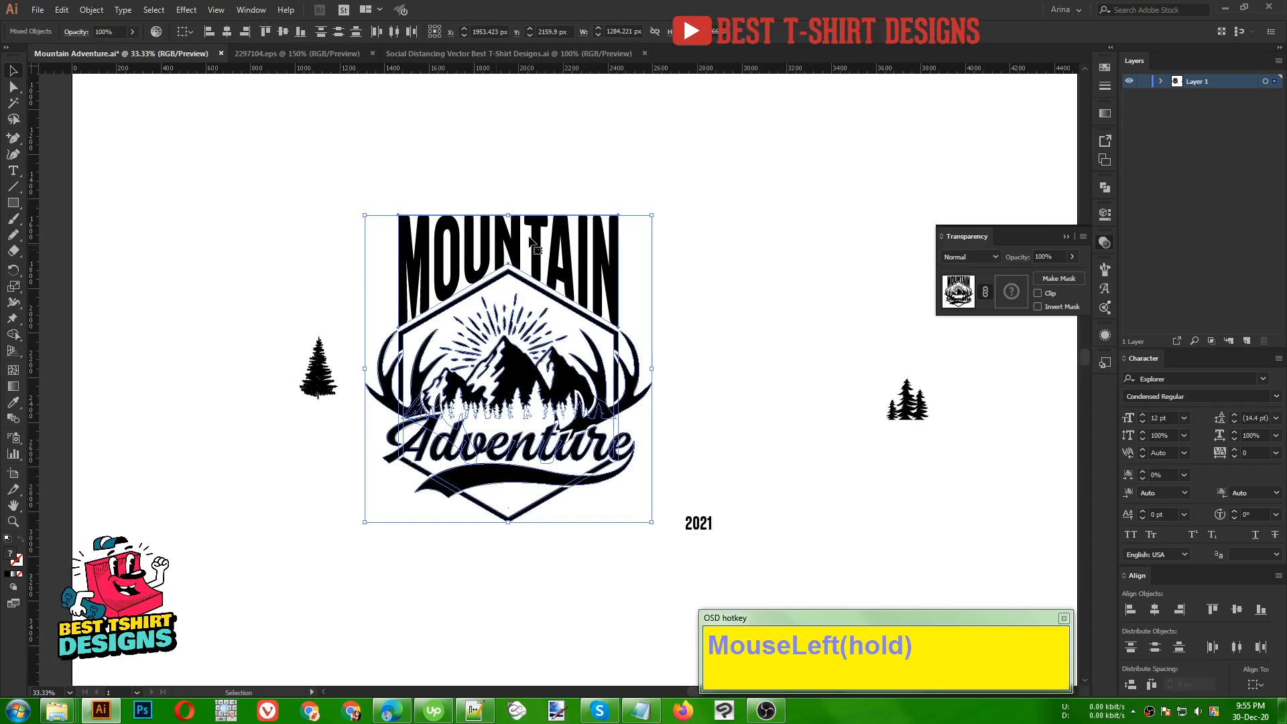
pyautogui.click(720, 279)
pyautogui.click(602, 258)
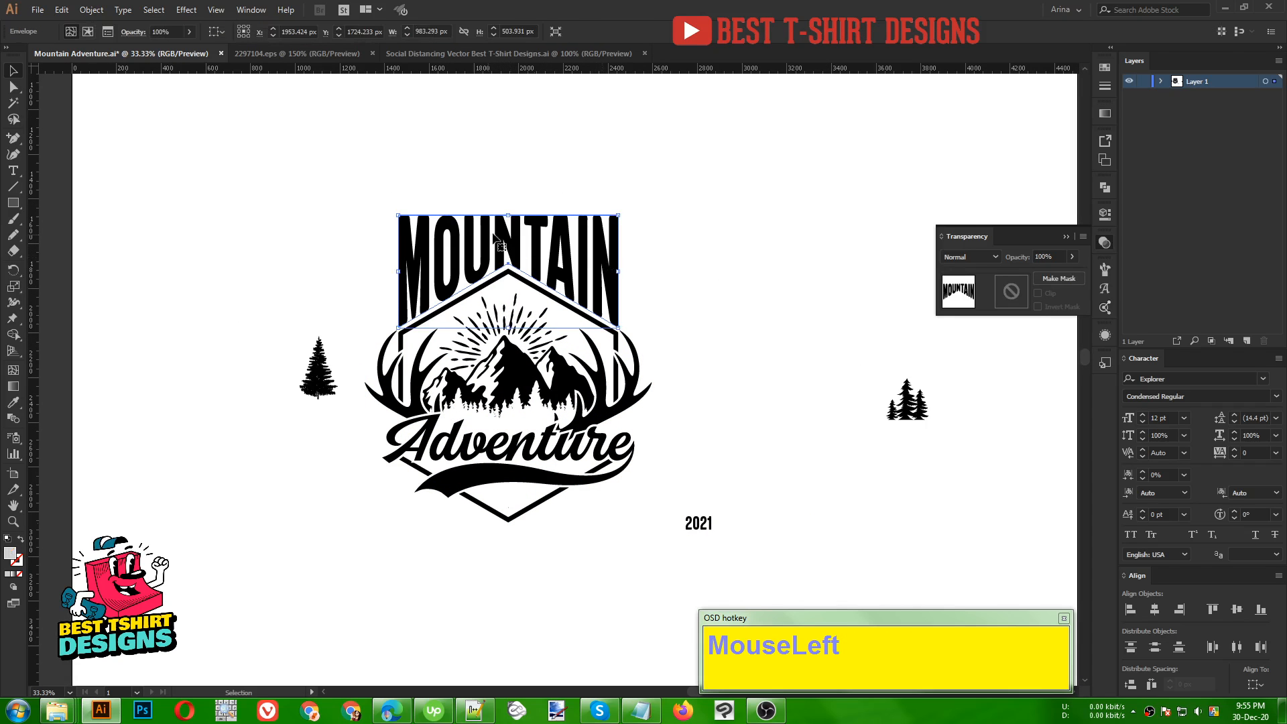
pyautogui.click(89, 12)
pyautogui.click(114, 155)
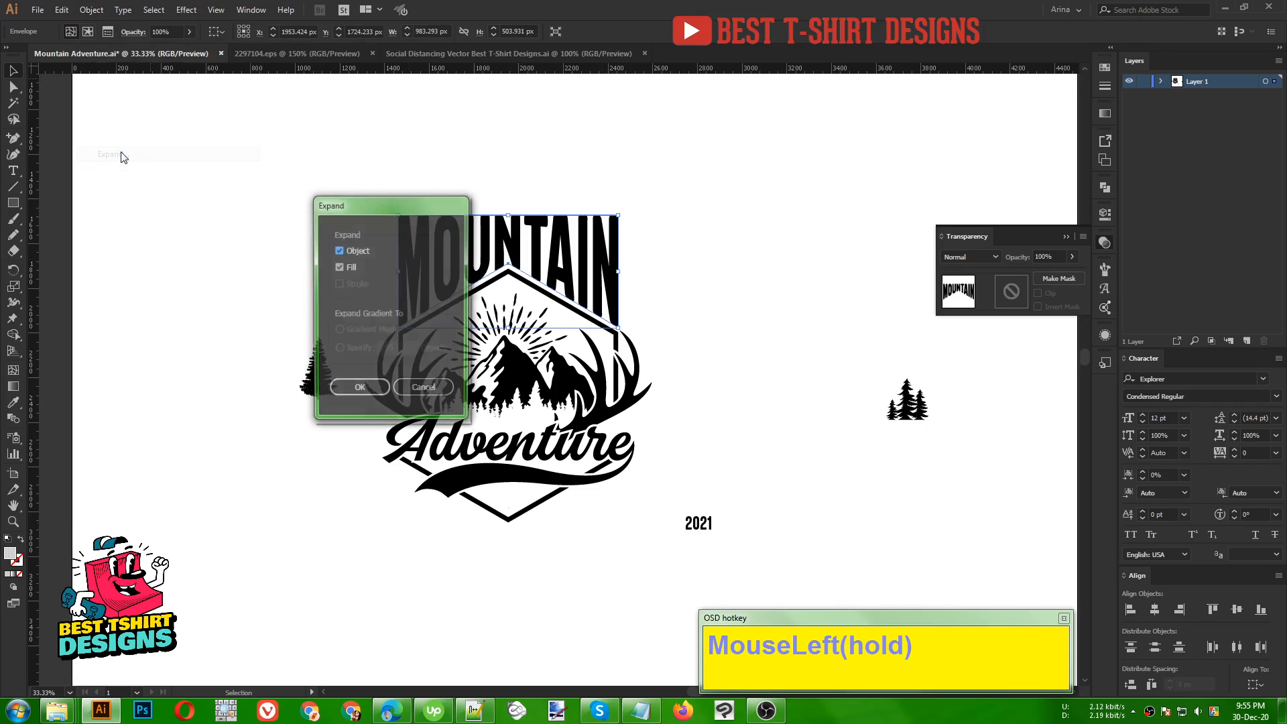
pyautogui.click(366, 392)
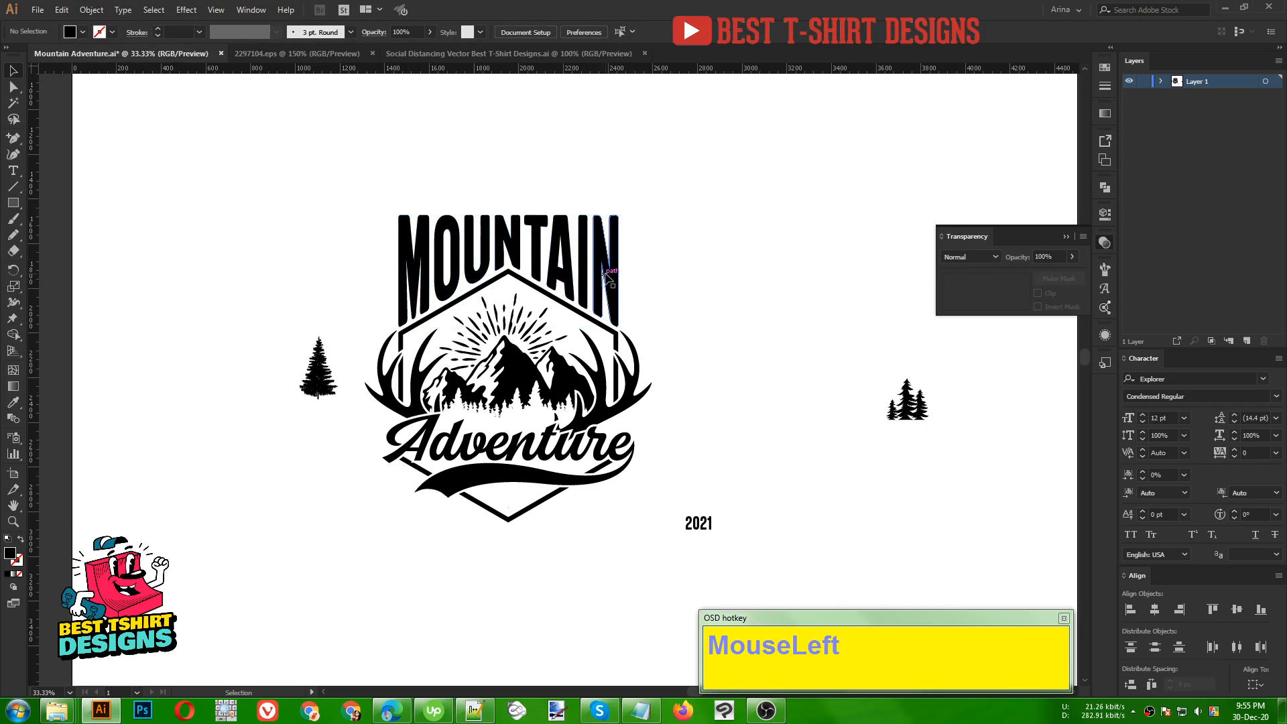
# - Try to widen the MOUNTAIN lettering on both sides to match the antlers' full span, and undo it
pyautogui.moveTo(621, 274); pyautogui.dragTo(653, 272)
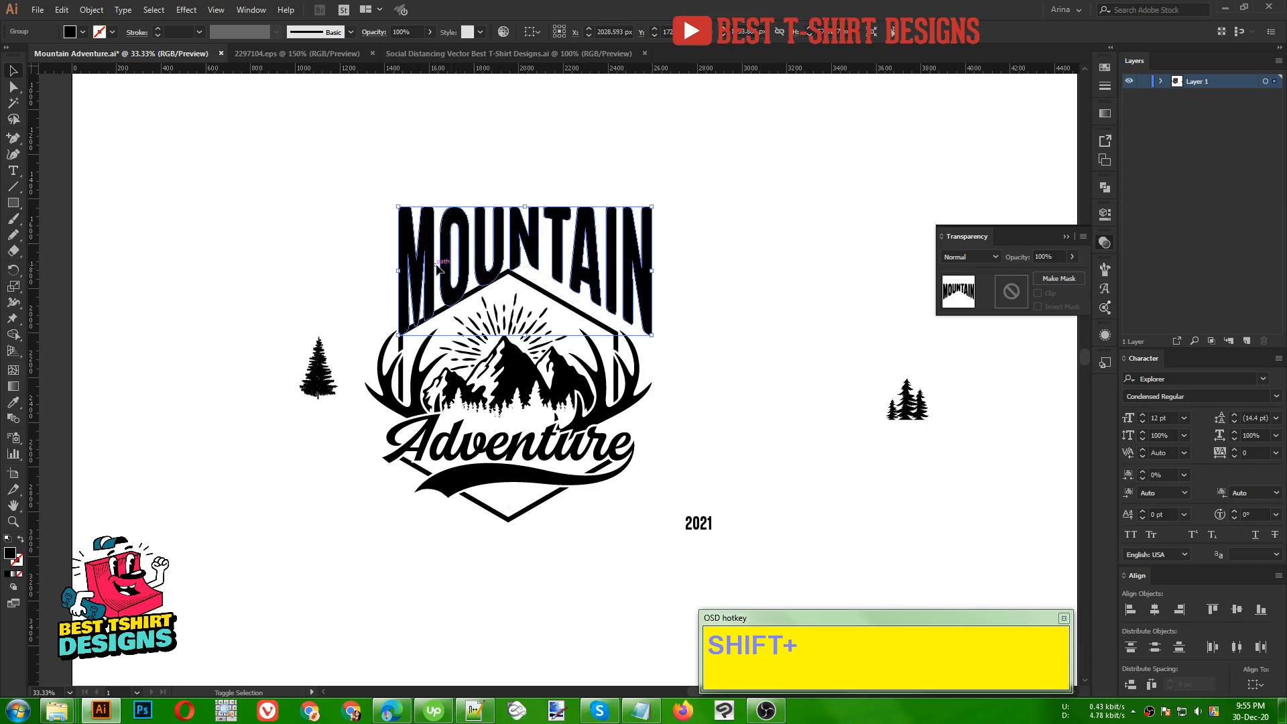
pyautogui.moveTo(398, 269); pyautogui.dragTo(365, 271)
pyautogui.press('Up')
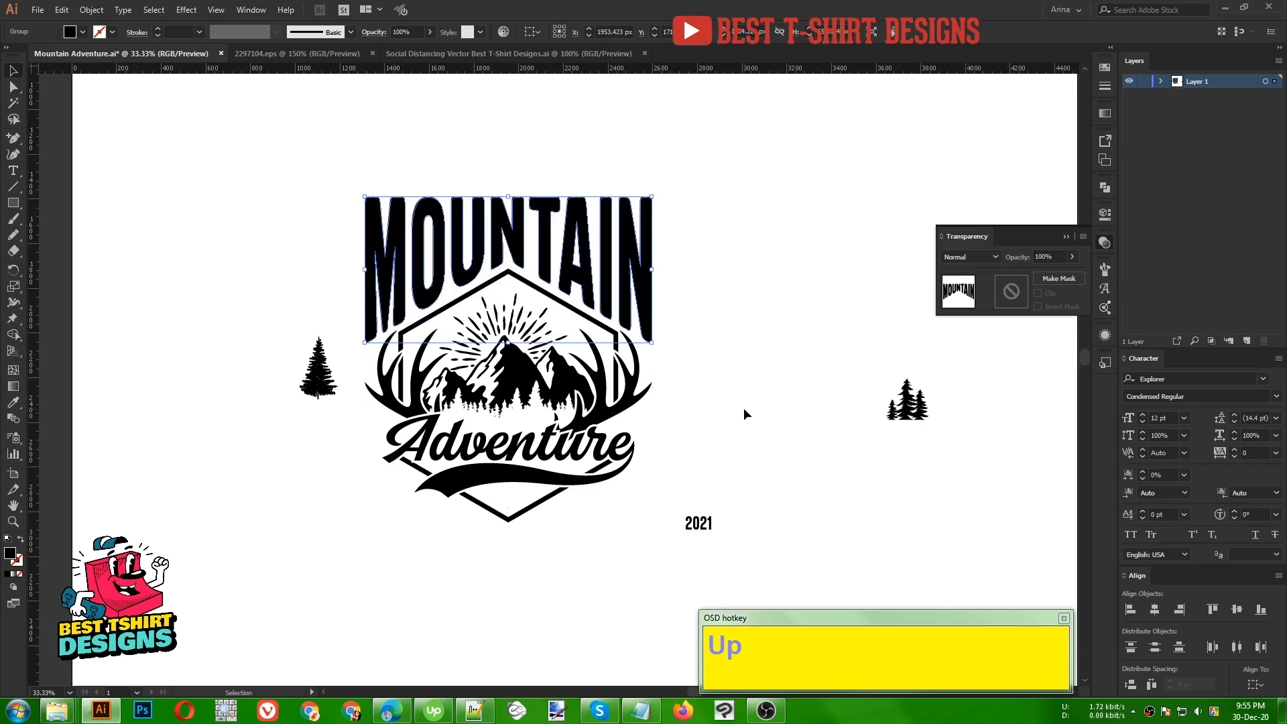
pyautogui.hotkey('ctrl', 'z')
pyautogui.hotkey('ctrl', 'z')
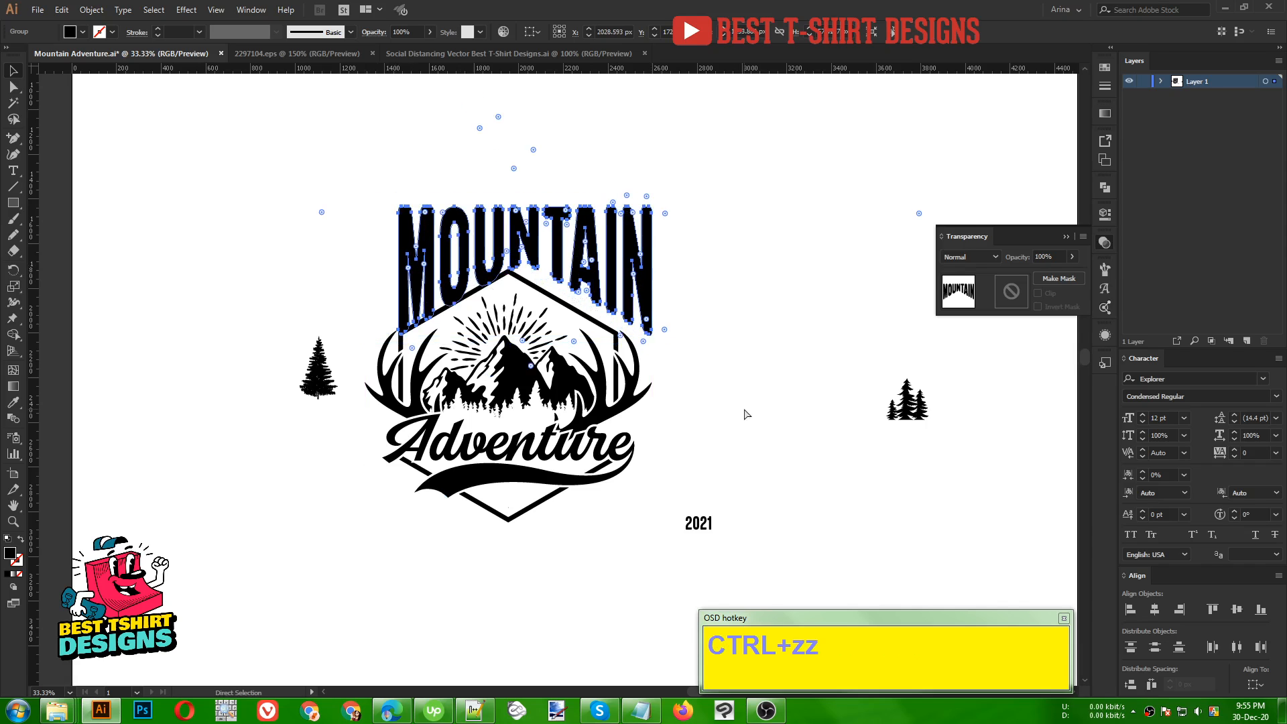
pyautogui.click(745, 414)
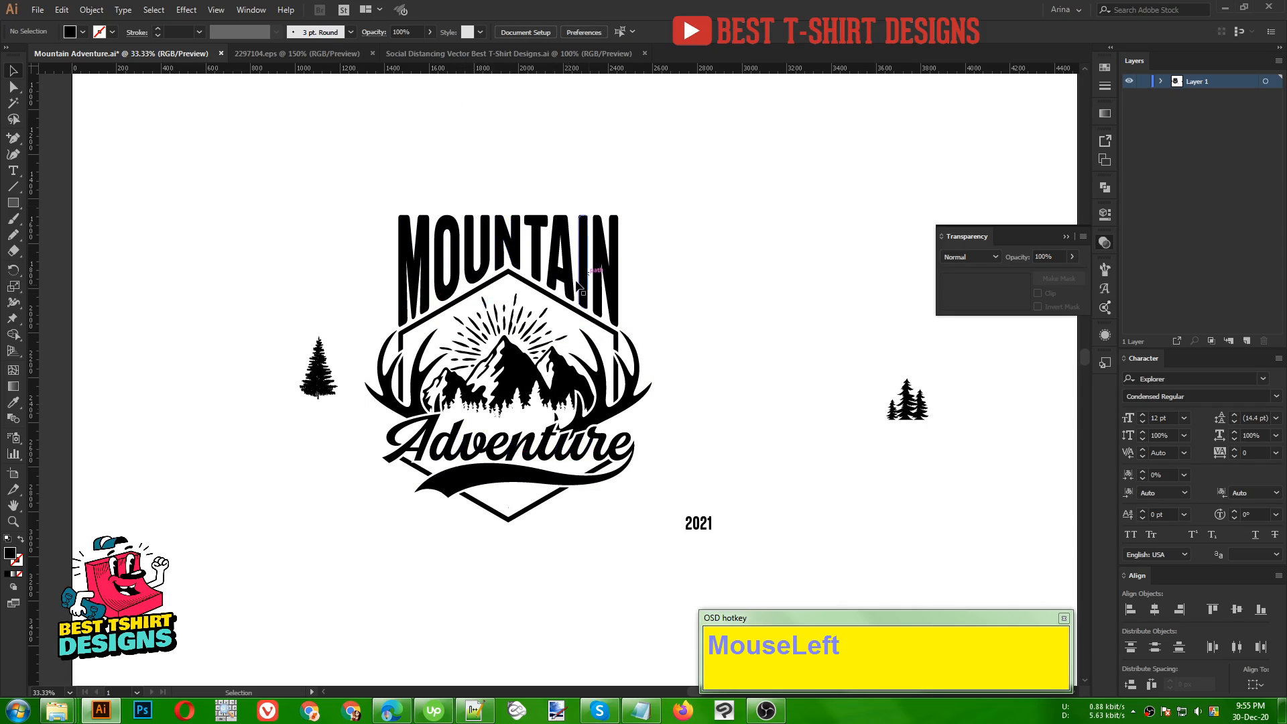
# - Shift the 2021 text up slightly outside the badge and group all the badge artwork
pyautogui.keyDown('alt'); pyautogui.scroll(1, 570, 324); pyautogui.keyUp('alt')
pyautogui.click(738, 344)
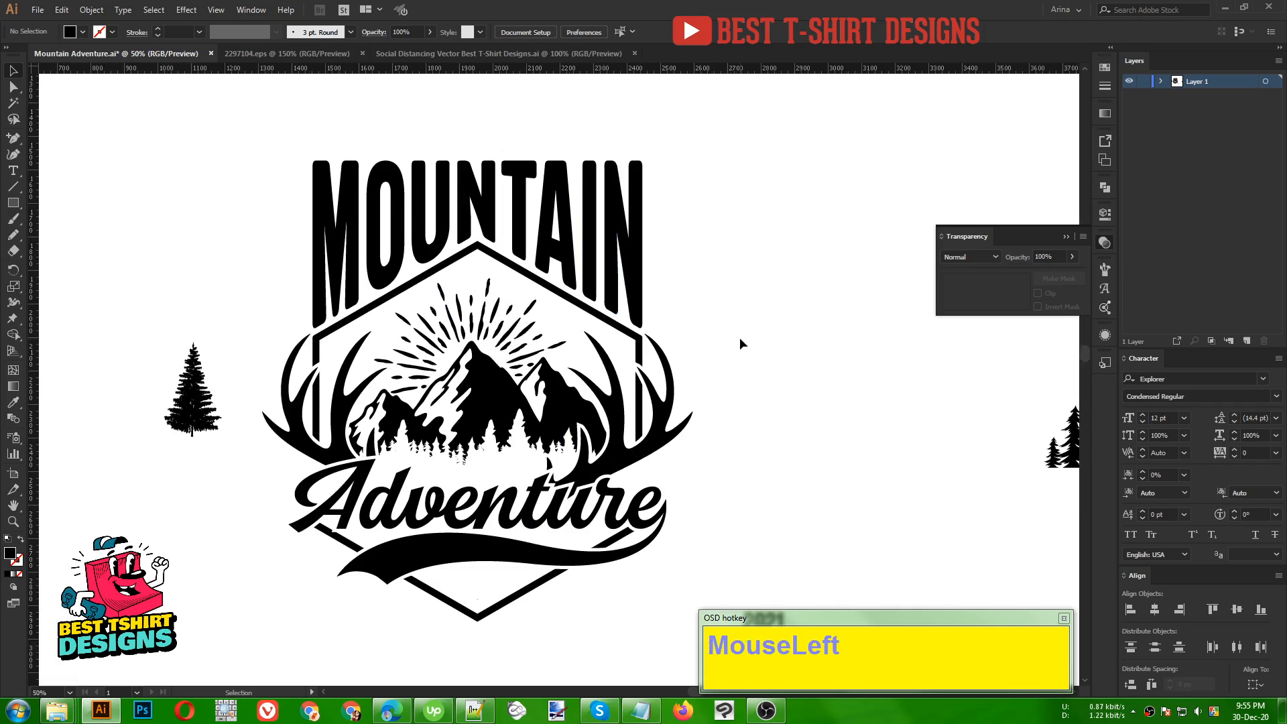
pyautogui.keyDown('alt'); pyautogui.scroll(-1, 536, 311); pyautogui.keyUp('alt')
pyautogui.click(736, 481)
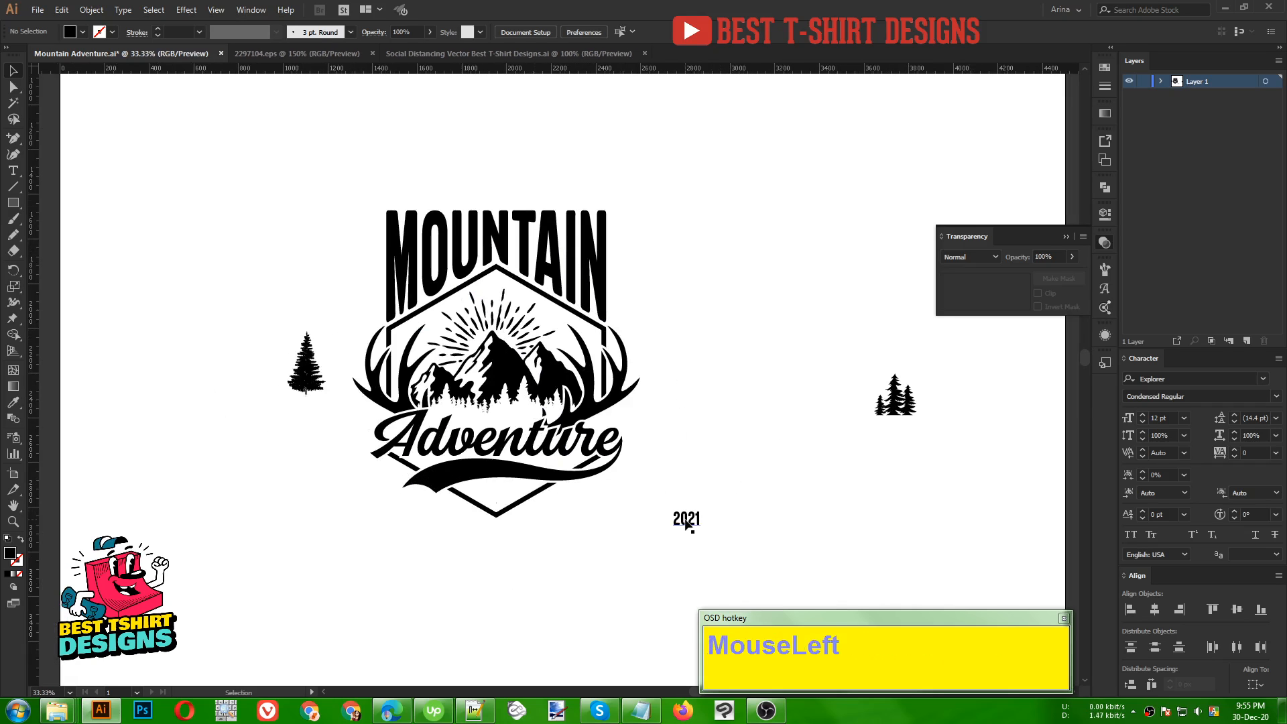
pyautogui.moveTo(686, 524); pyautogui.dragTo(696, 493)
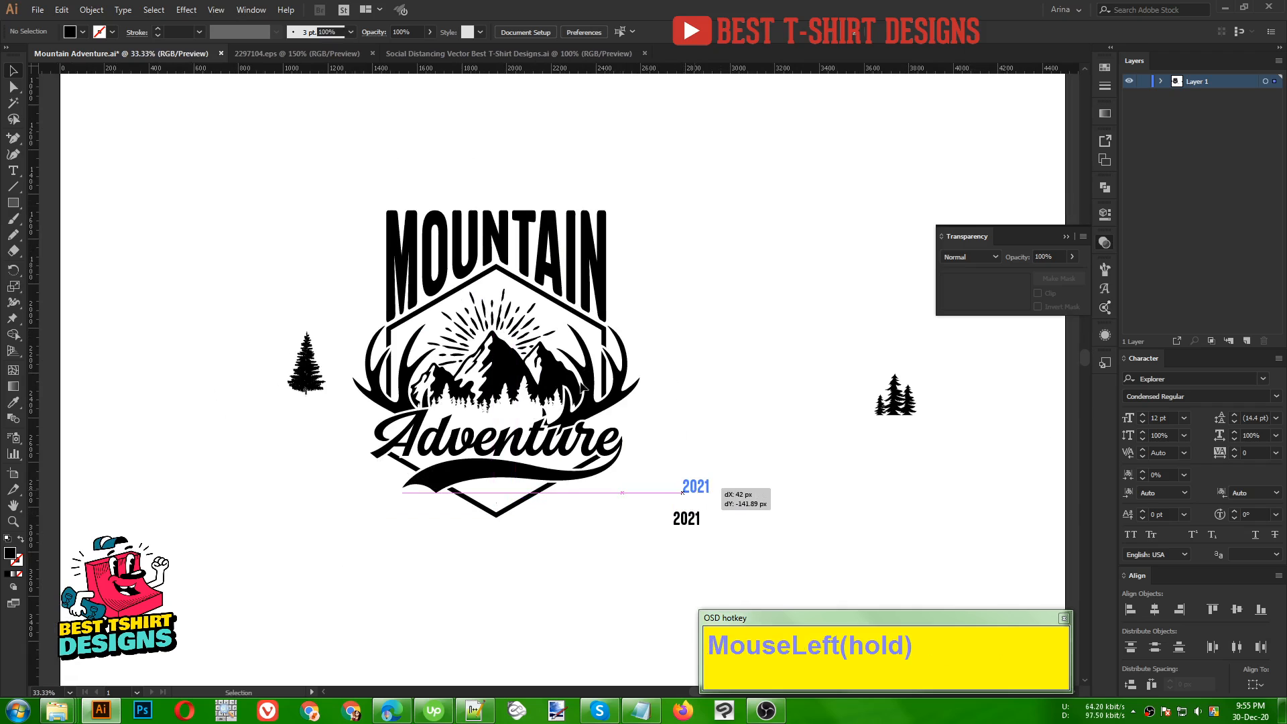
pyautogui.moveTo(359, 178); pyautogui.dragTo(650, 564)
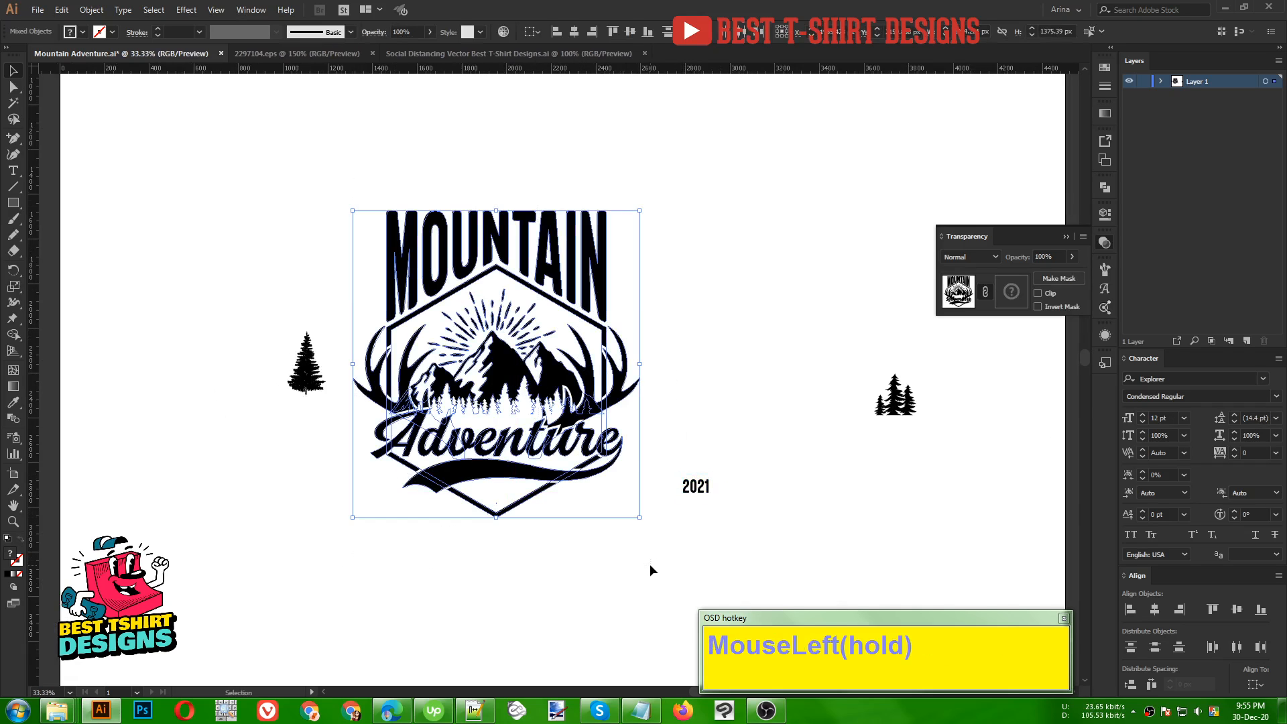
pyautogui.hotkey('ctrl', 'g')
# - Place the 2021 text in the hexagon's lower tip, convert it to outlines and centre it horizontally on the badge
pyautogui.keyDown('alt'); pyautogui.scroll(1, 476, 480); pyautogui.keyUp('alt')
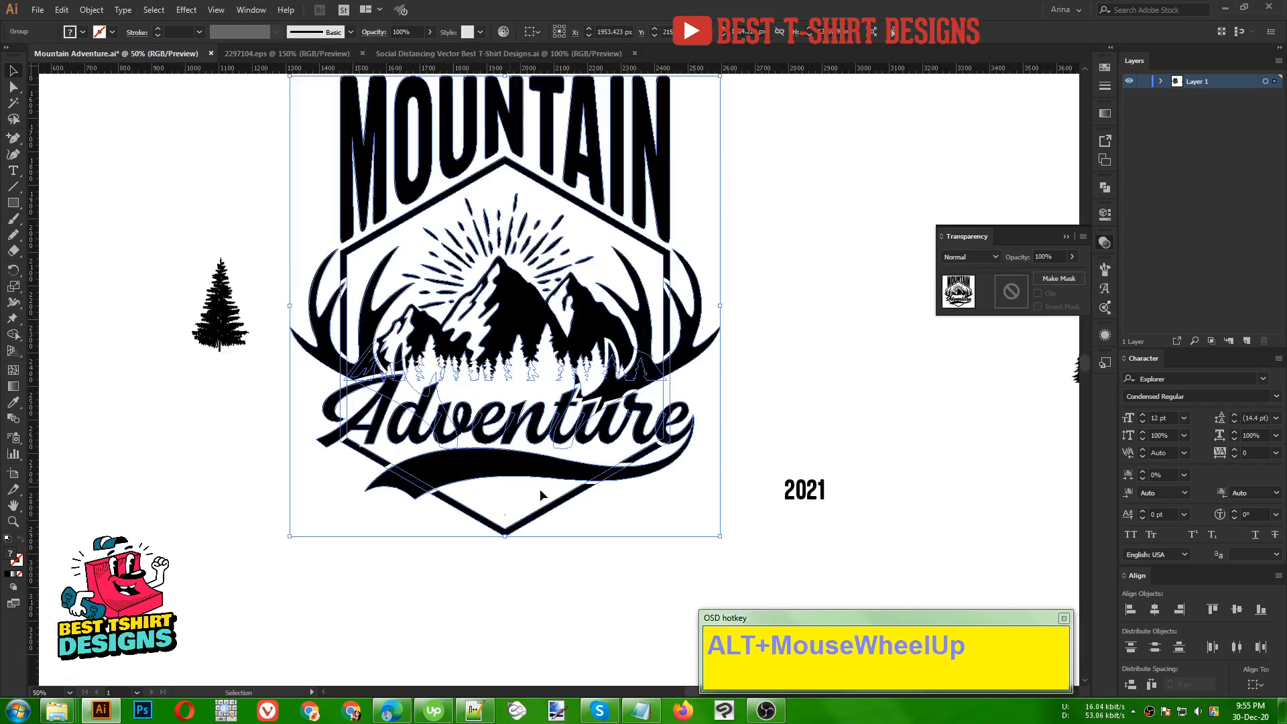
pyautogui.moveTo(817, 500); pyautogui.dragTo(524, 506)
pyautogui.rightClick(525, 506)
pyautogui.click(571, 333)
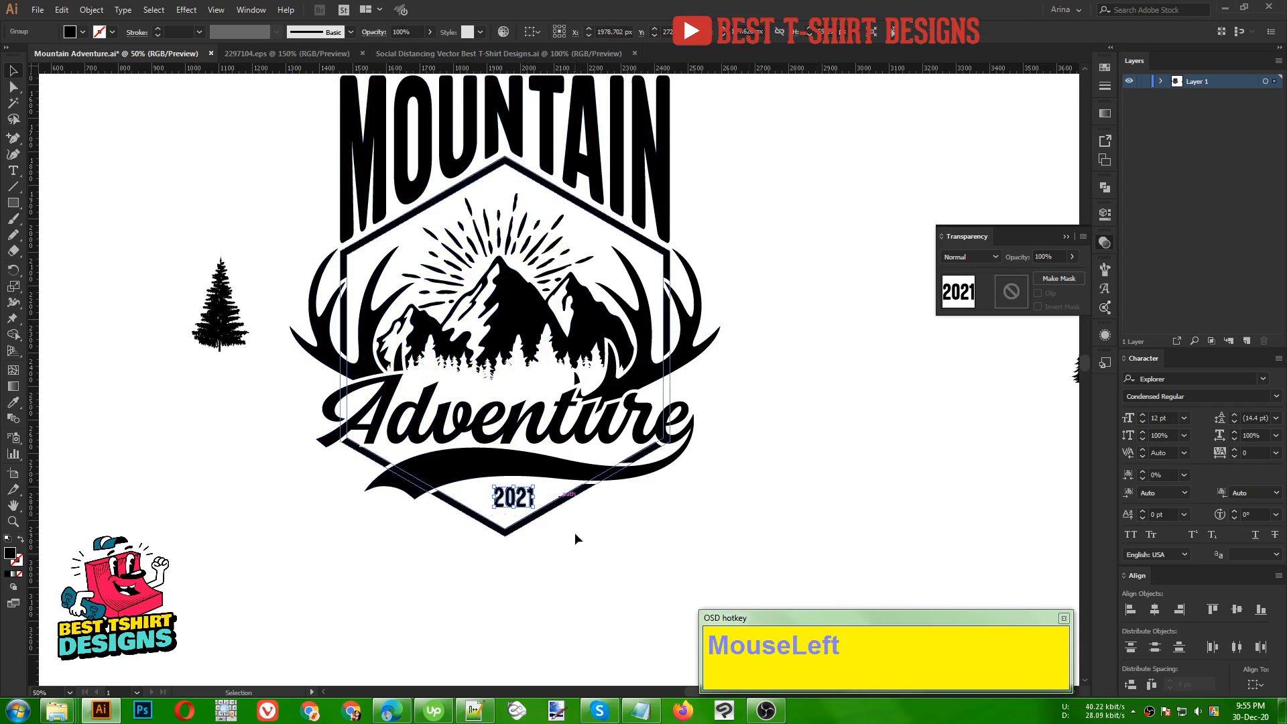
pyautogui.moveTo(593, 565); pyautogui.dragTo(415, 300)
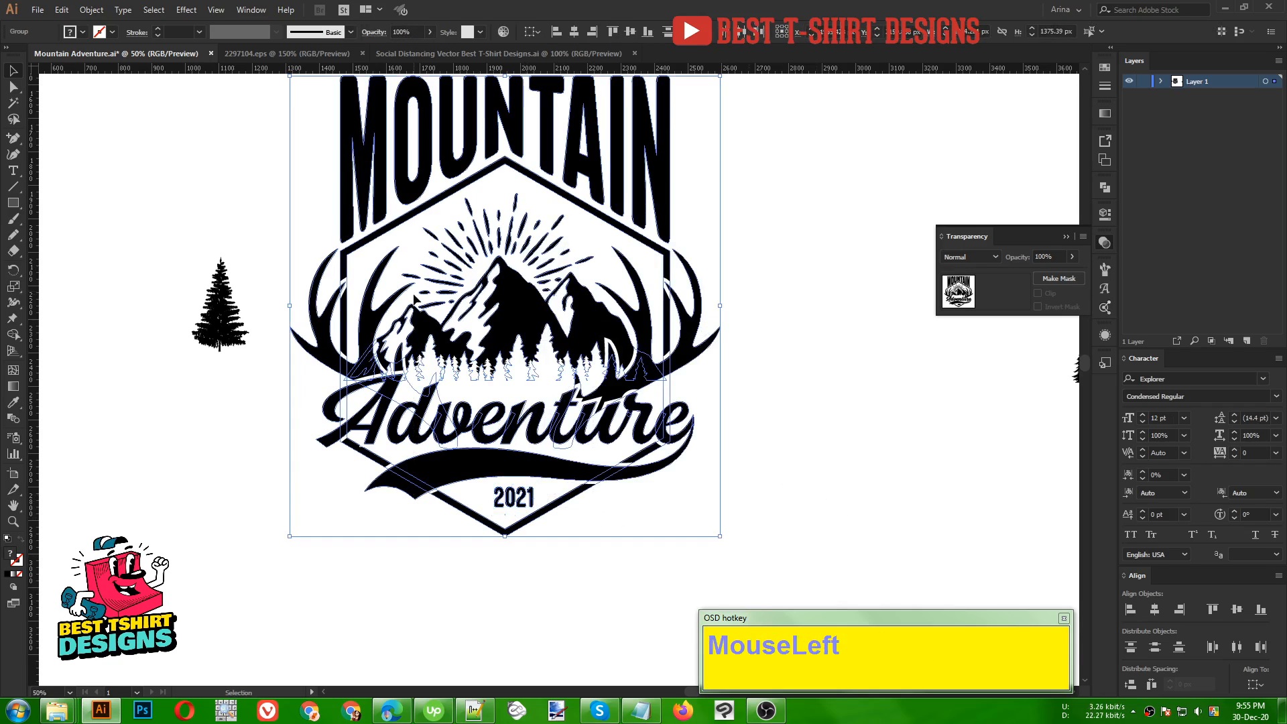
pyautogui.click(576, 32)
# - Nudge the 2021 date up two increments, closer beneath the Adventure swoosh, and deselect it
pyautogui.scroll(1, 506, 489)
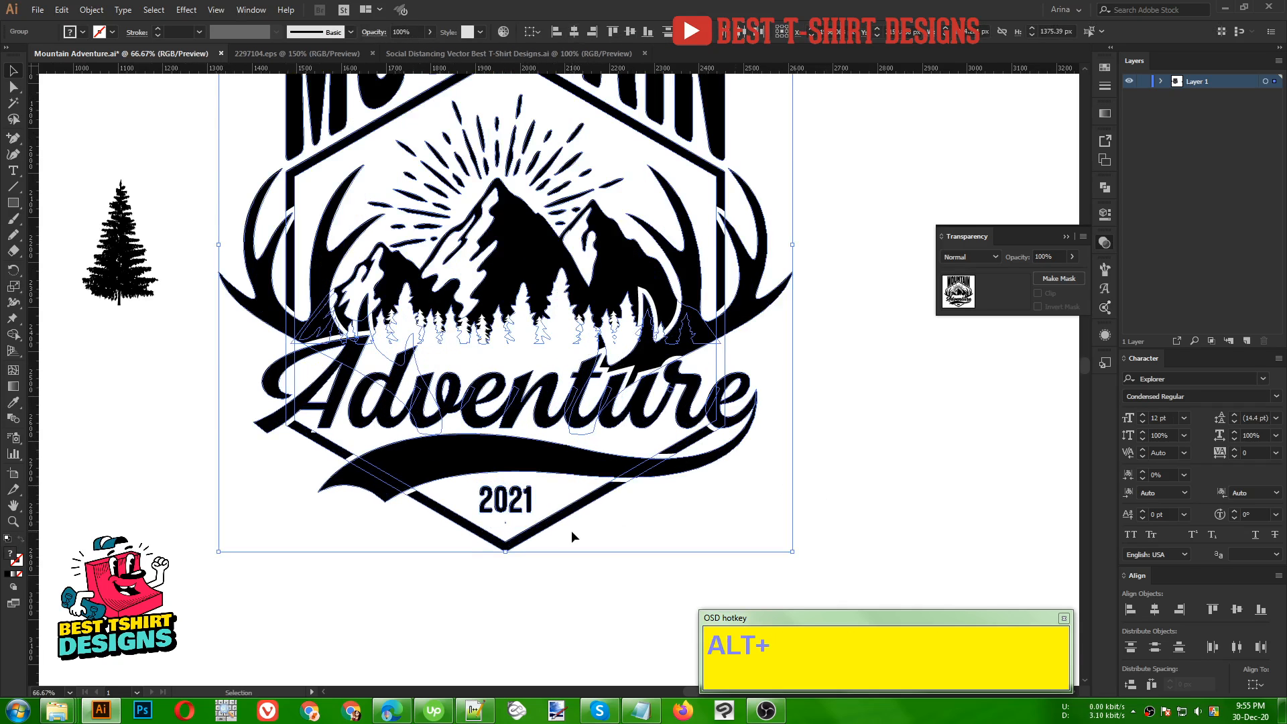
pyautogui.scroll(2, 497, 519)
pyautogui.click(548, 506)
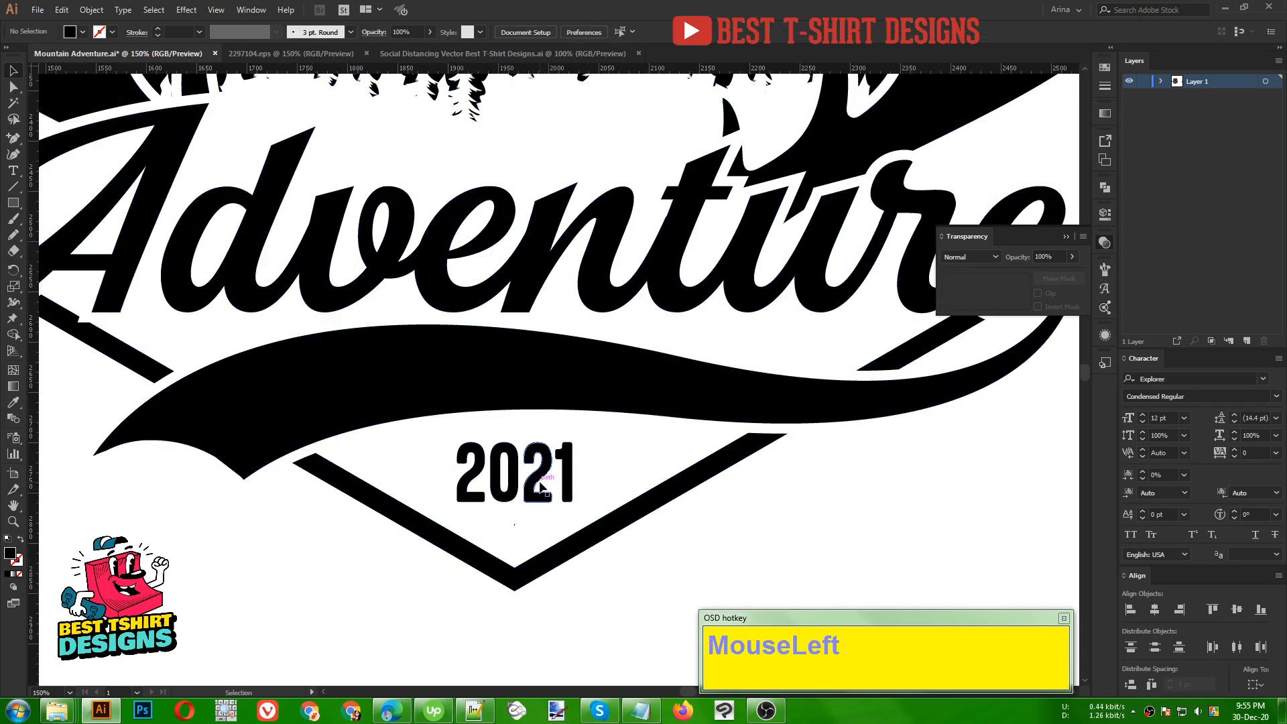
pyautogui.click(541, 487)
pyautogui.press('Up')
pyautogui.press('Up')
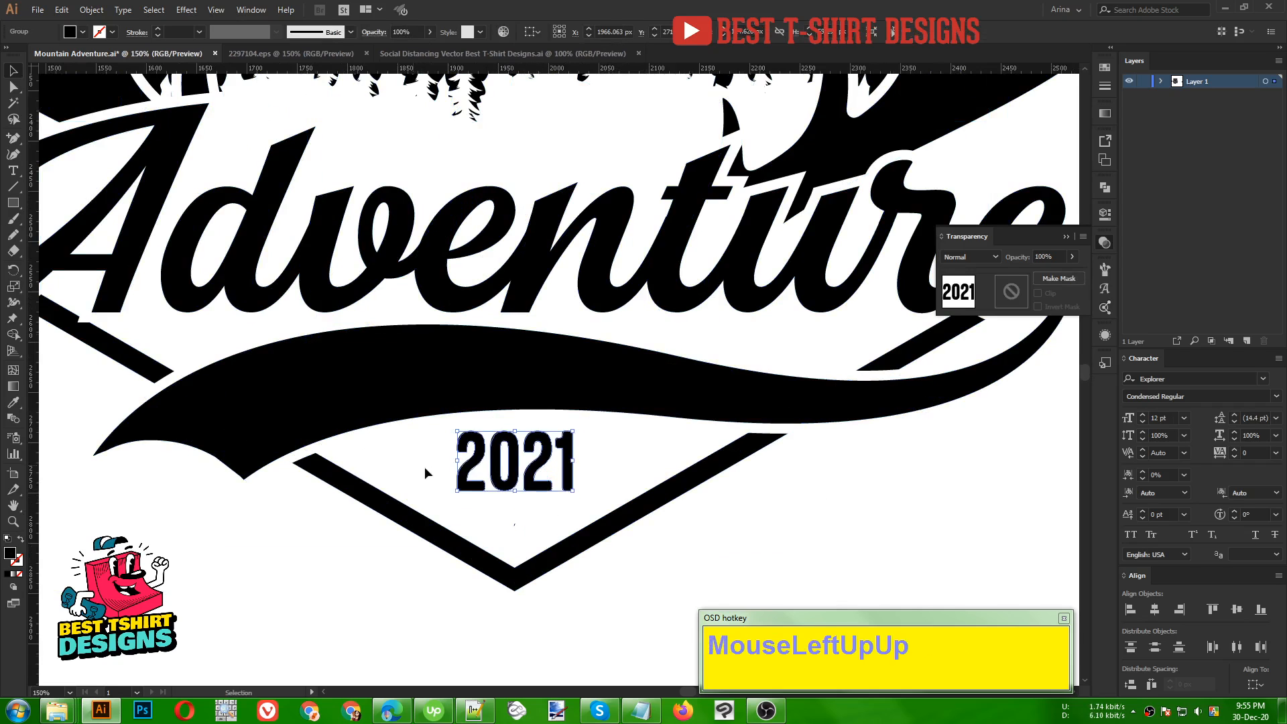
pyautogui.click(426, 474)
# - Draw a thin black rectangle about 64 by 14 px just left of the 2021 date
pyautogui.click(13, 138)
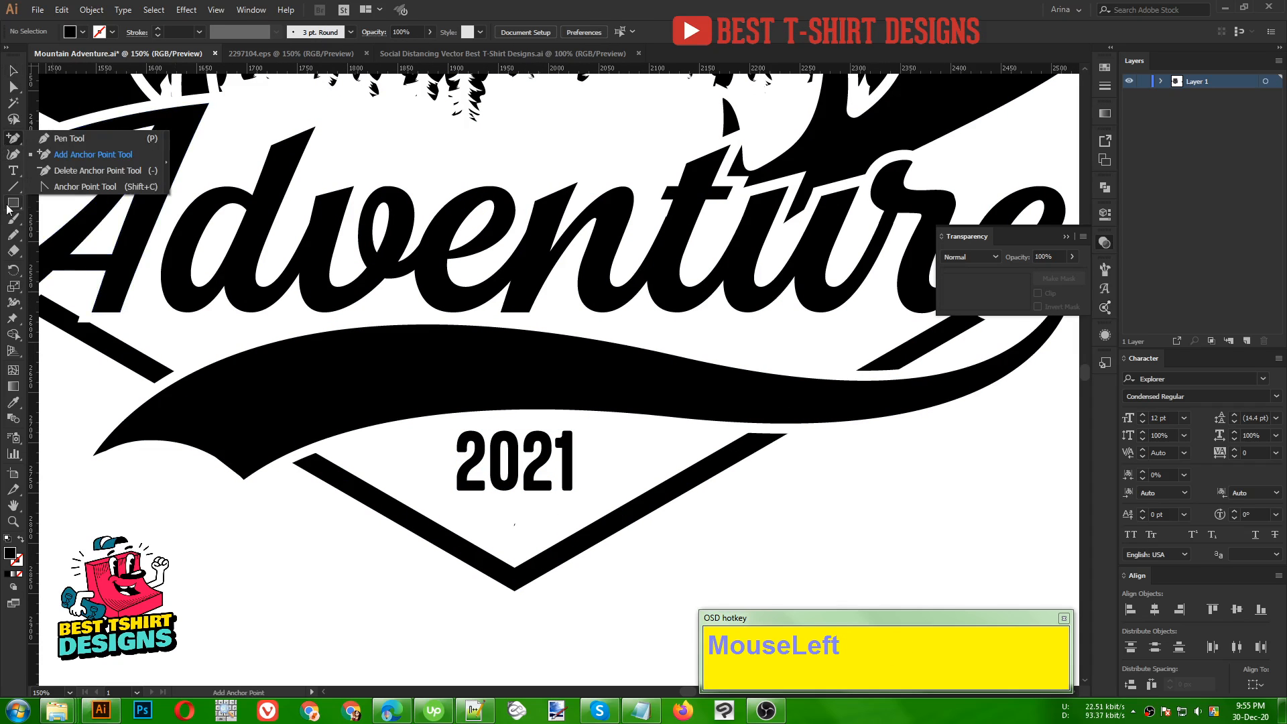
pyautogui.scroll(1, 449, 494)
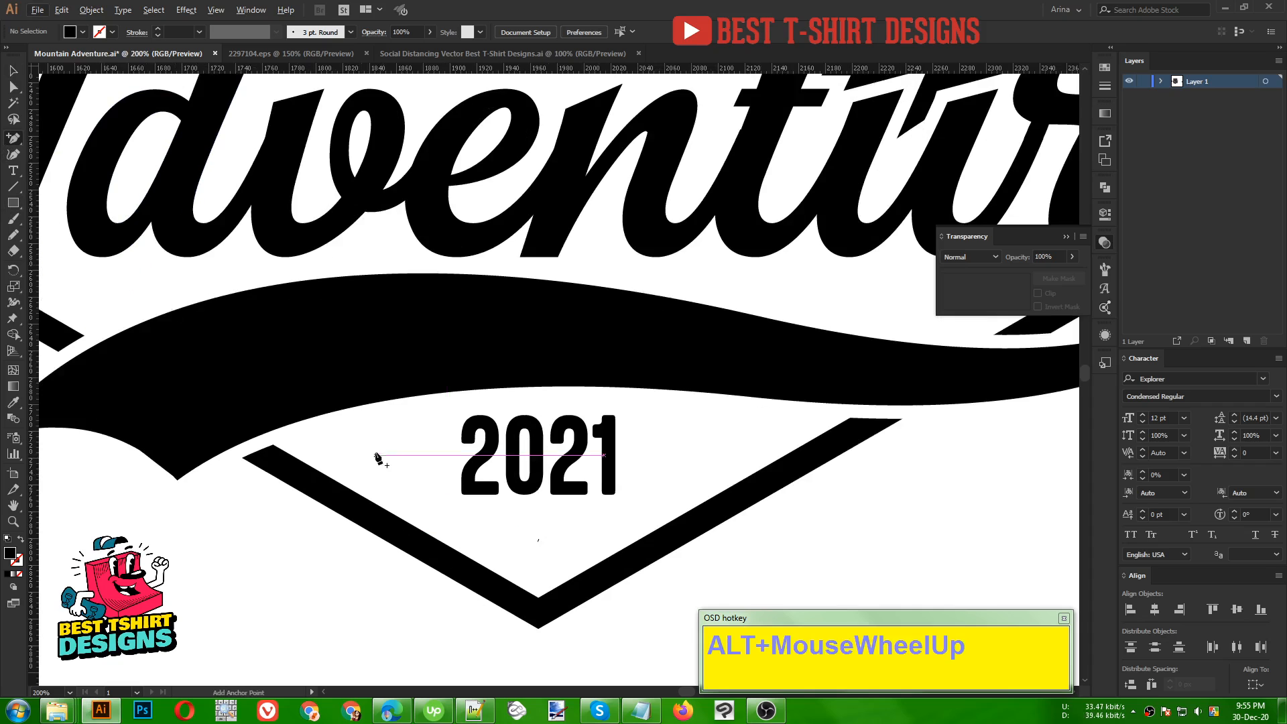
pyautogui.click(12, 202)
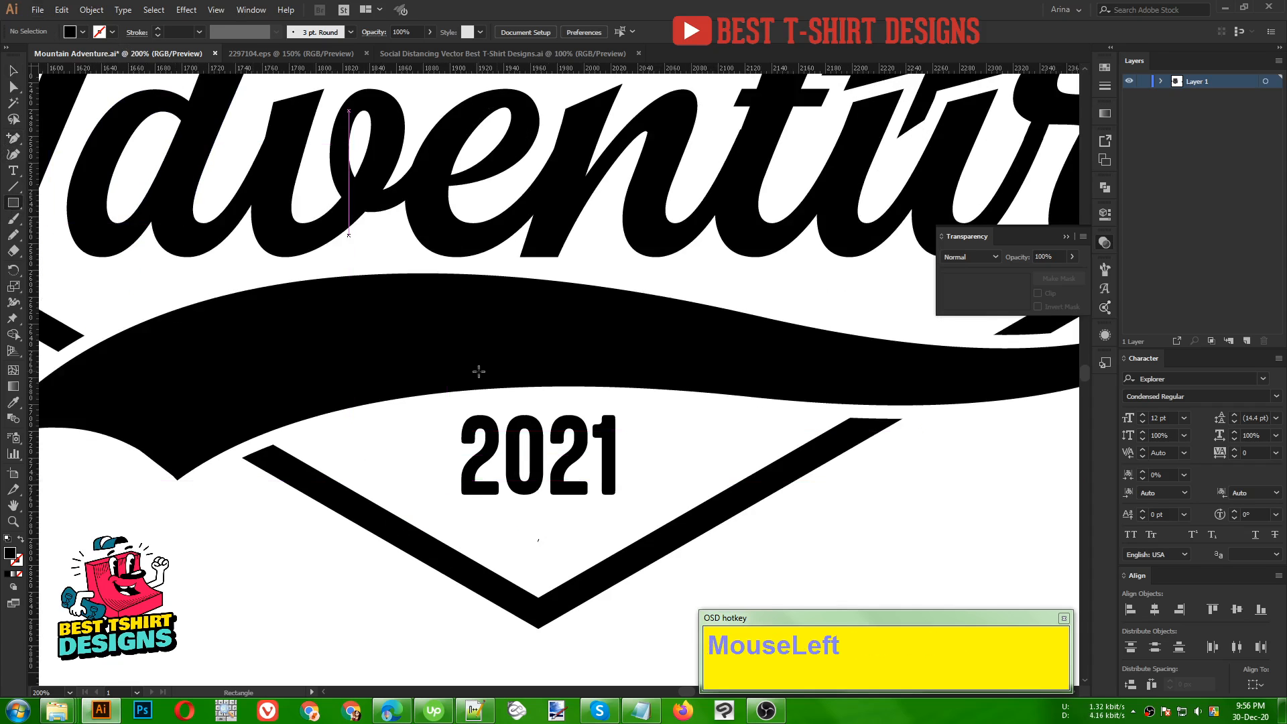
pyautogui.moveTo(365, 447); pyautogui.dragTo(450, 464)
pyautogui.scroll(3, 389, 464)
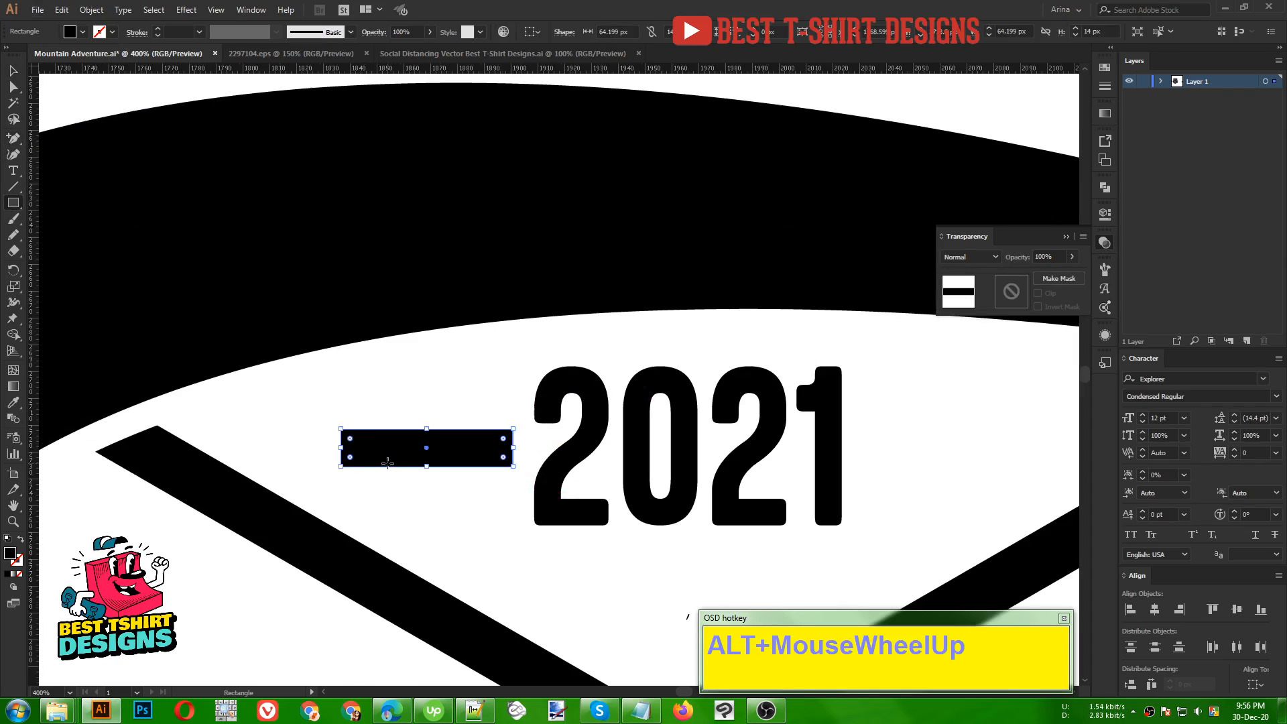
# - Round the corners of the thin bar fully so its ends become semicircular
pyautogui.press('v')
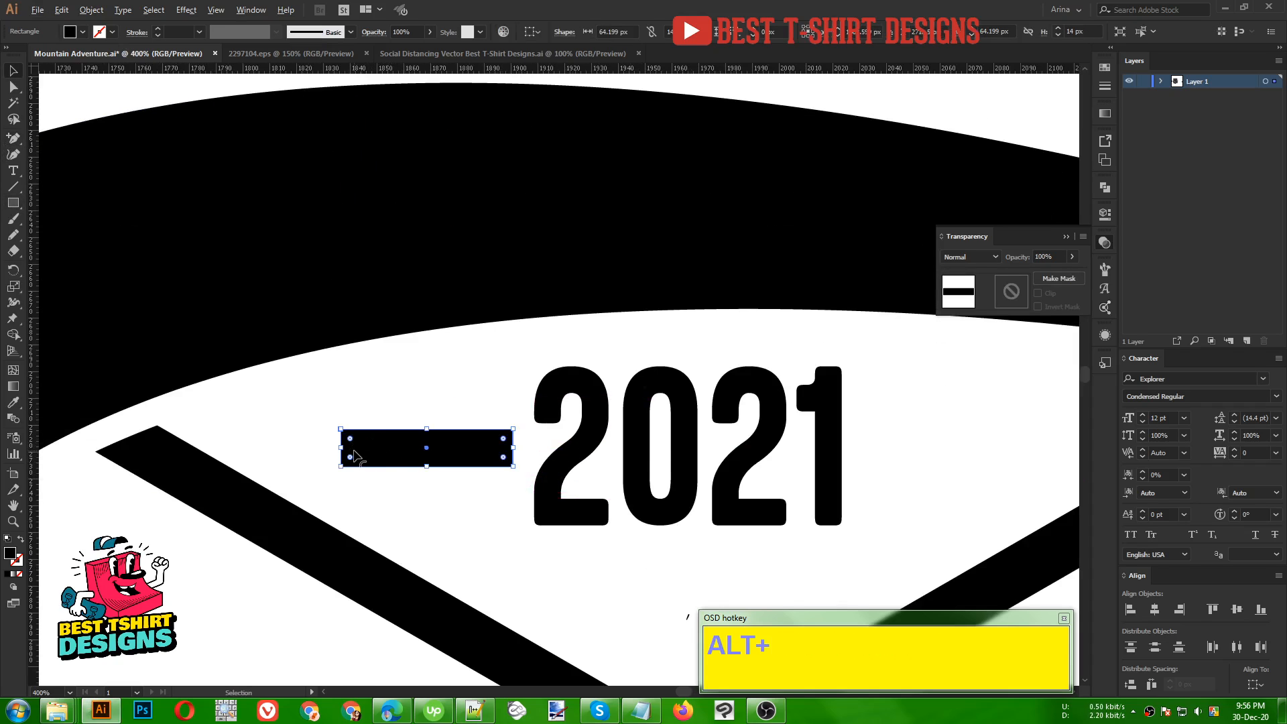
pyautogui.scroll(3, 362, 449)
pyautogui.click(336, 416)
pyautogui.moveTo(333, 416); pyautogui.dragTo(632, 525)
pyautogui.scroll(-3, 330, 476)
pyautogui.scroll(-2, 330, 476)
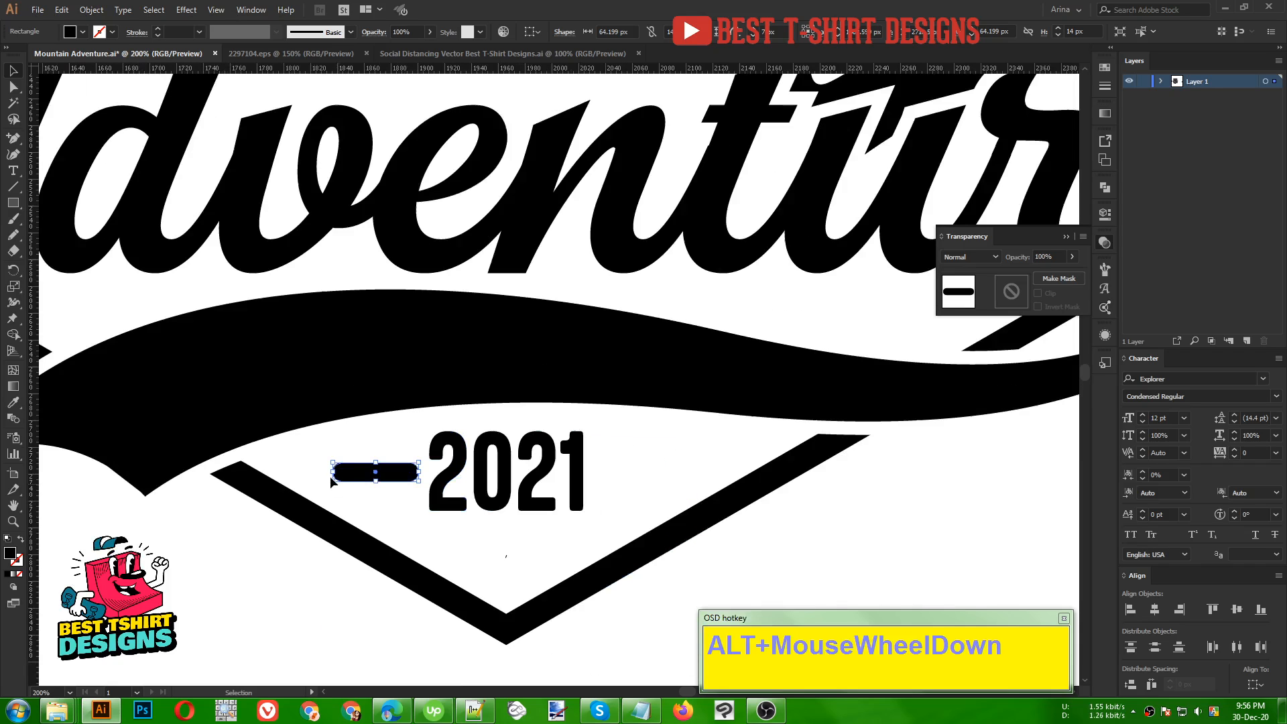
# - Copy the rounded bar to the right of 2021, then align both bars and the date vertically with equal horizontal gaps
pyautogui.moveTo(355, 476); pyautogui.dragTo(637, 478)
pyautogui.keyDown('shift'); pyautogui.click(506, 469); pyautogui.keyUp('shift')
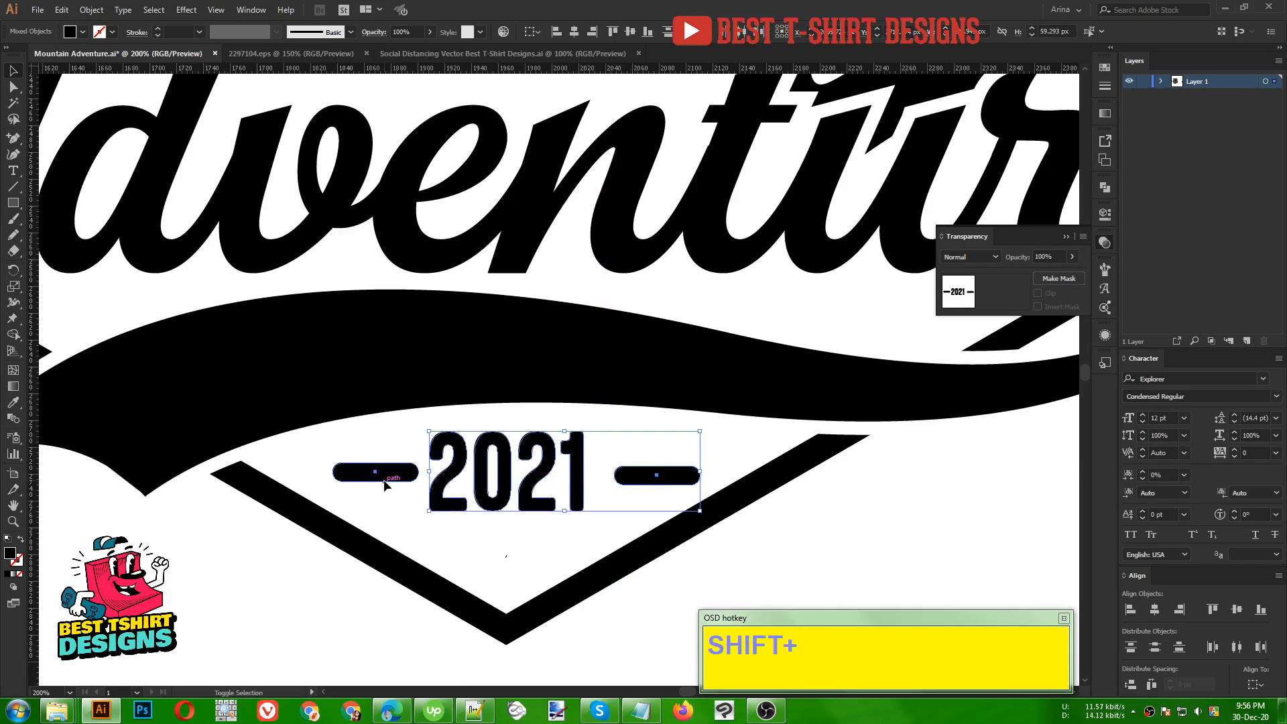
pyautogui.keyDown('shift'); pyautogui.click(385, 485); pyautogui.keyUp('shift')
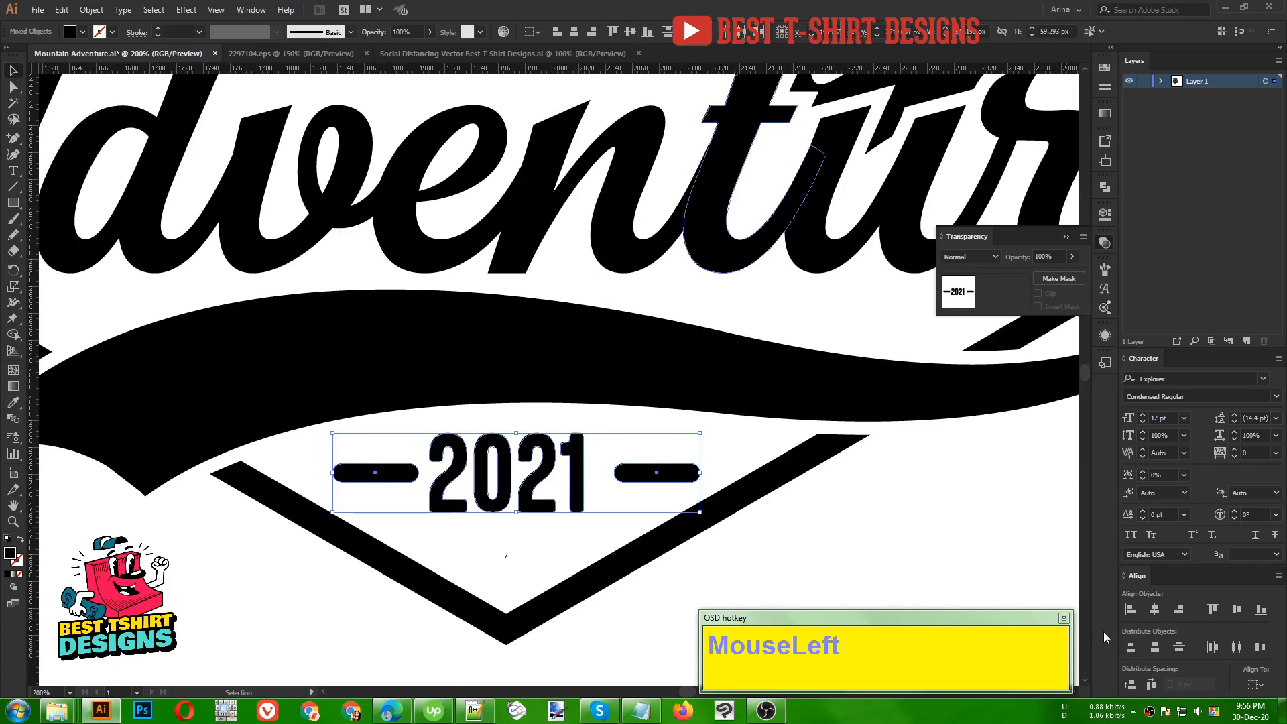
pyautogui.click(1138, 683)
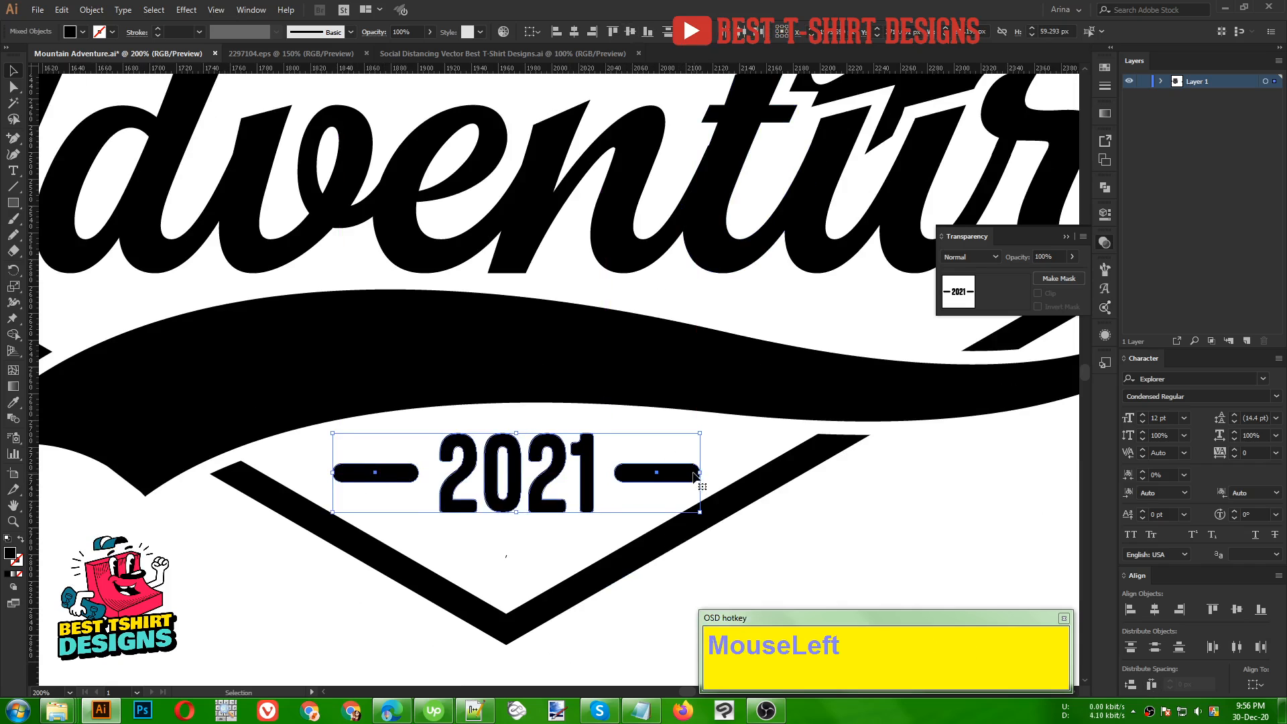
# - Scale the date and its two bars down proportionally to about 57 px high and group them
pyautogui.moveTo(699, 473); pyautogui.dragTo(683, 473)
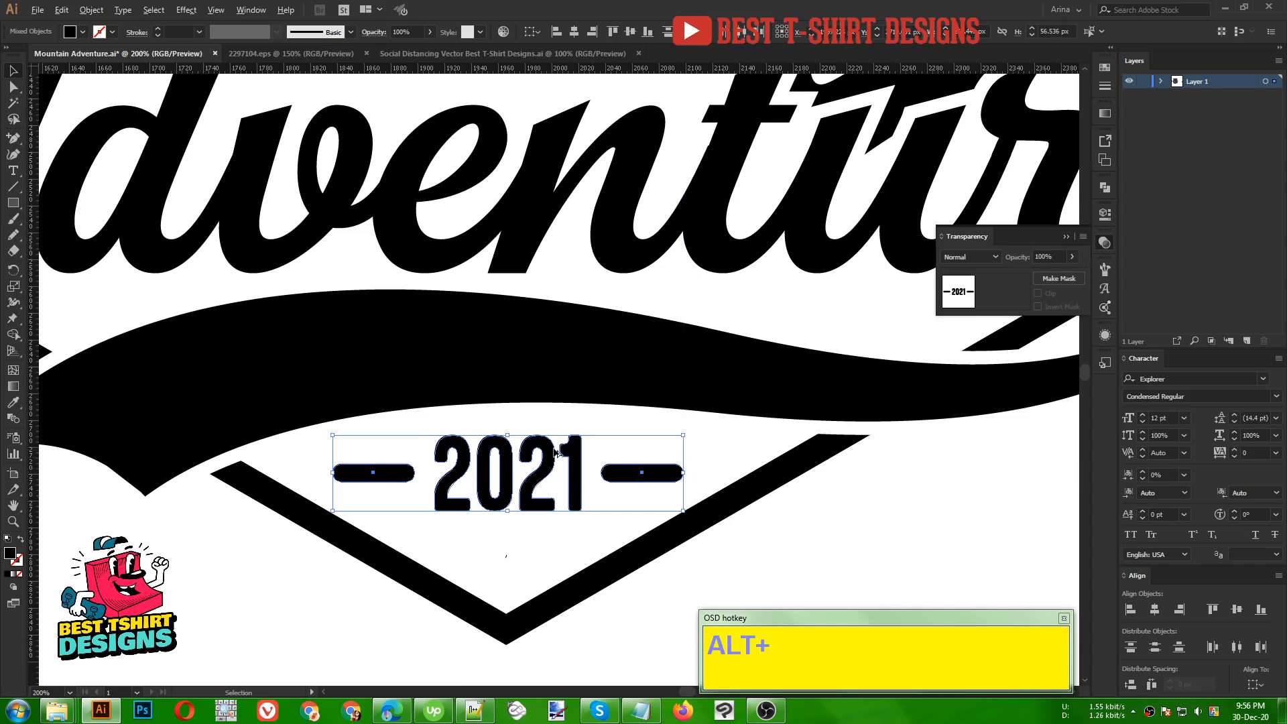
pyautogui.keyDown('alt'); pyautogui.scroll(-3, 554, 453); pyautogui.keyUp('alt')
pyautogui.hotkey('ctrl', 'g')
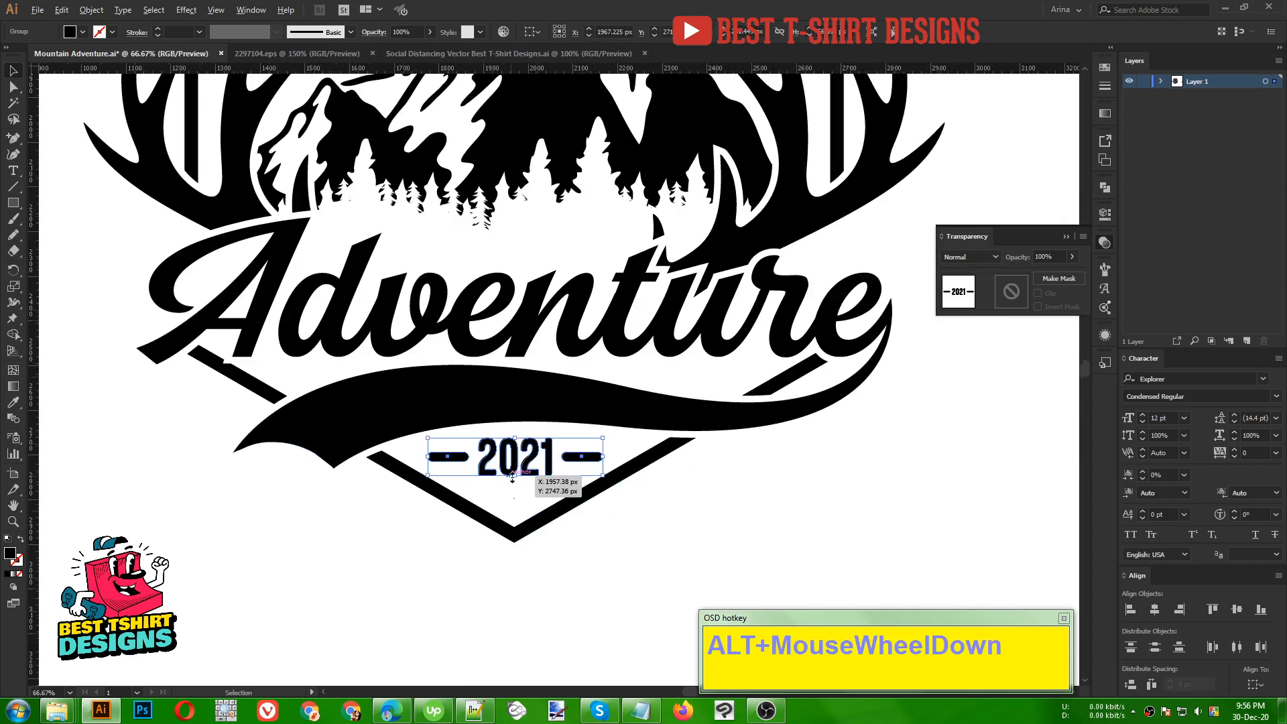
# - Centre the grouped date and bars horizontally on the badge and deselect everything
pyautogui.keyDown('alt'); pyautogui.scroll(-1, 512, 477); pyautogui.keyUp('alt')
pyautogui.scroll(4, 546, 530)
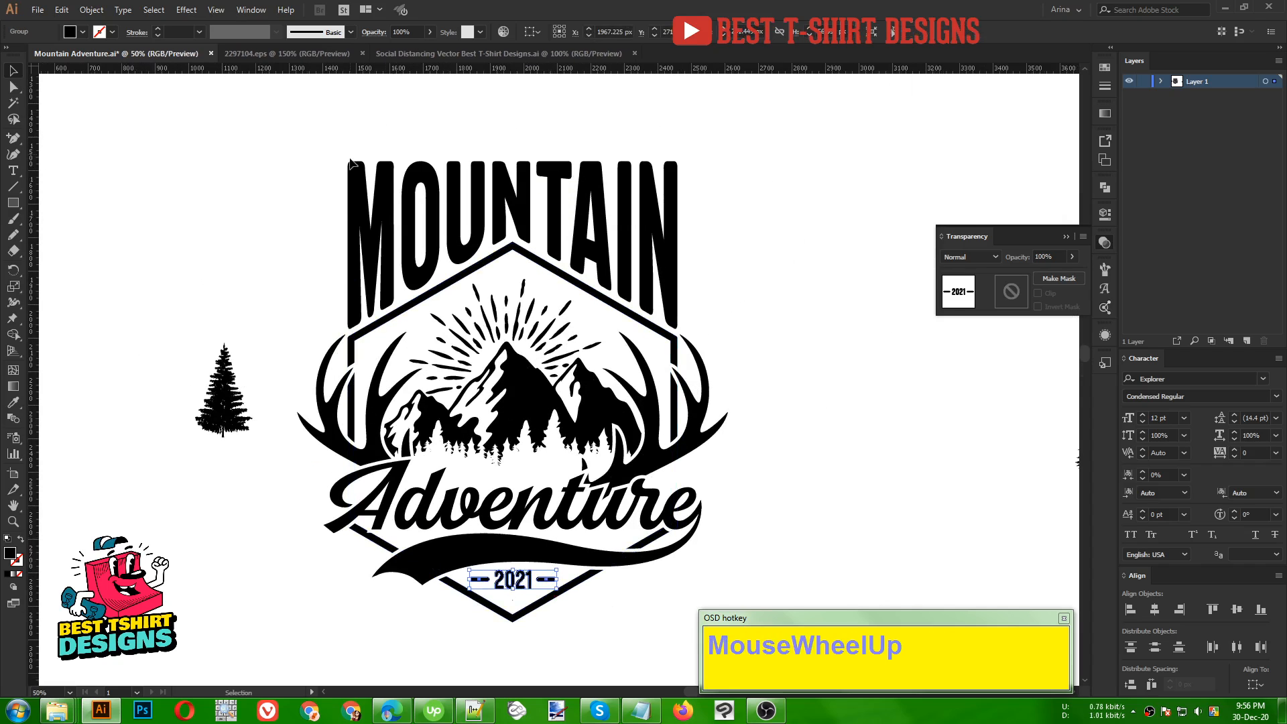
pyautogui.moveTo(394, 102); pyautogui.dragTo(625, 643)
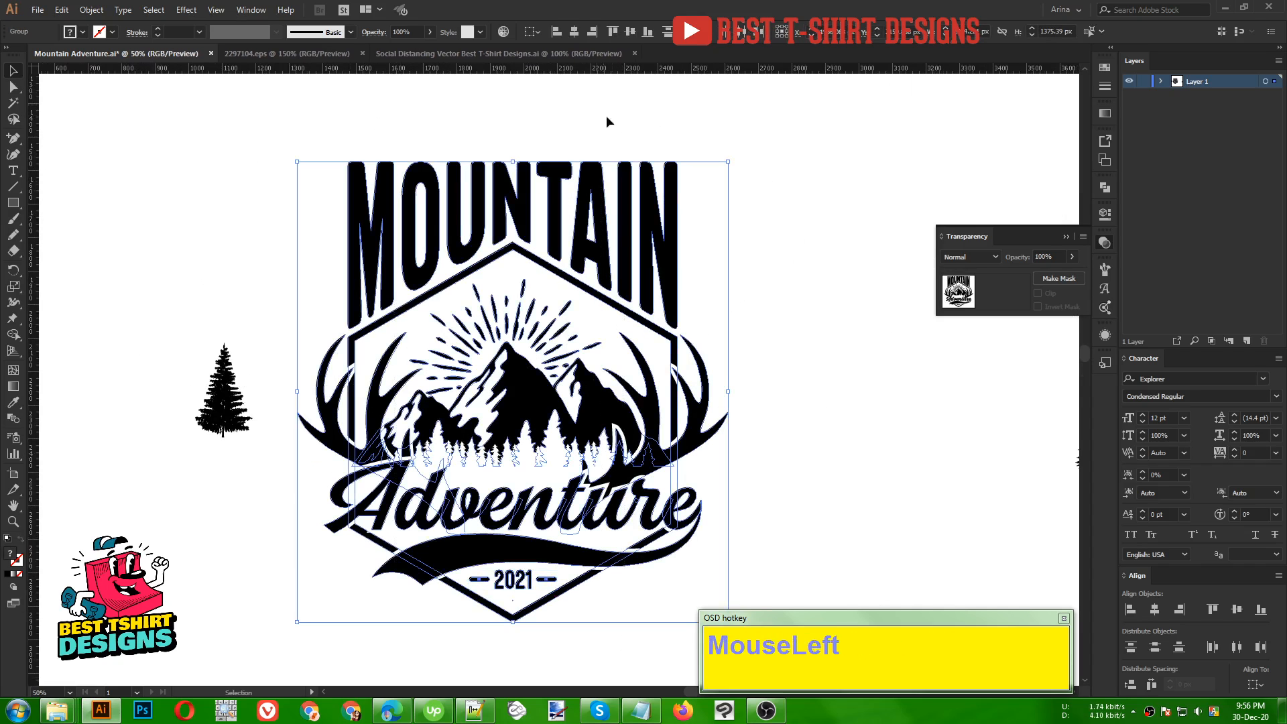
pyautogui.click(574, 32)
pyautogui.click(808, 457)
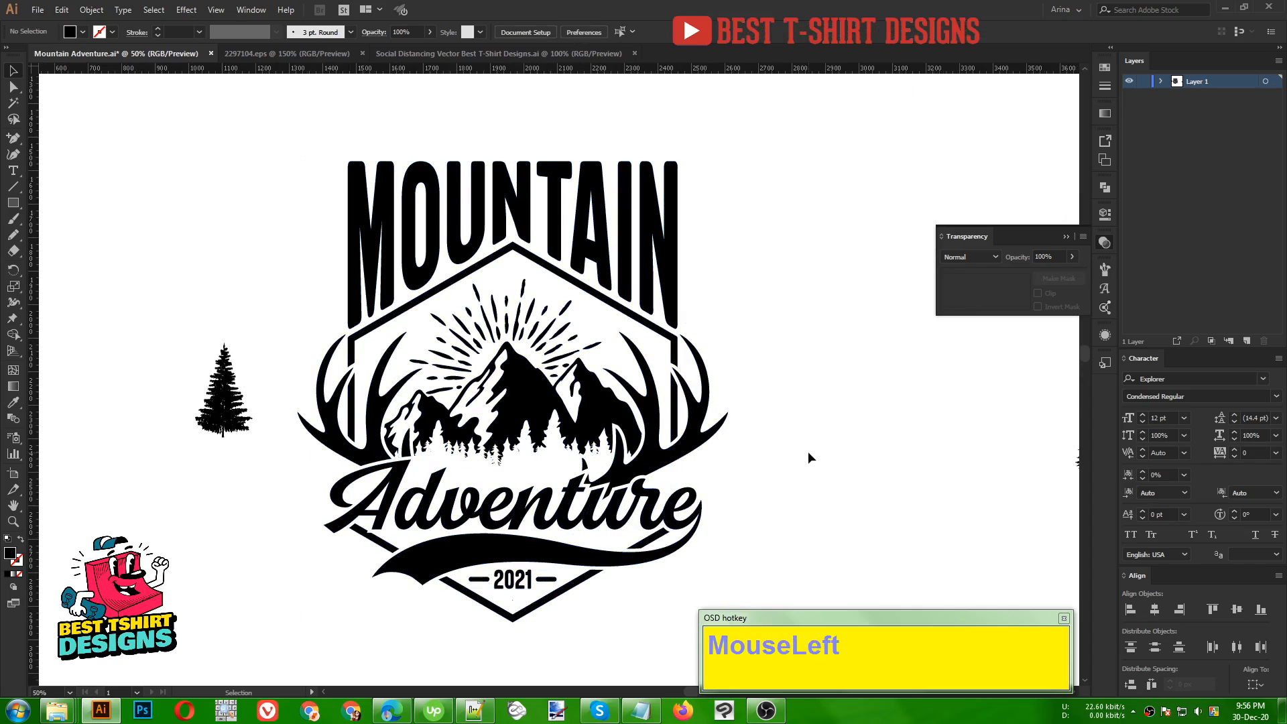
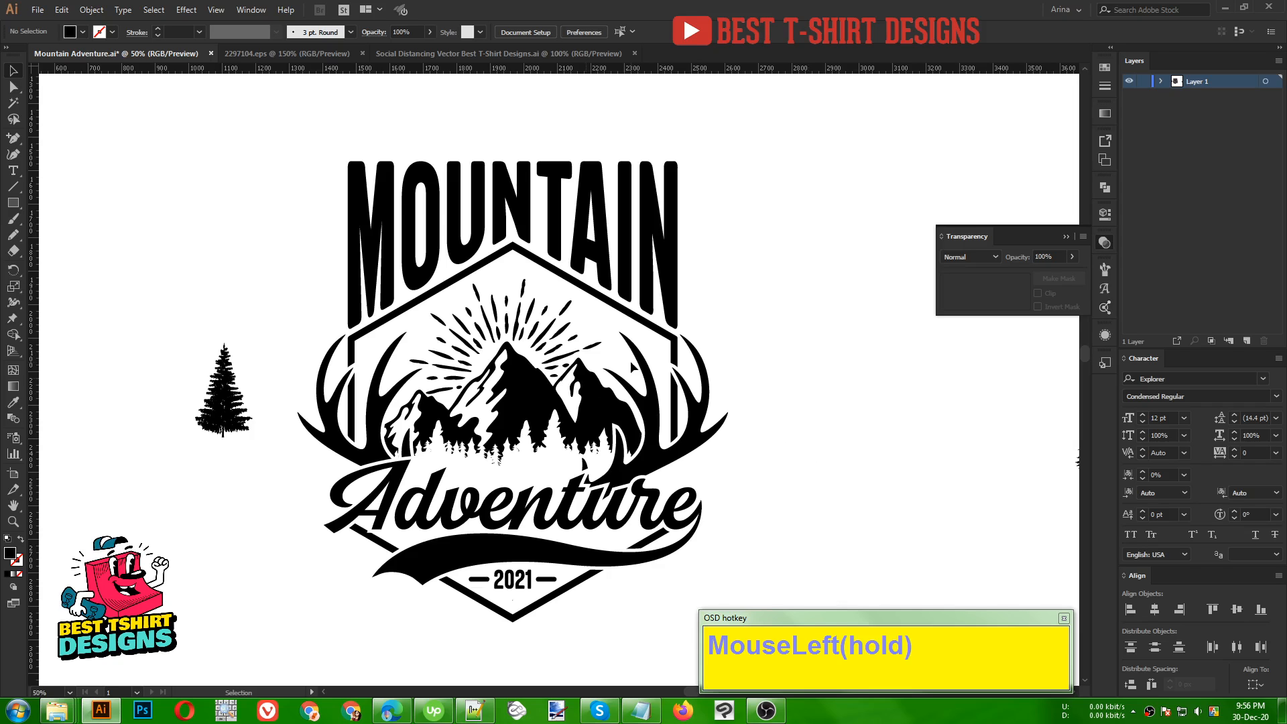
# - Delete the spare single pine tree beside the badge
pyautogui.scroll(-1, 569, 379)
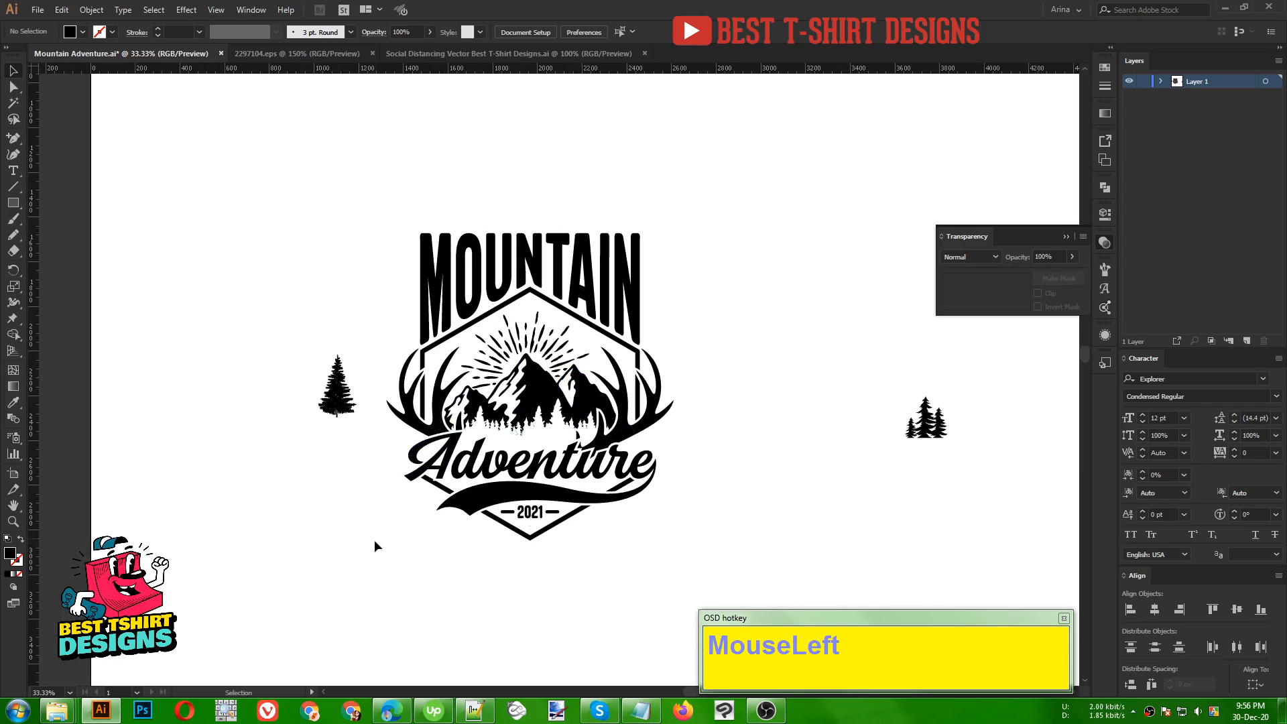
pyautogui.click(331, 407)
pyautogui.moveTo(332, 407); pyautogui.dragTo(262, 304)
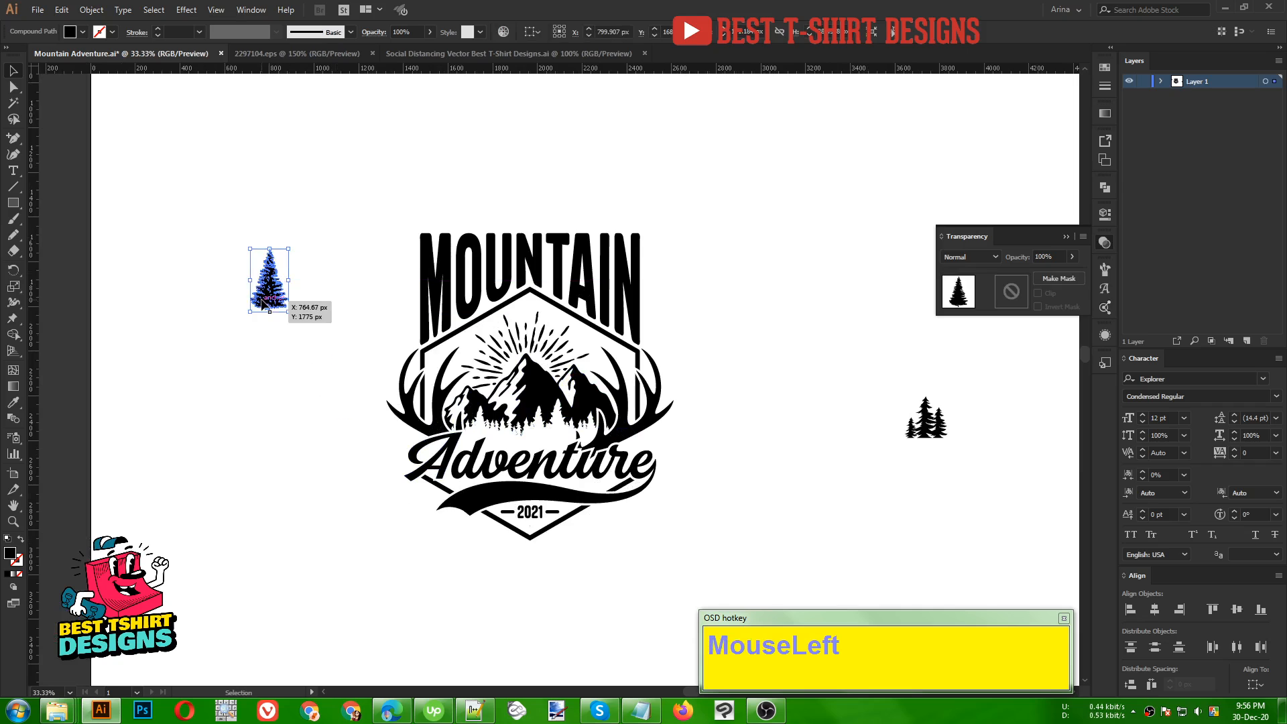
pyautogui.press('Delete')
pyautogui.click(751, 476)
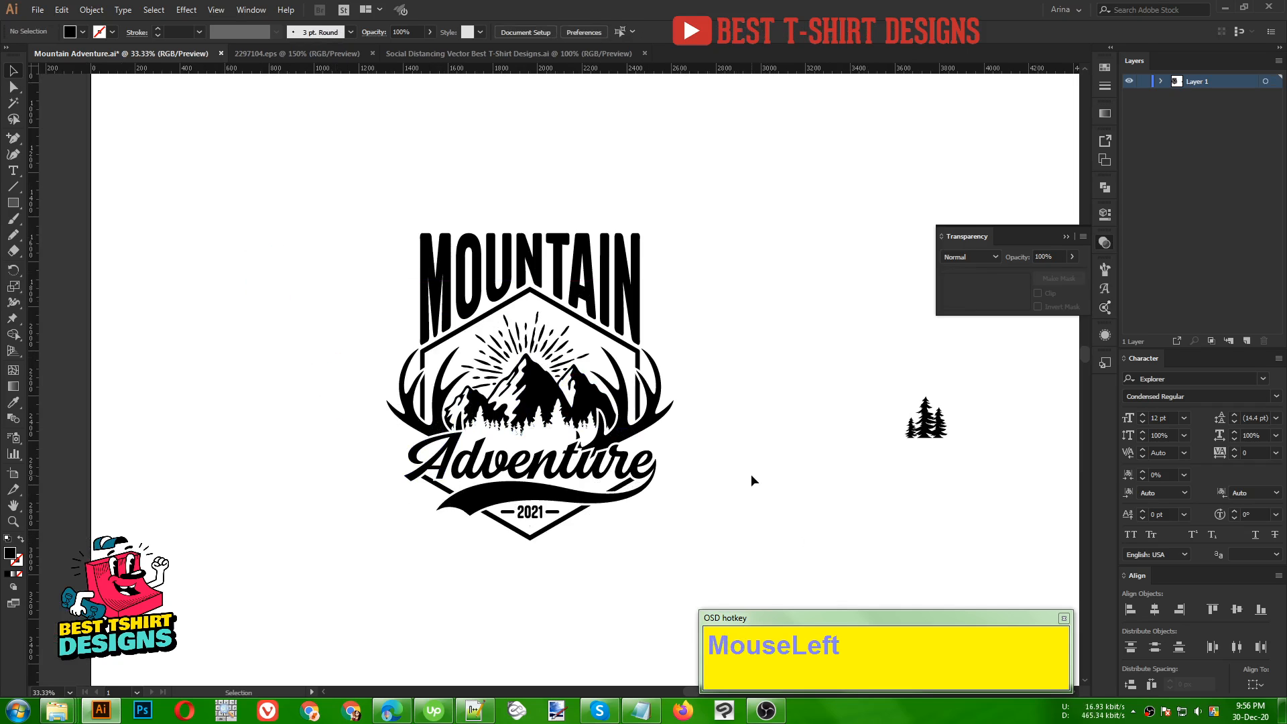
# - Isolate the antlers group within the nested badge groups and give it an opacity mask with Clip turned off
pyautogui.keyDown('alt'); pyautogui.scroll(4, 598, 472); pyautogui.keyUp('alt')
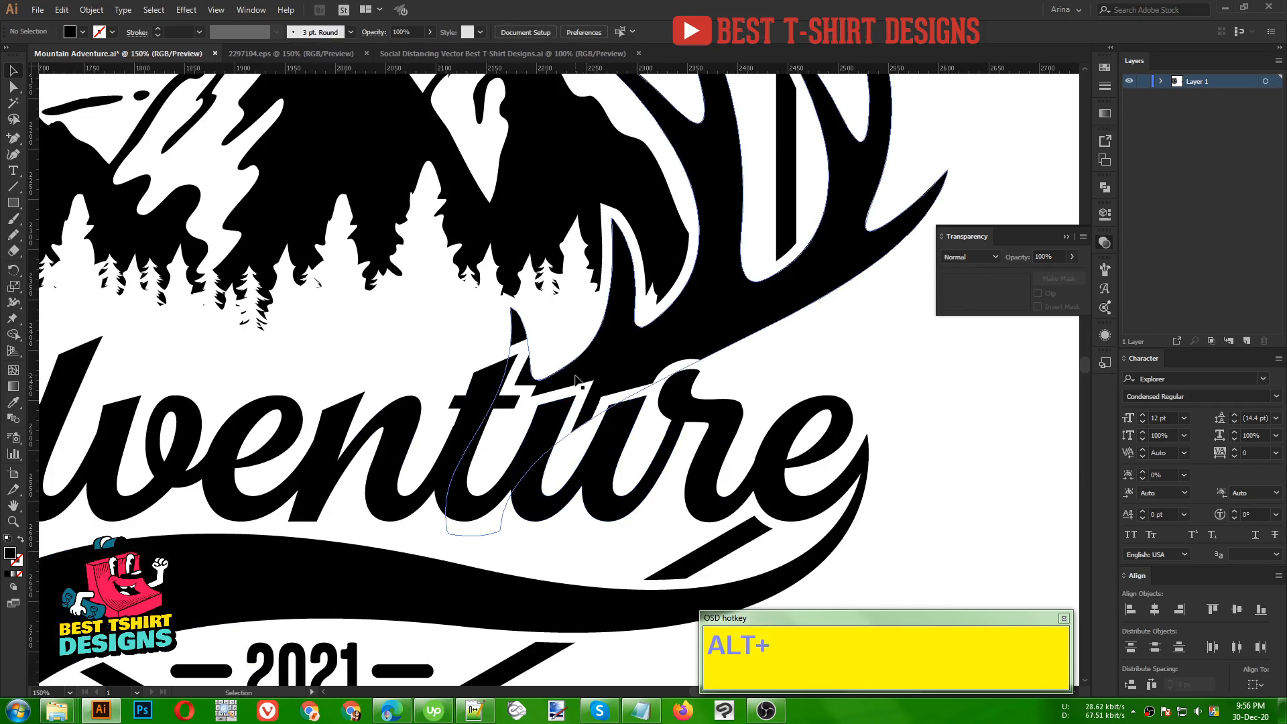
pyautogui.keyDown('alt'); pyautogui.scroll(-1, 520, 326); pyautogui.keyUp('alt')
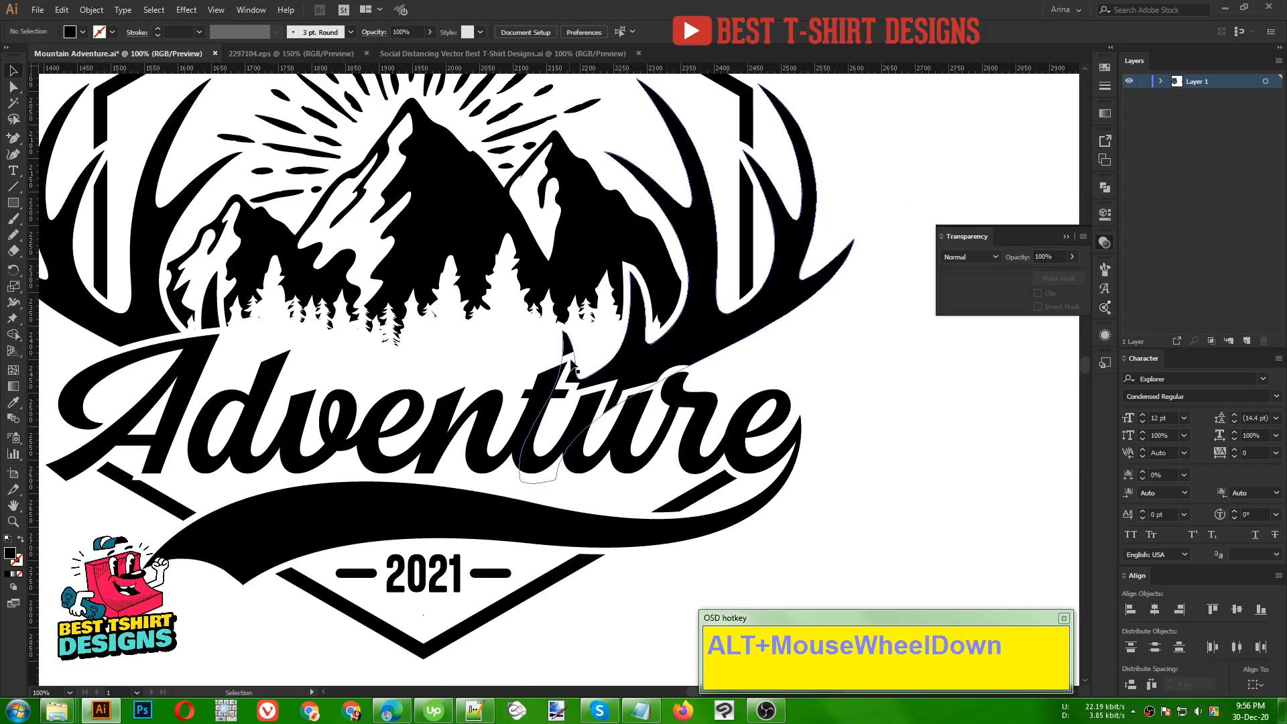
pyautogui.doubleClick(639, 374)
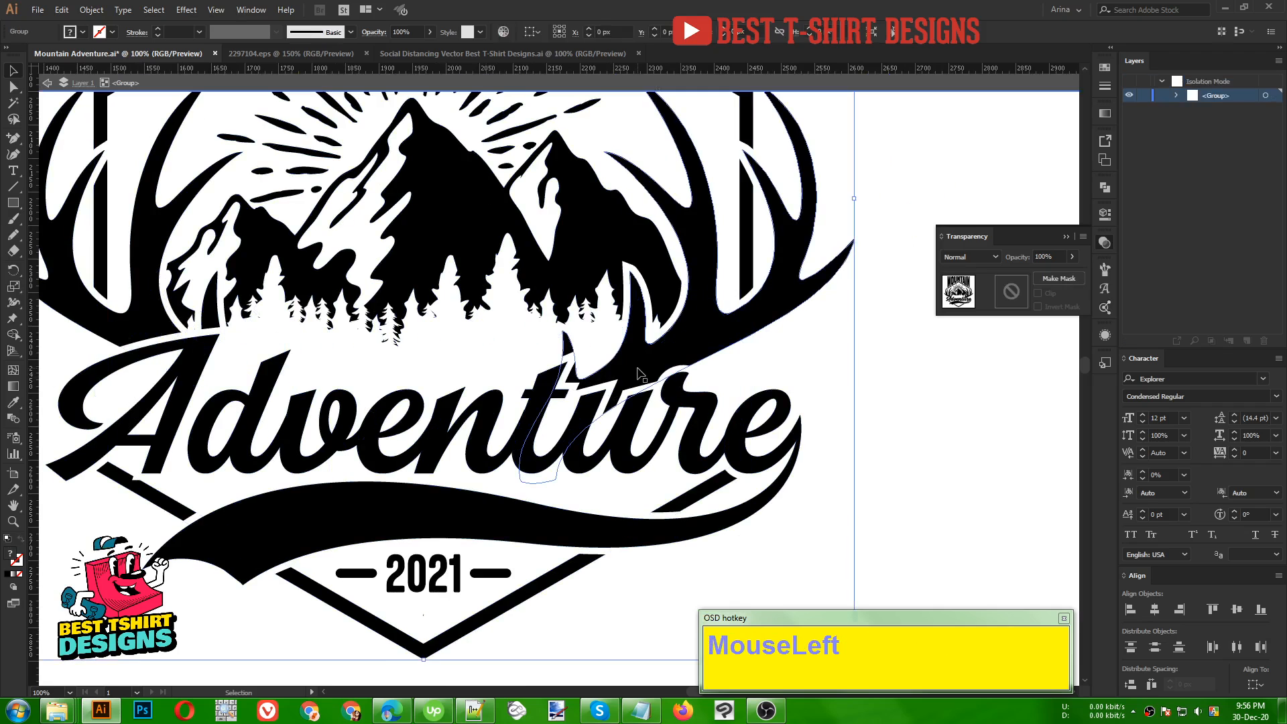
pyautogui.click(639, 374)
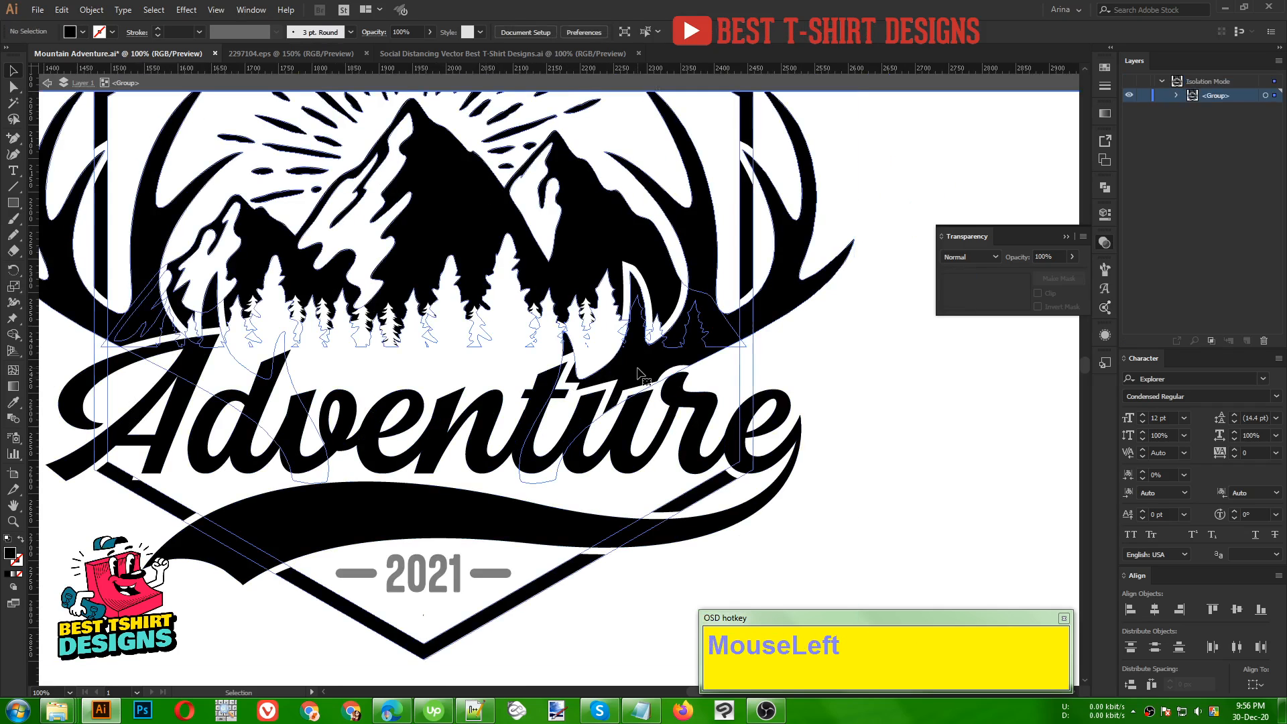
pyautogui.doubleClick(773, 311)
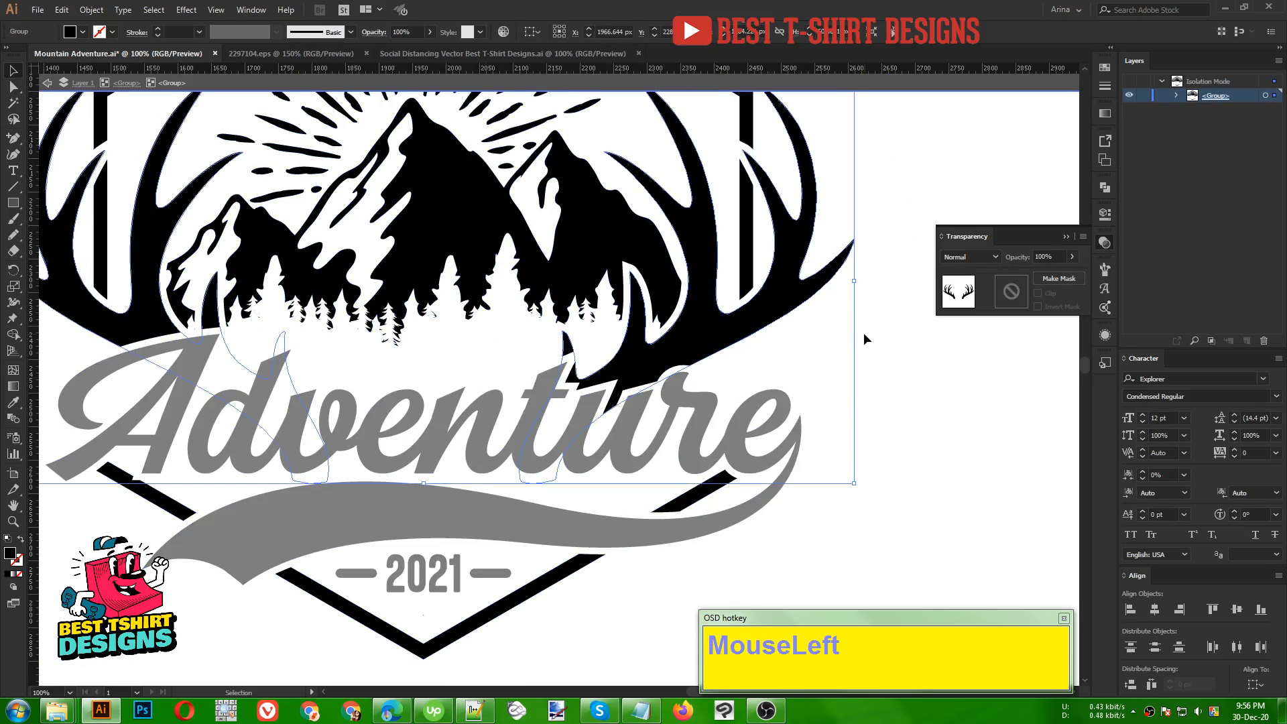
pyautogui.click(1005, 293)
pyautogui.click(1038, 294)
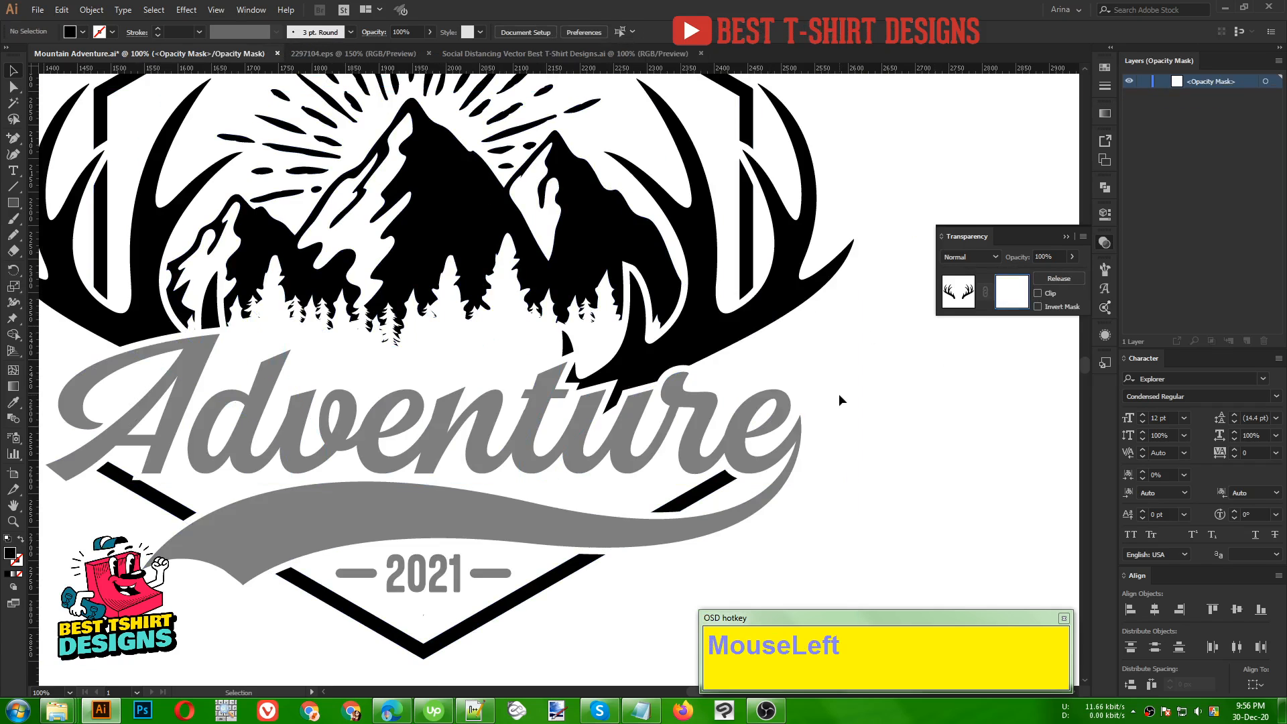
# - Draw a black Pen shape in the antlers' mask over the stray antler tip above the "t" of Adventure, then exit mask editing
pyautogui.scroll(1, 585, 347)
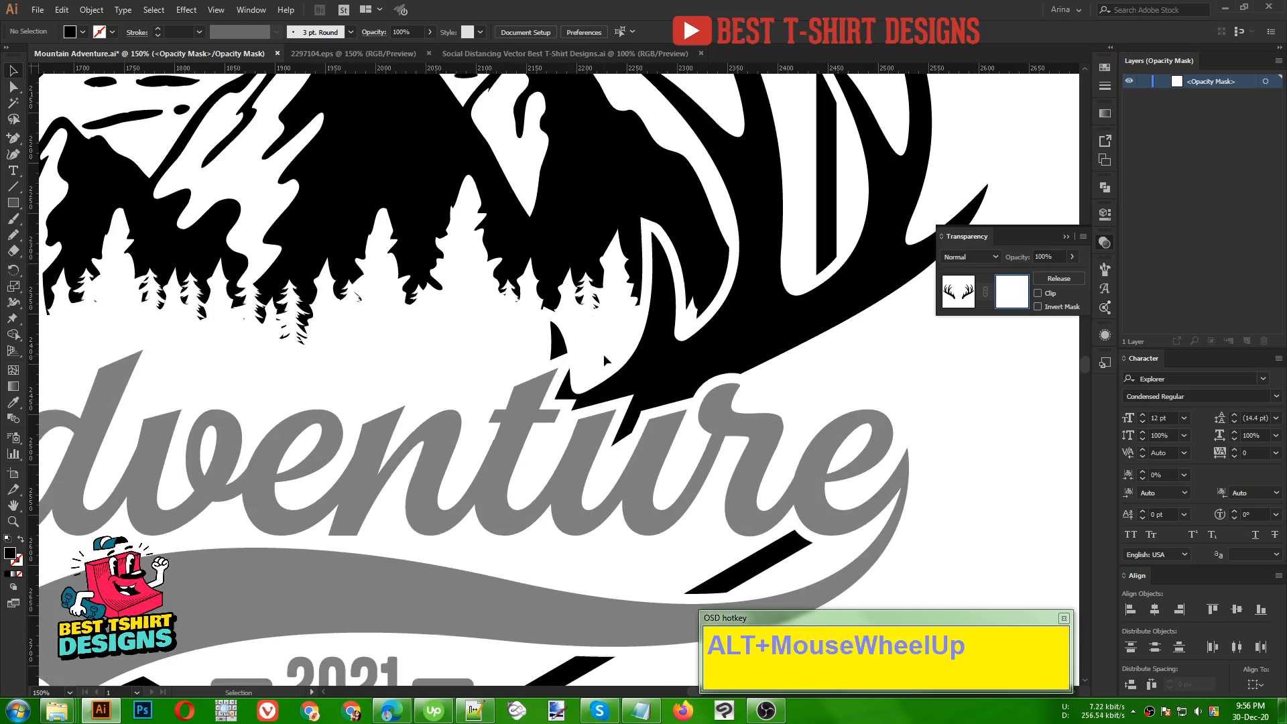
pyautogui.moveTo(10, 143); pyautogui.dragTo(53, 141)
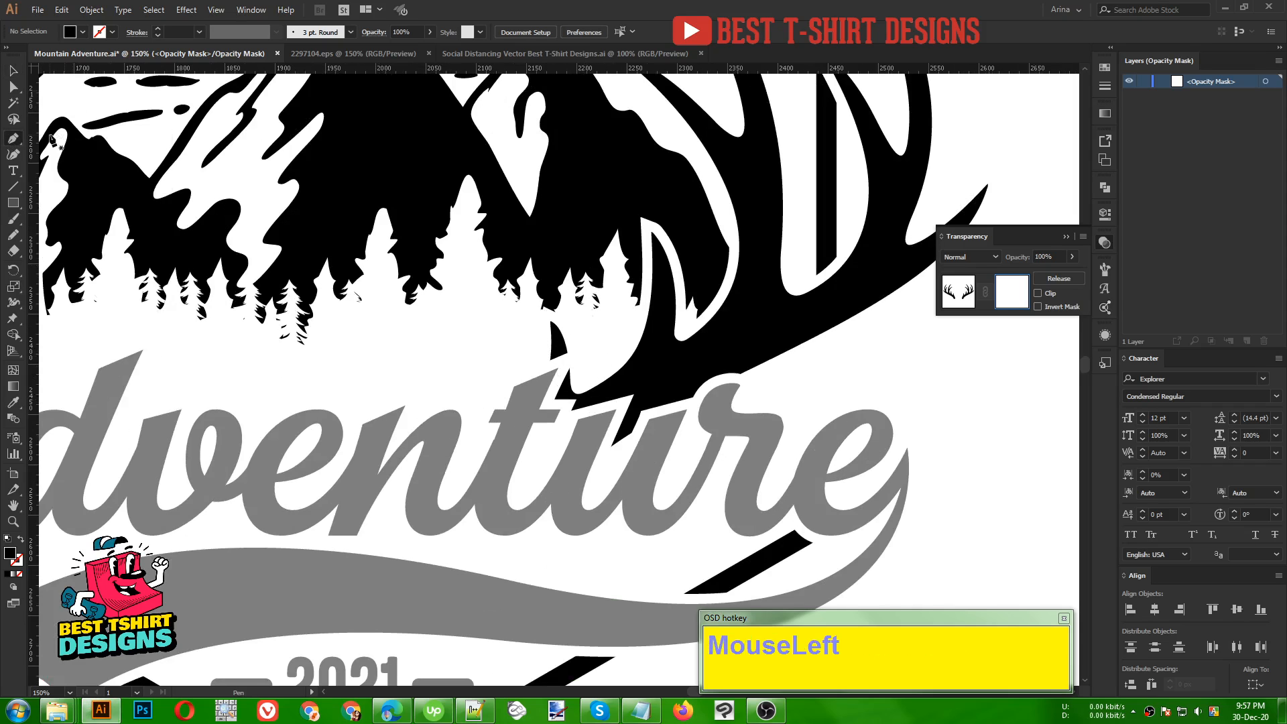
pyautogui.scroll(2, 548, 425)
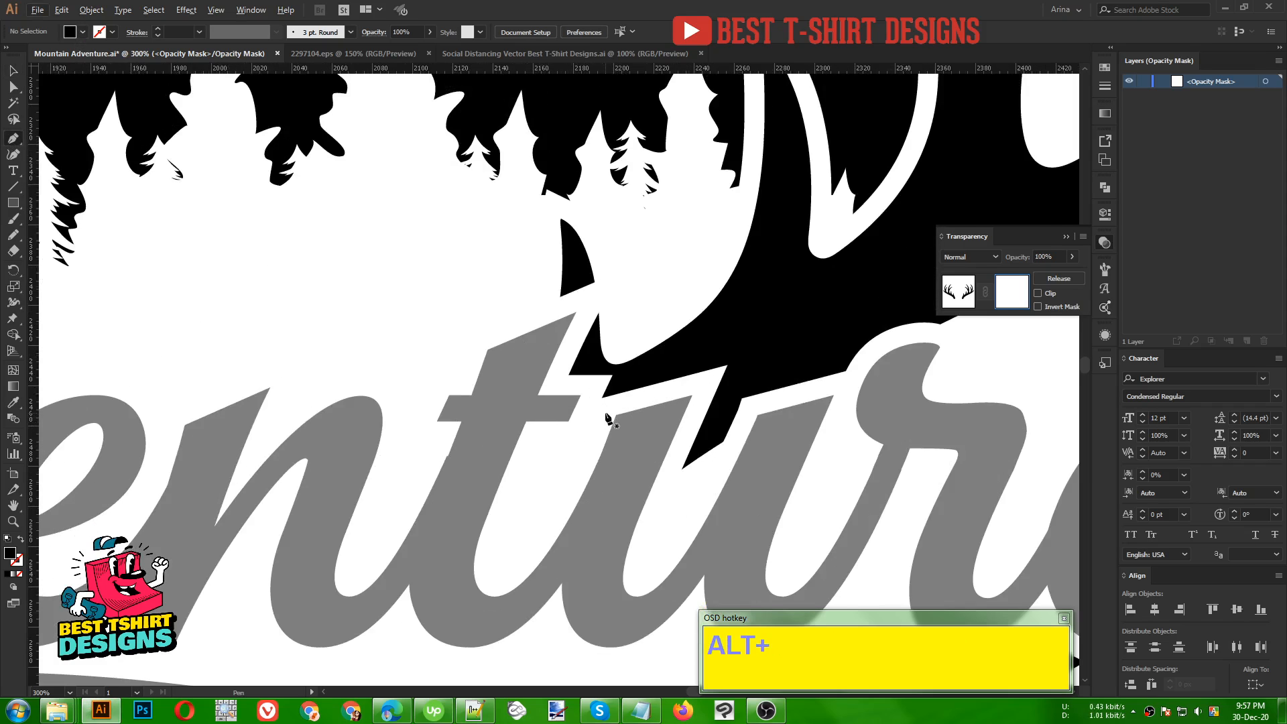
pyautogui.click(589, 422)
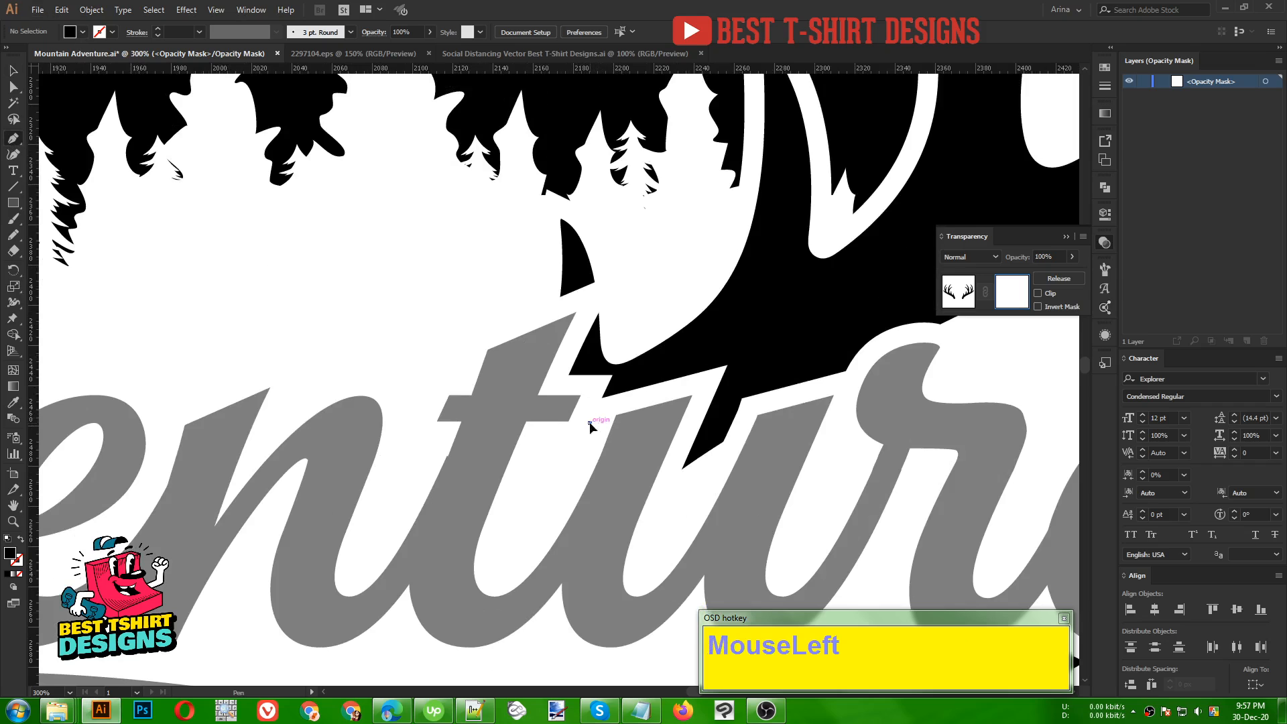
pyautogui.click(657, 297)
pyautogui.click(587, 206)
pyautogui.click(530, 206)
pyautogui.click(491, 281)
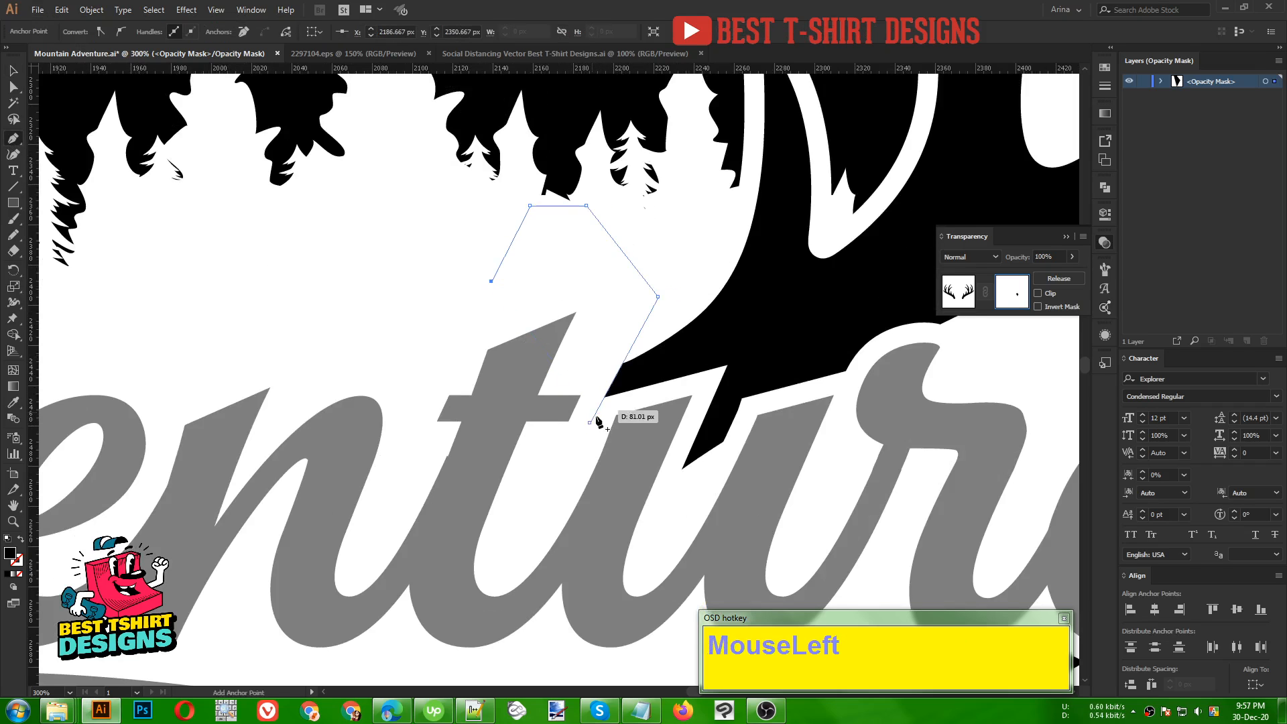
pyautogui.keyDown('alt'); pyautogui.scroll(-4, 559, 329); pyautogui.keyUp('alt')
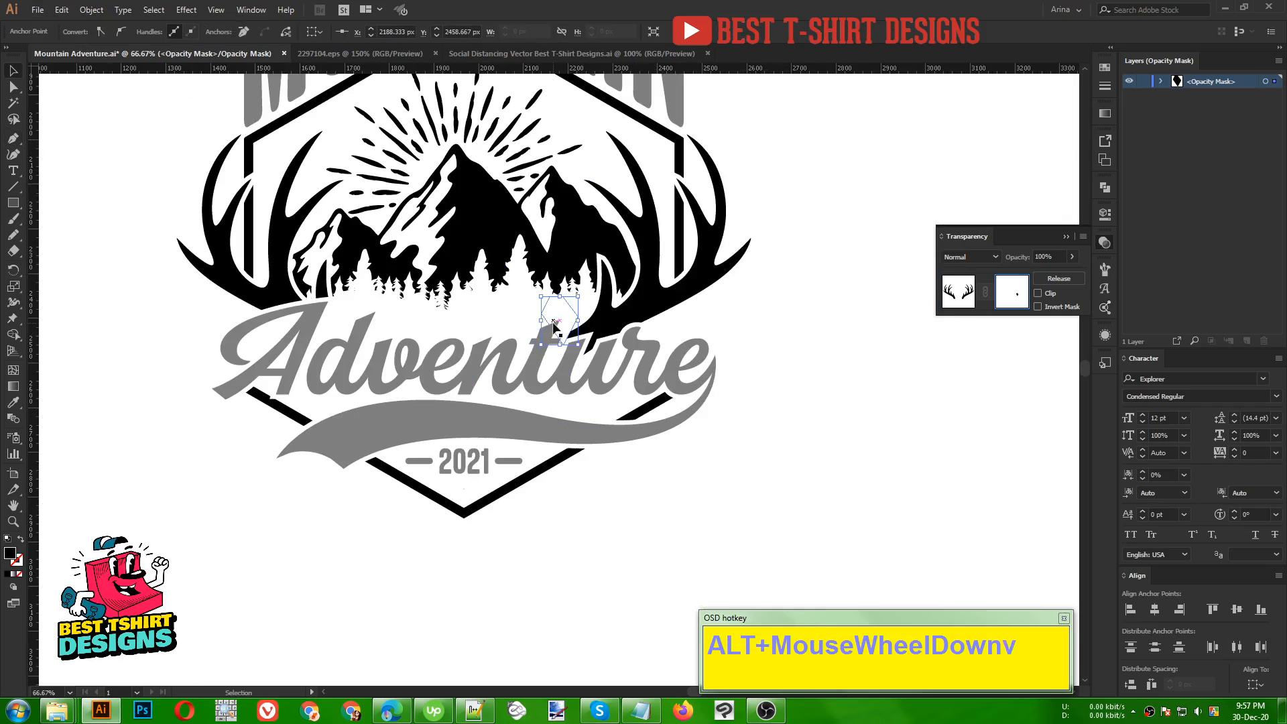
pyautogui.keyDown('alt'); pyautogui.scroll(-3, 547, 328); pyautogui.keyUp('alt')
pyautogui.press('v')
pyautogui.scroll(1, 638, 378)
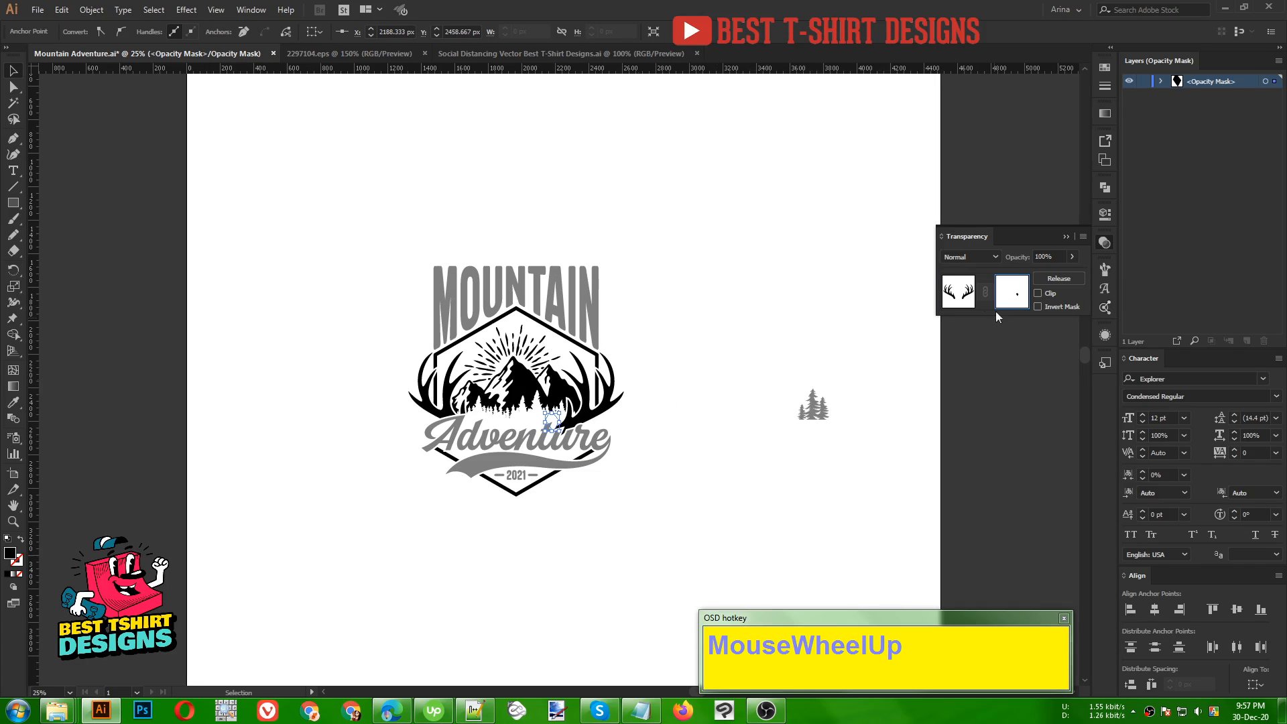
pyautogui.click(958, 292)
pyautogui.click(655, 386)
# - Isolate the hexagon frame inside the badge groups and open its opacity mask for editing
pyautogui.keyDown('alt'); pyautogui.scroll(1, 514, 313); pyautogui.keyUp('alt')
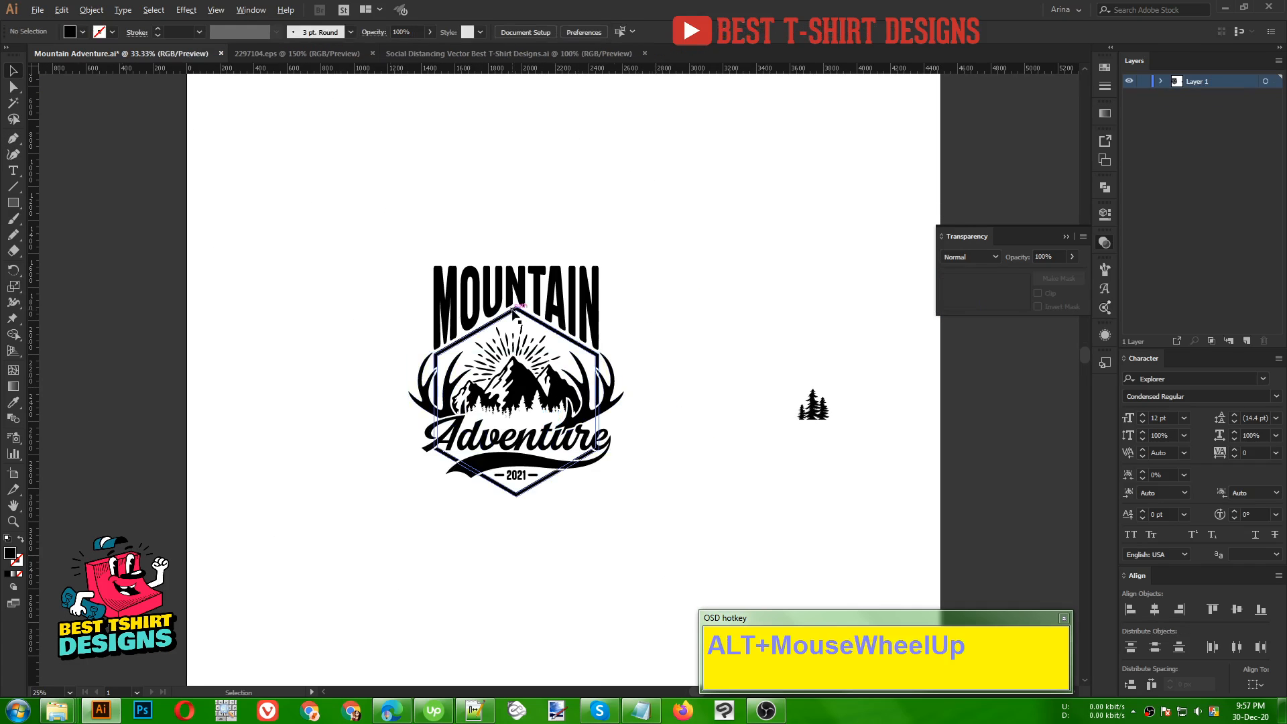
pyautogui.keyDown('alt'); pyautogui.scroll(1, 514, 313); pyautogui.keyUp('alt')
pyautogui.doubleClick(514, 312)
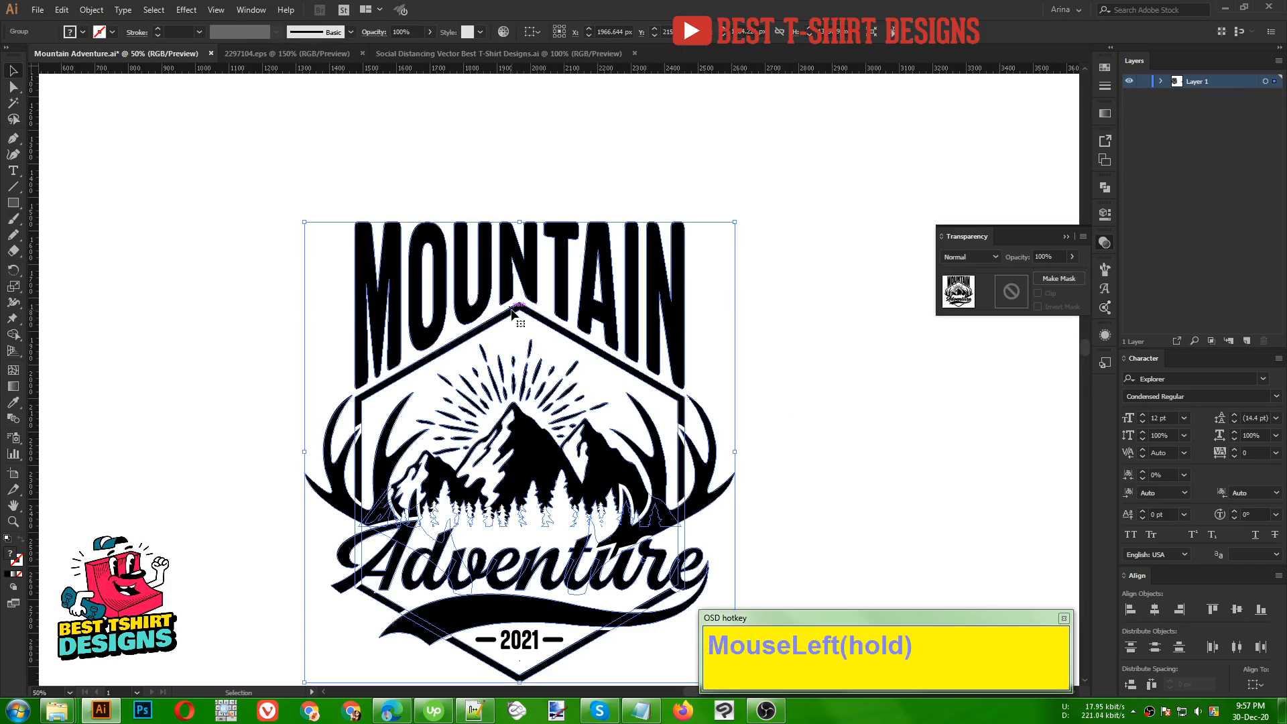
pyautogui.click(513, 313)
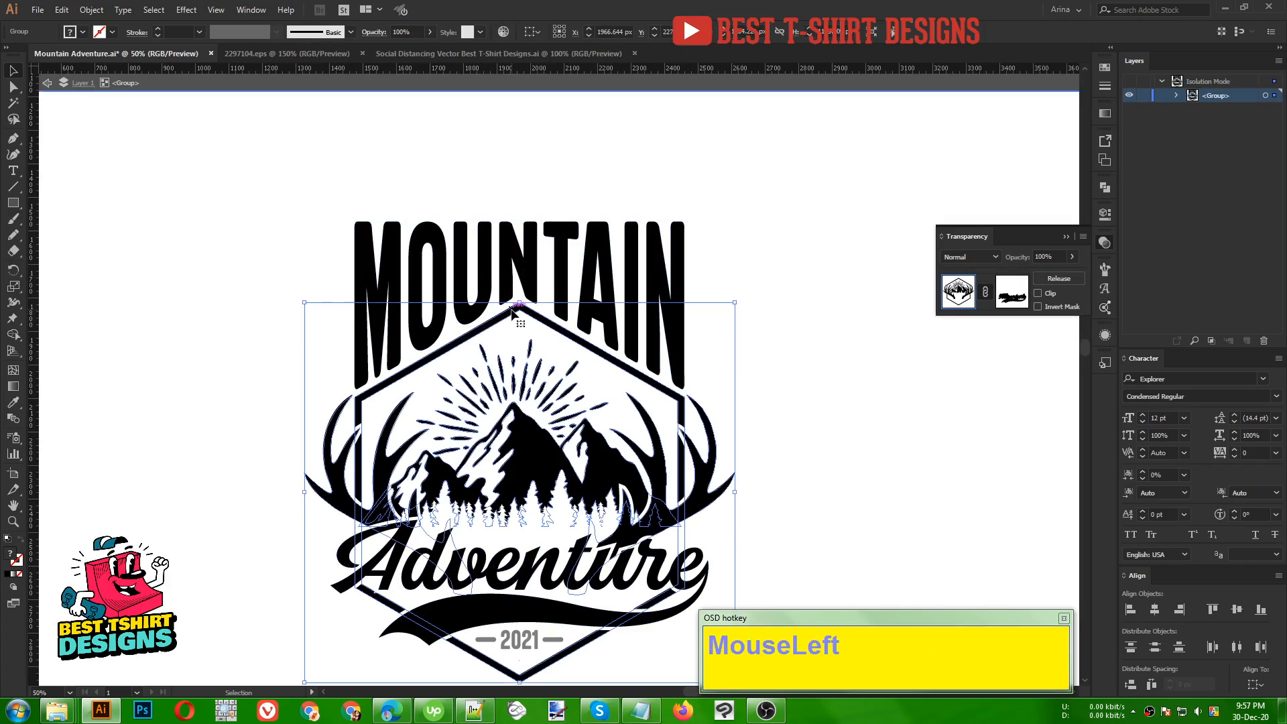
pyautogui.doubleClick(509, 312)
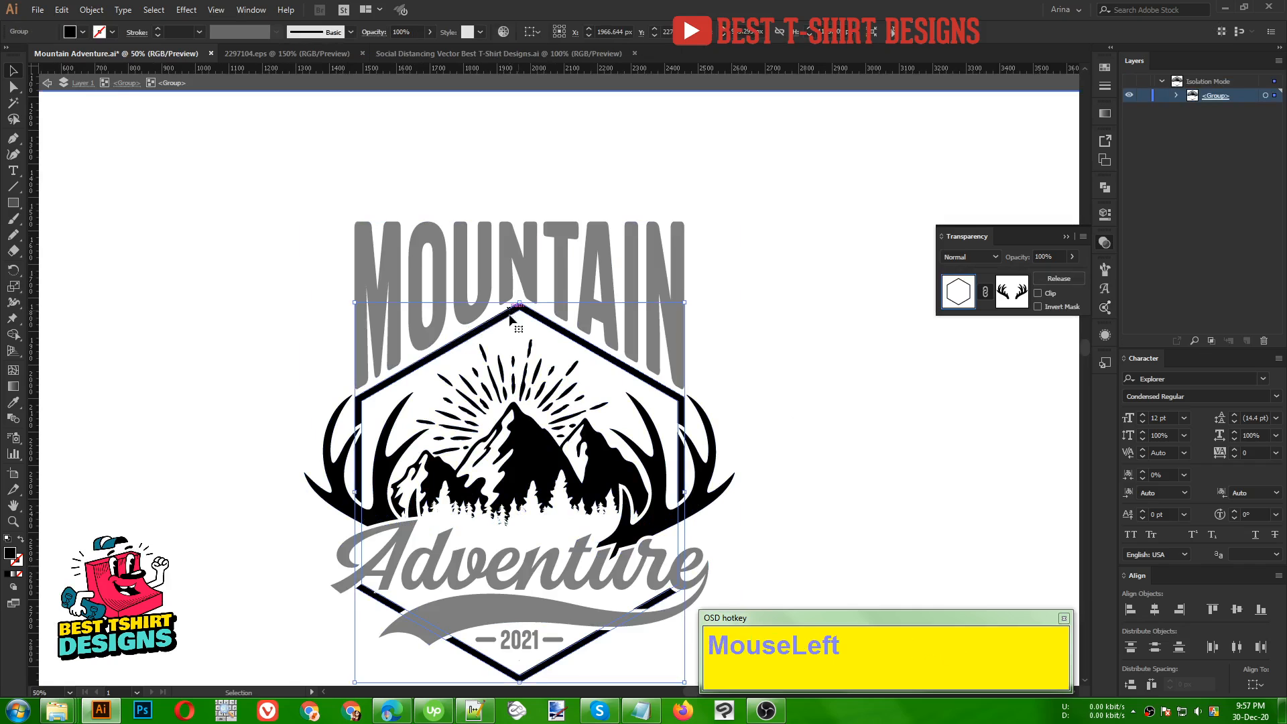
pyautogui.click(1013, 300)
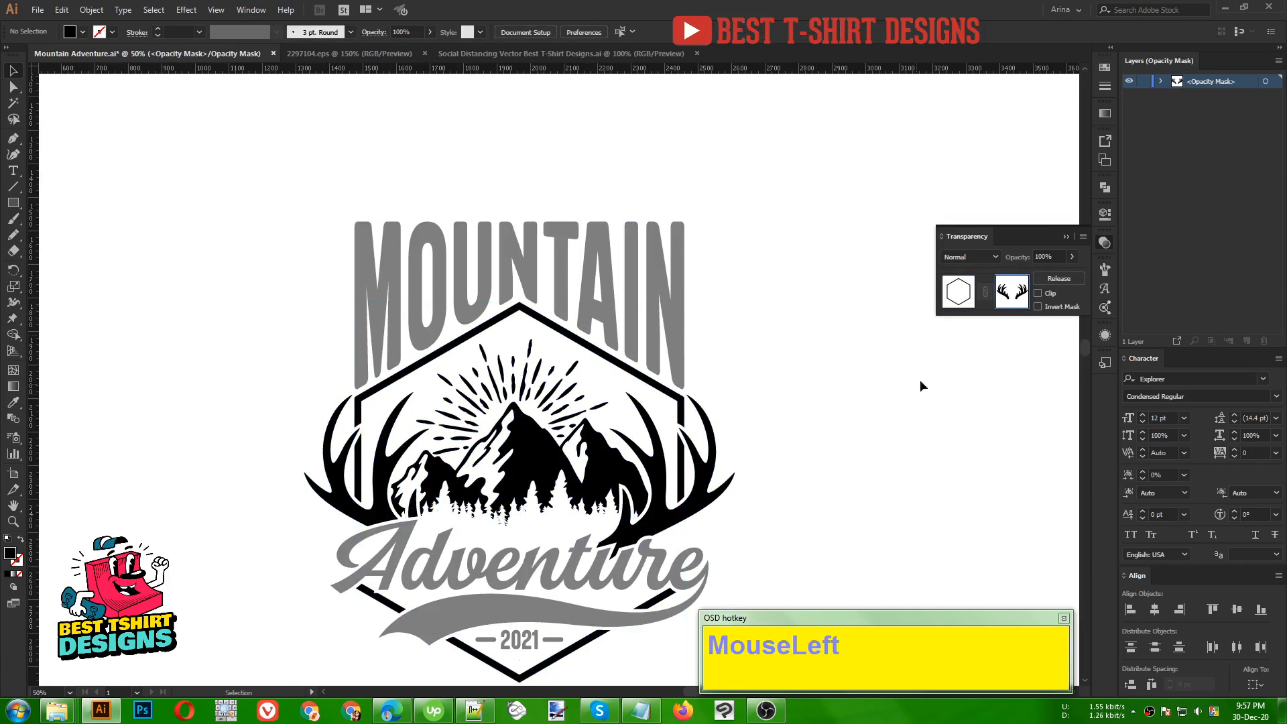
# - Draw a freehand black Pencil shape in the mask to hide the hexagon's upper edges between the antlers, then exit mask editing
pyautogui.press('n')
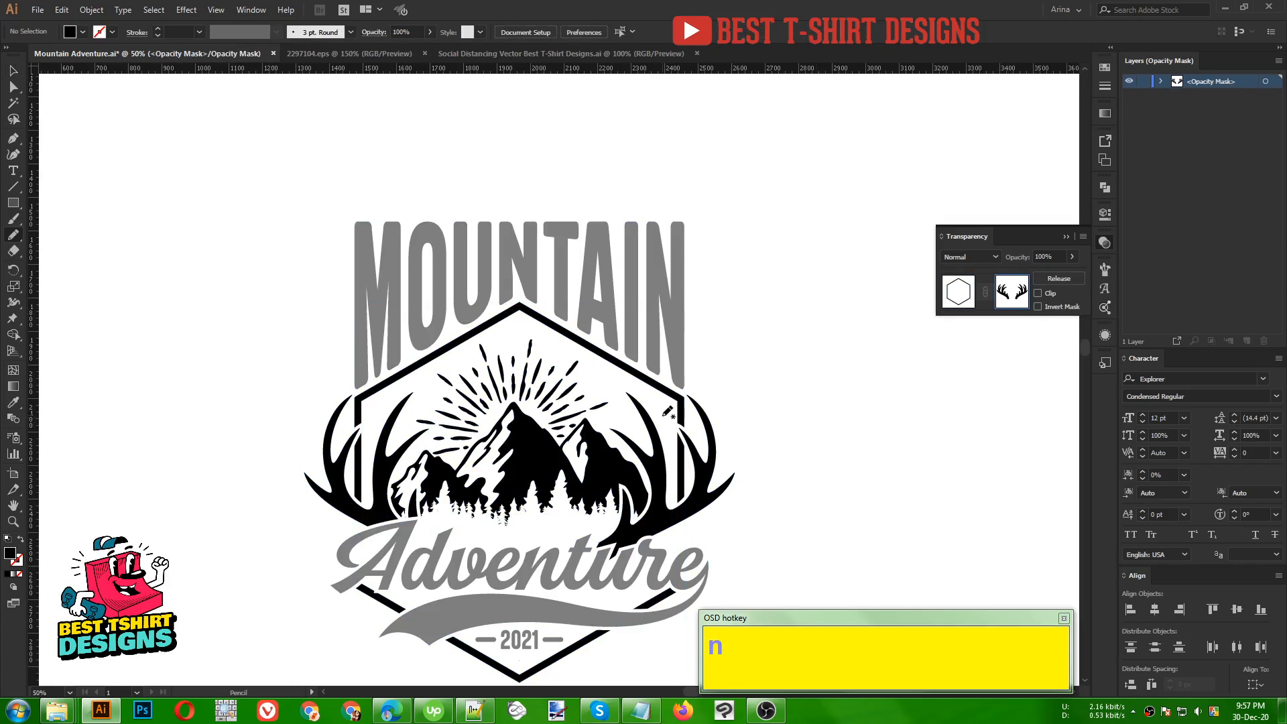
pyautogui.moveTo(665, 416); pyautogui.dragTo(676, 418)
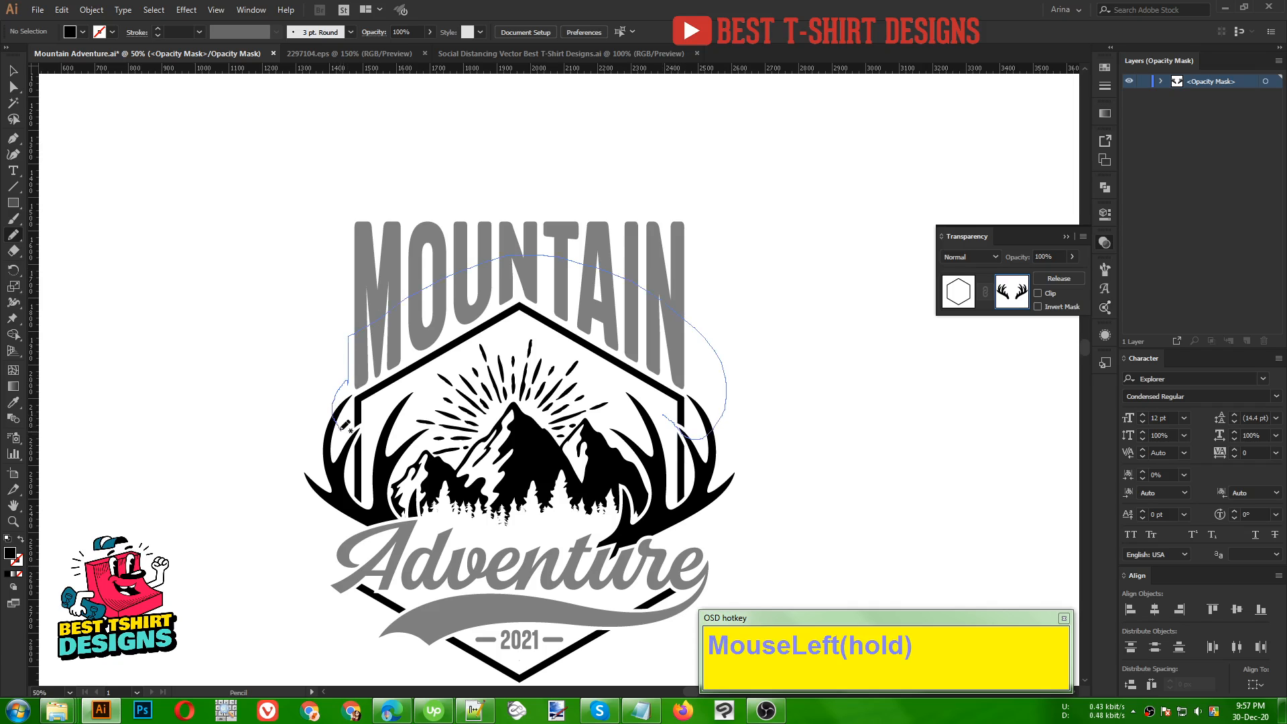
pyautogui.moveTo(570, 404); pyautogui.dragTo(578, 405)
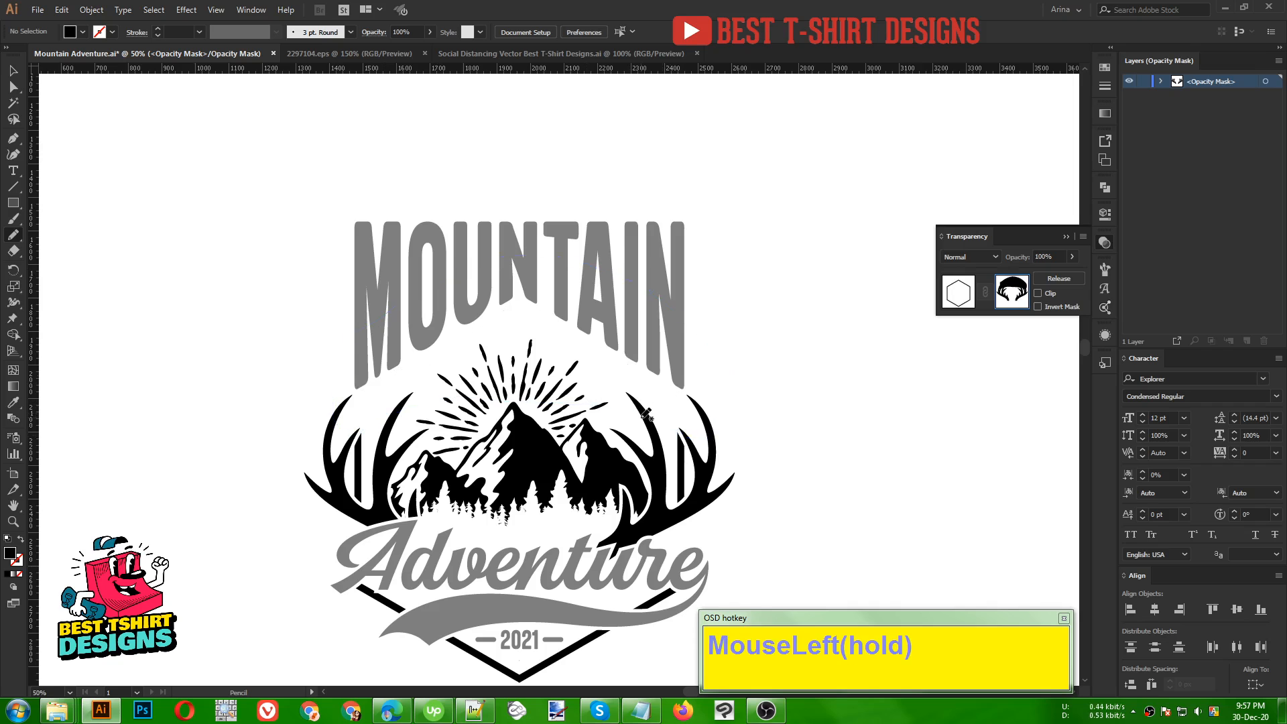
pyautogui.scroll(-1, 751, 413)
pyautogui.click(958, 292)
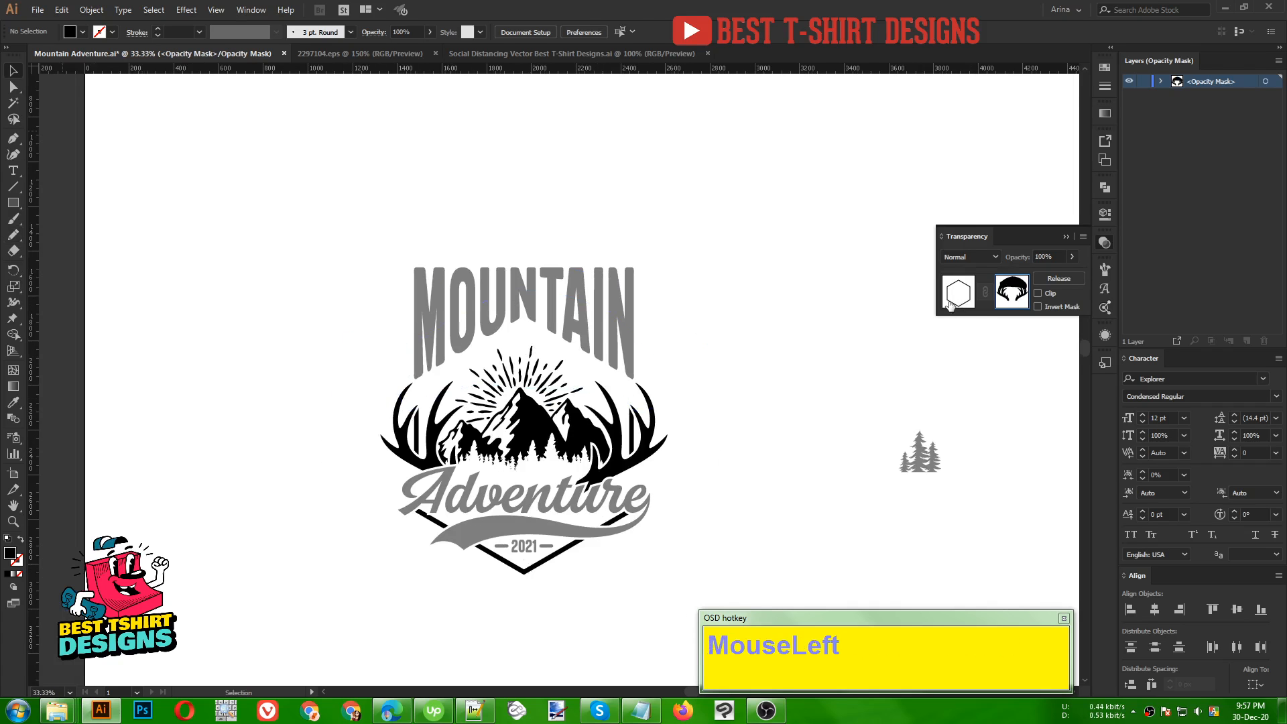
pyautogui.click(712, 377)
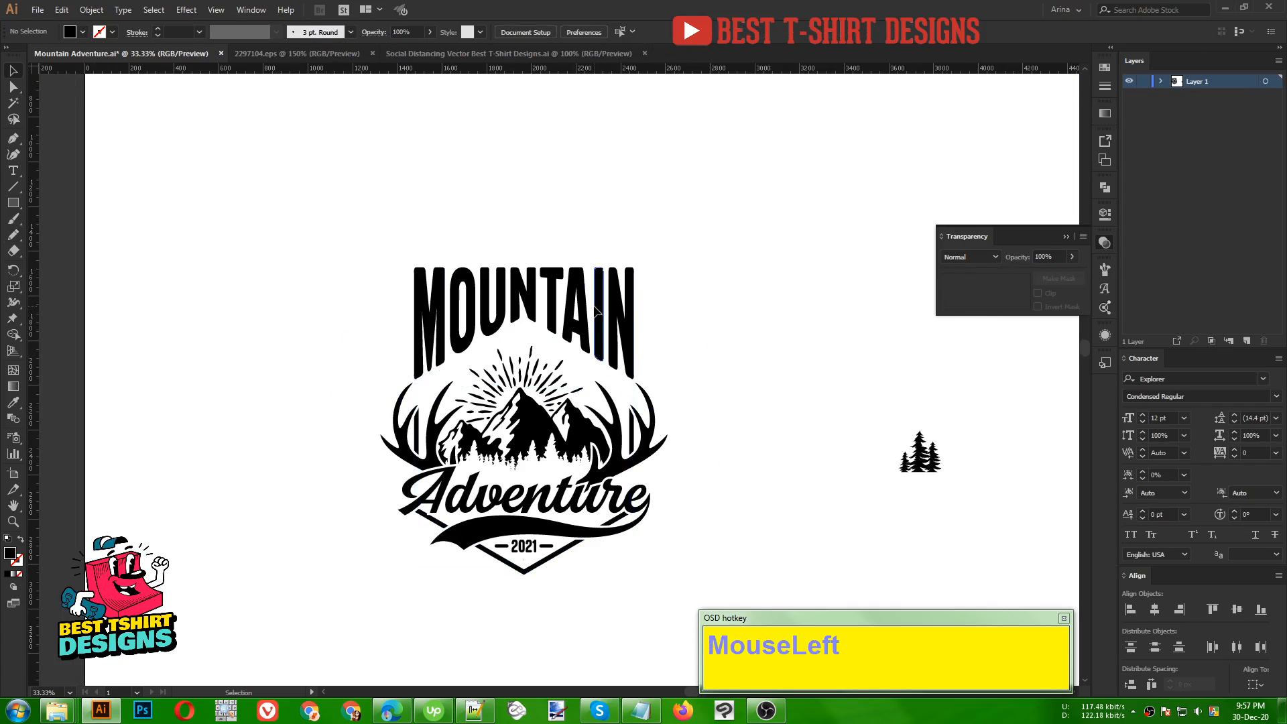
# - Isolate the MOUNTAIN lettering, nudge it down closer to the sunburst and antlers, and exit isolation
pyautogui.doubleClick(596, 310)
pyautogui.click(596, 310)
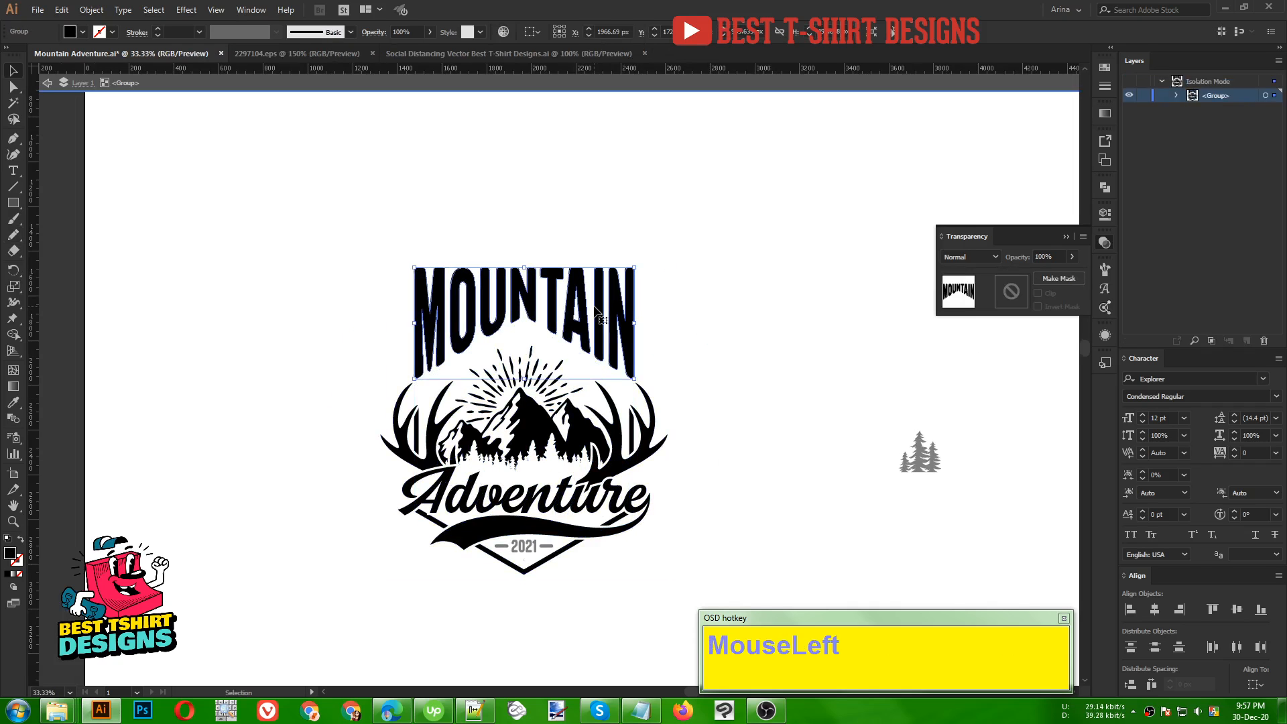
pyautogui.press('Down')
pyautogui.press('Down')
pyautogui.press('Down')
pyautogui.press('Down')
pyautogui.press('Down')
pyautogui.press('Down')
pyautogui.press('Down')
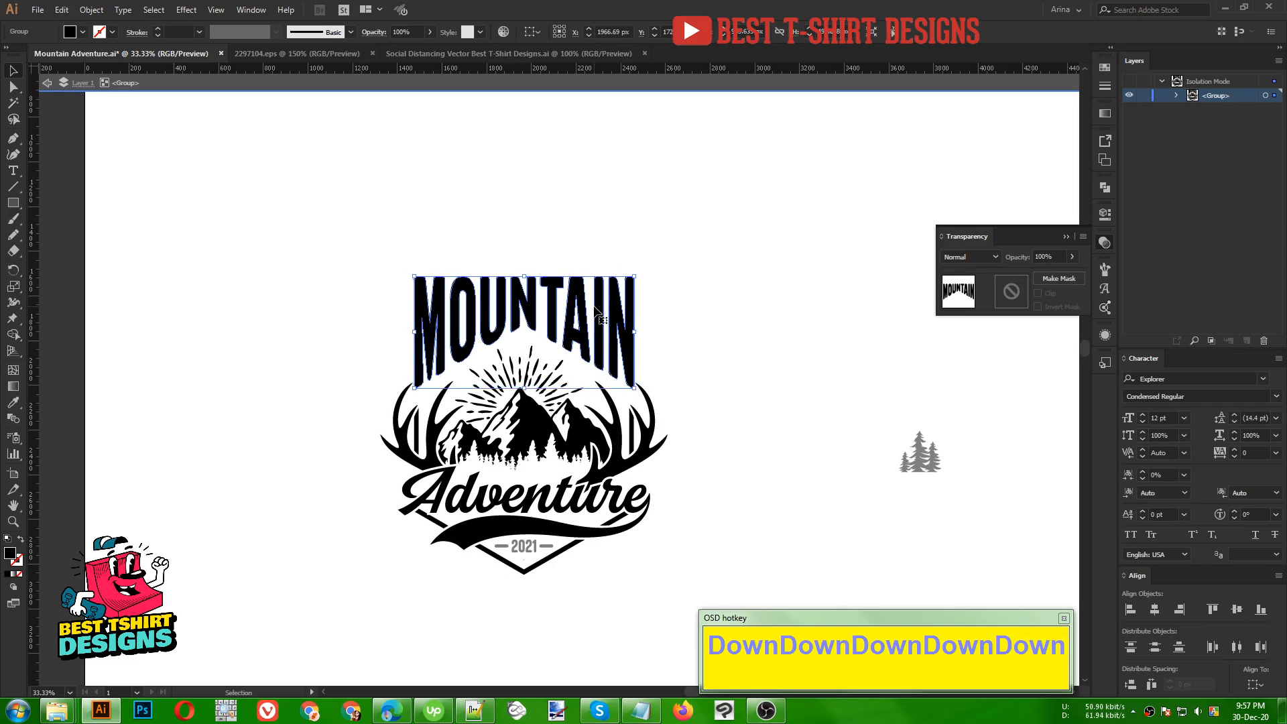
pyautogui.press('Down')
pyautogui.press('Down')
pyautogui.click(714, 315)
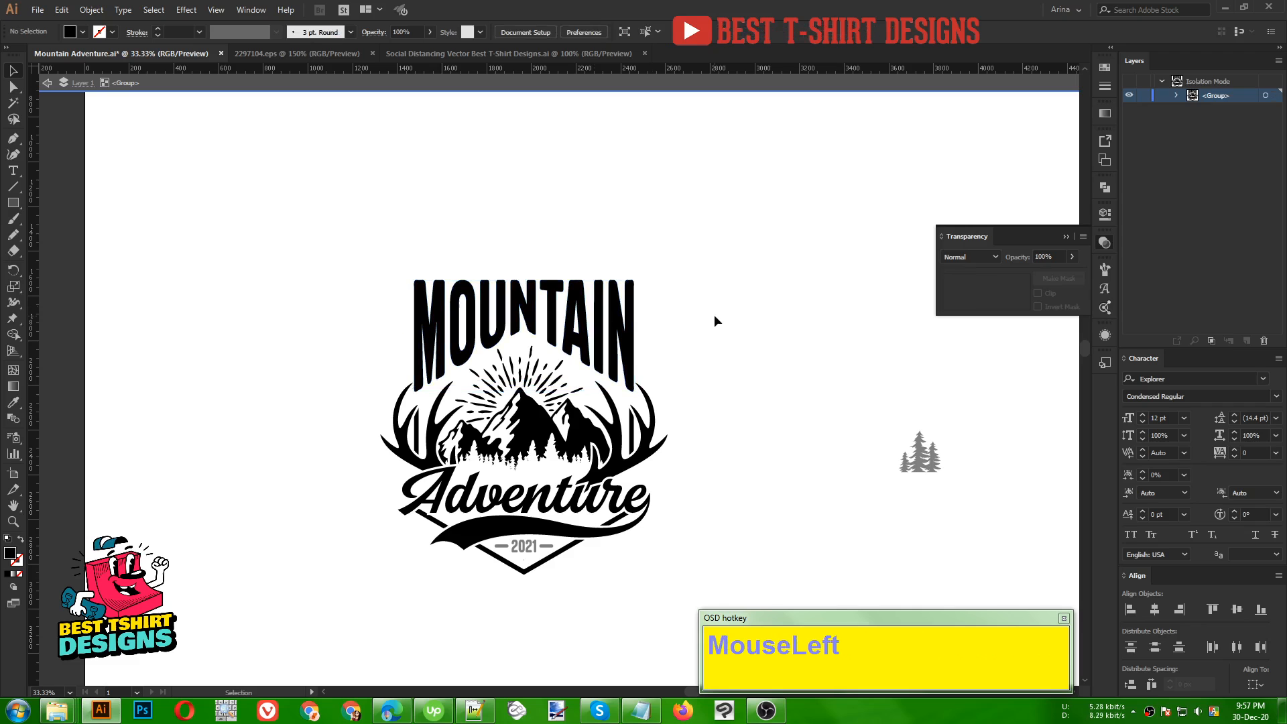
pyautogui.doubleClick(714, 317)
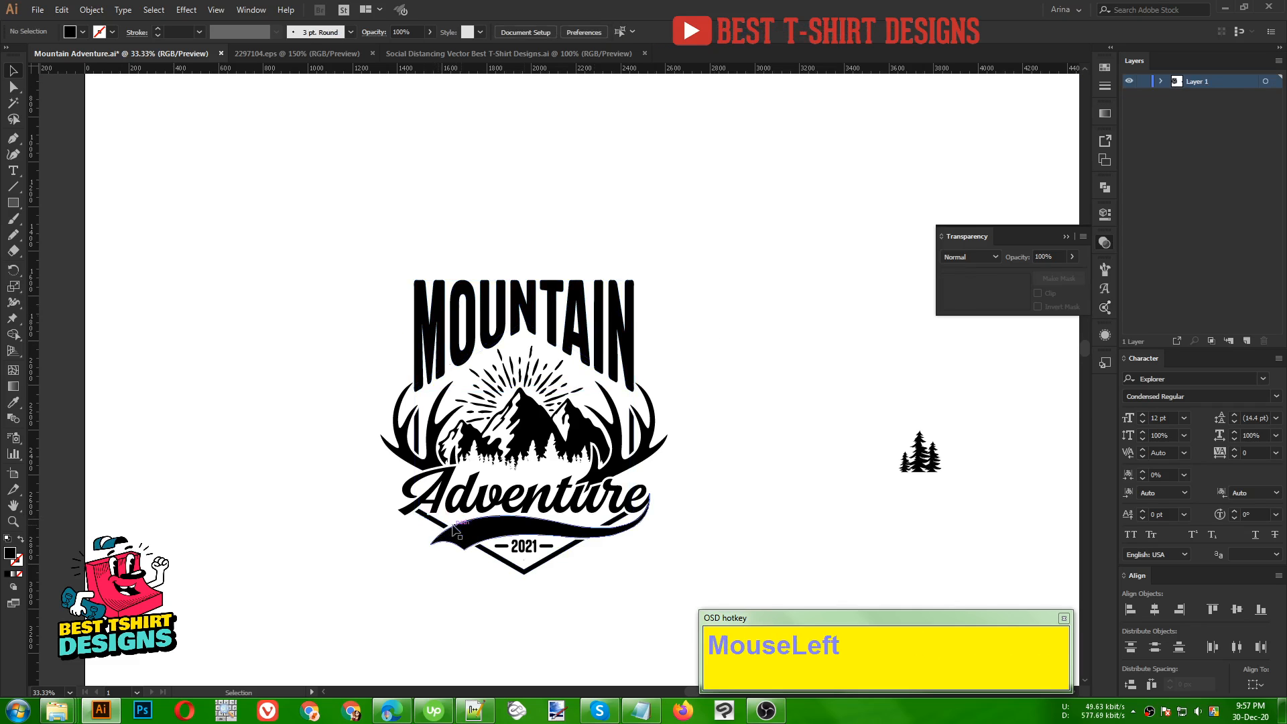
# - Open 6 deer.eps and copy the red side-view deer at the top of its artboard
pyautogui.scroll(1, 592, 501)
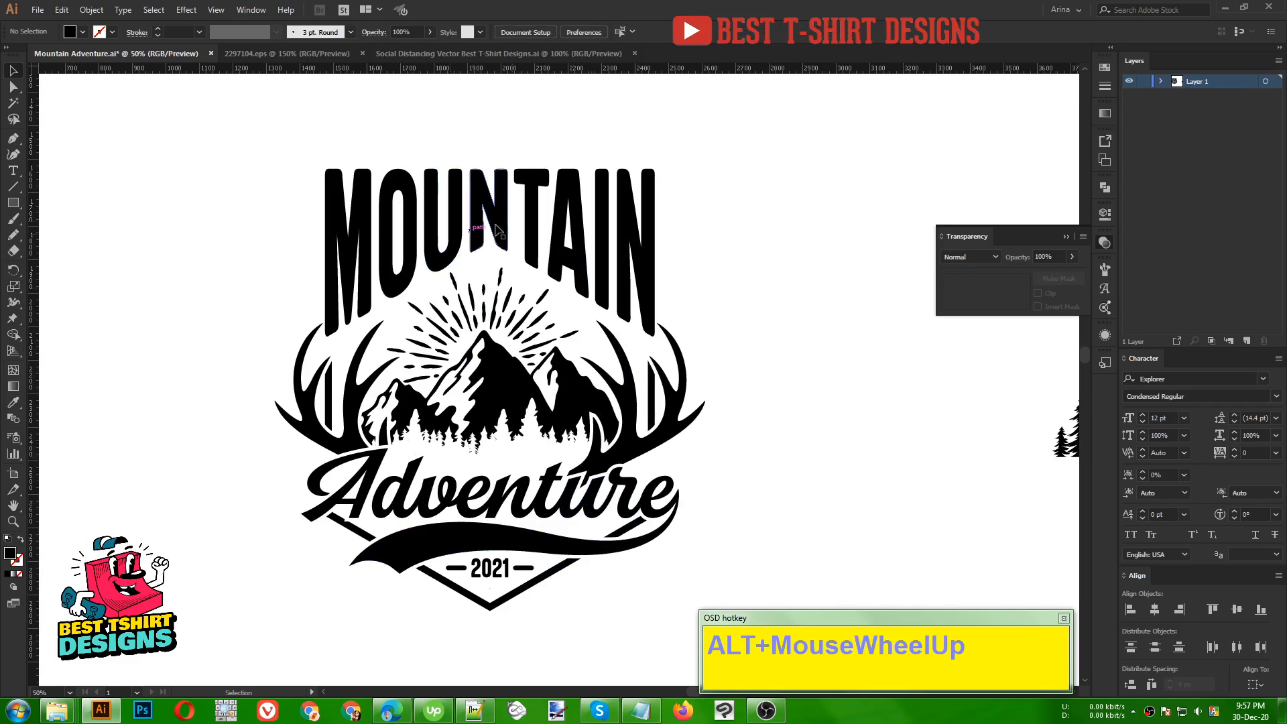
pyautogui.click(769, 411)
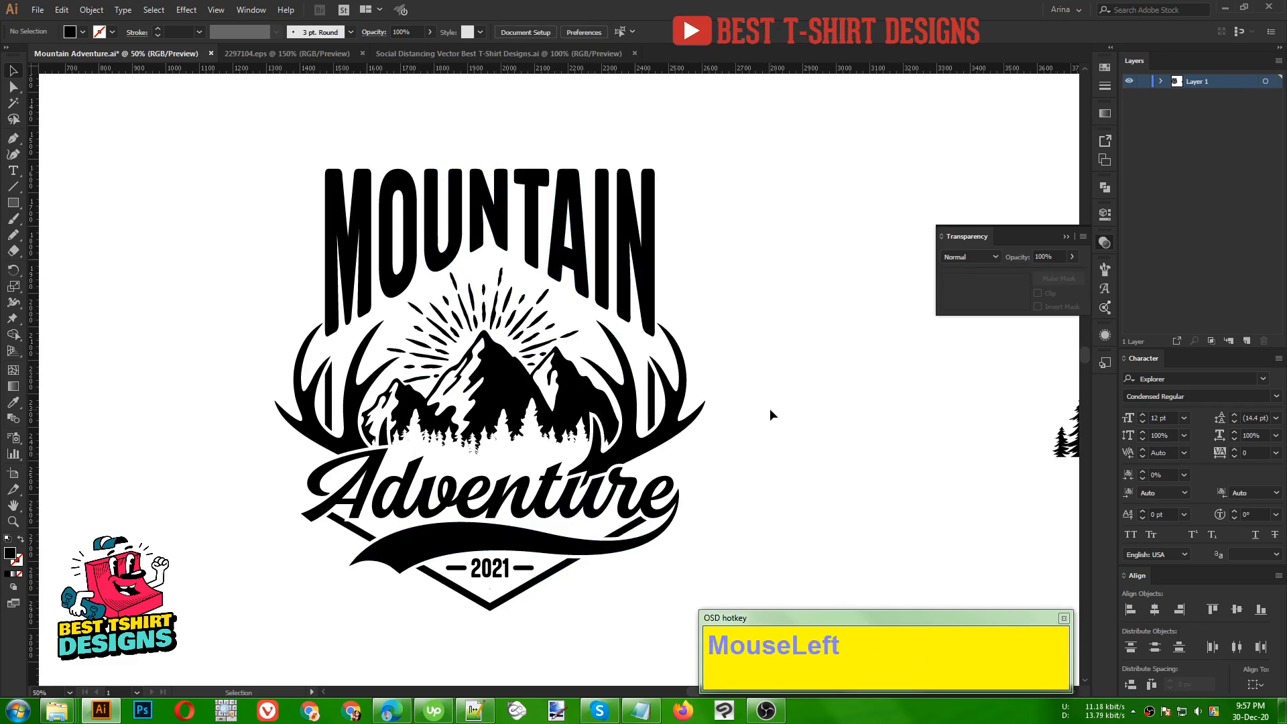
pyautogui.press('F10')
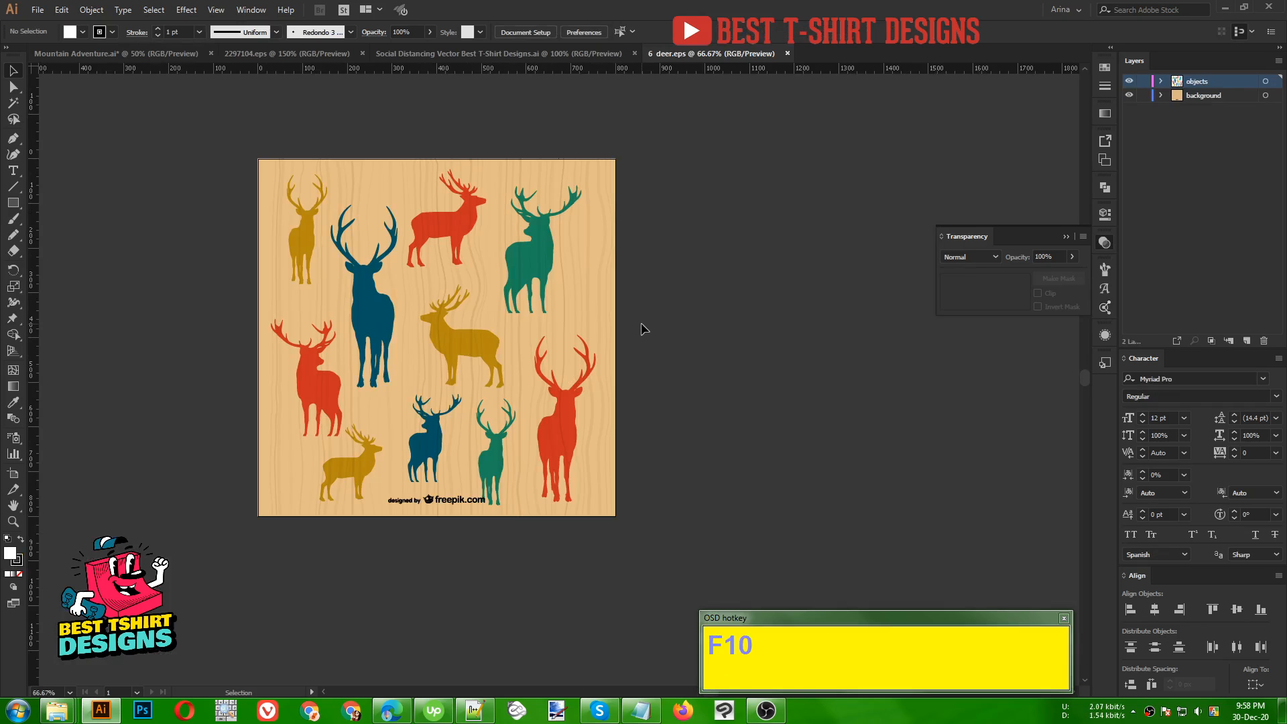
pyautogui.click(453, 228)
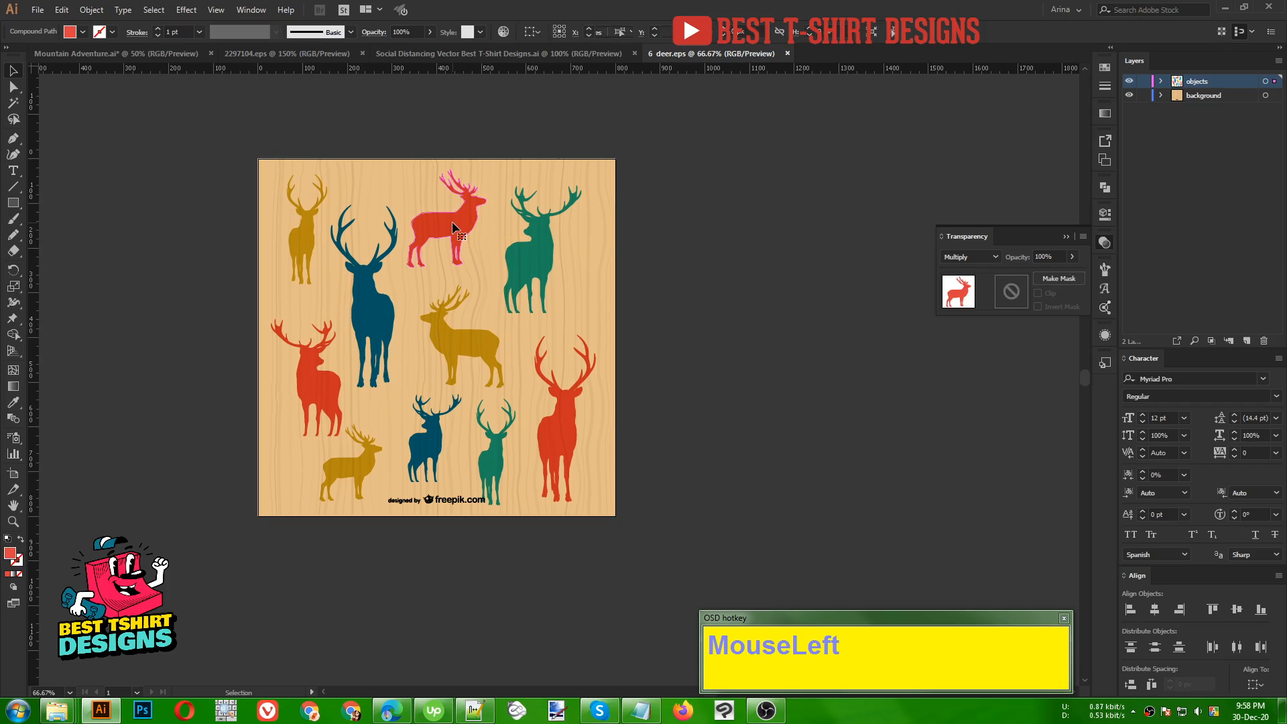
pyautogui.press('ctrl')
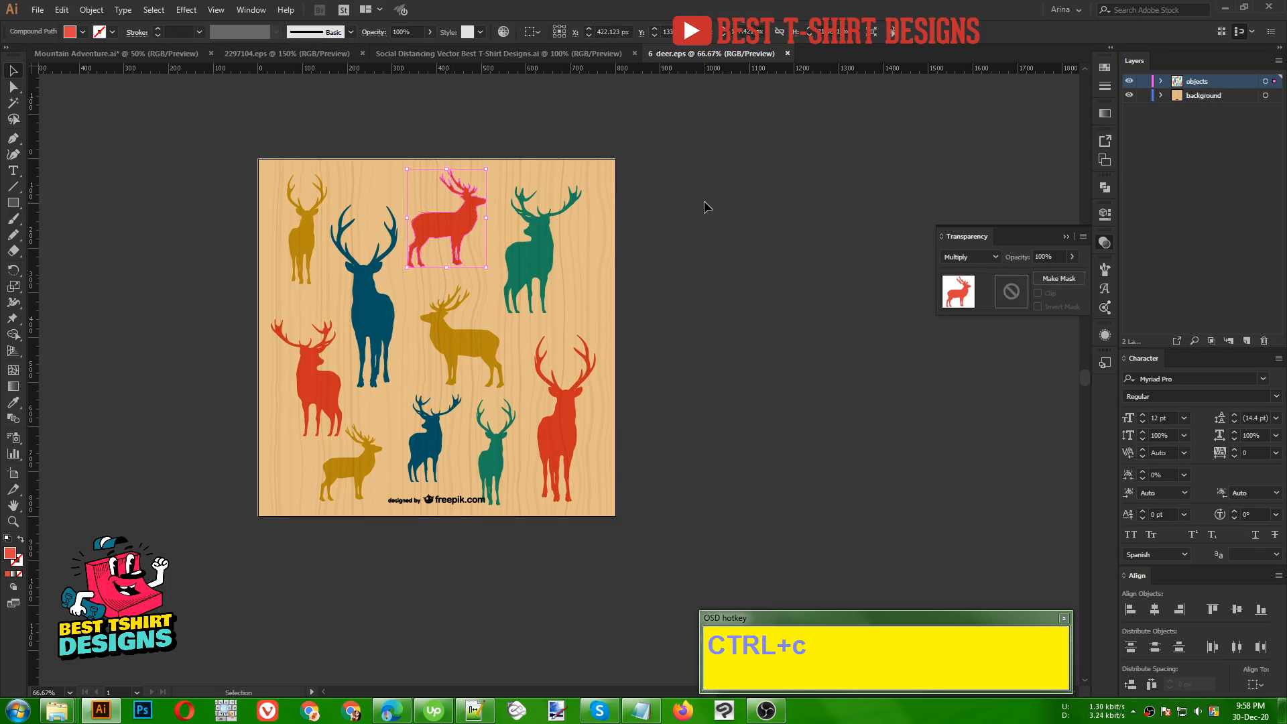
# - Paste the copied deer into Mountain Adventure.ai, place it beside the badge and fill it black
pyautogui.click(145, 54)
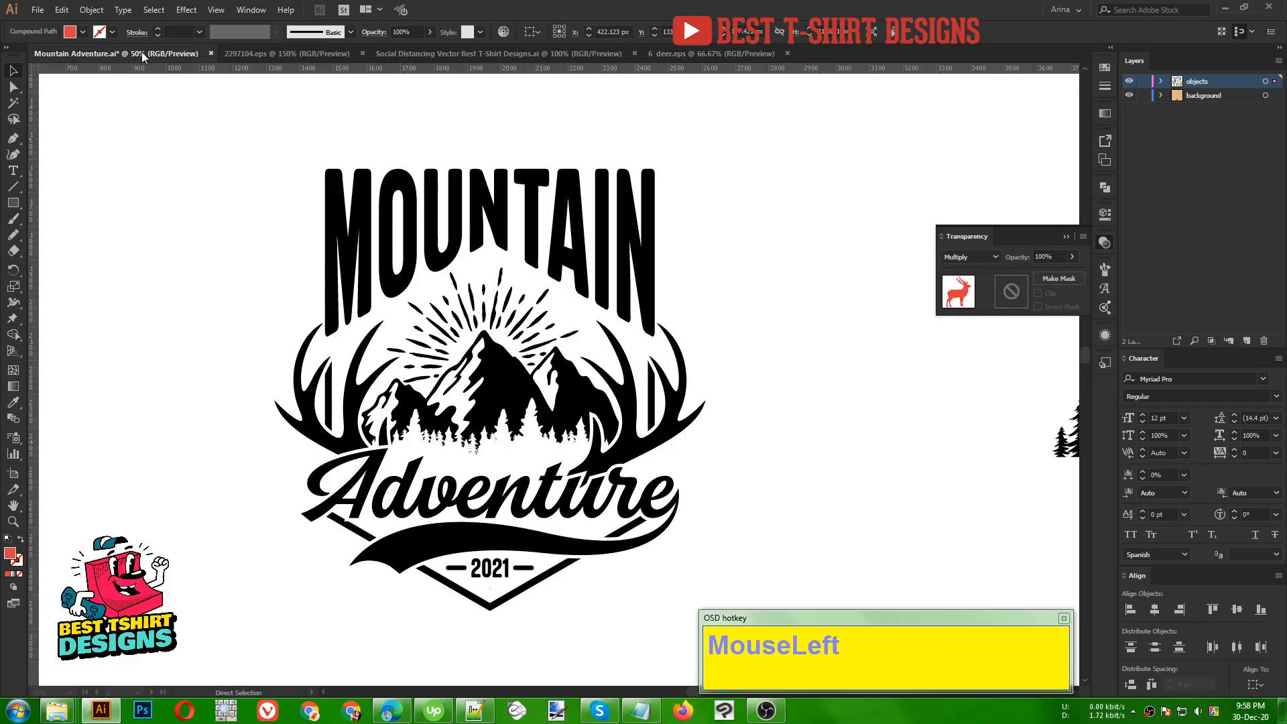
pyautogui.hotkey('ctrl', 'v')
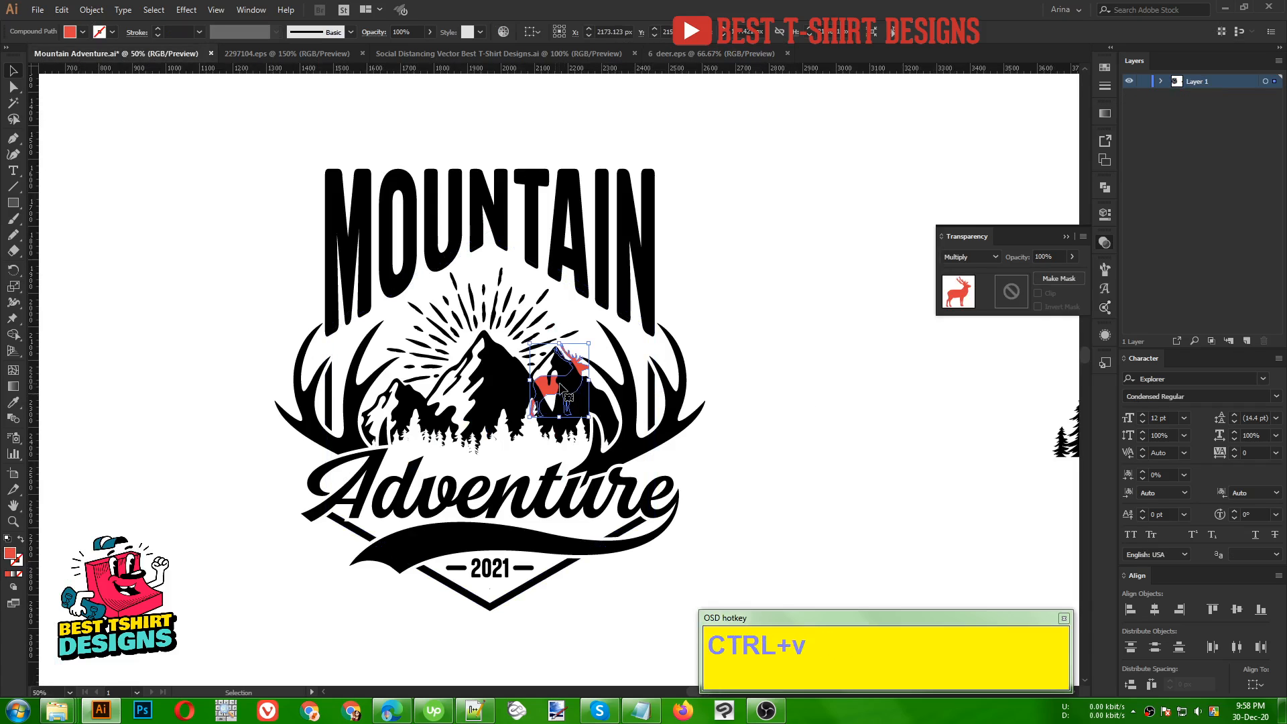
pyautogui.moveTo(562, 388); pyautogui.dragTo(828, 408)
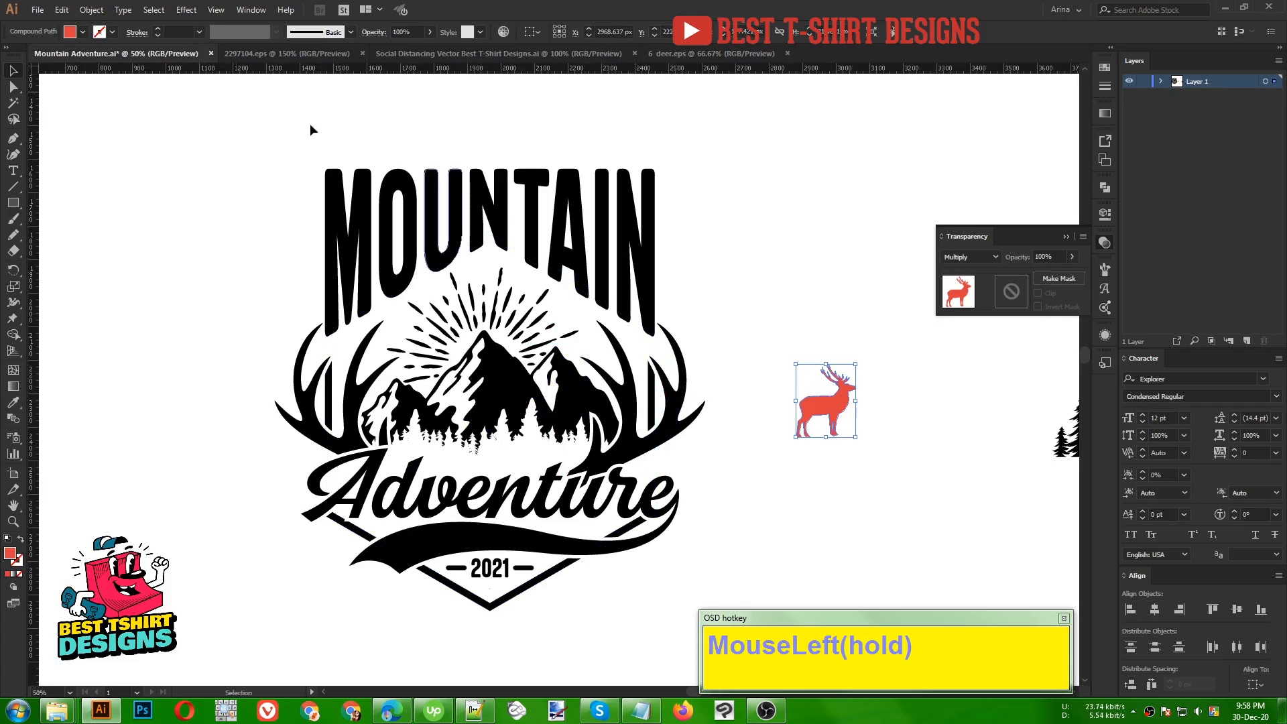
pyautogui.click(82, 32)
pyautogui.click(38, 55)
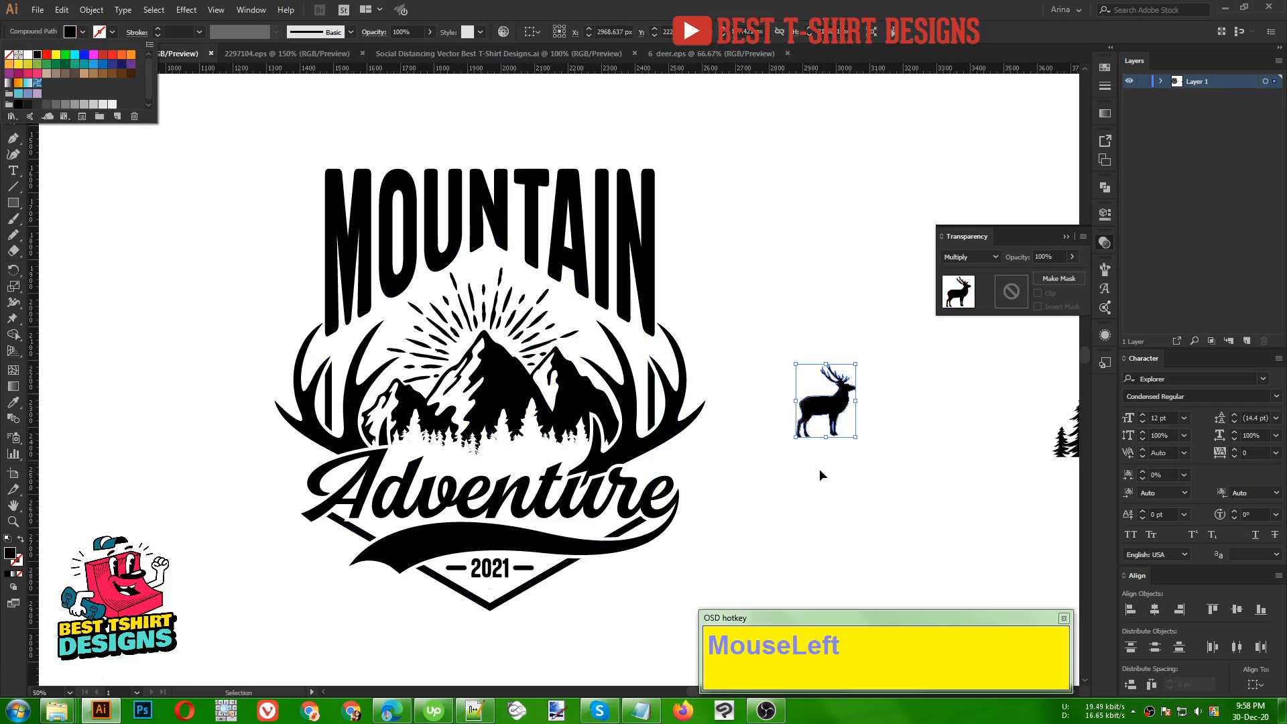
# - Reflect the deer so it faces the badge and move it closer to the artwork
pyautogui.rightClick(830, 412)
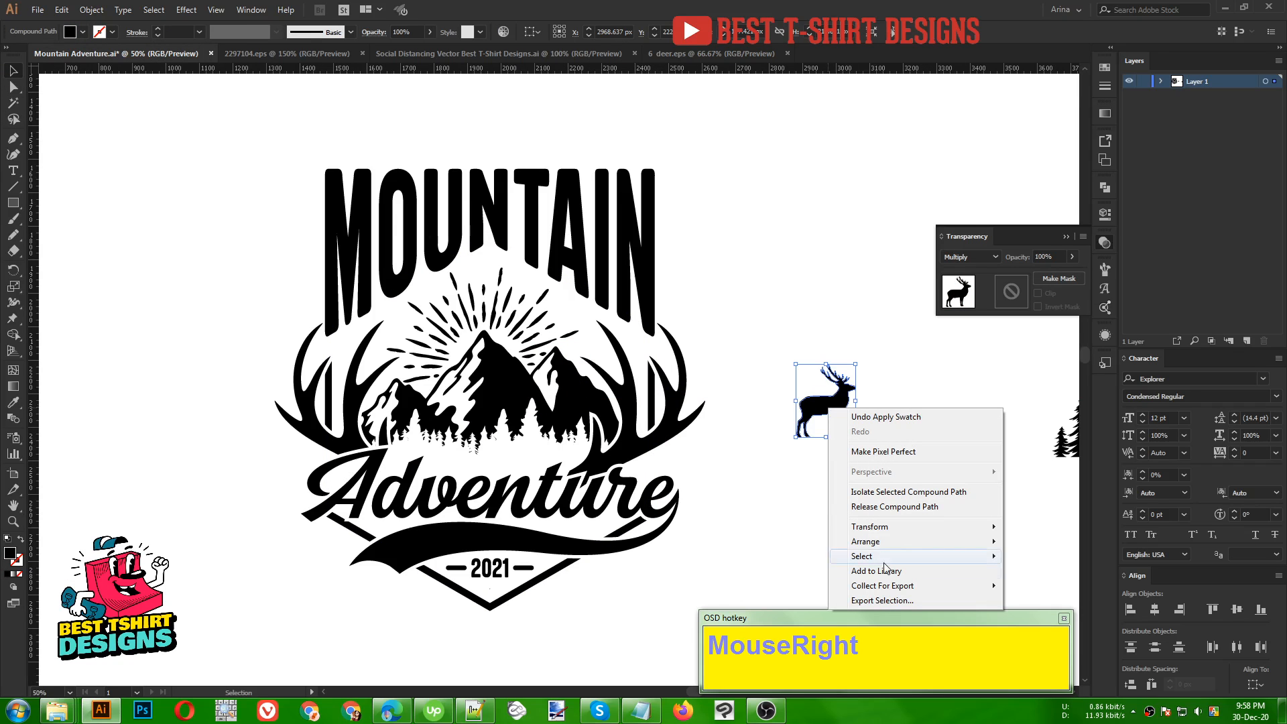
pyautogui.moveTo(880, 525)
pyautogui.click(1054, 582)
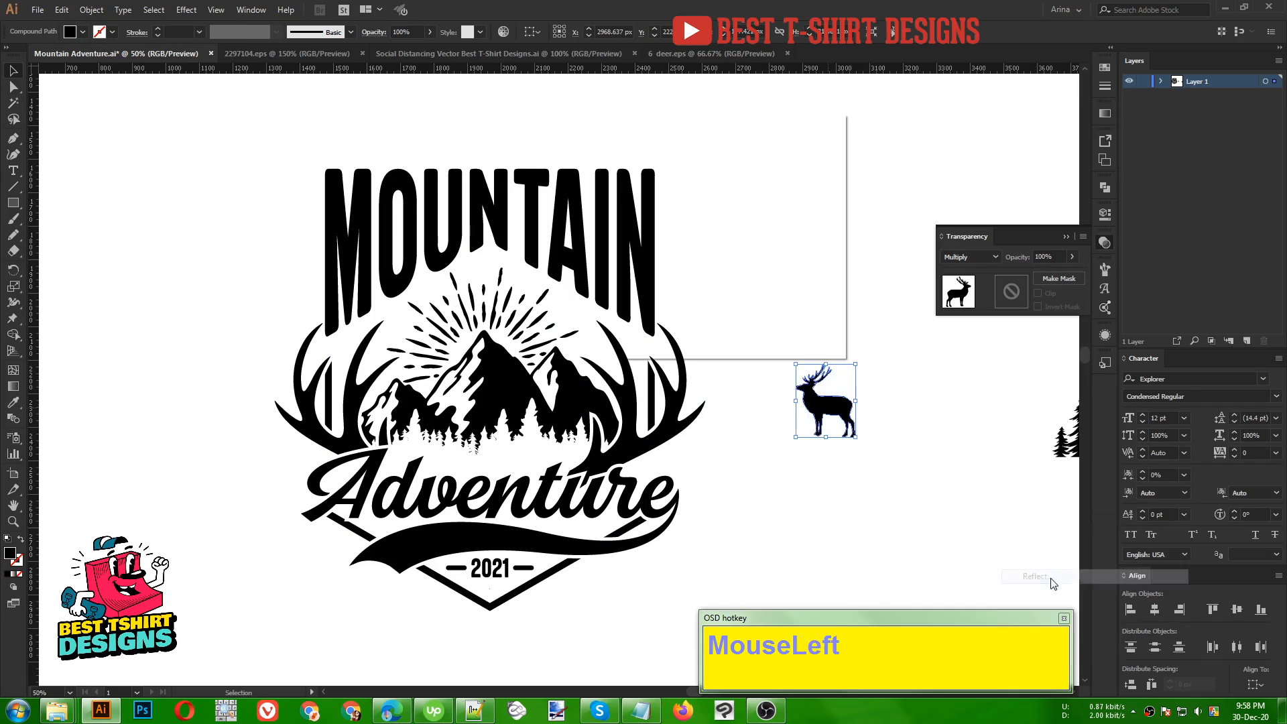
pyautogui.click(736, 323)
pyautogui.moveTo(823, 404); pyautogui.dragTo(764, 419)
# - Select all of the badge artwork and group it
pyautogui.click(364, 246)
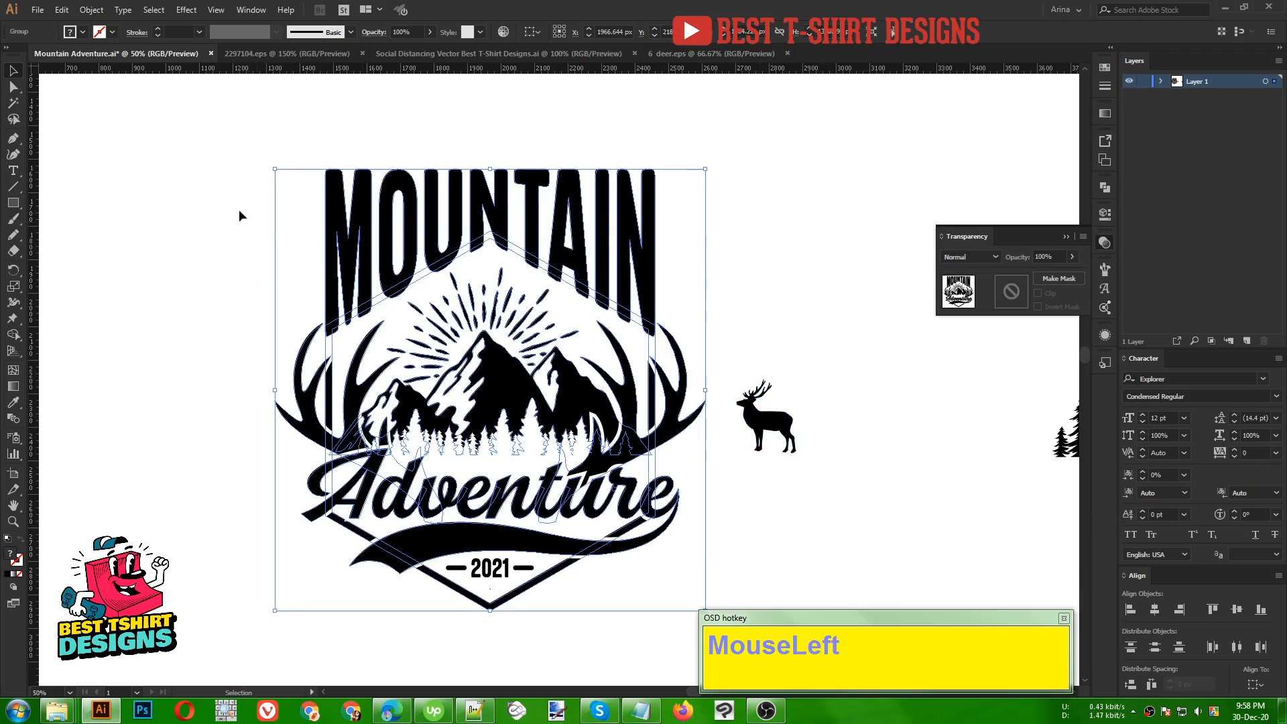
pyautogui.scroll(-1, 316, 239)
pyautogui.moveTo(260, 164); pyautogui.dragTo(578, 546)
pyautogui.hotkey('ctrl', 'g')
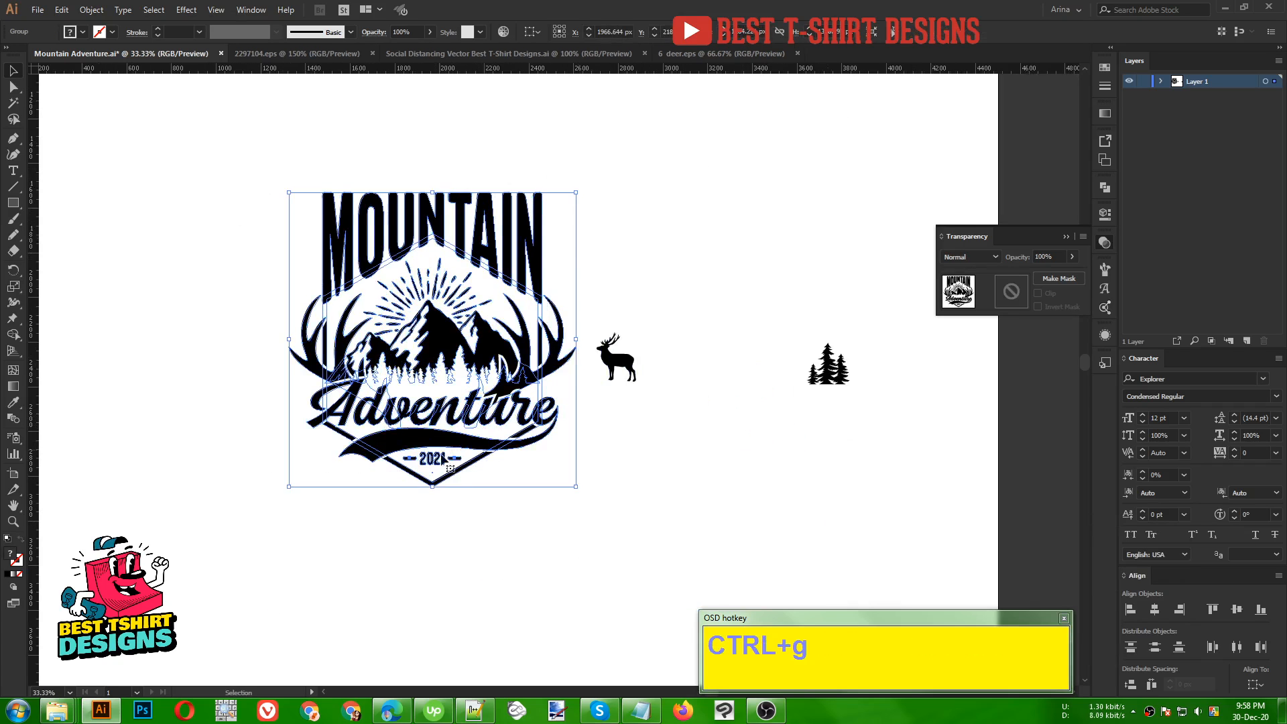
# - Move the deer in front of the mountains and center it horizontally with the badge
pyautogui.scroll(1, 435, 425)
pyautogui.moveTo(706, 321); pyautogui.dragTo(425, 337)
pyautogui.moveTo(507, 540); pyautogui.dragTo(237, 203)
pyautogui.click(567, 32)
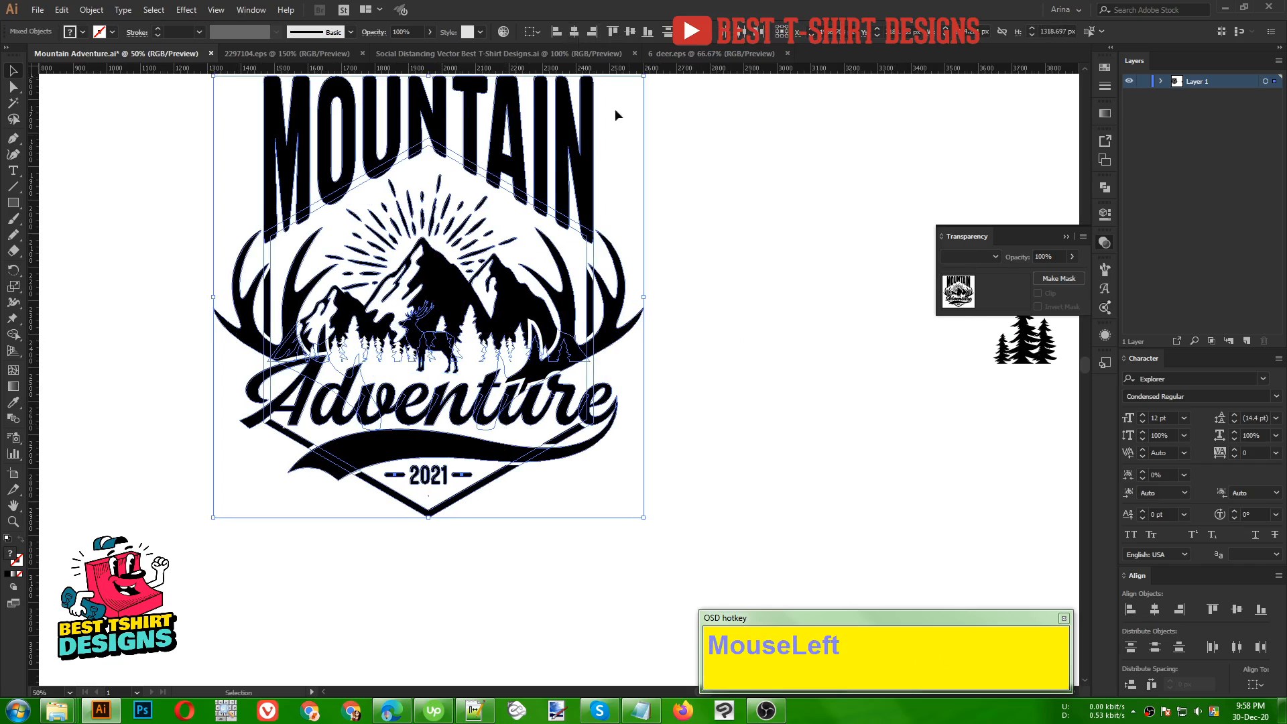
pyautogui.click(702, 218)
# - Enlarge the deer slightly and nudge it vertically so it stands just above the Adventure lettering
pyautogui.click(443, 351)
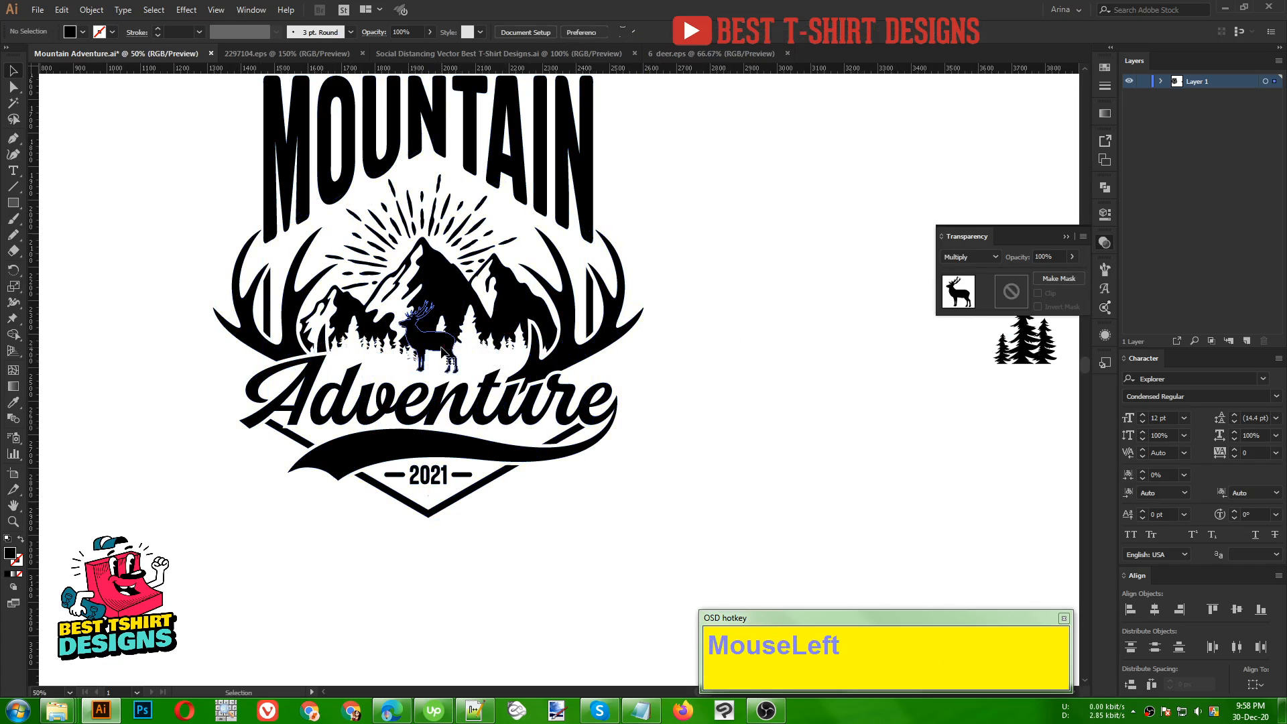
pyautogui.press('Down')
pyautogui.press('Down')
pyautogui.press('Down')
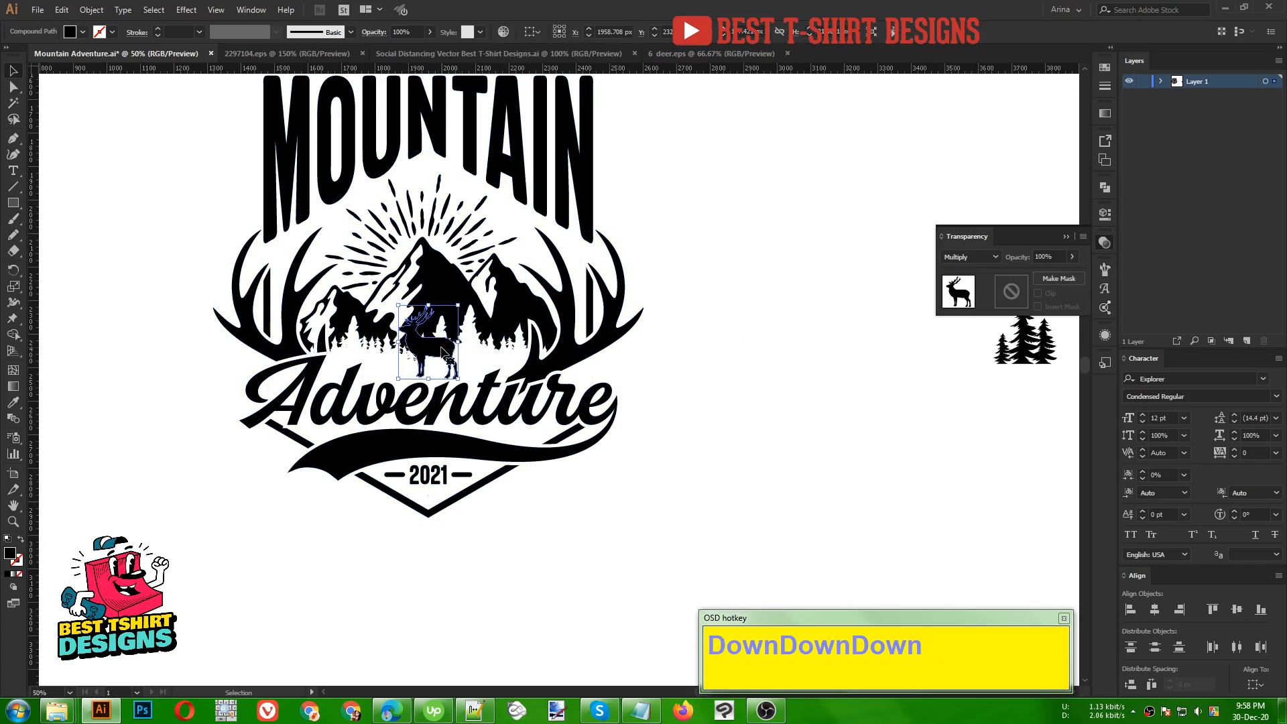
pyautogui.moveTo(428, 305); pyautogui.dragTo(428, 294)
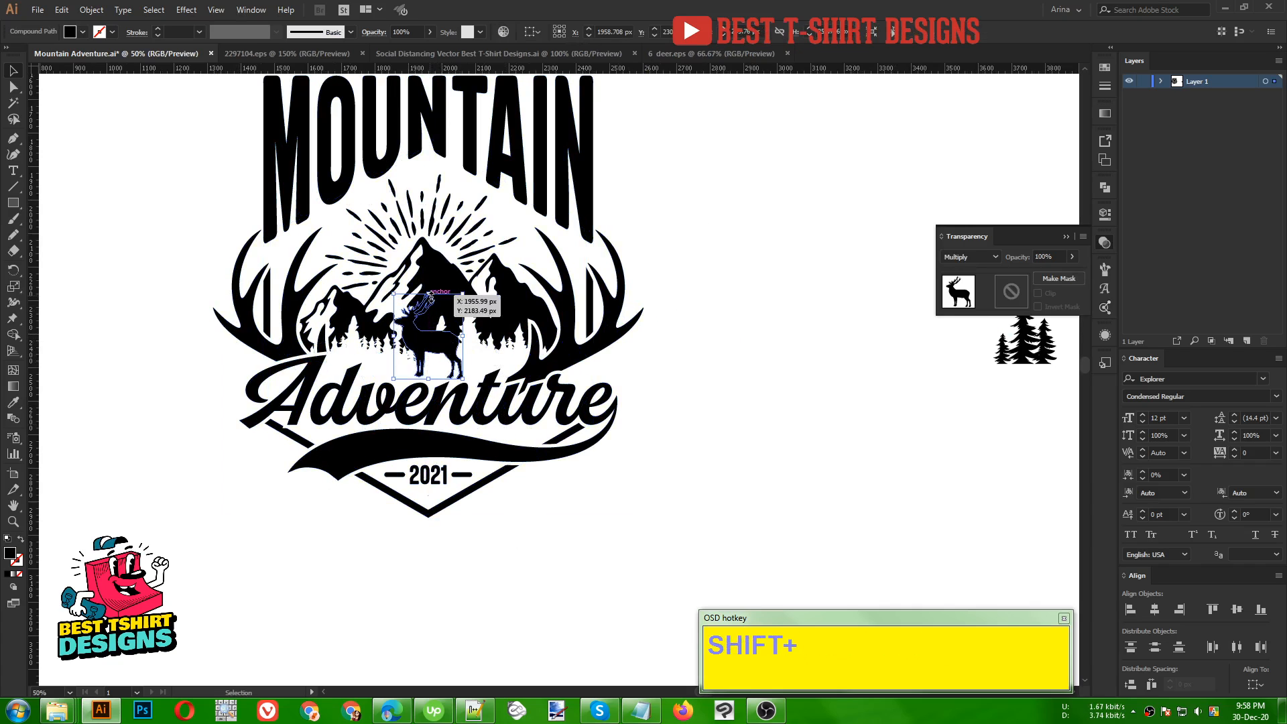
pyautogui.scroll(1, 428, 333)
pyautogui.scroll(1, 428, 335)
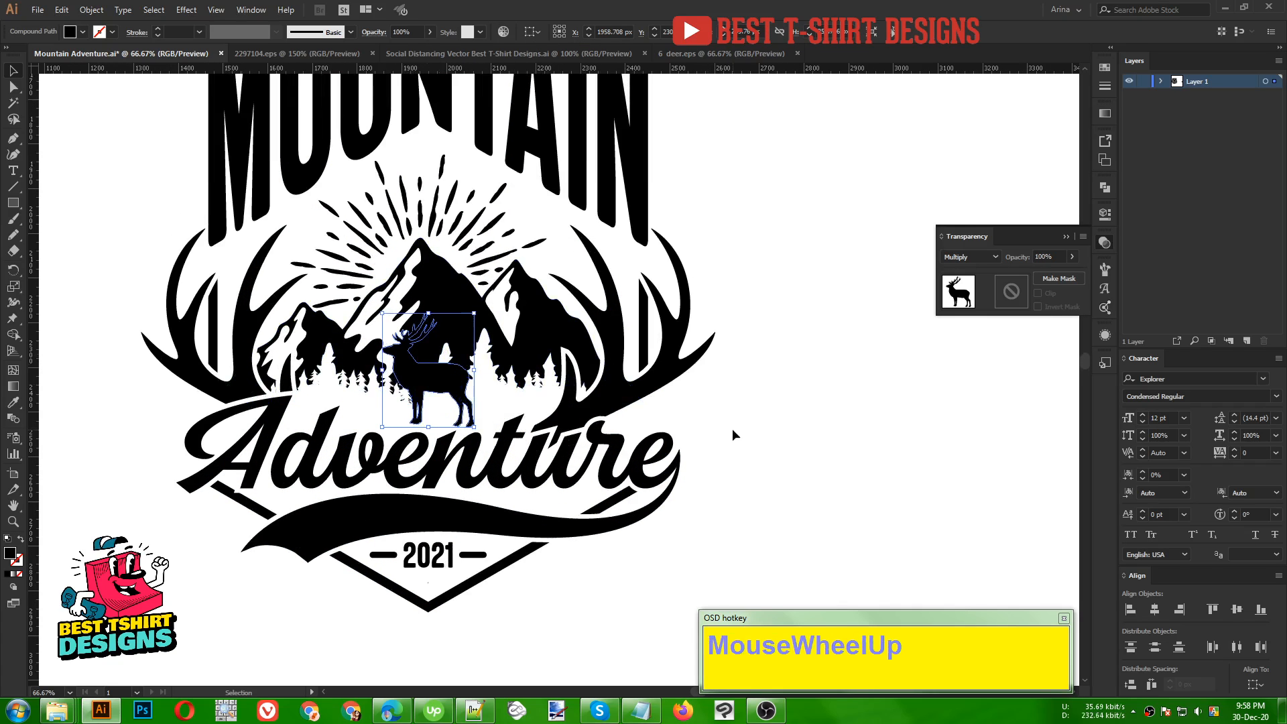
pyautogui.press('Up')
pyautogui.press('Up')
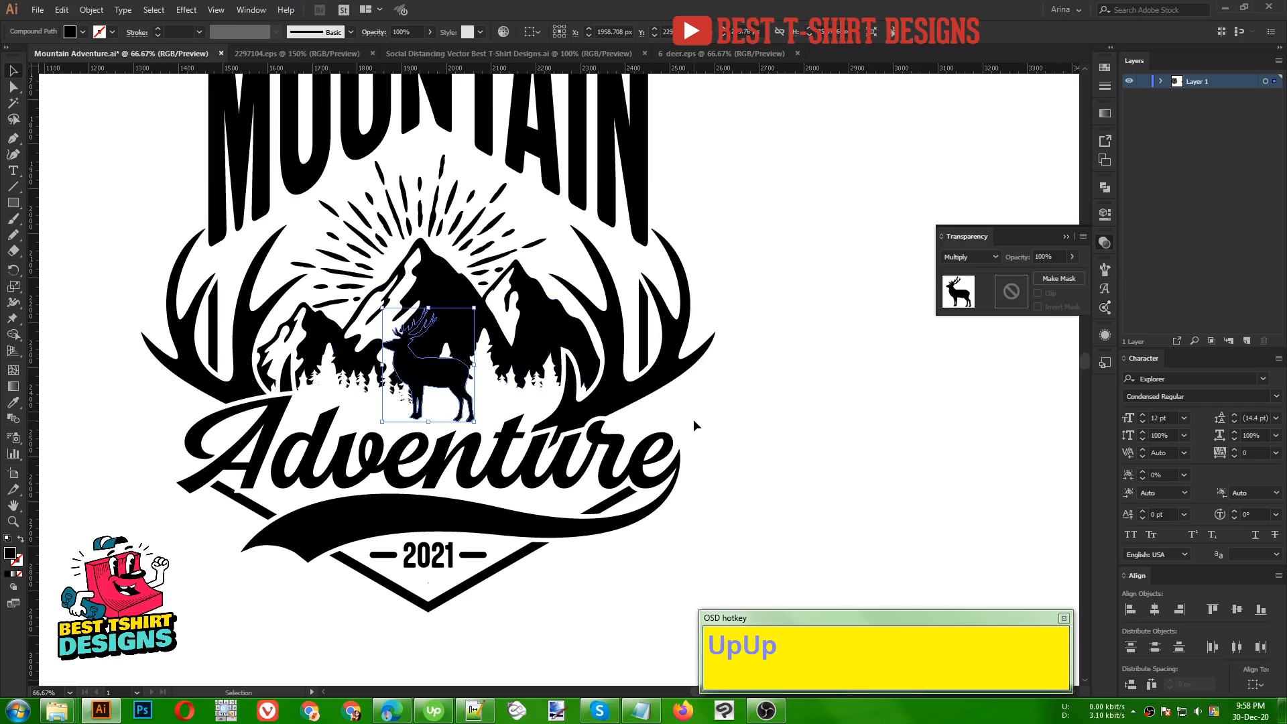
pyautogui.press('Down')
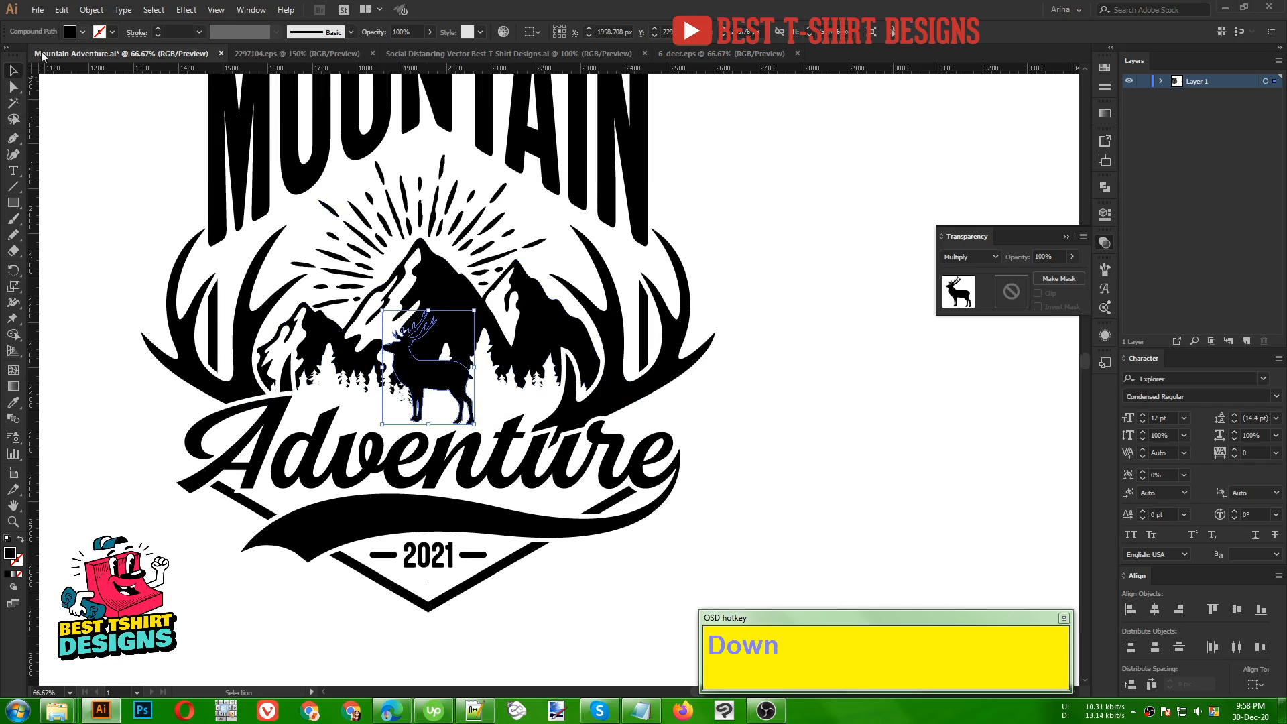
# - Create a 10 px offset path around the deer with miter joins and cut the offset shape
pyautogui.click(91, 9)
pyautogui.moveTo(134, 317)
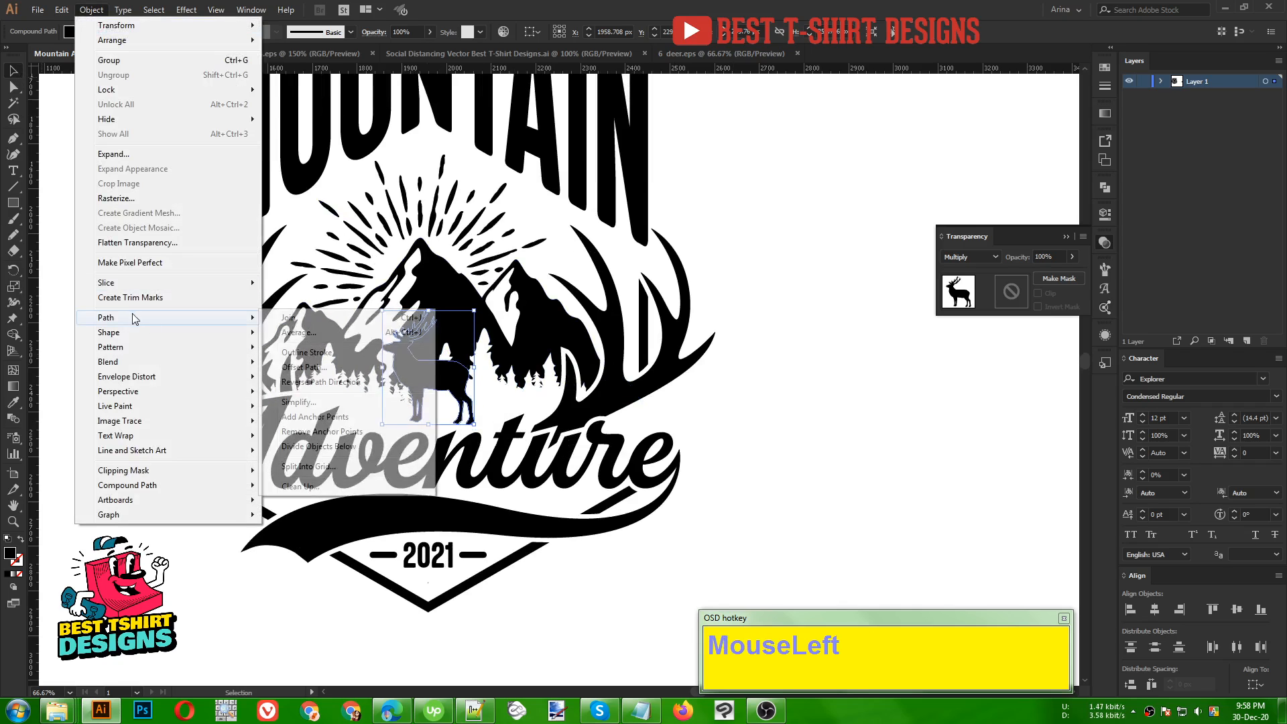
pyautogui.click(303, 368)
pyautogui.click(834, 191)
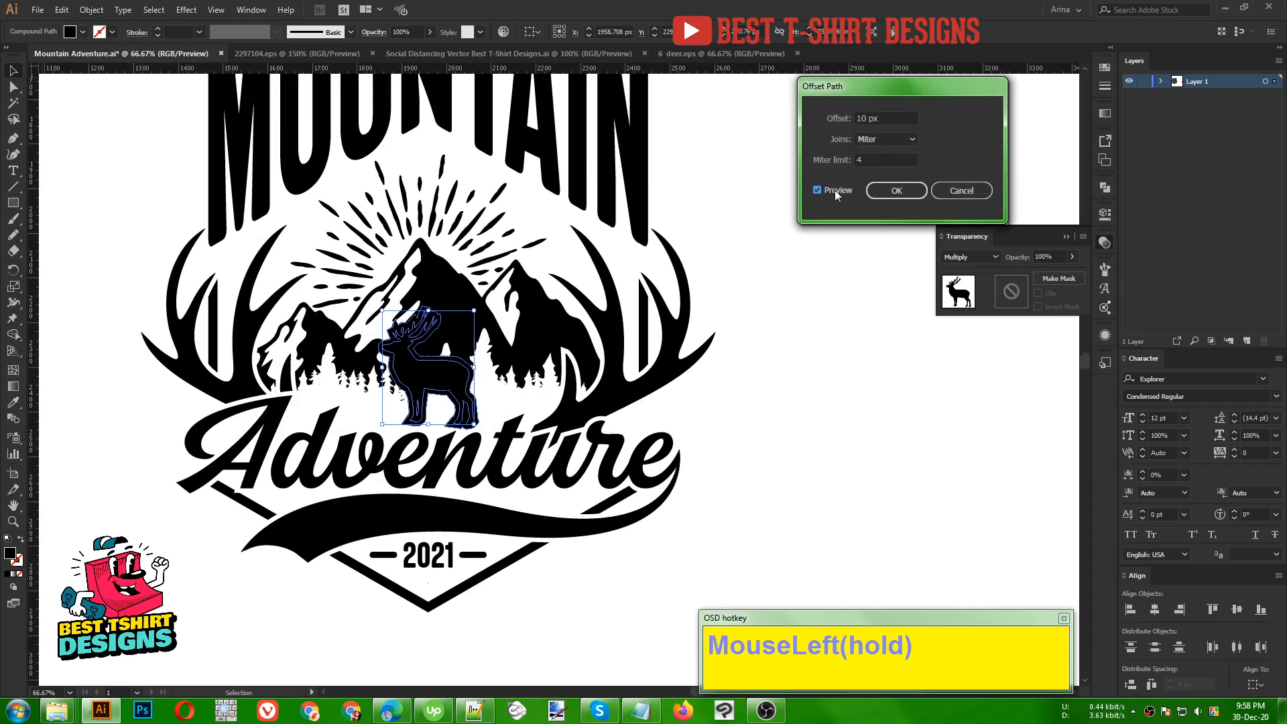
pyautogui.click(883, 192)
pyautogui.hotkey('ctrl', 'x')
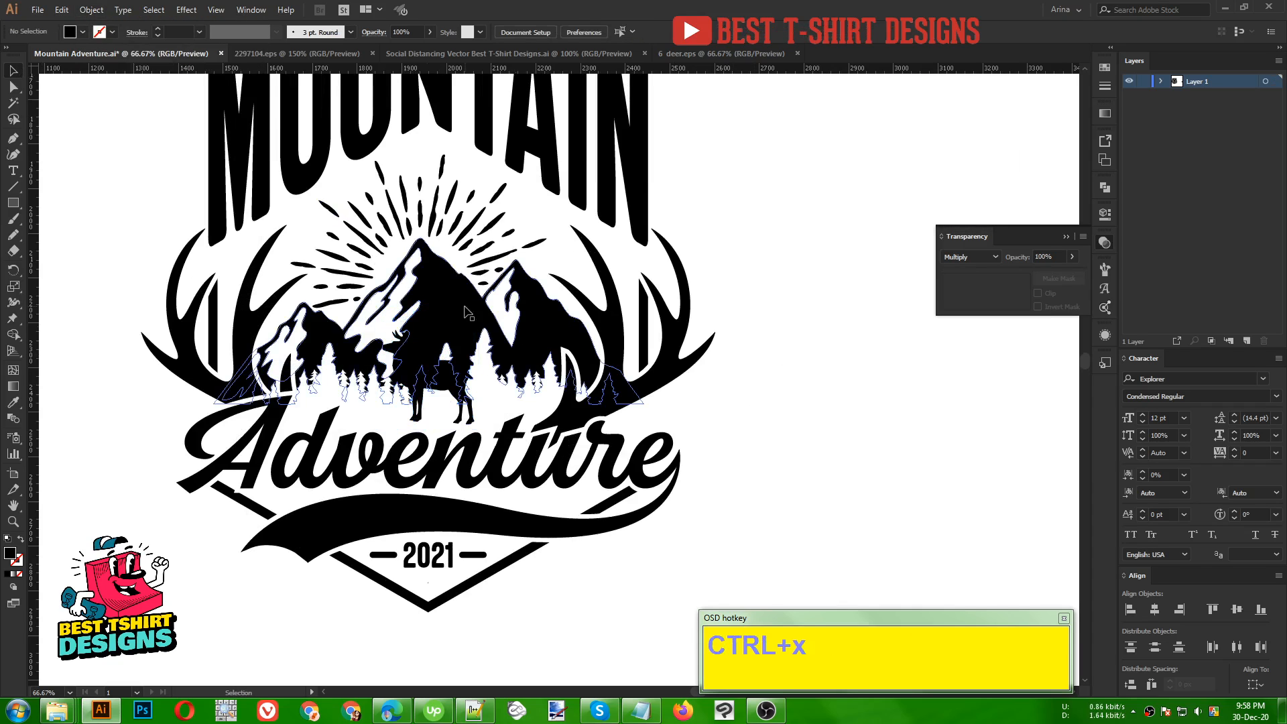
# - Add an unclipped opacity mask to the badge group, paste the deer's offset shape in place inside it, and exit mask editing
pyautogui.click(468, 312)
pyautogui.click(1019, 293)
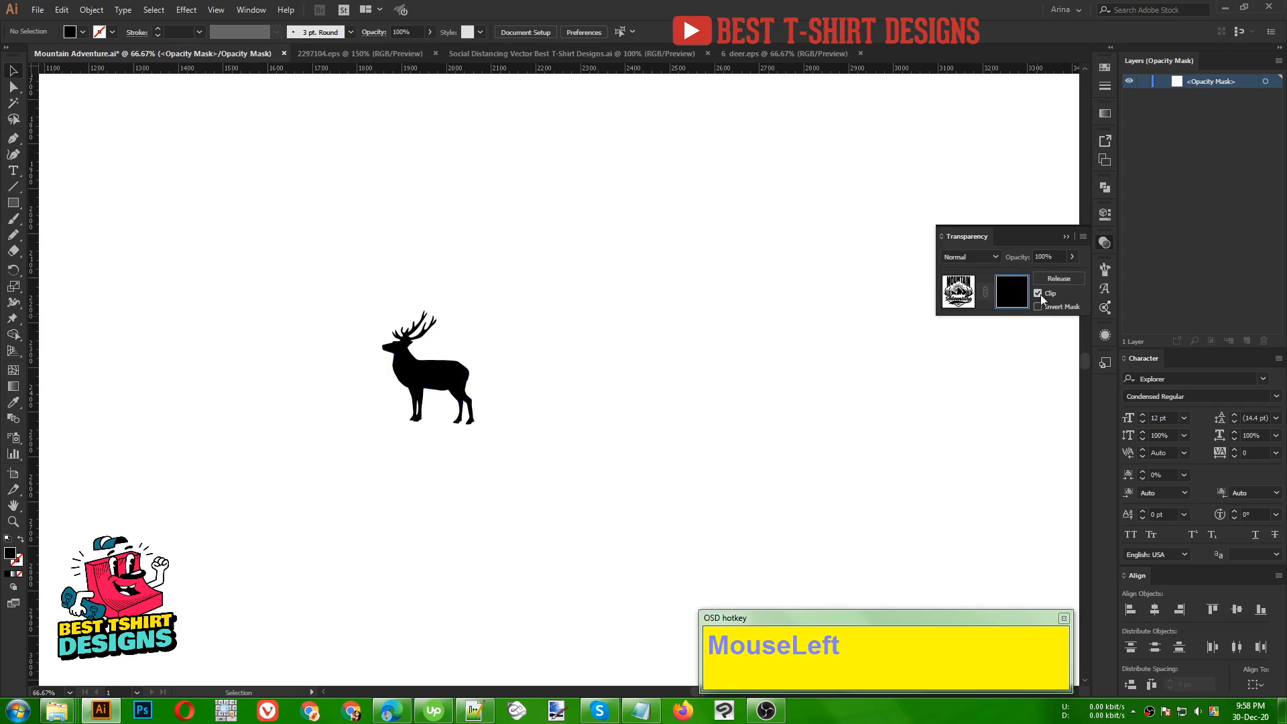
pyautogui.hotkey('ctrl', 'f')
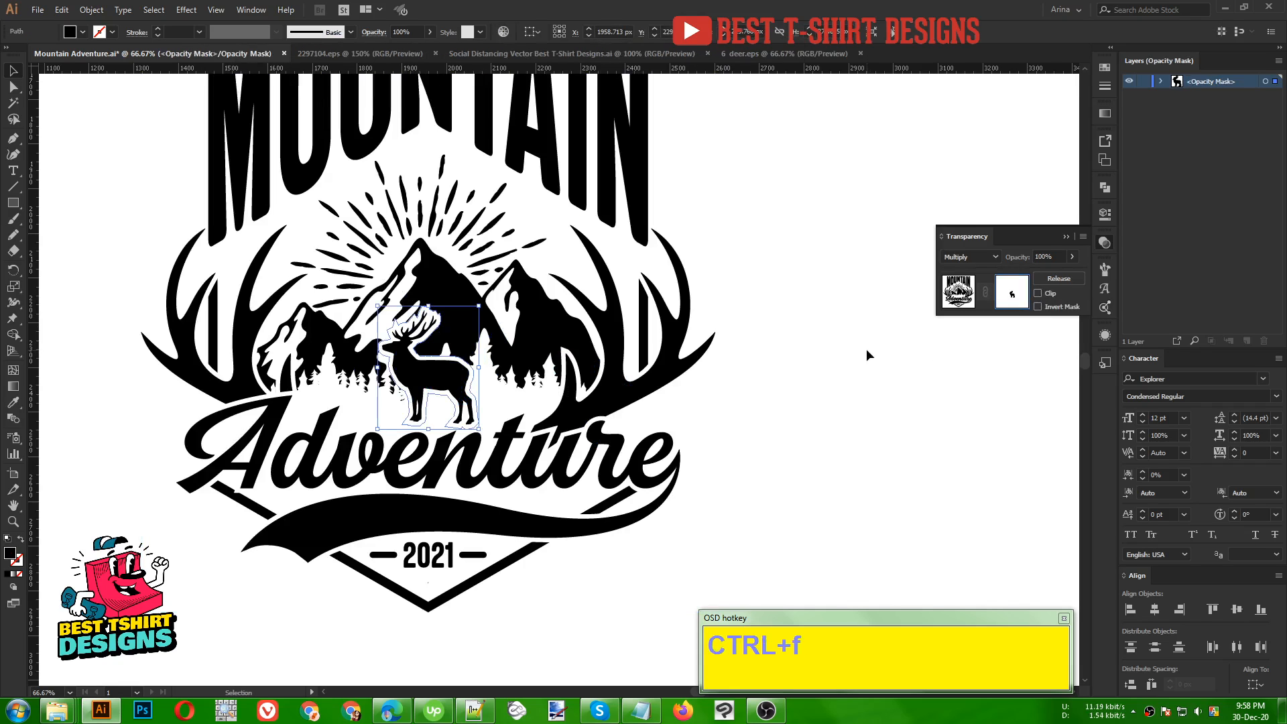
pyautogui.click(959, 292)
pyautogui.moveTo(838, 373); pyautogui.dragTo(780, 362)
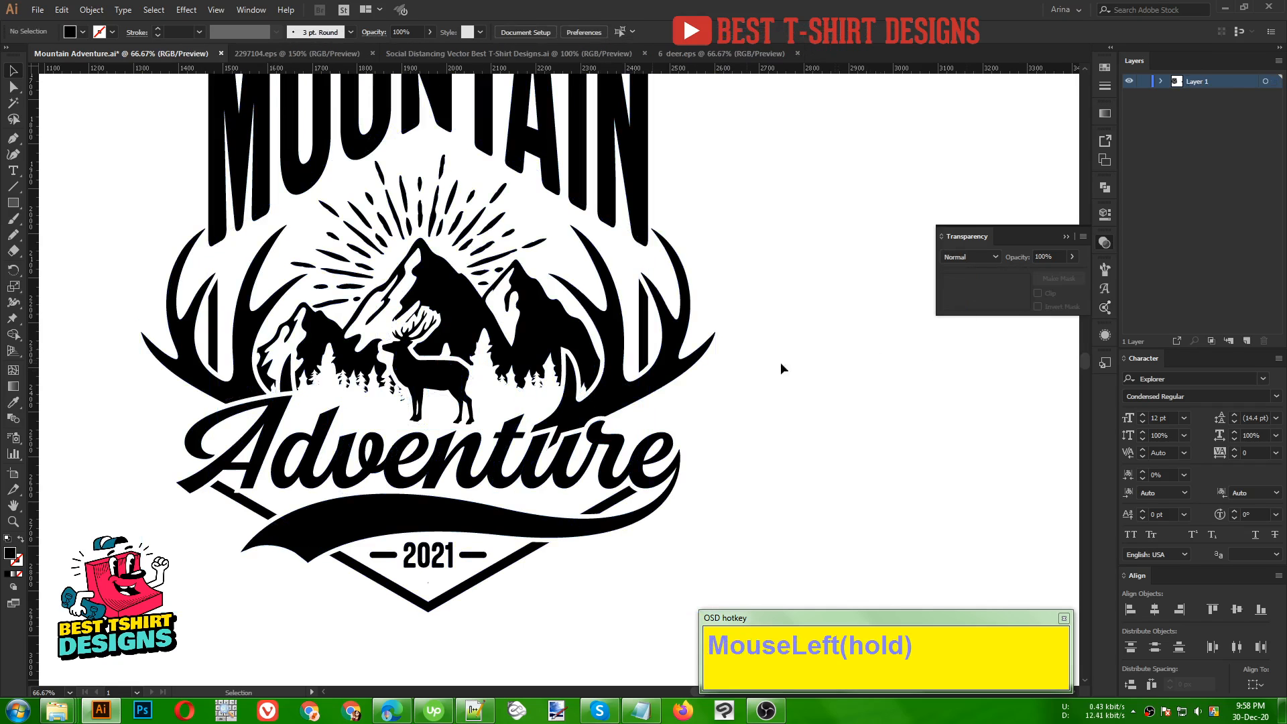
# - Examine the badge with its outlined deer at several magnifications
pyautogui.scroll(-1, 561, 359)
pyautogui.click(773, 399)
pyautogui.keyDown('alt'); pyautogui.scroll(-1, 771, 403); pyautogui.keyUp('alt')
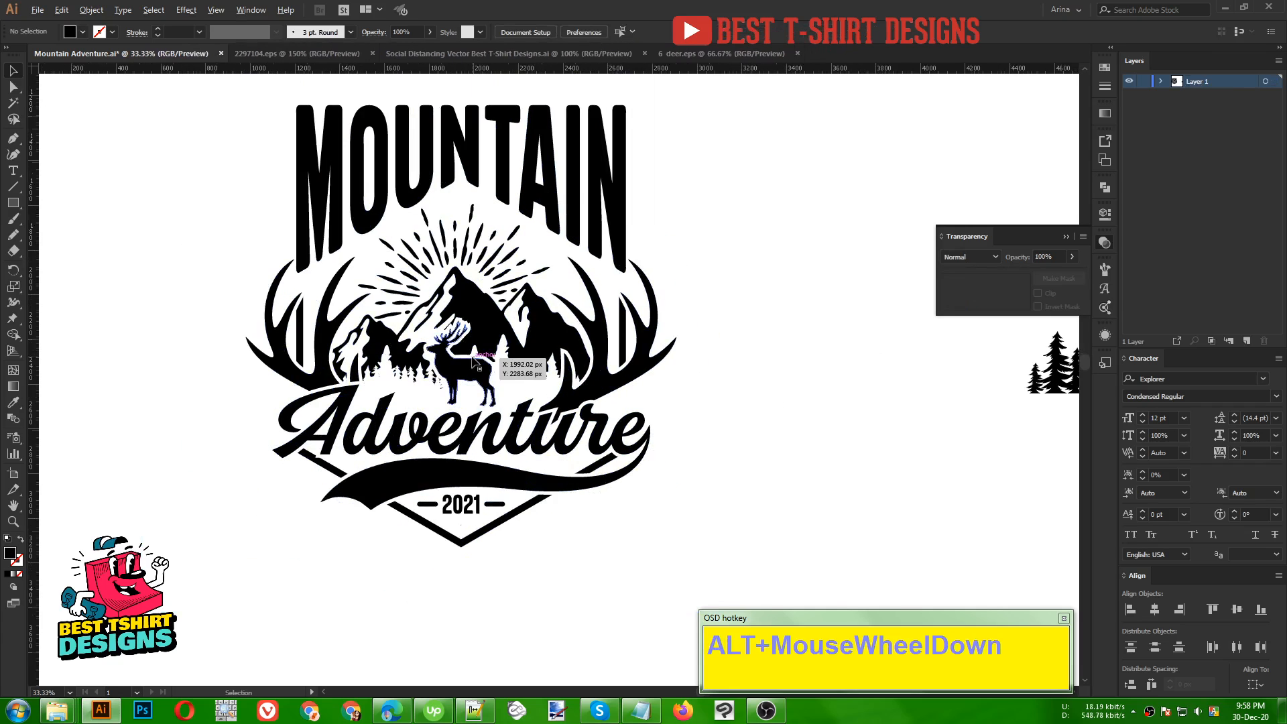
pyautogui.click(741, 418)
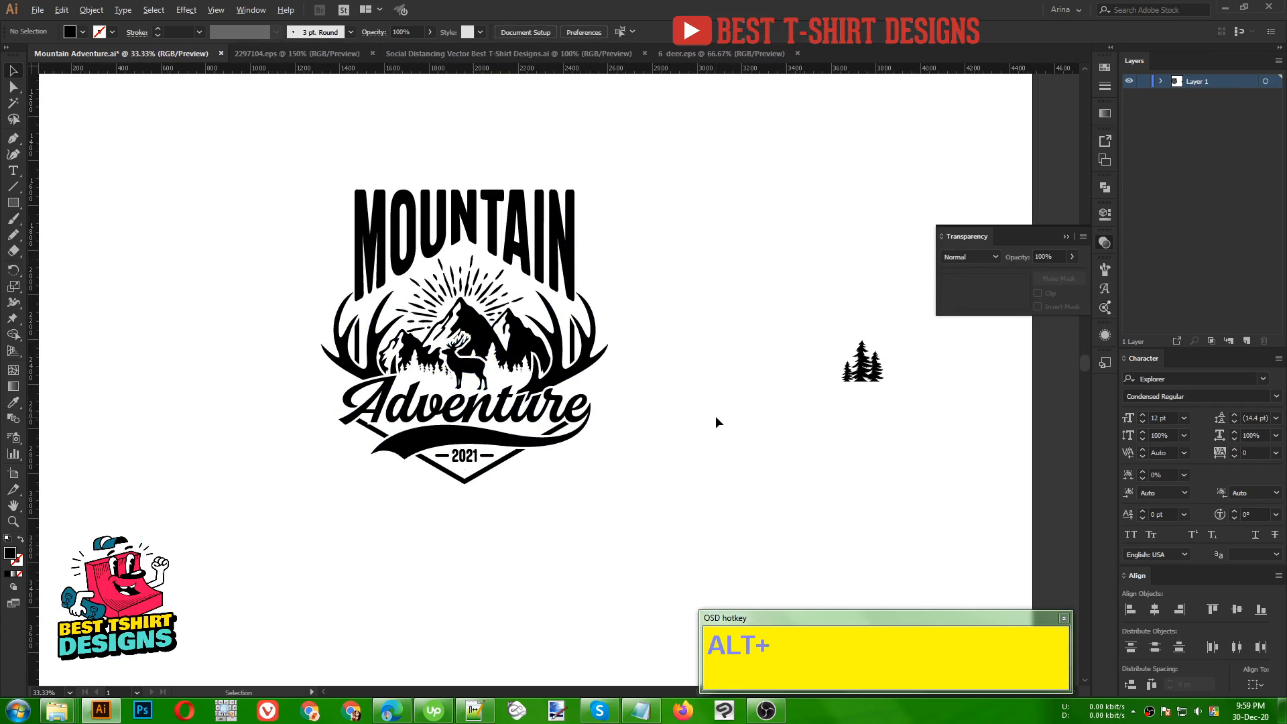
pyautogui.keyDown('alt'); pyautogui.scroll(-1, 711, 416); pyautogui.keyUp('alt')
pyautogui.click(711, 421)
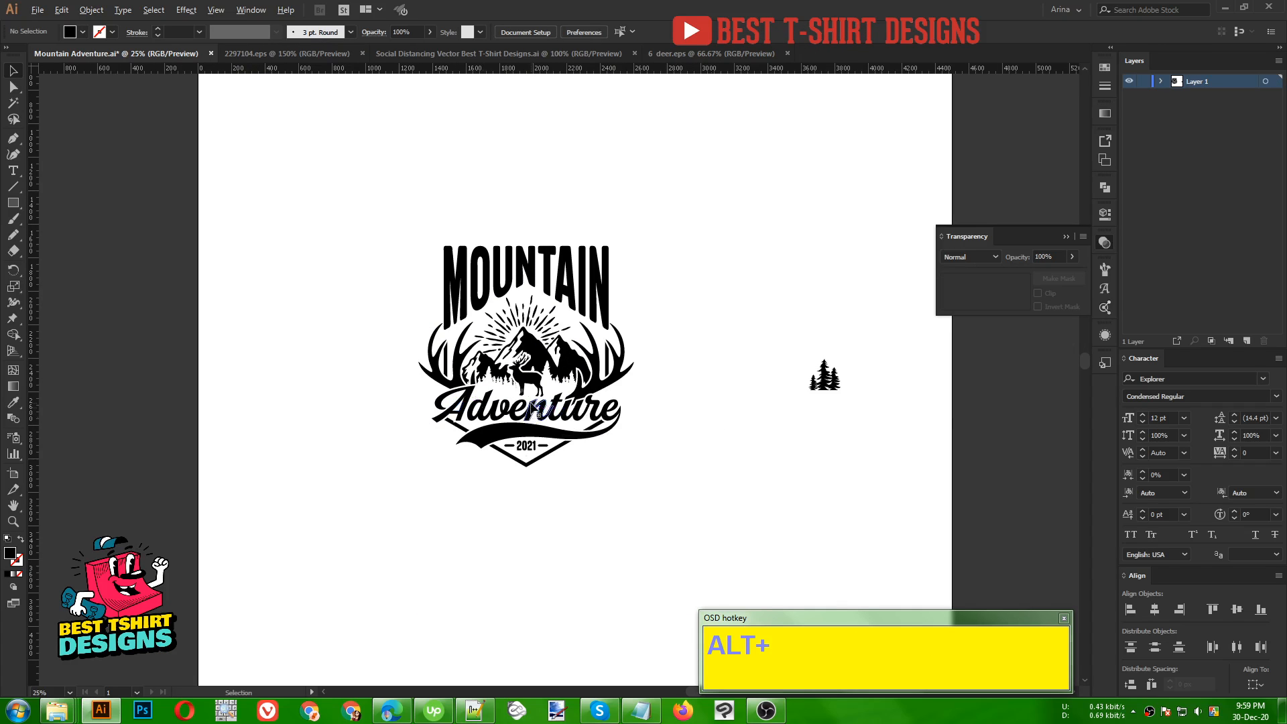
pyautogui.keyDown('alt'); pyautogui.scroll(3, 528, 396); pyautogui.keyUp('alt')
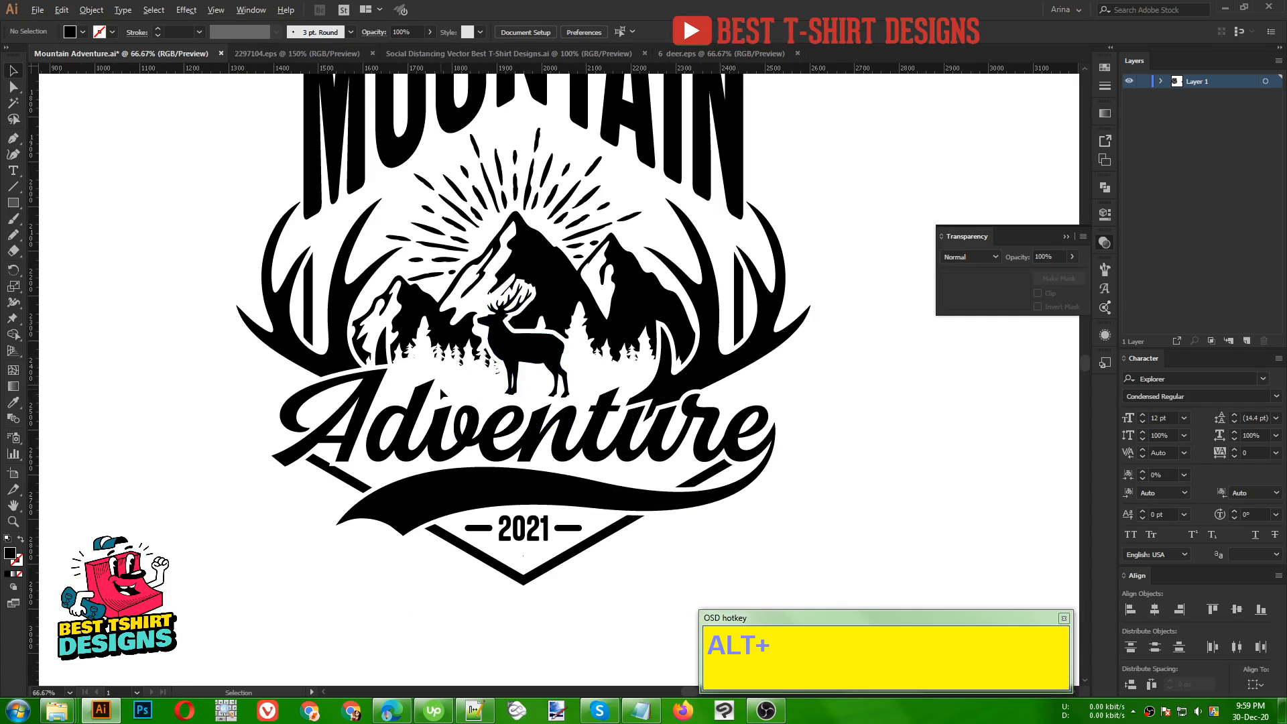
pyautogui.keyDown('alt'); pyautogui.scroll(-1, 439, 388); pyautogui.keyUp('alt')
pyautogui.click(685, 360)
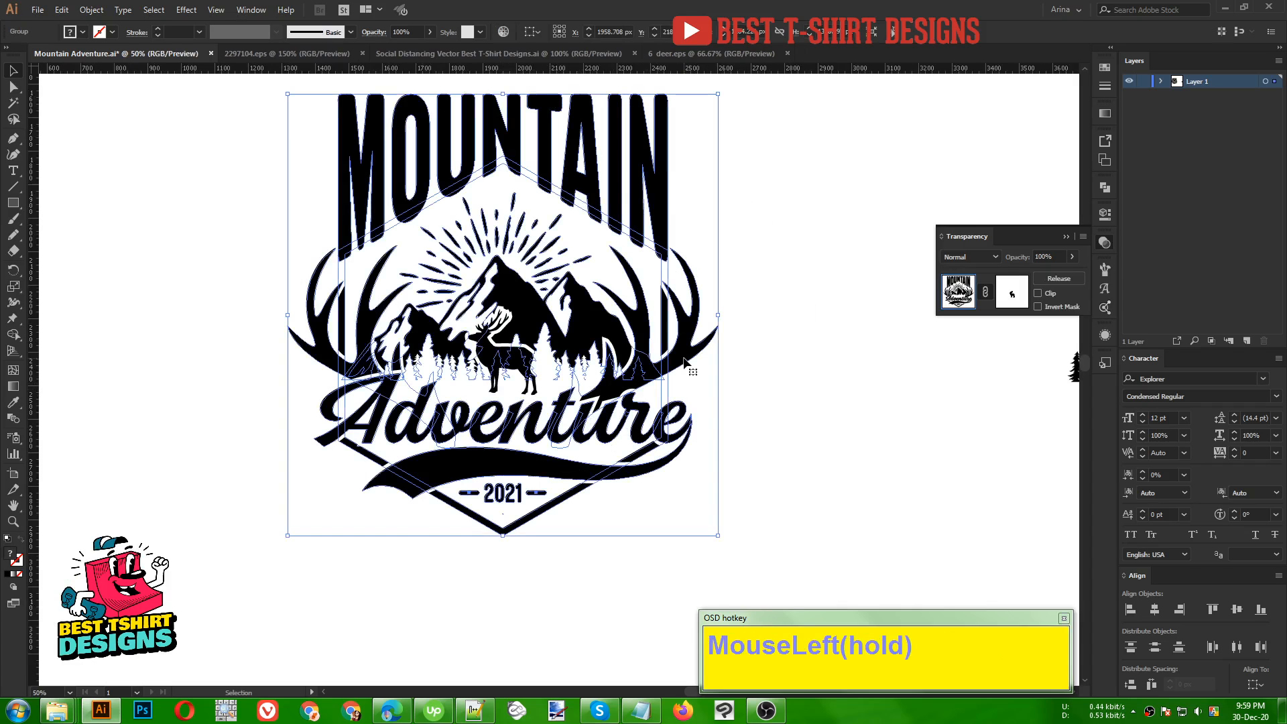
pyautogui.keyDown('alt'); pyautogui.scroll(-1, 827, 416); pyautogui.keyUp('alt')
# - Move the spare pine tree cluster closer to the badge and cut it
pyautogui.click(992, 403)
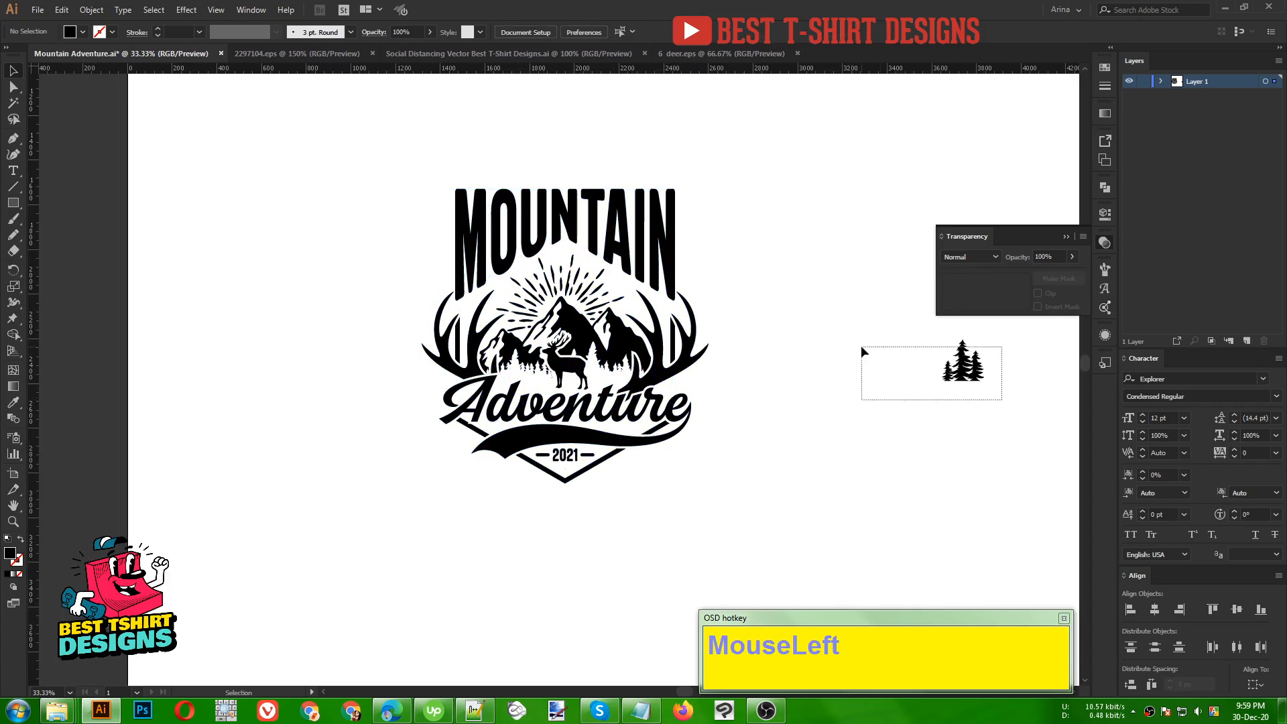
pyautogui.moveTo(862, 347); pyautogui.dragTo(860, 345)
pyautogui.moveTo(970, 370); pyautogui.dragTo(824, 398)
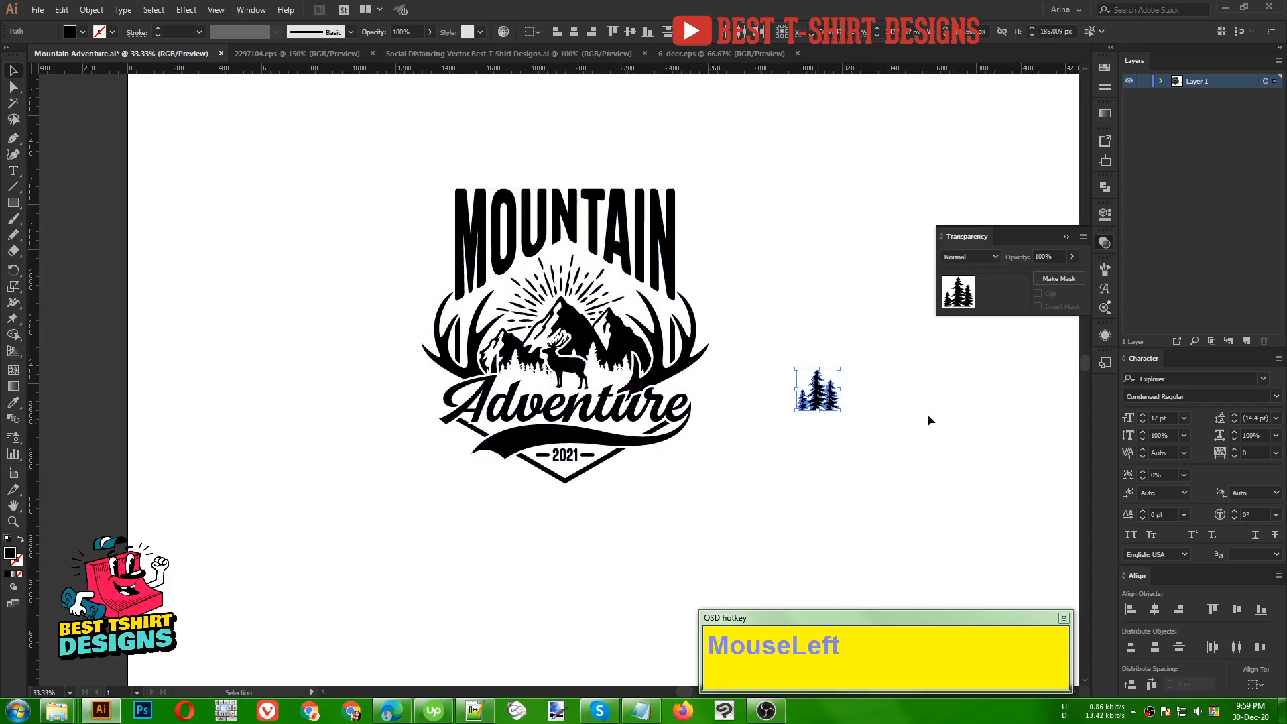
pyautogui.hotkey('ctrl', 'x')
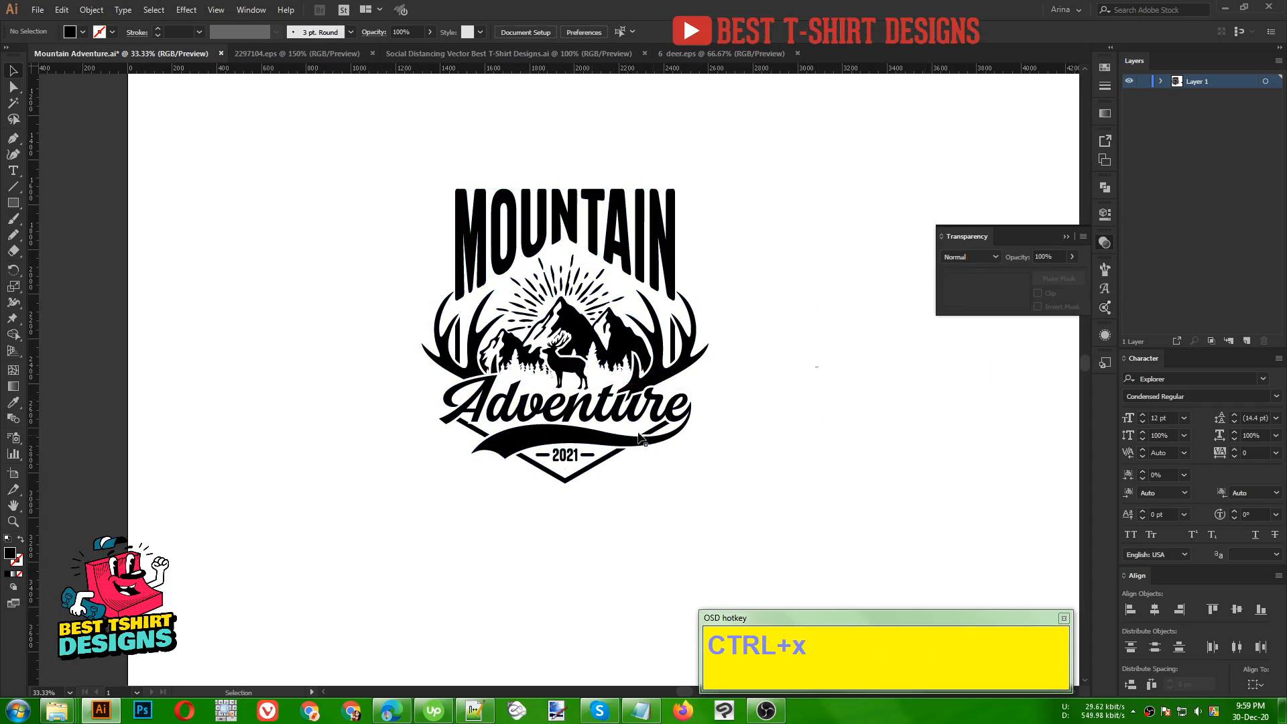
# - Isolate the nested badge group that holds the mountains, antlers and hexagon frame
pyautogui.keyDown('alt'); pyautogui.scroll(2, 588, 374); pyautogui.keyUp('alt')
pyautogui.doubleClick(712, 387)
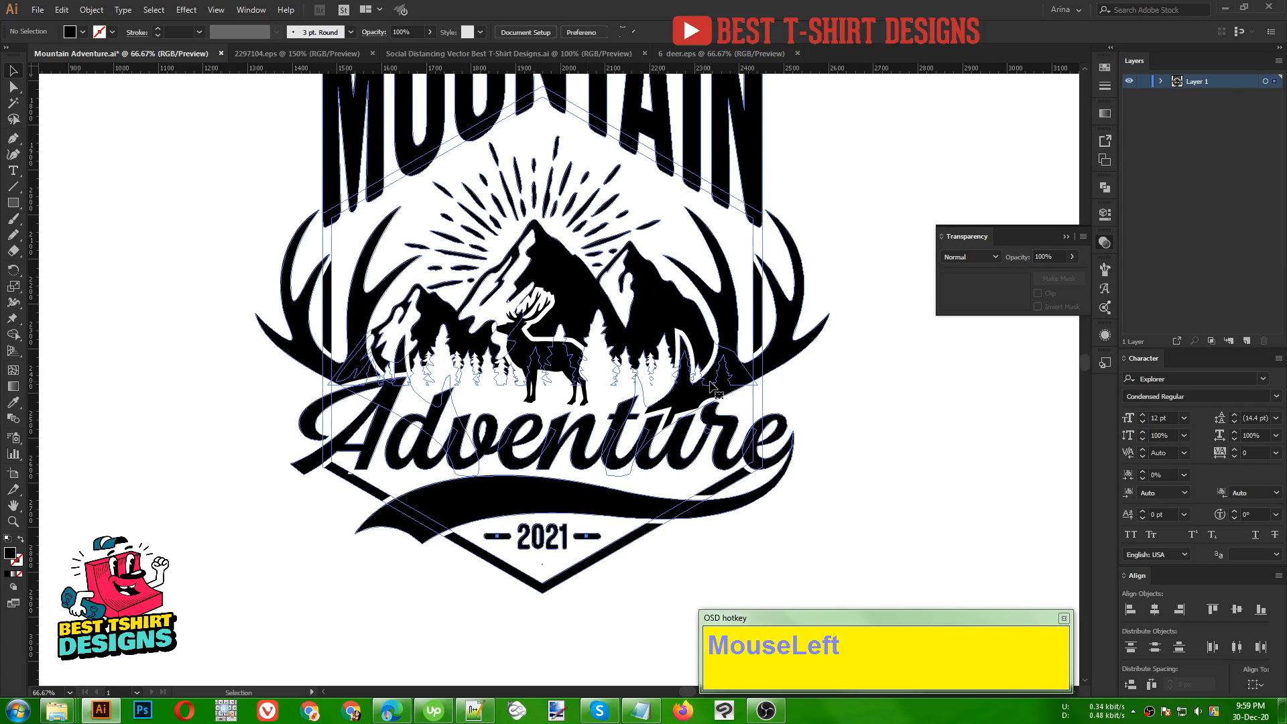
pyautogui.doubleClick(726, 329)
pyautogui.click(726, 330)
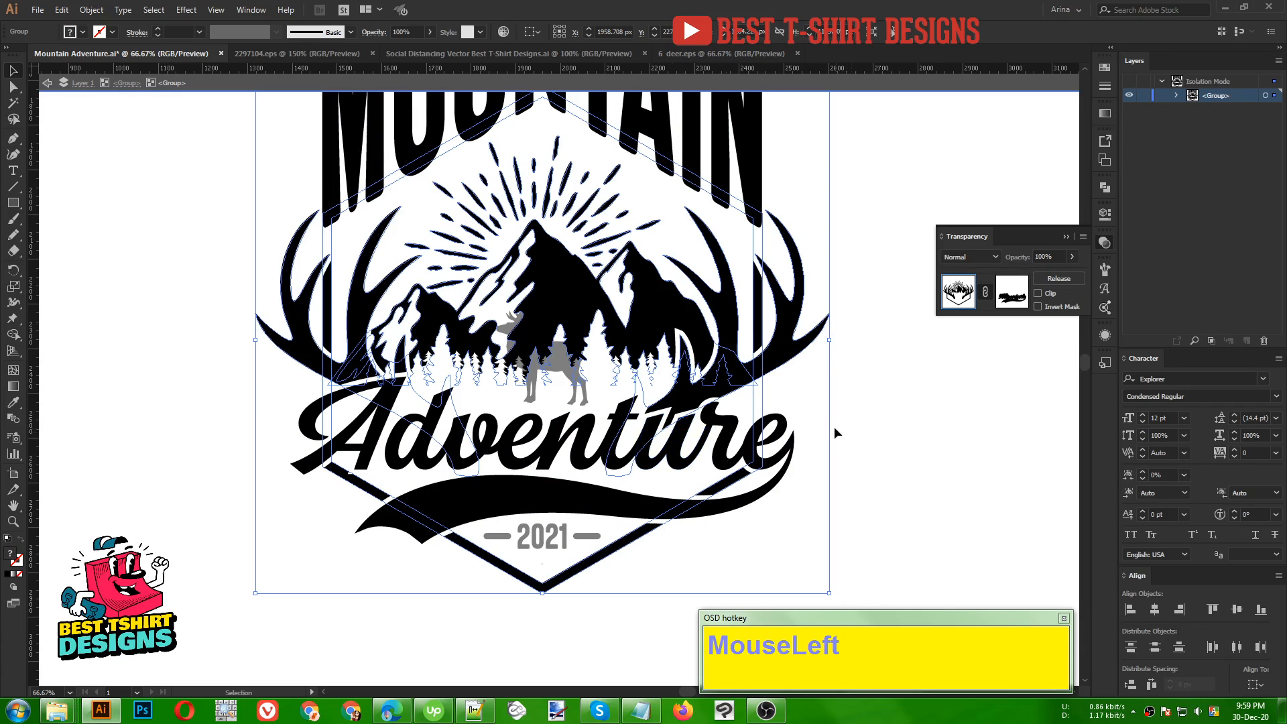
pyautogui.keyDown('alt'); pyautogui.scroll(1, 895, 394); pyautogui.keyUp('alt')
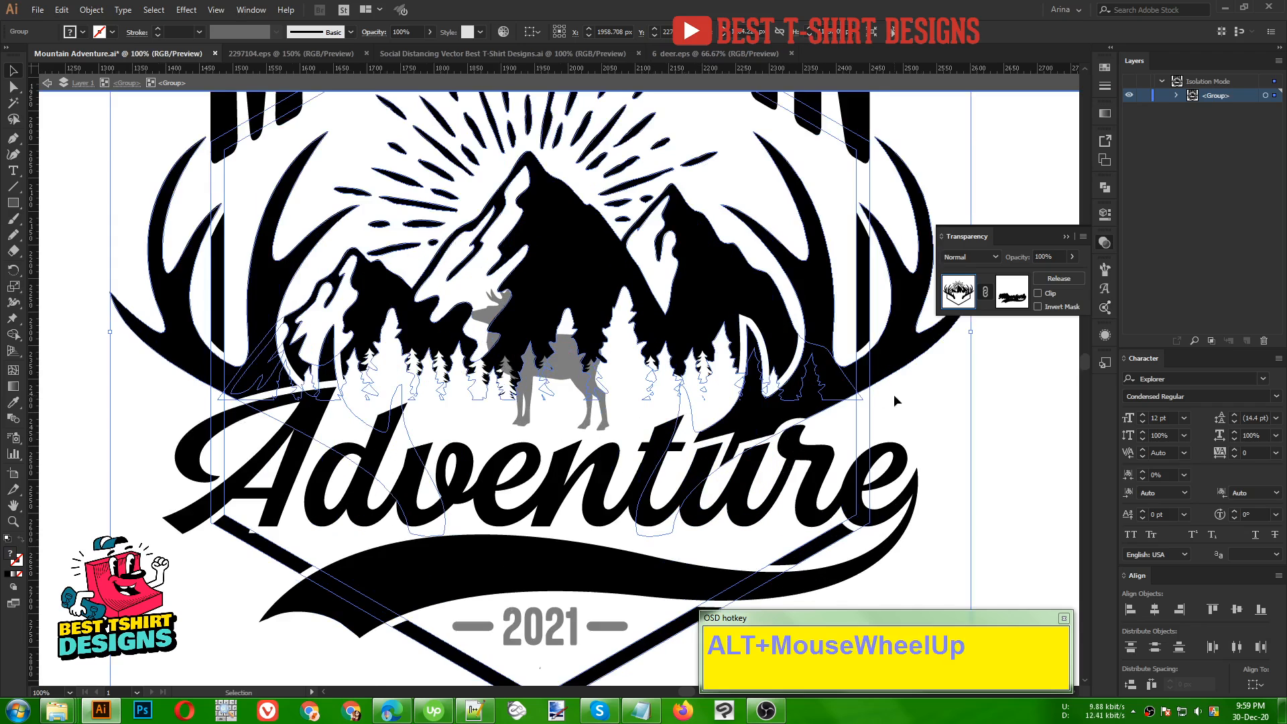
pyautogui.click(911, 394)
pyautogui.click(823, 320)
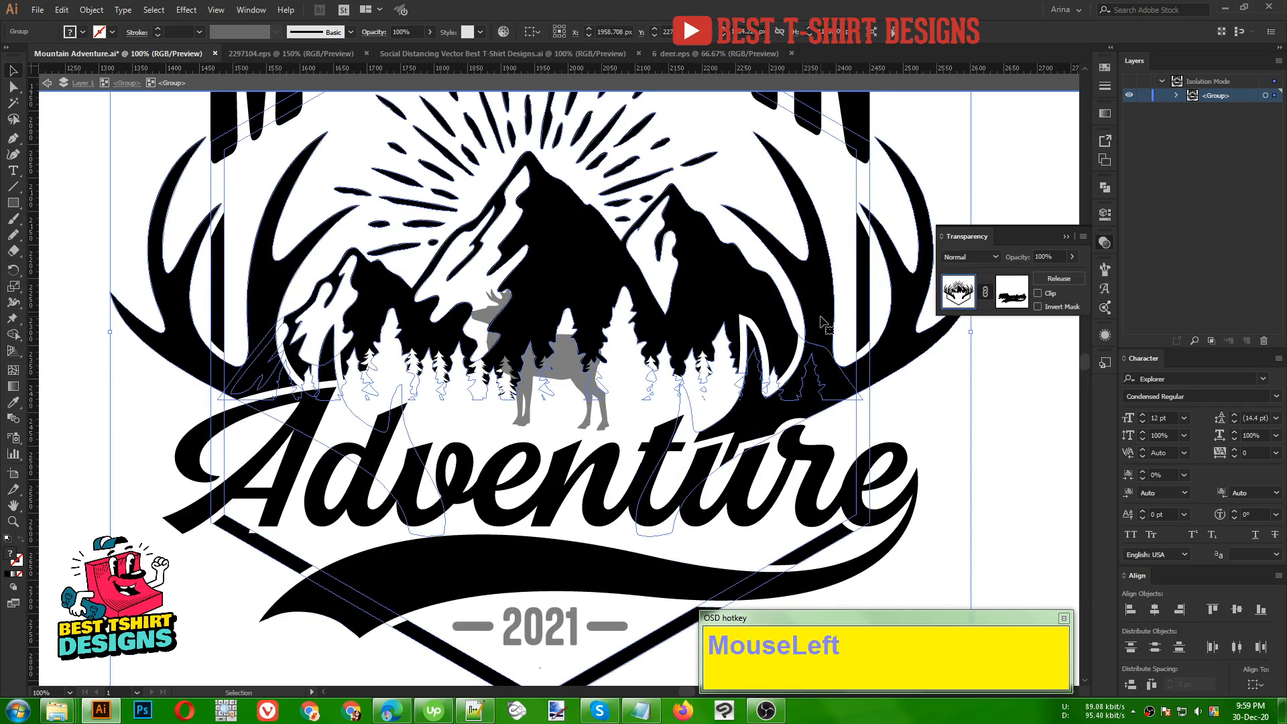
# - Paste the pine tree cluster into the badge group and scale it to about 87 by 85 px beneath the right-hand mountain
pyautogui.hotkey('ctrl', 'v')
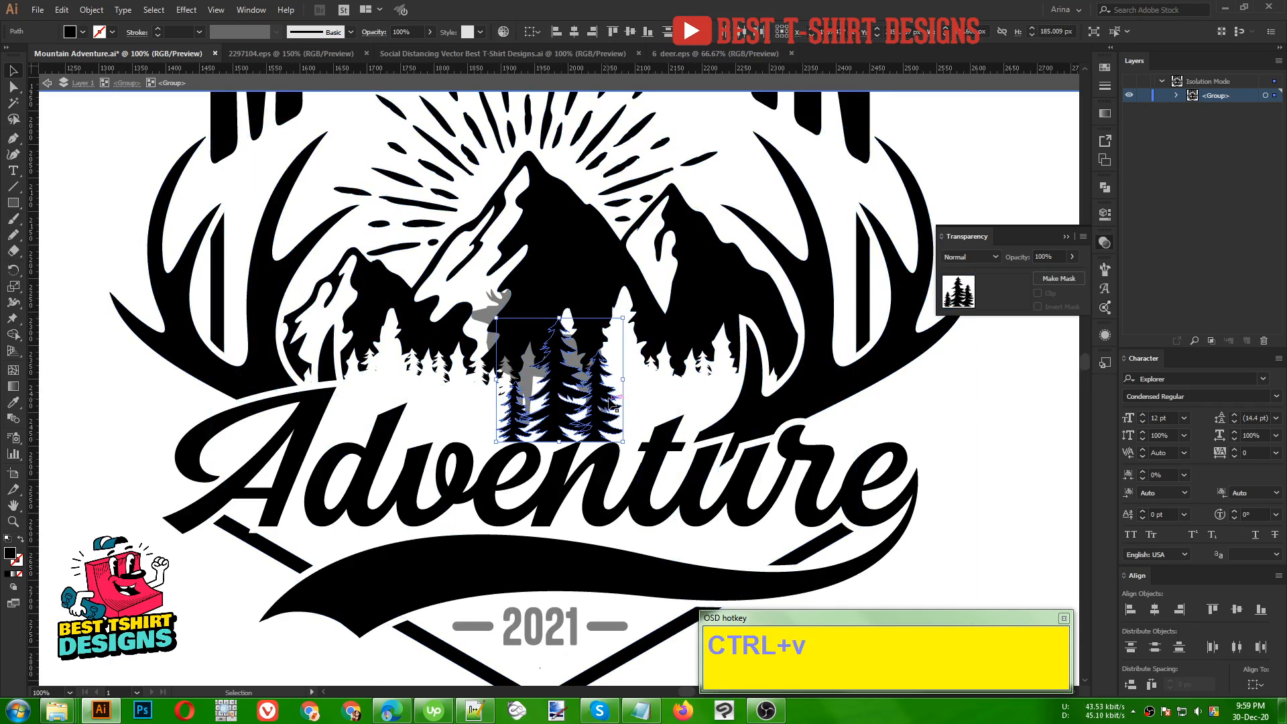
pyautogui.click(70, 31)
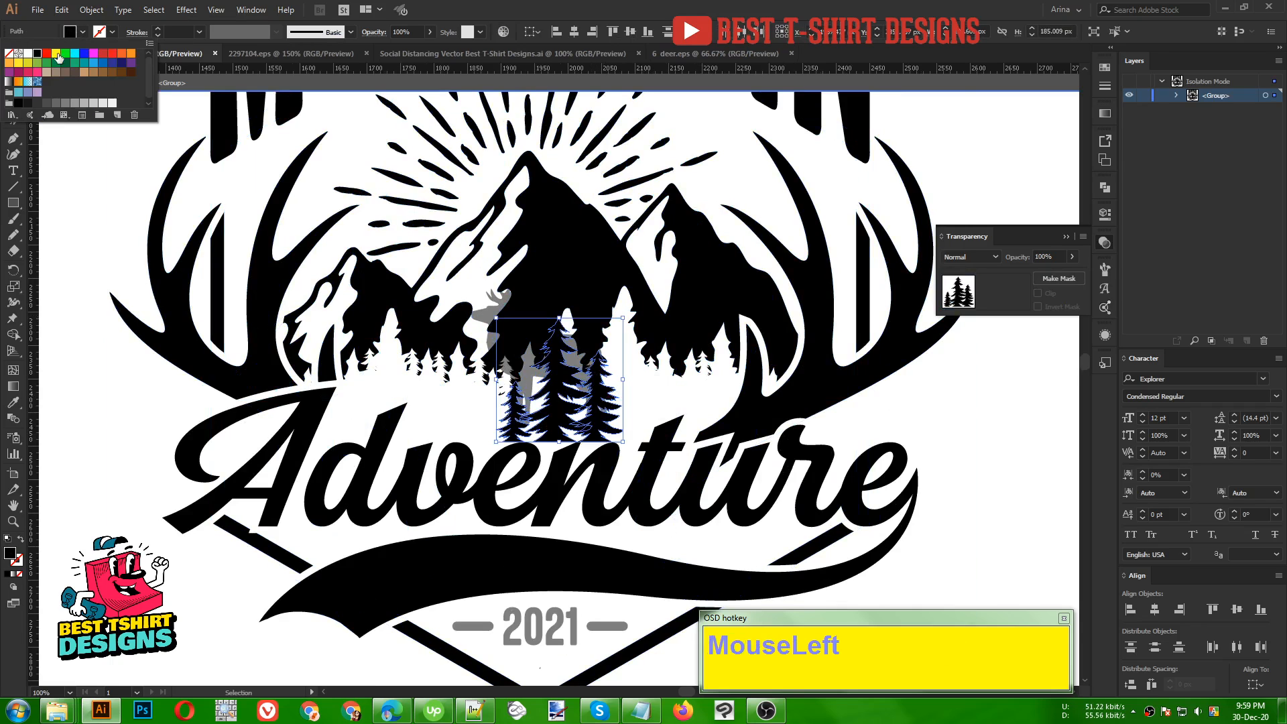
pyautogui.click(596, 402)
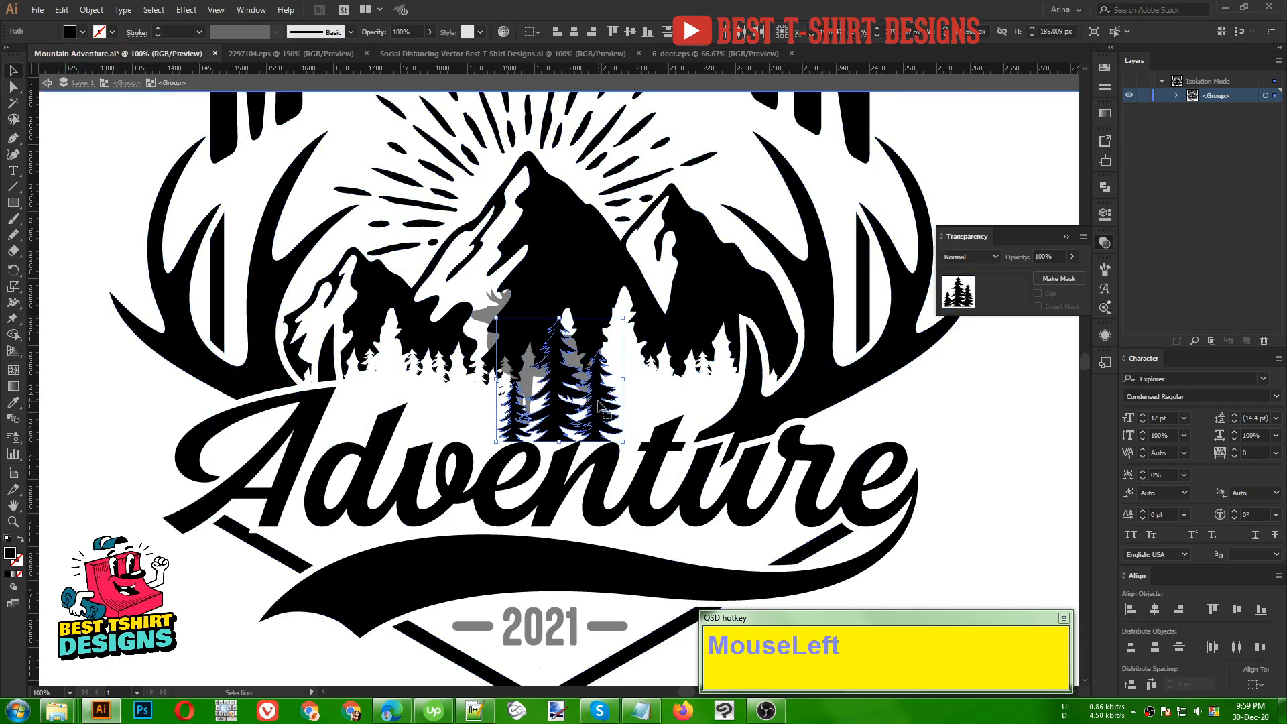
pyautogui.moveTo(602, 405); pyautogui.dragTo(723, 396)
pyautogui.moveTo(683, 315); pyautogui.dragTo(682, 374)
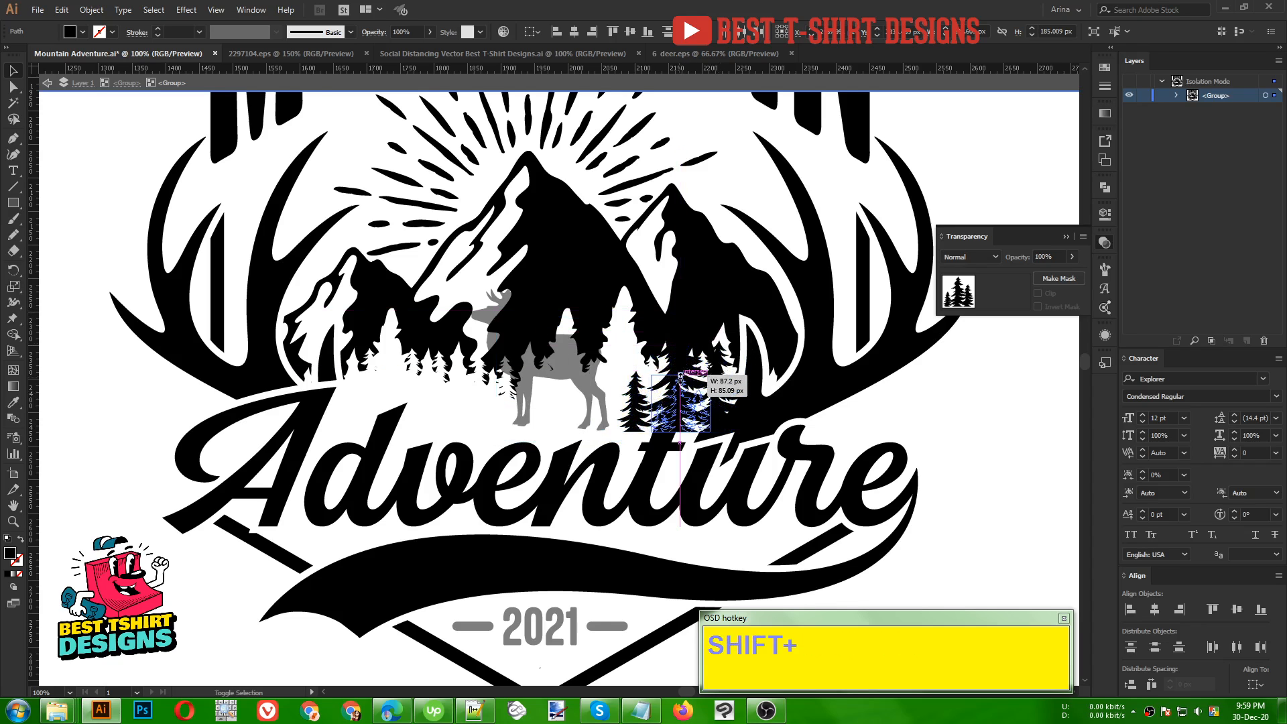
pyautogui.click(869, 422)
pyautogui.click(964, 425)
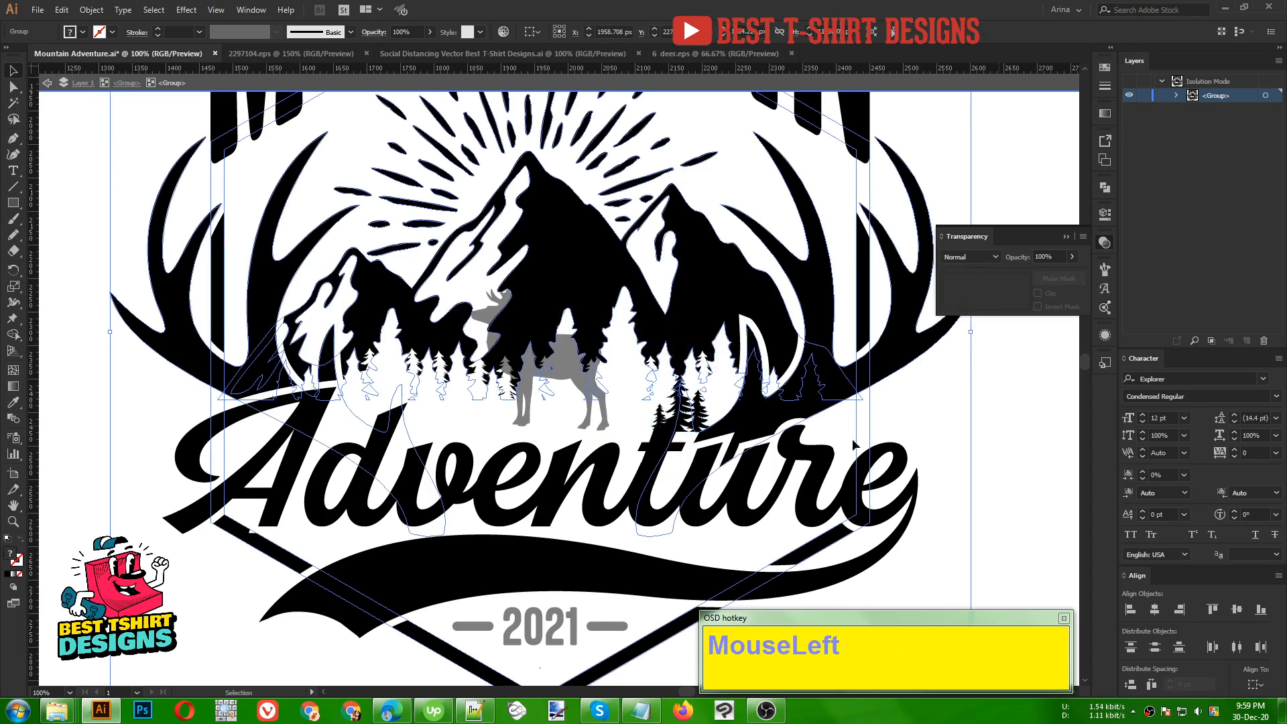
# - Delete the two outer trees of the pasted cluster, keeping only the middle pine
pyautogui.scroll(1, 693, 416)
pyautogui.click(702, 419)
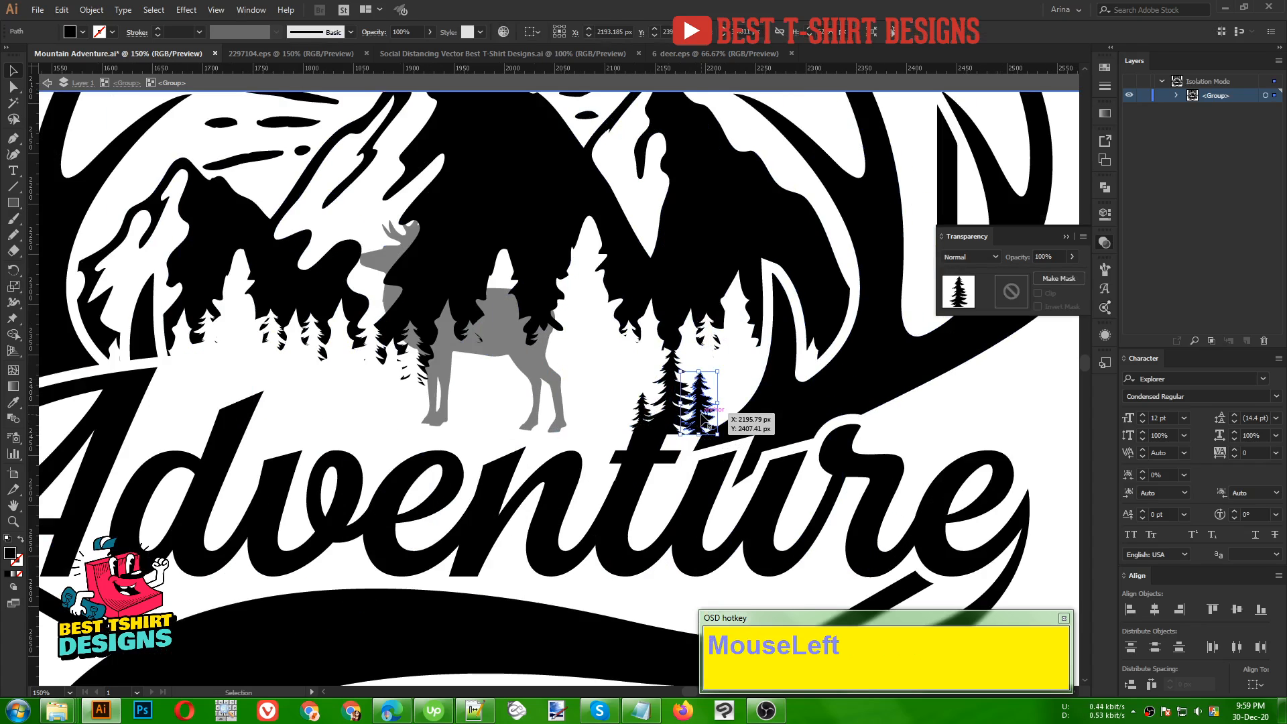
pyautogui.press('Delete')
pyautogui.click(646, 411)
pyautogui.press('Delete')
# - Cut the remaining pine, isolate the nested group with the antlers, and paste the tree above the "tu" of Adventure
pyautogui.moveTo(673, 405); pyautogui.dragTo(711, 412)
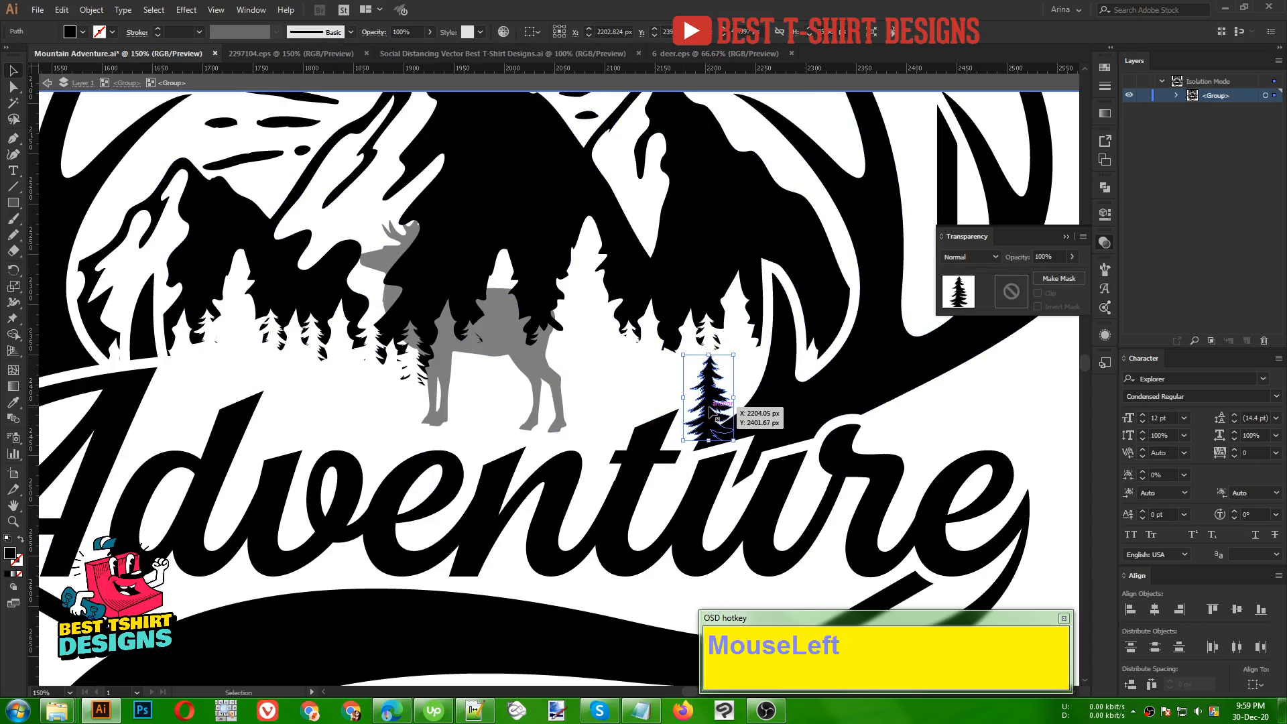
pyautogui.hotkey('ctrl', 'x')
pyautogui.click(801, 407)
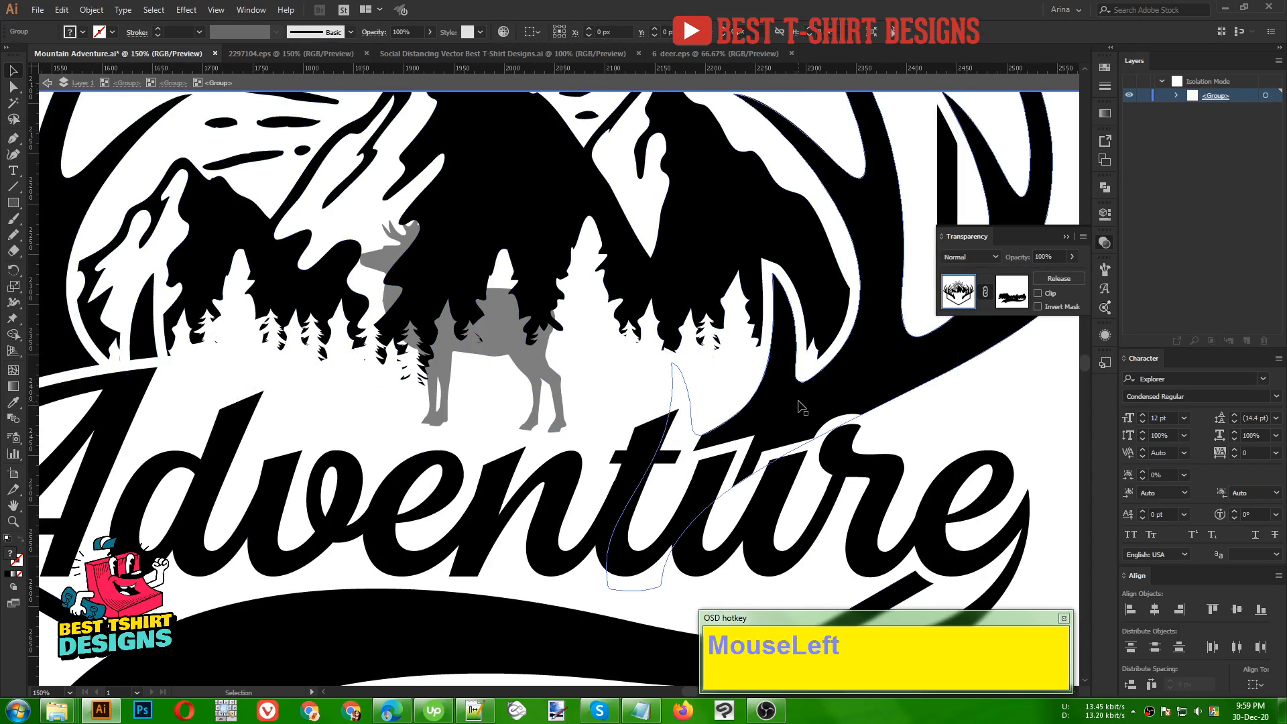
pyautogui.click(790, 419)
pyautogui.click(789, 419)
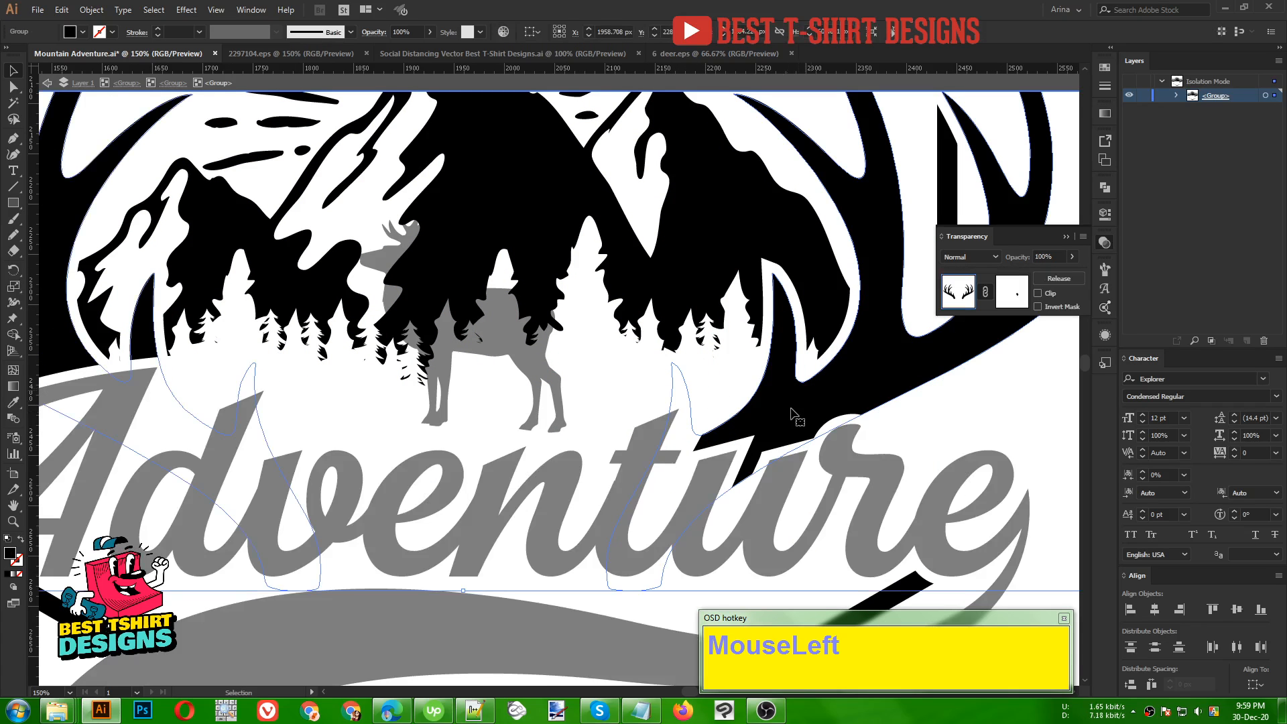
pyautogui.scroll(-1, 812, 398)
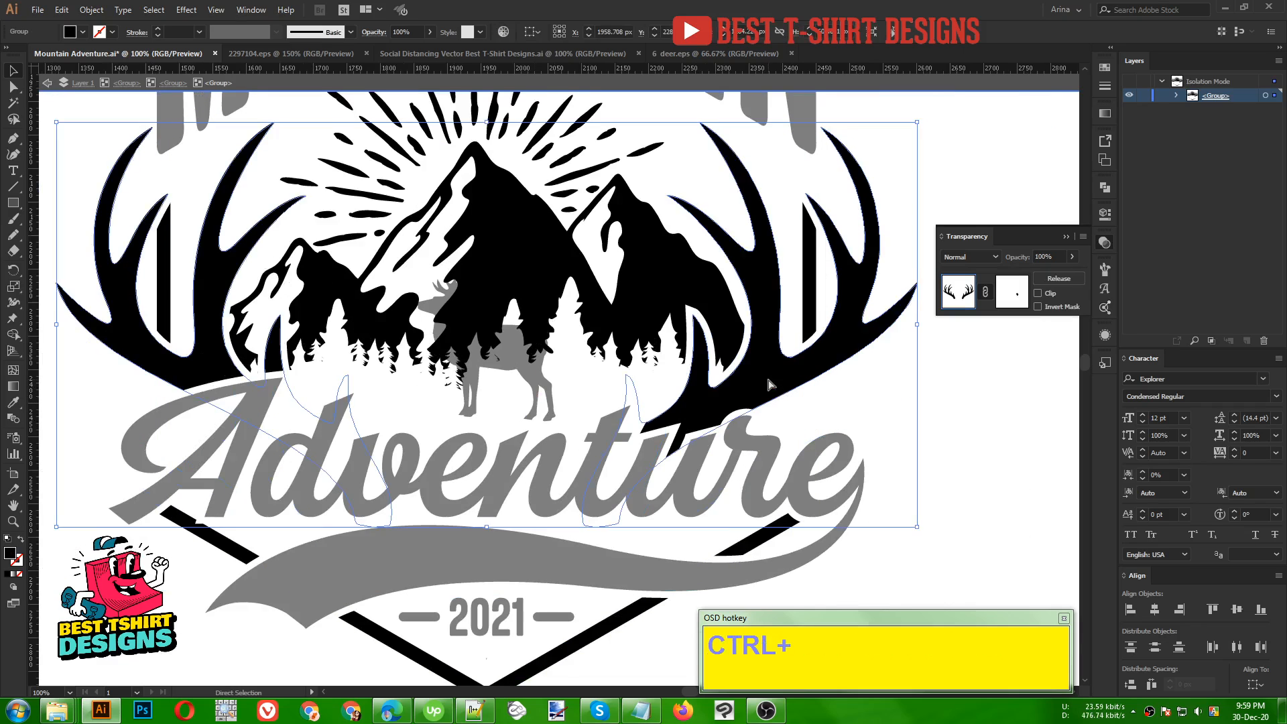
pyautogui.hotkey('ctrl', 'v')
pyautogui.moveTo(575, 392); pyautogui.dragTo(652, 411)
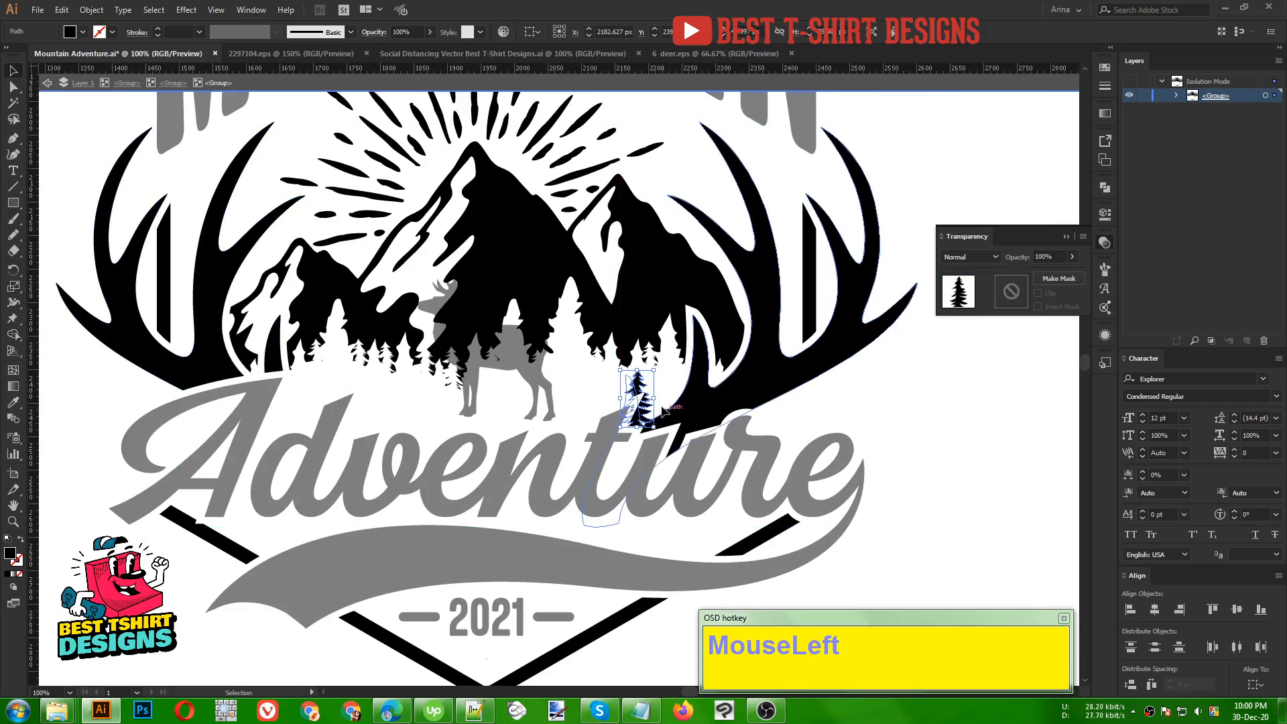
# - Duplicate the pine beside the right antler and repeat the copies leftward in an even row above "dvent"
pyautogui.scroll(1, 630, 417)
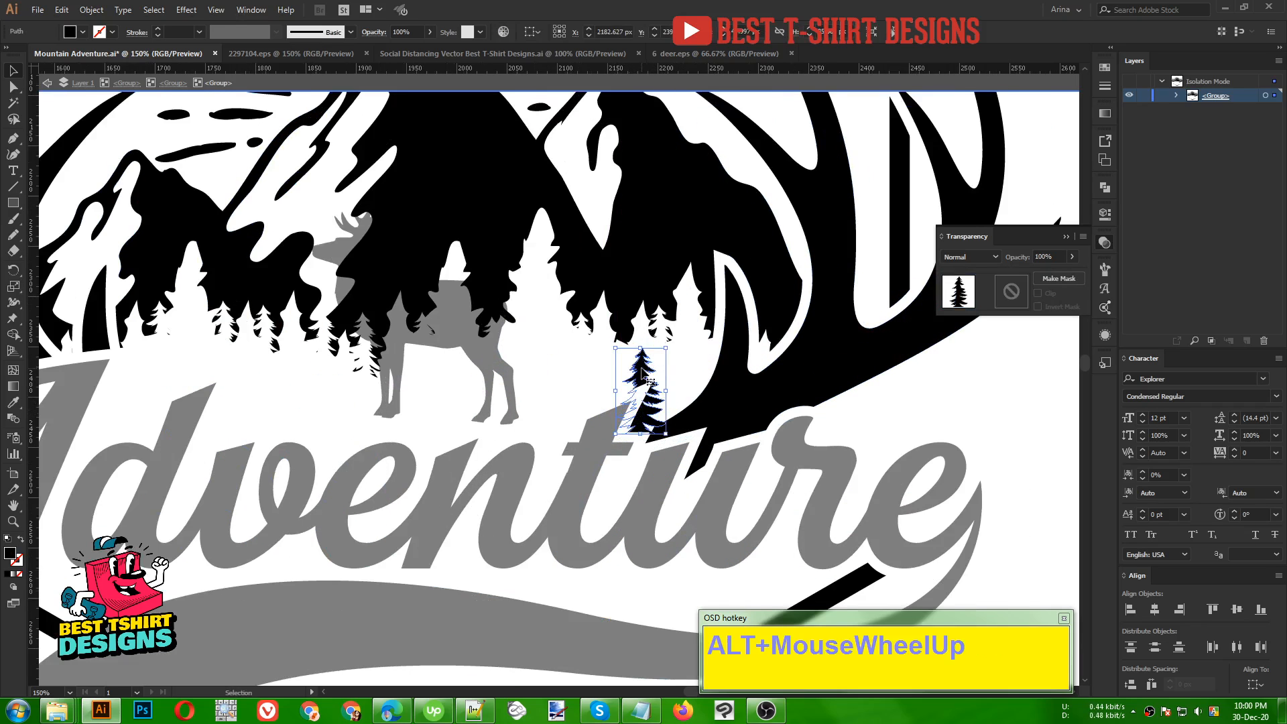
pyautogui.moveTo(642, 374); pyautogui.dragTo(504, 420)
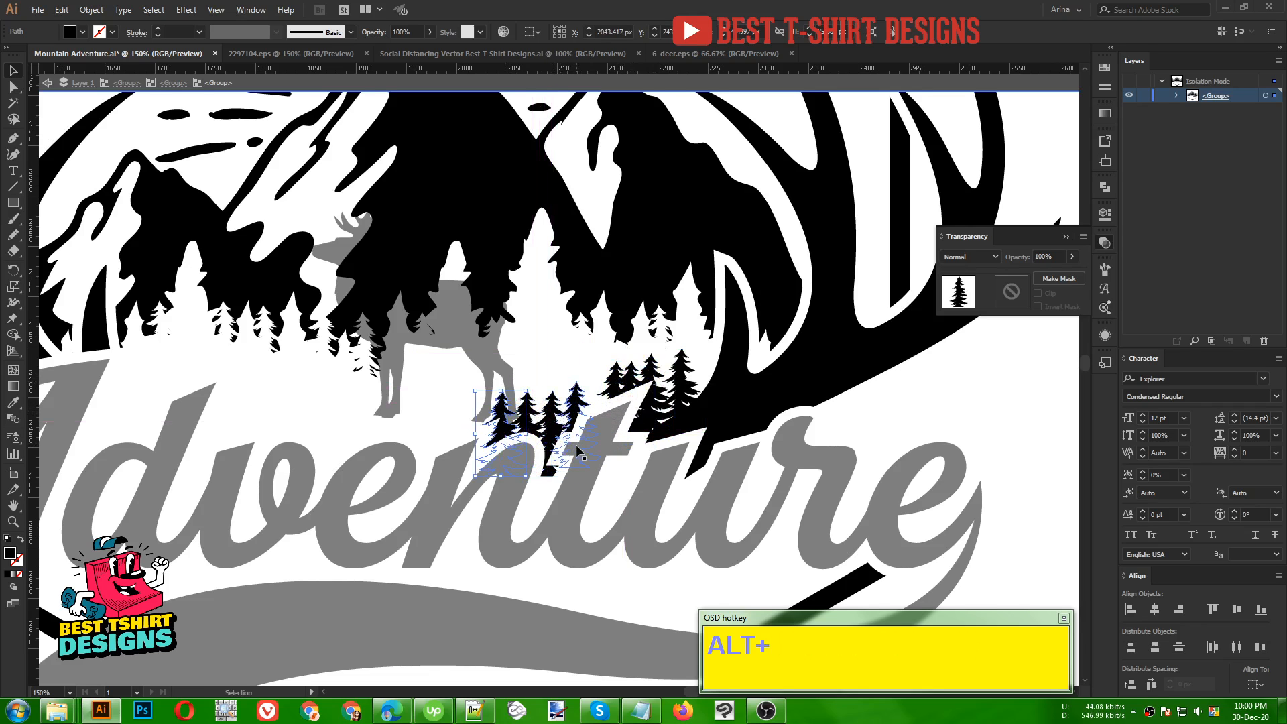
pyautogui.hotkey('ctrl', 'd')
pyautogui.hotkey('ctrl', 'd')
pyautogui.hotkey('ctrl', 'd')
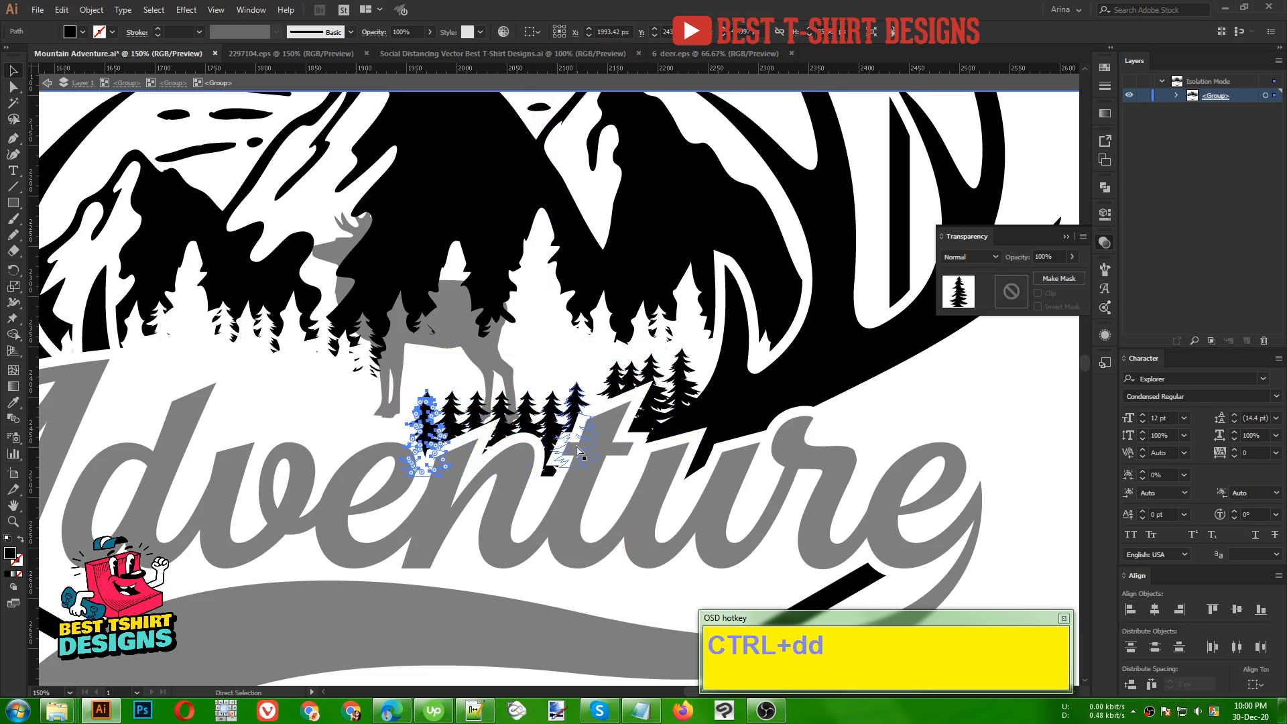
pyautogui.hotkey('ctrl', 'd')
pyautogui.hotkey('ctrl', 'd')
pyautogui.hotkey('ctrl', 'd')
pyautogui.hotkey('ctrl', 'd')
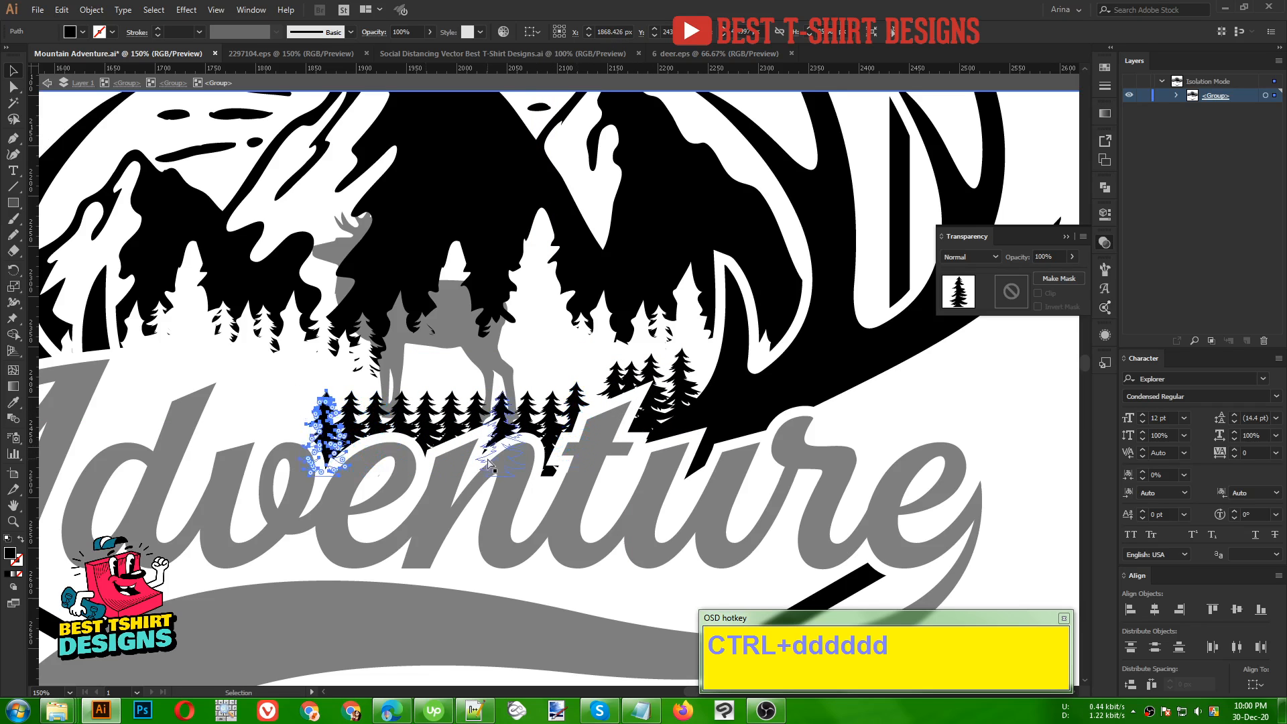
pyautogui.hotkey('ctrl', 'd')
pyautogui.hotkey('ctrl', 'd')
pyautogui.hotkey('ctrl', 'd')
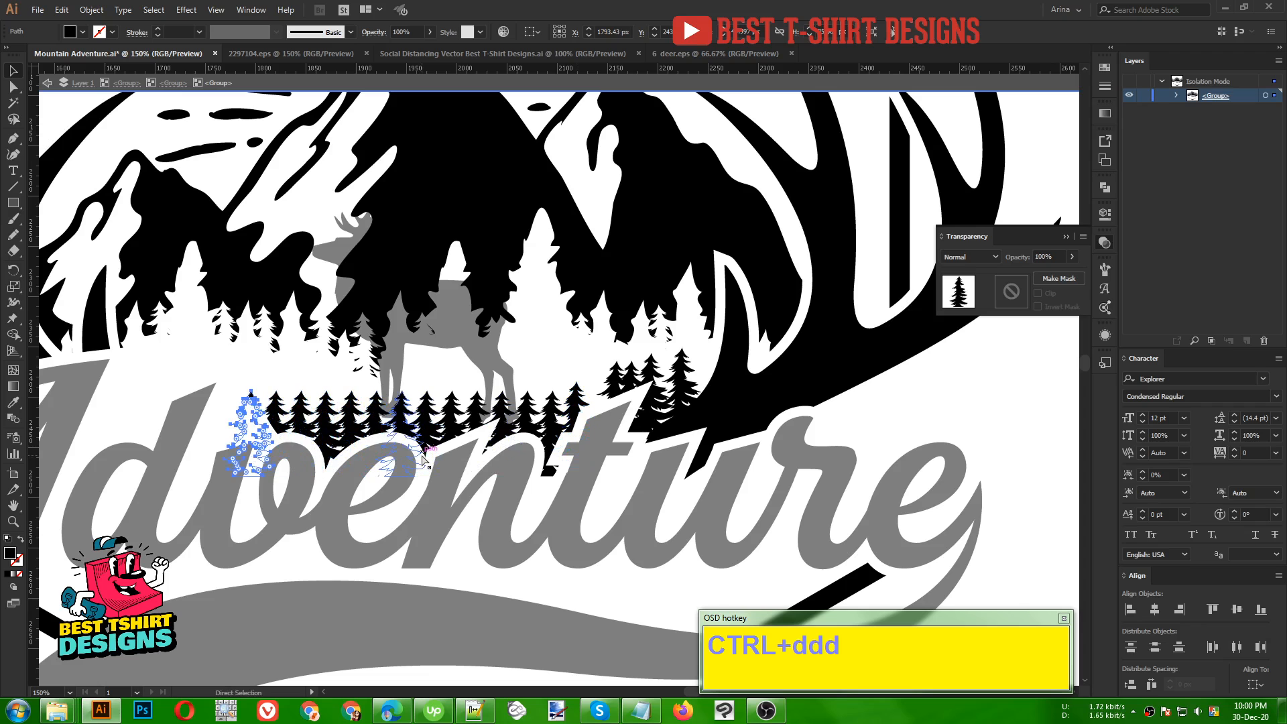
# - Place more pine copies up the left end of the row, above the letters A and d
pyautogui.scroll(-1, 585, 451)
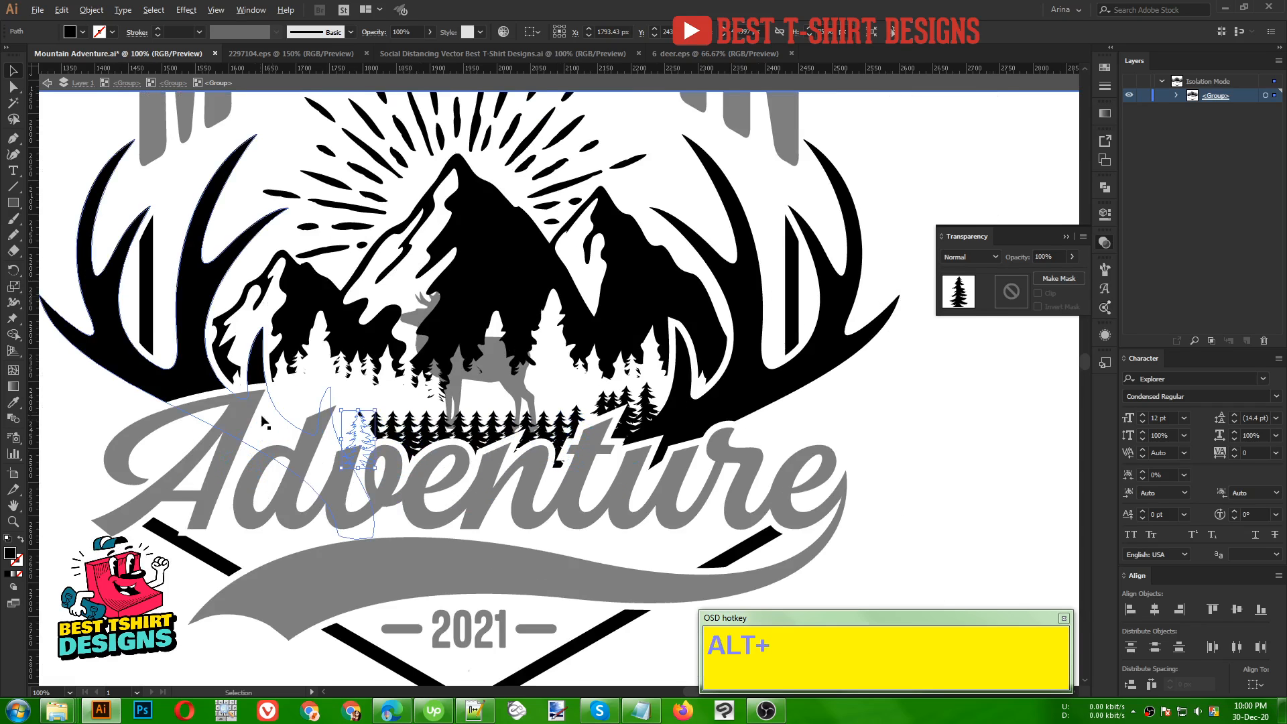
pyautogui.scroll(1, 261, 417)
pyautogui.hotkey('alt', 'Up')
pyautogui.hotkey('alt', 'Up')
pyautogui.hotkey('alt', 'Up')
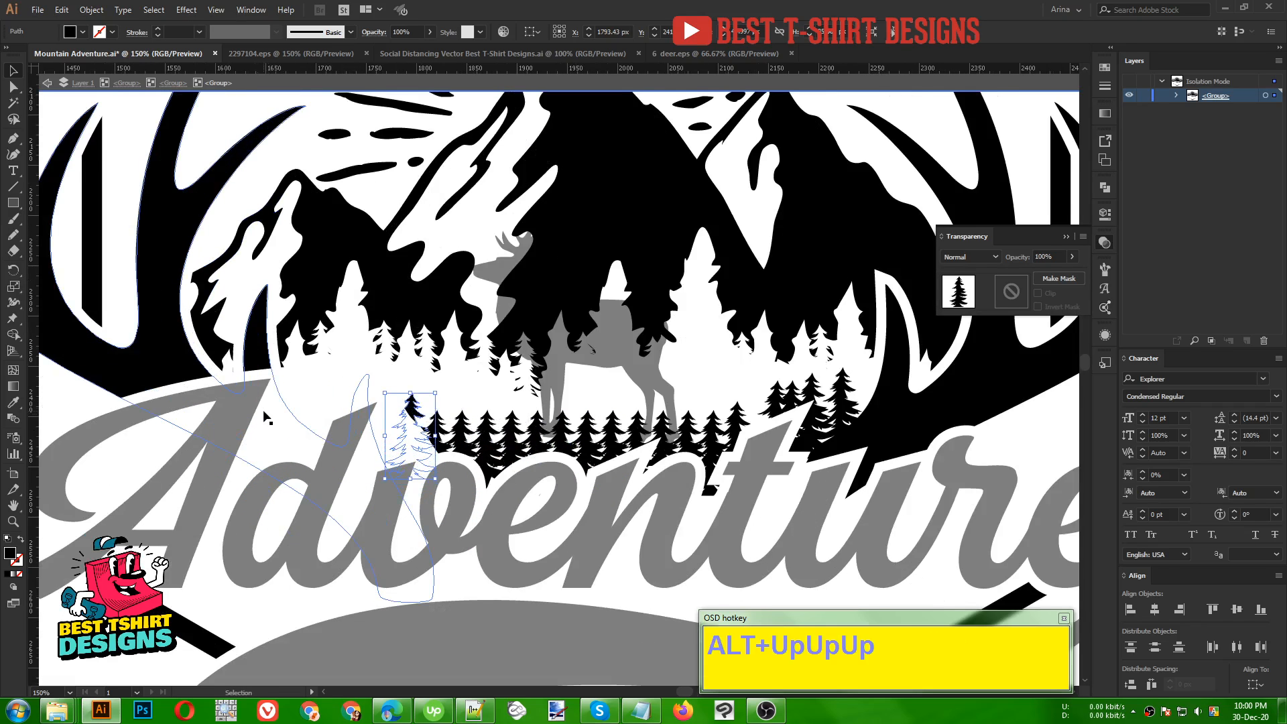
pyautogui.moveTo(411, 417); pyautogui.dragTo(375, 380)
pyautogui.scroll(1, 338, 369)
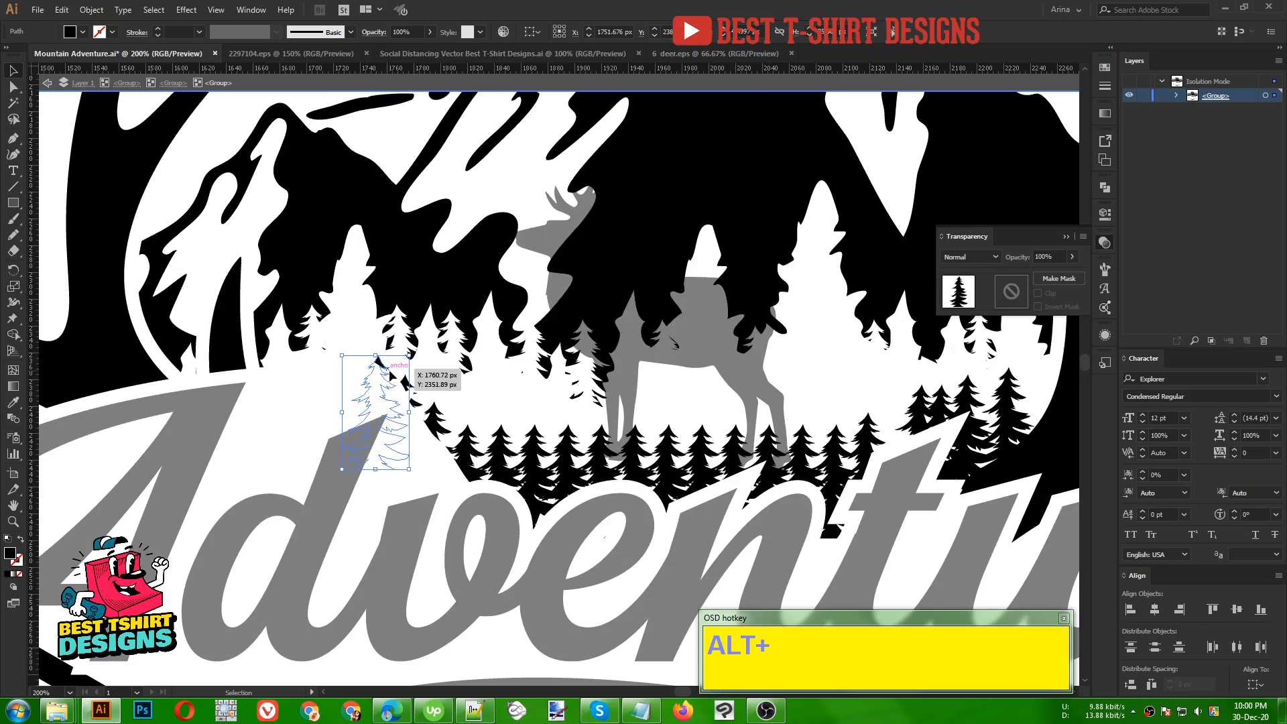
pyautogui.moveTo(383, 364); pyautogui.dragTo(461, 514)
pyautogui.keyDown('alt'); pyautogui.scroll(-1, 429, 443); pyautogui.keyUp('alt')
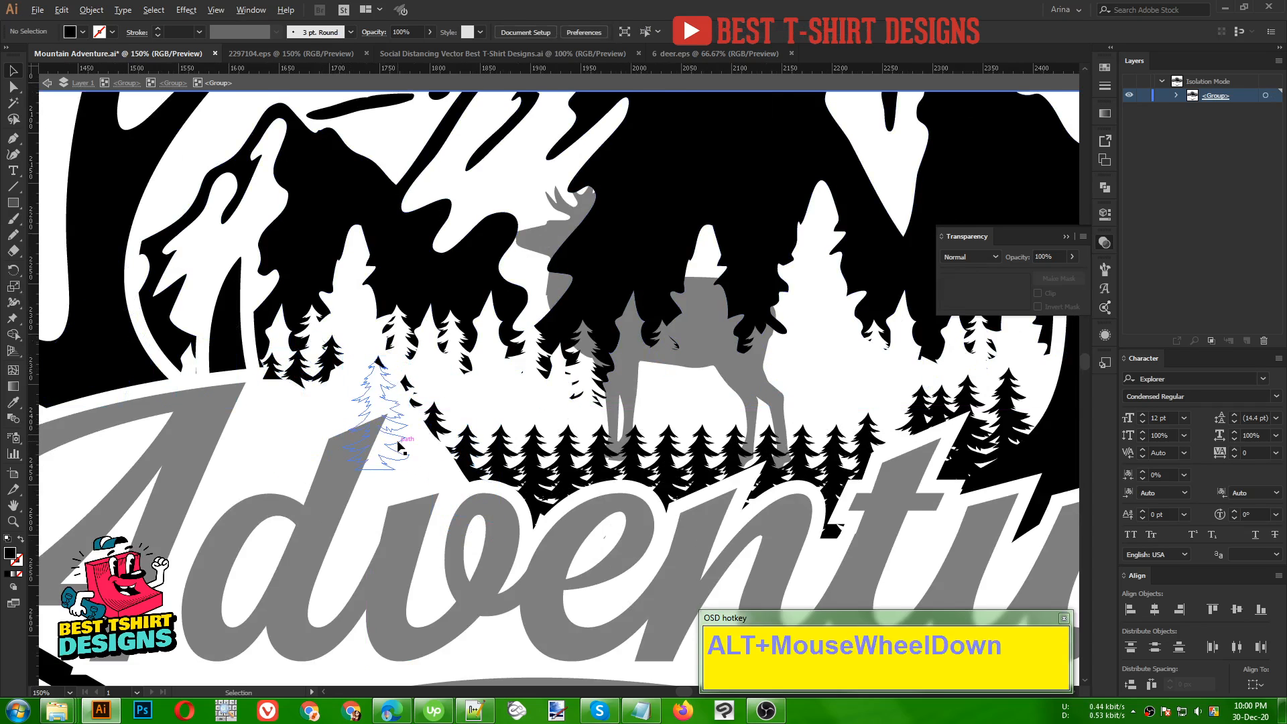
# - Exit isolation mode and check the pine row within the whole badge
pyautogui.click(960, 439)
pyautogui.click(960, 439)
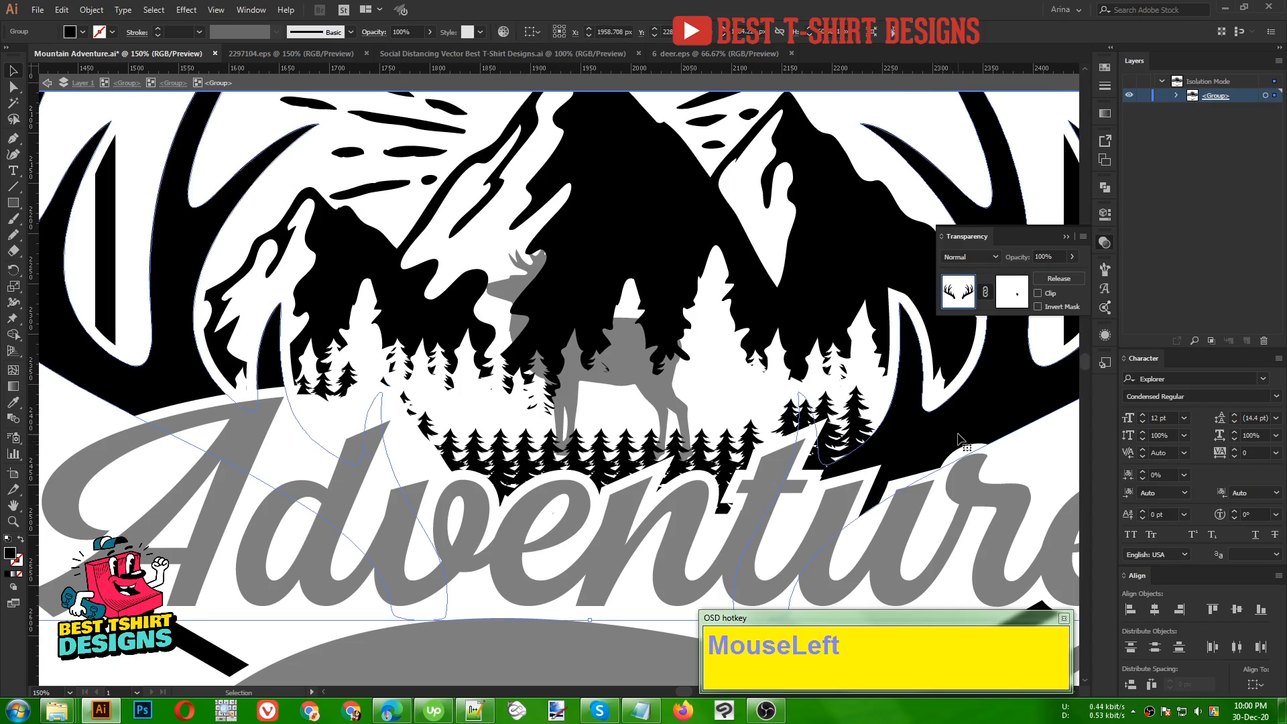
pyautogui.keyDown('alt'); pyautogui.scroll(-2, 566, 392); pyautogui.keyUp('alt')
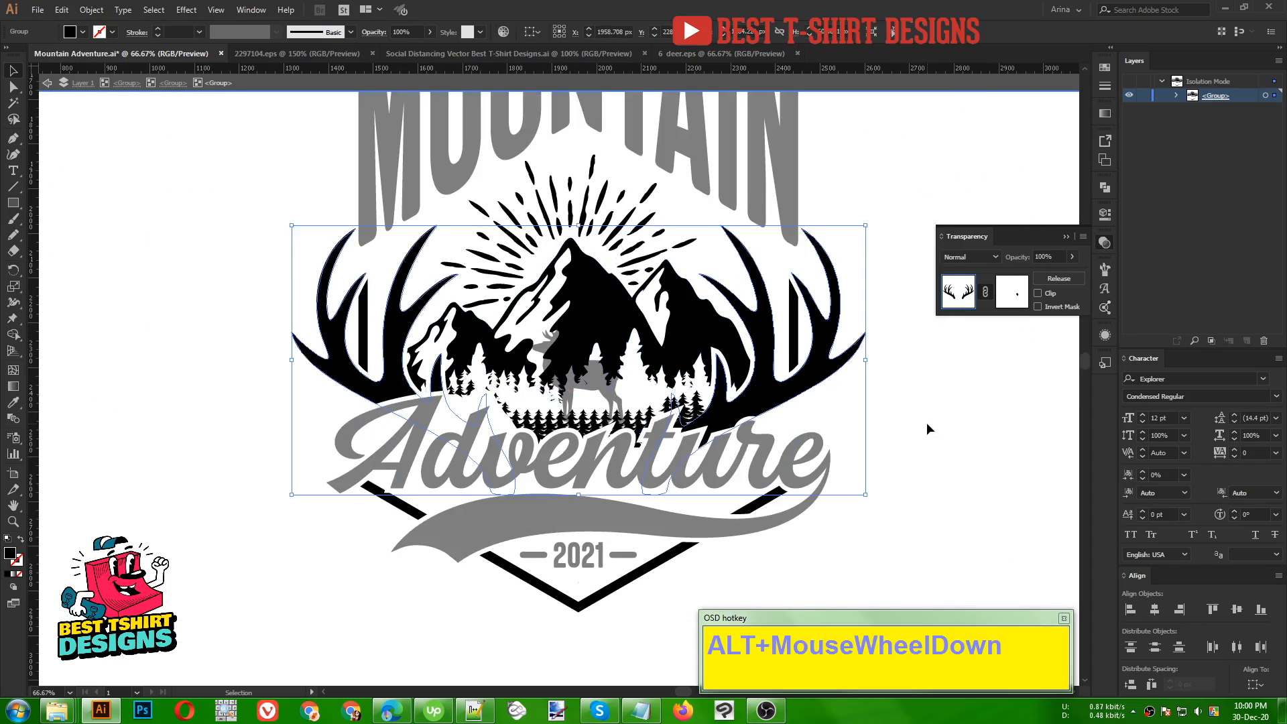
pyautogui.doubleClick(890, 432)
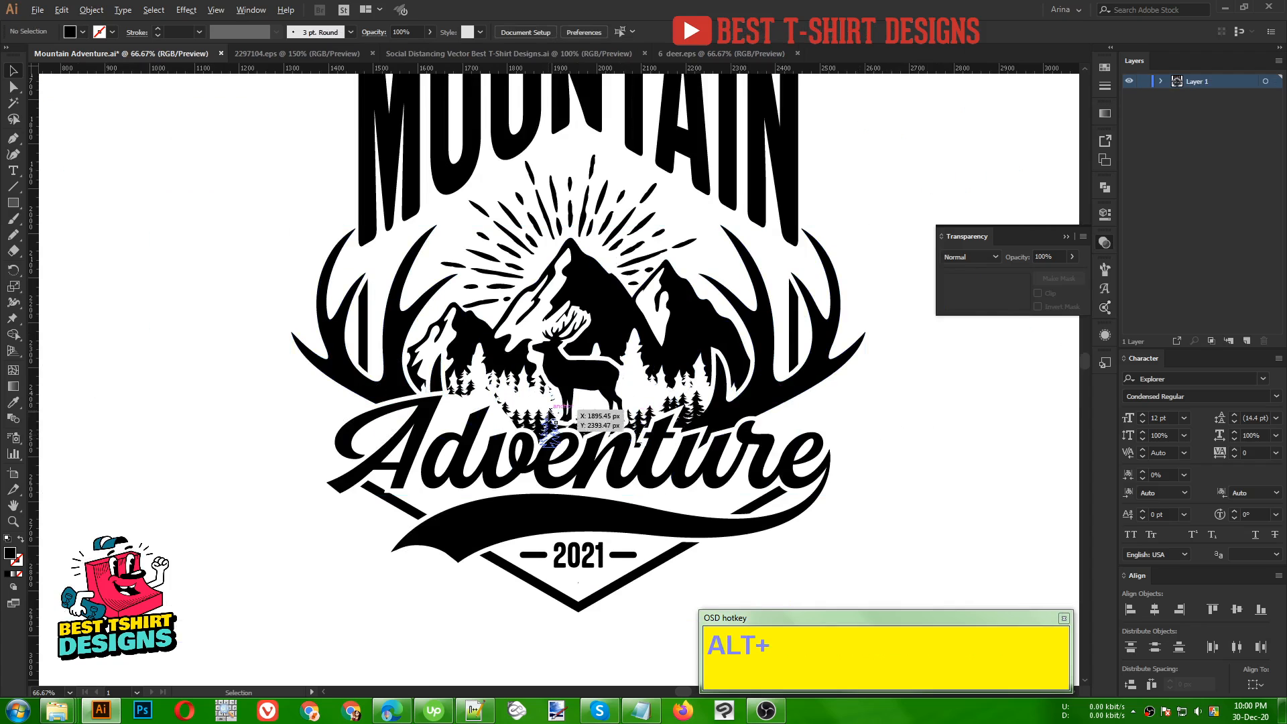
pyautogui.keyDown('alt'); pyautogui.scroll(1, 547, 410); pyautogui.keyUp('alt')
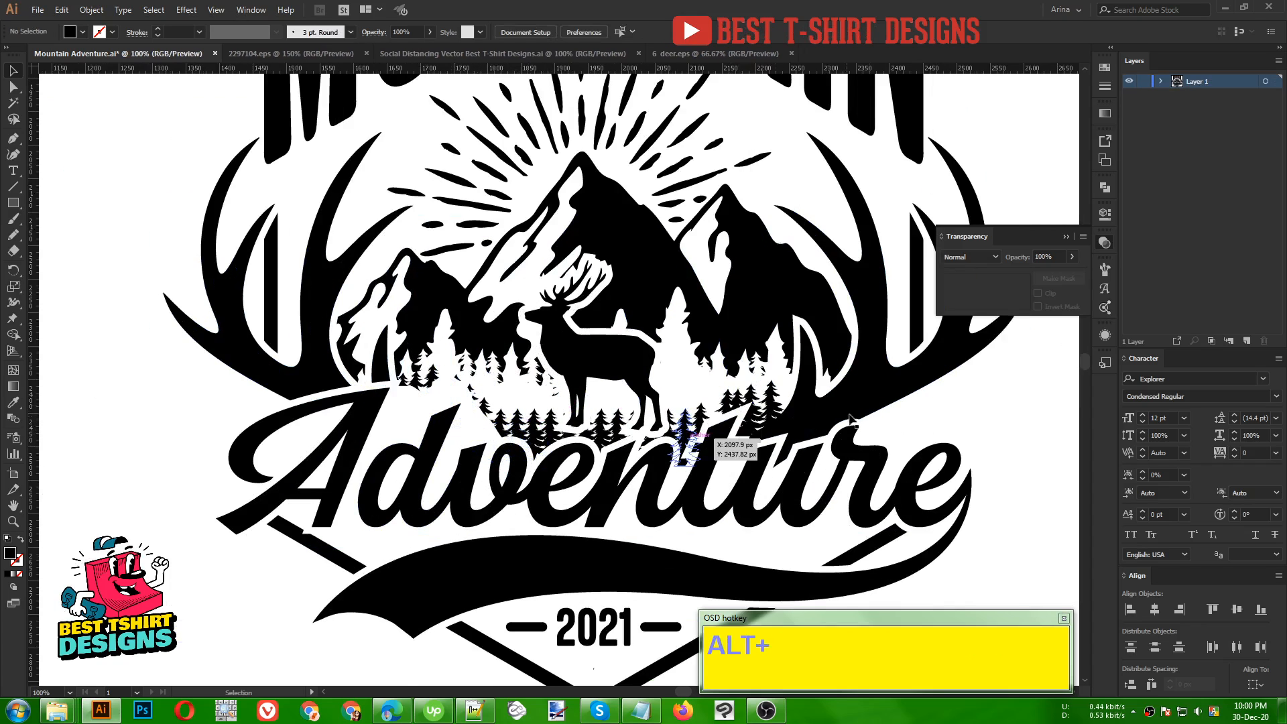
# - Isolate the nested badge group again and select its masked mountain, antler and tree artwork
pyautogui.click(888, 397)
pyautogui.doubleClick(889, 397)
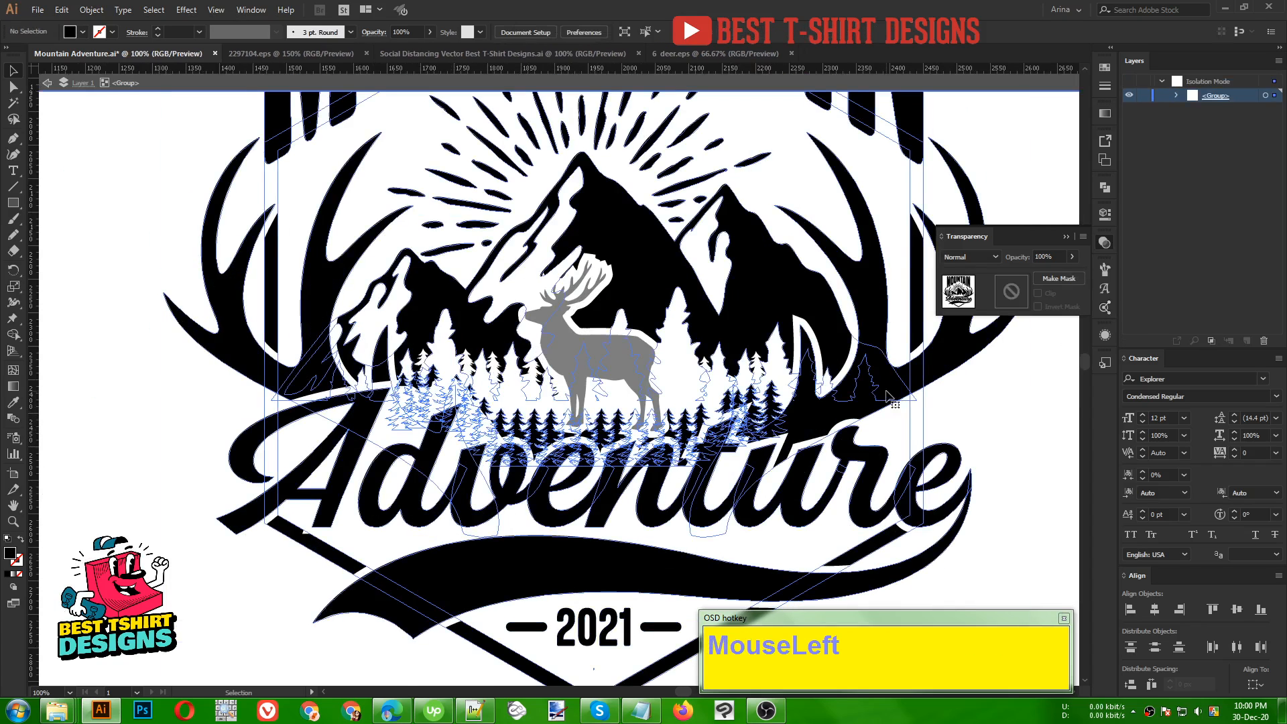
pyautogui.doubleClick(941, 376)
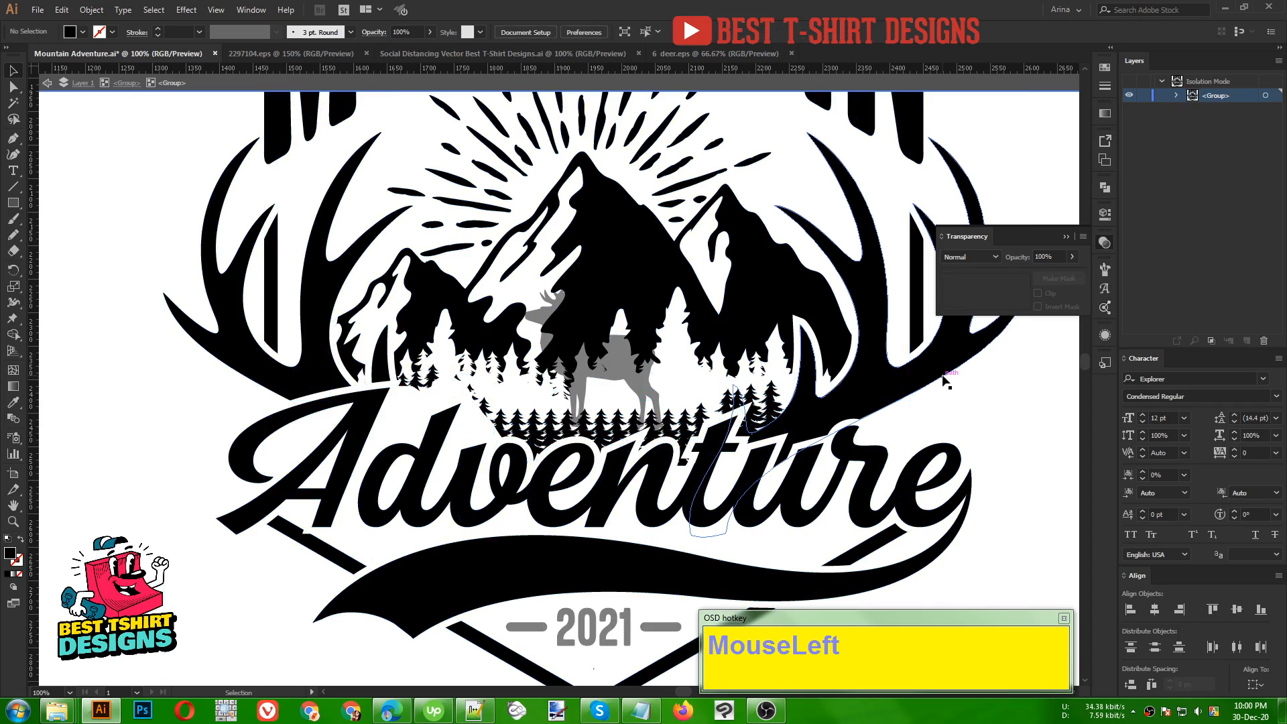
pyautogui.click(944, 375)
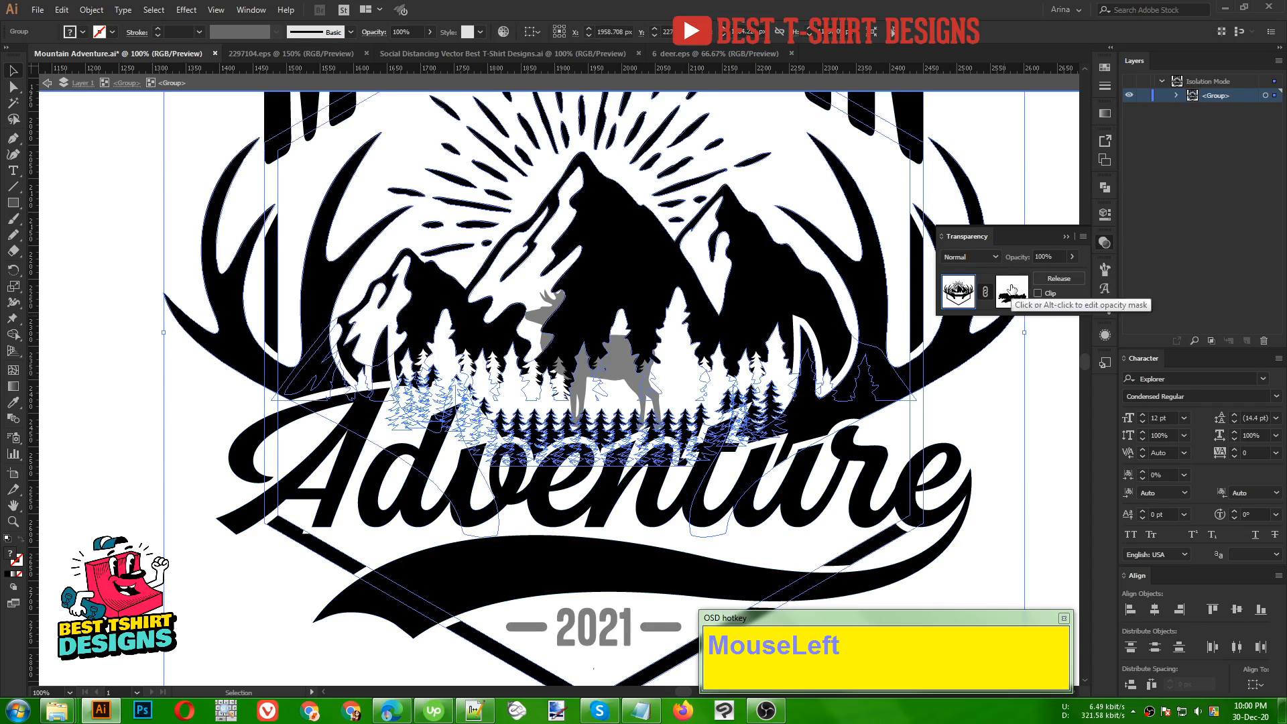
# - Delete the two opacity mask shapes that cover the trees around the letters A and d, and exit mask editing
pyautogui.click(1014, 289)
pyautogui.click(466, 424)
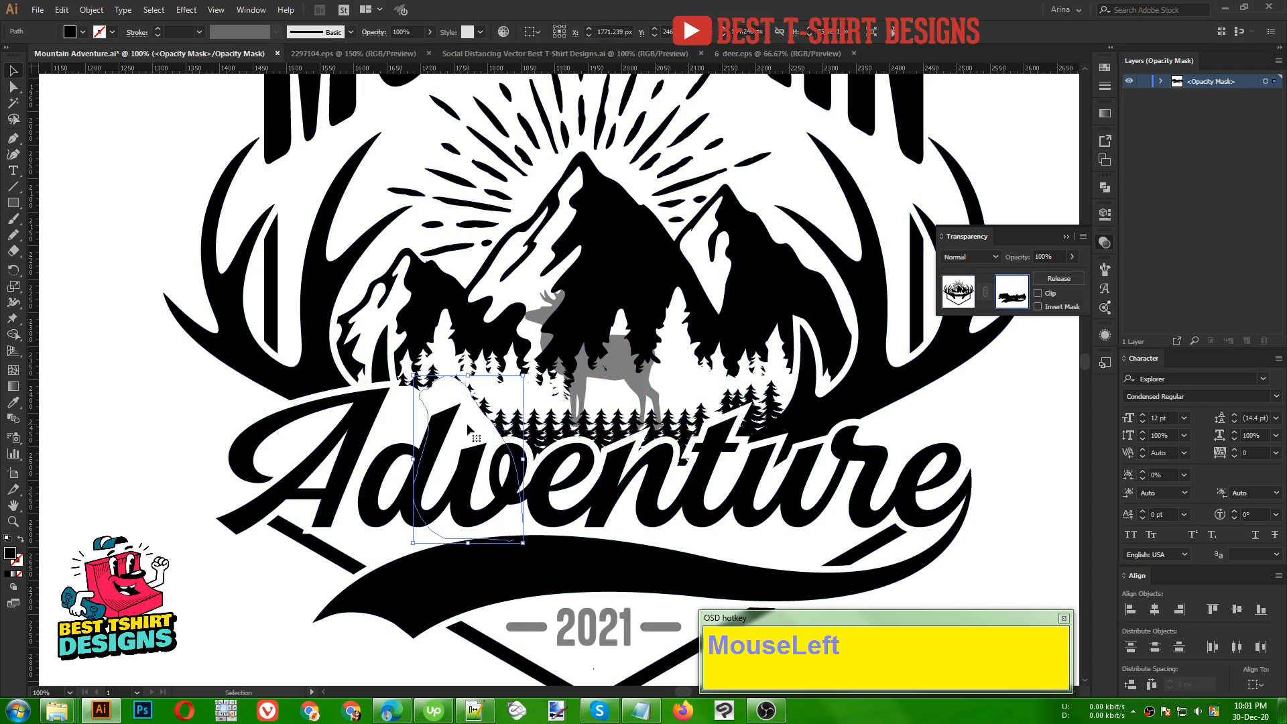
pyautogui.press('Delete')
pyautogui.click(416, 407)
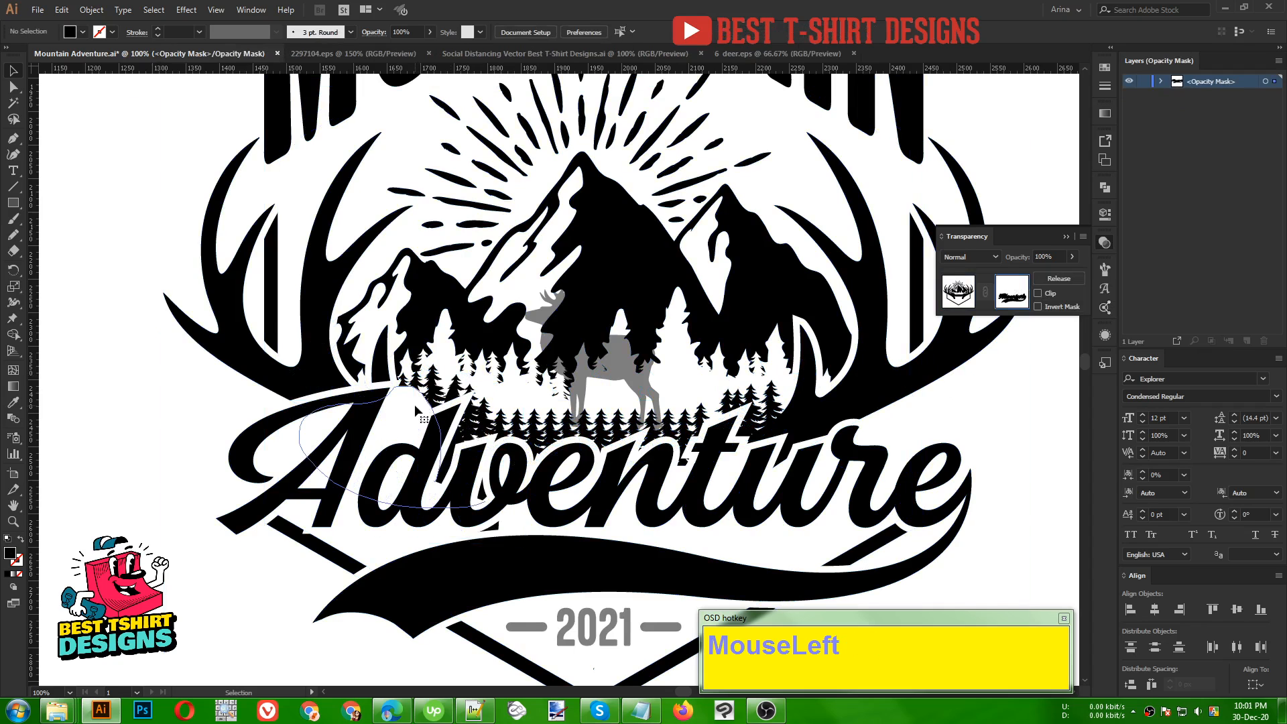
pyautogui.press('Delete')
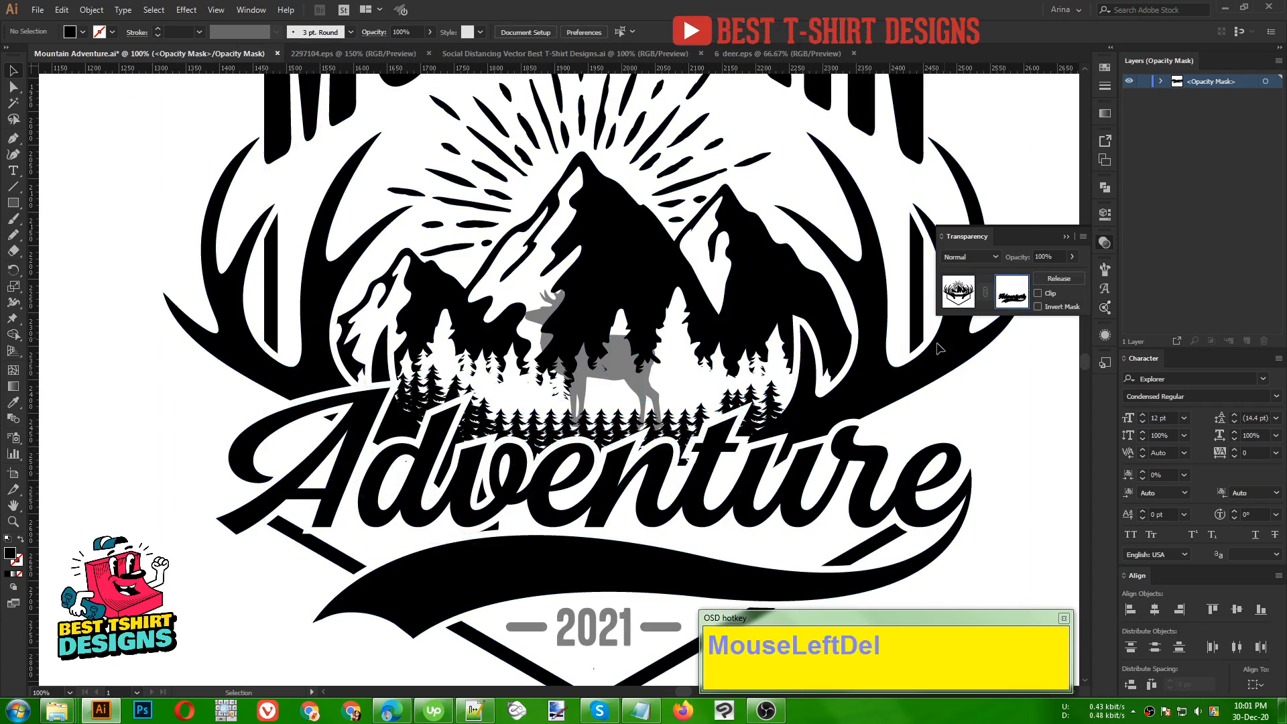
pyautogui.click(959, 293)
# - Isolate the group containing the pines and add tree copies to fill the forest between the letters A and d
pyautogui.scroll(1, 411, 409)
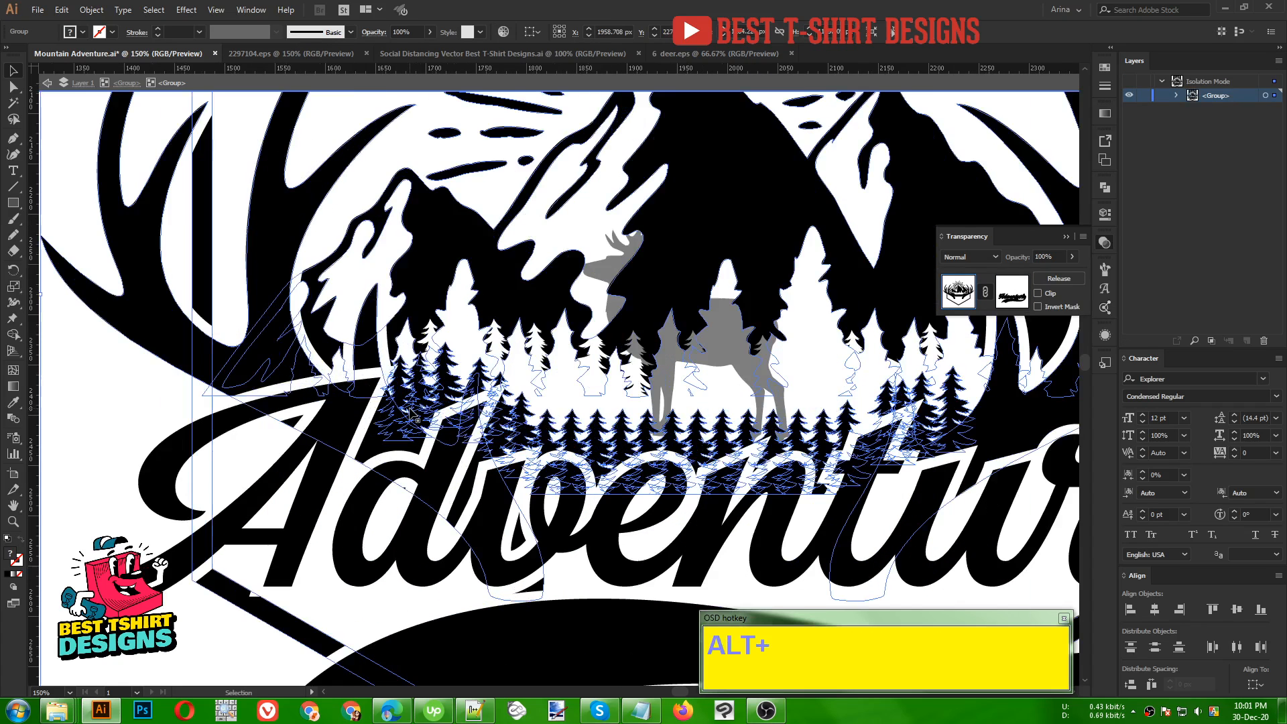
pyautogui.doubleClick(448, 365)
pyautogui.moveTo(447, 365); pyautogui.dragTo(439, 408)
pyautogui.scroll(1, 463, 391)
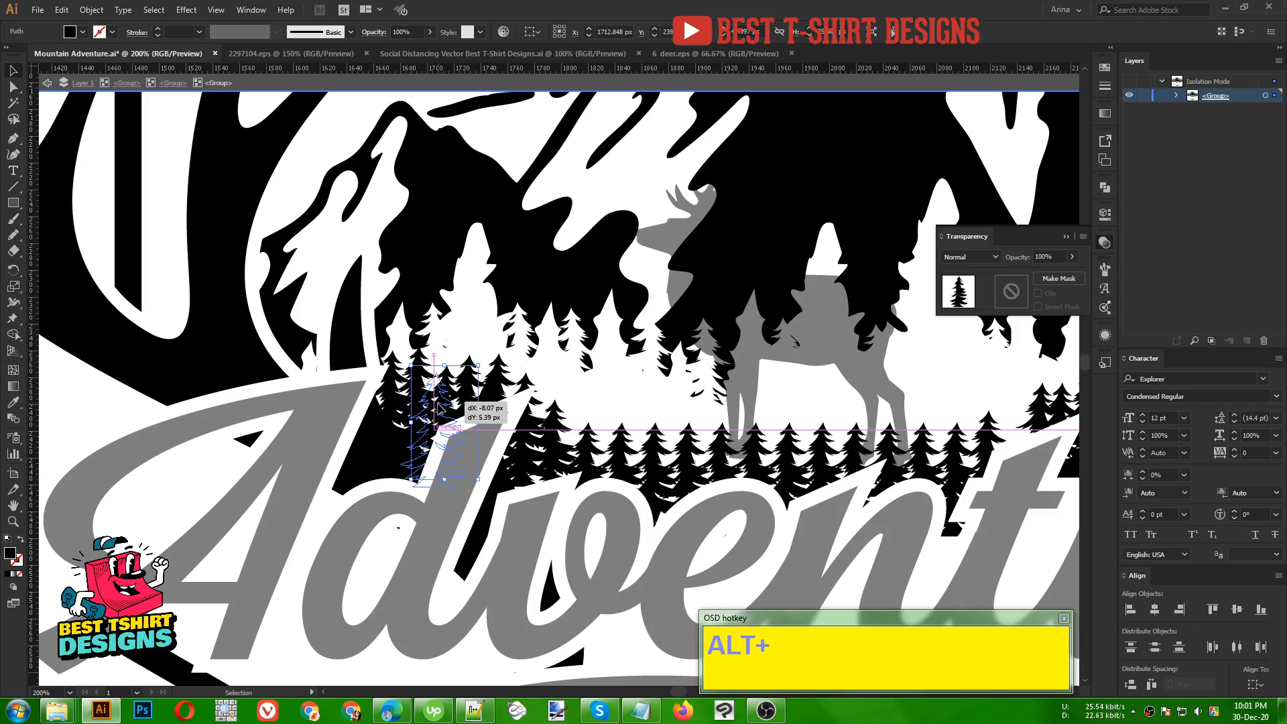
pyautogui.click(133, 411)
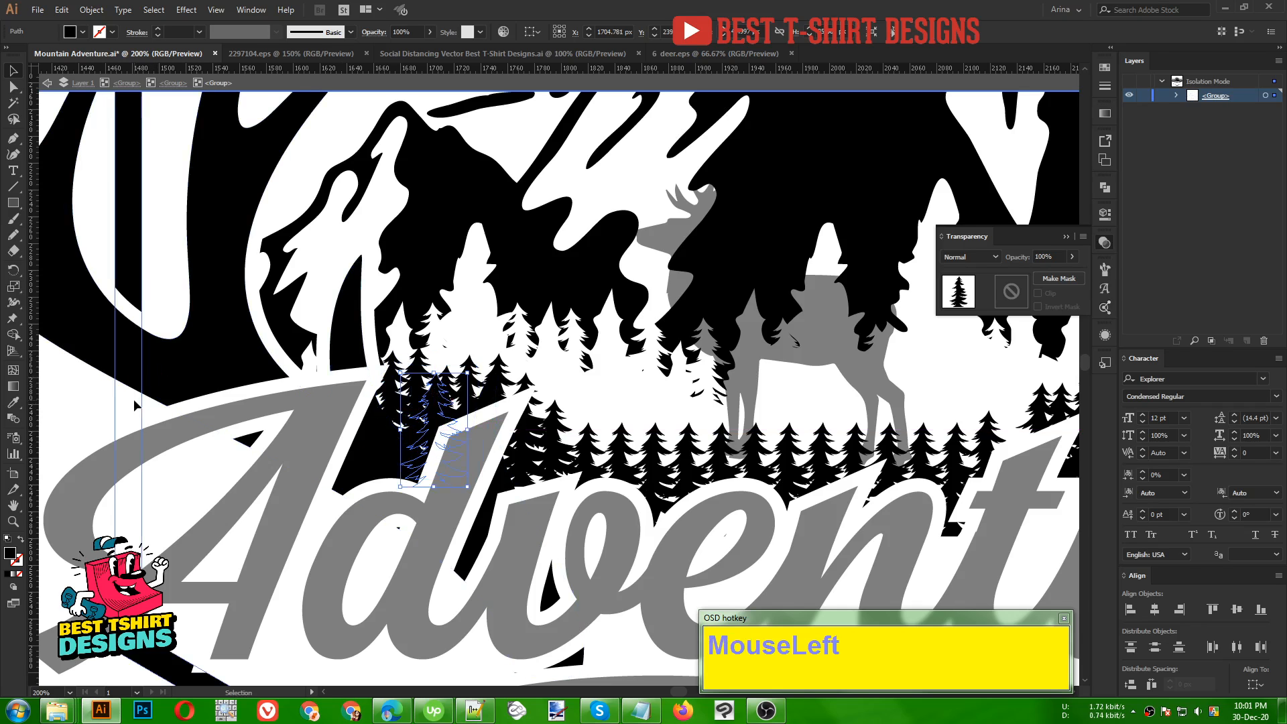
pyautogui.click(92, 410)
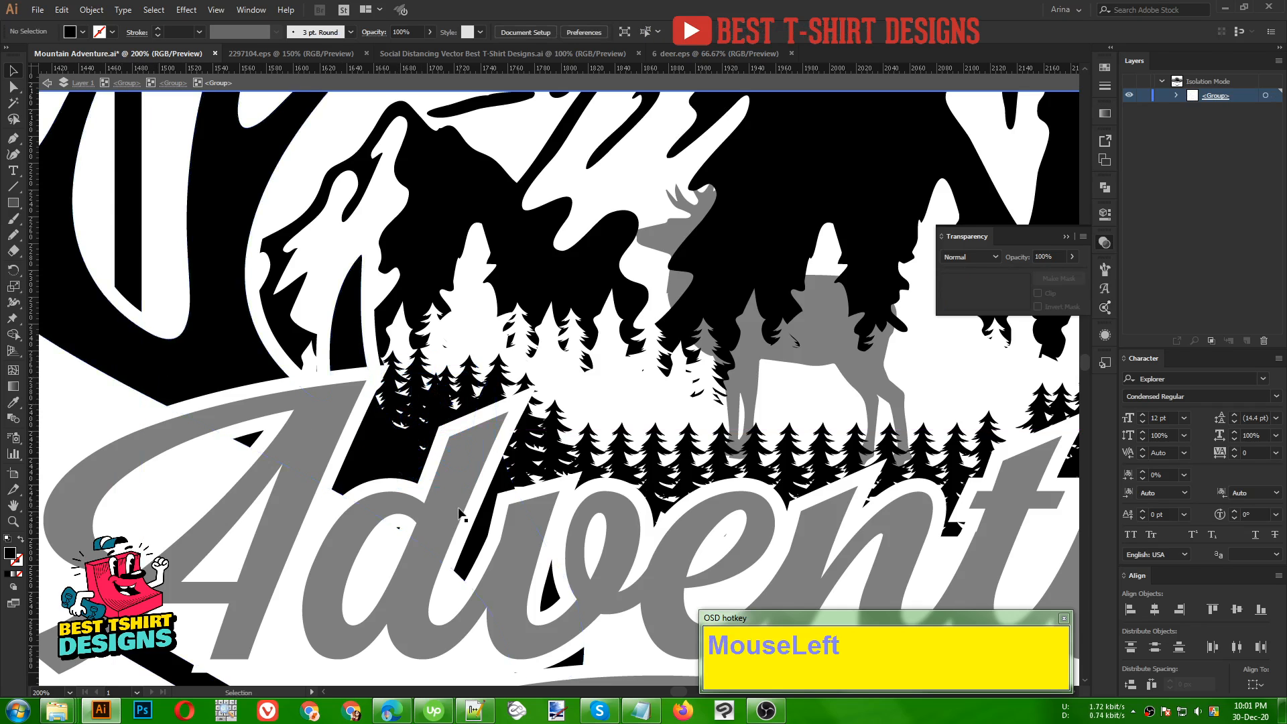
# - Fill the gap beneath the pines between the letters A and d with black freehand Pencil shapes
pyautogui.press('n')
pyautogui.moveTo(379, 449); pyautogui.dragTo(419, 401)
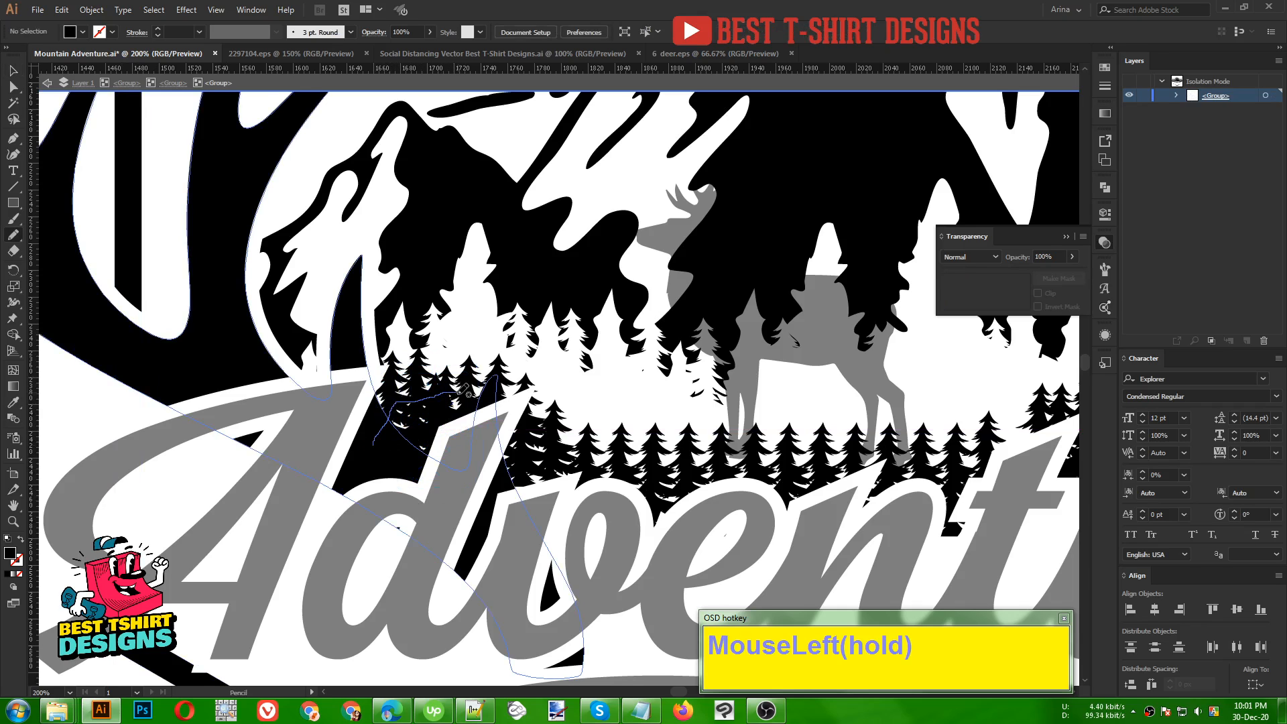
pyautogui.moveTo(387, 451); pyautogui.dragTo(387, 452)
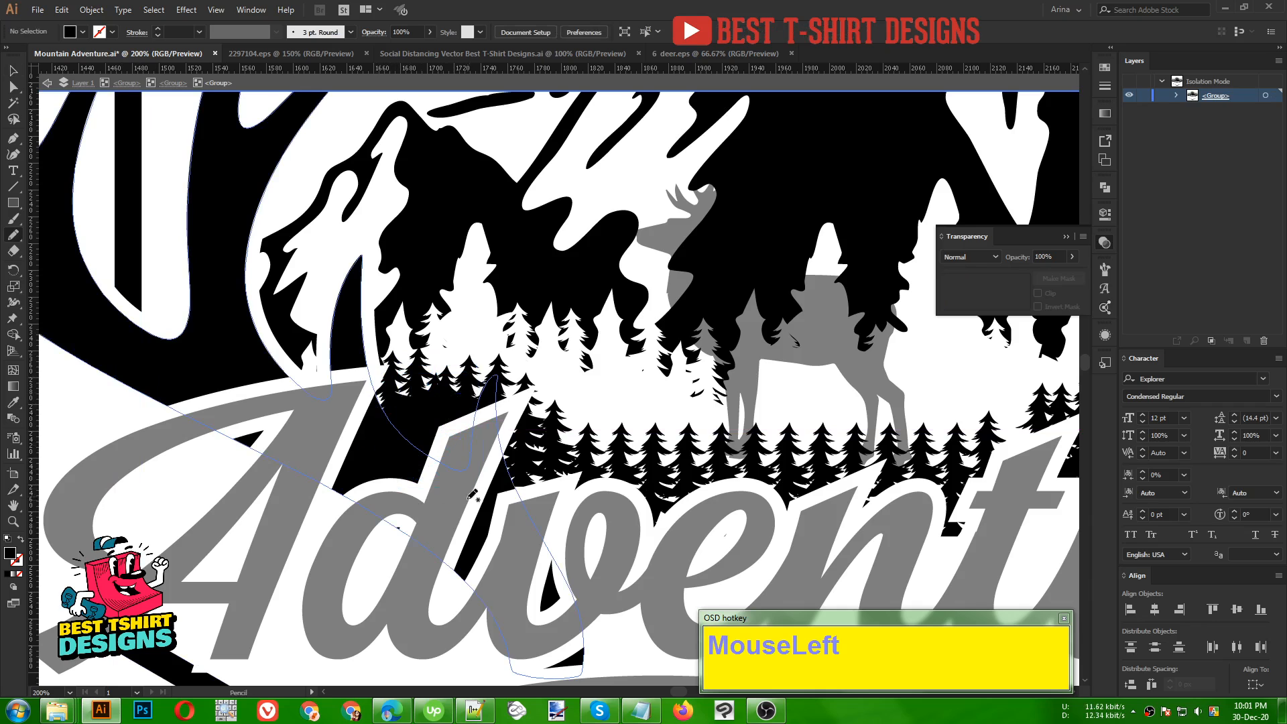
# - Draw a closed black Pencil shape beneath the central pine row, from the letter d to the letter n
pyautogui.moveTo(474, 468); pyautogui.dragTo(518, 429)
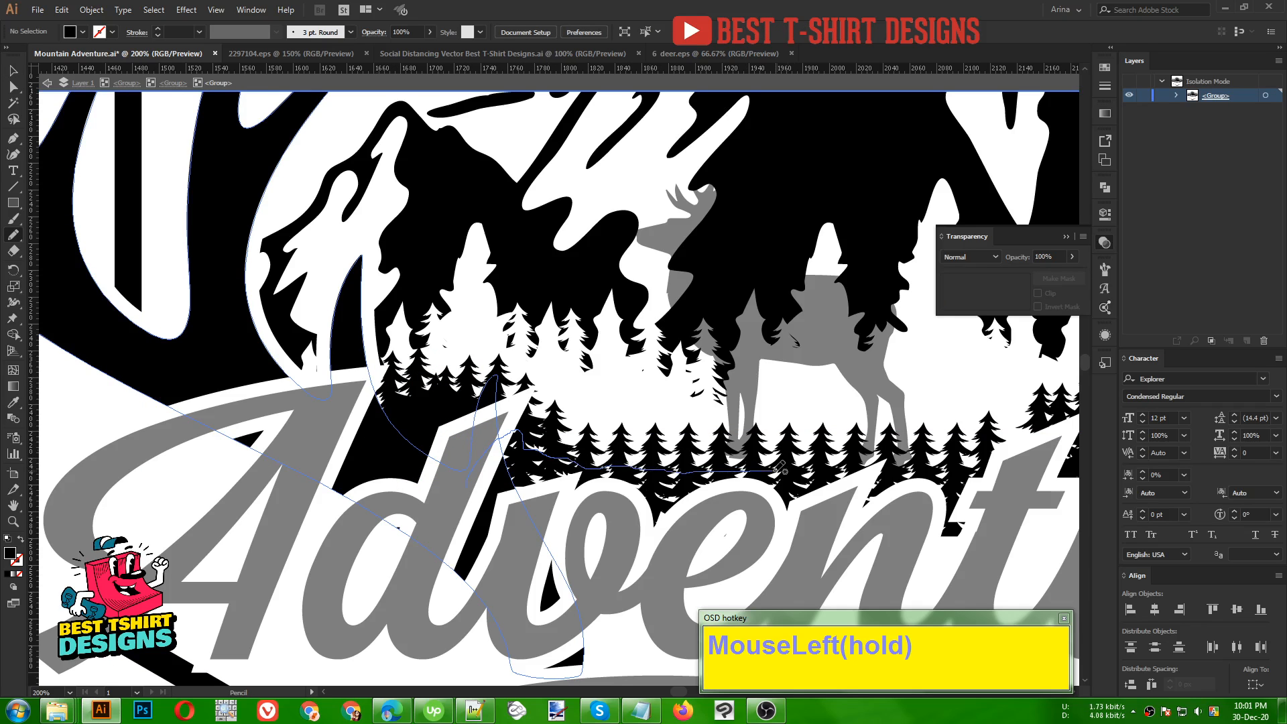
pyautogui.moveTo(780, 467); pyautogui.dragTo(838, 461)
pyautogui.moveTo(655, 515)
pyautogui.mouseDown()
pyautogui.moveTo(541, 510)
pyautogui.moveTo(496, 481)
pyautogui.moveTo(510, 442)
pyautogui.mouseUp()
pyautogui.moveTo(688, 510); pyautogui.dragTo(419, 515)
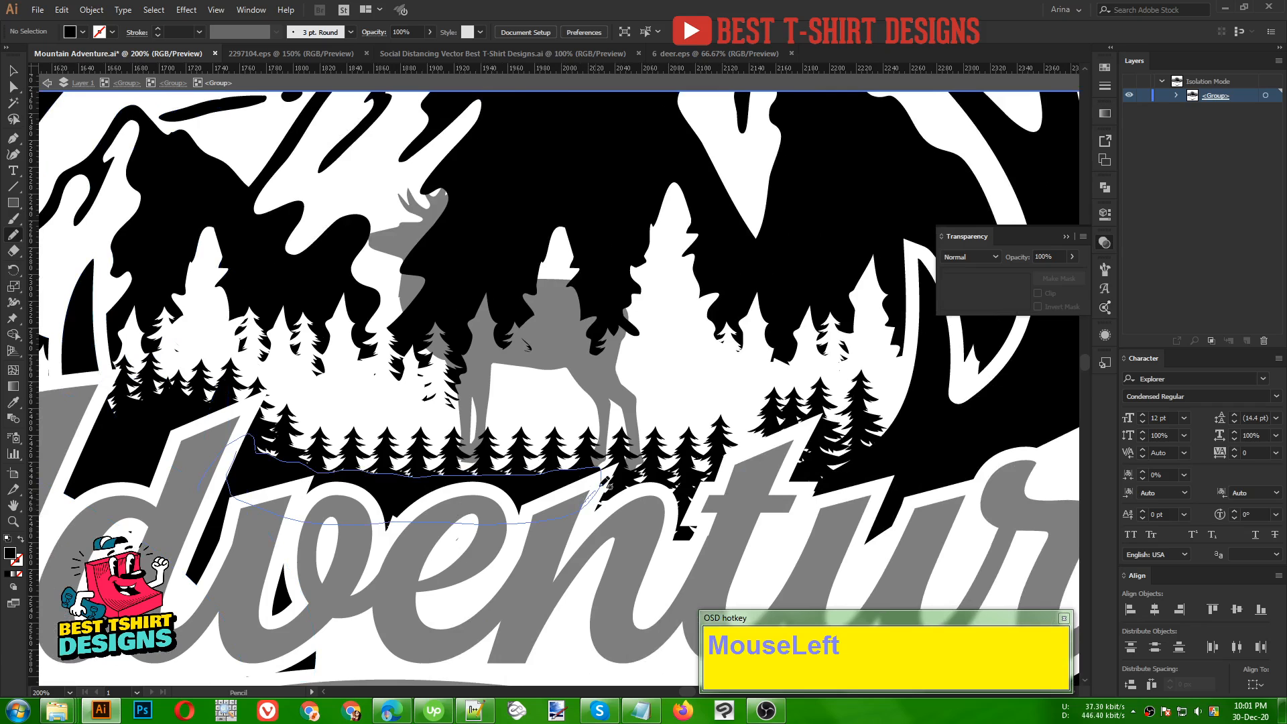
# - Fill the remaining gaps beneath the pines around the letters n, t and u with black Pencil shapes, and exit isolation mode
pyautogui.moveTo(632, 470); pyautogui.dragTo(669, 478)
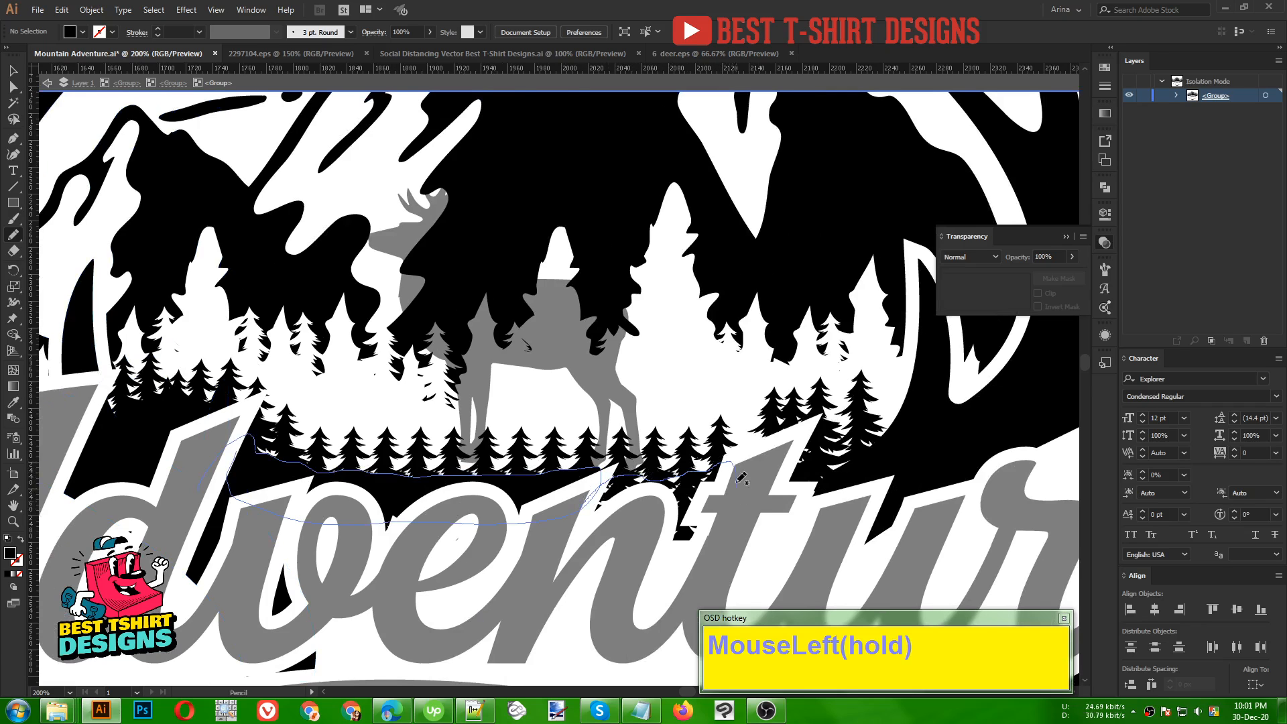
pyautogui.moveTo(582, 501); pyautogui.dragTo(572, 498)
pyautogui.moveTo(722, 490)
pyautogui.mouseDown()
pyautogui.moveTo(629, 550)
pyautogui.moveTo(605, 515)
pyautogui.mouseUp()
pyautogui.moveTo(757, 482); pyautogui.dragTo(798, 443)
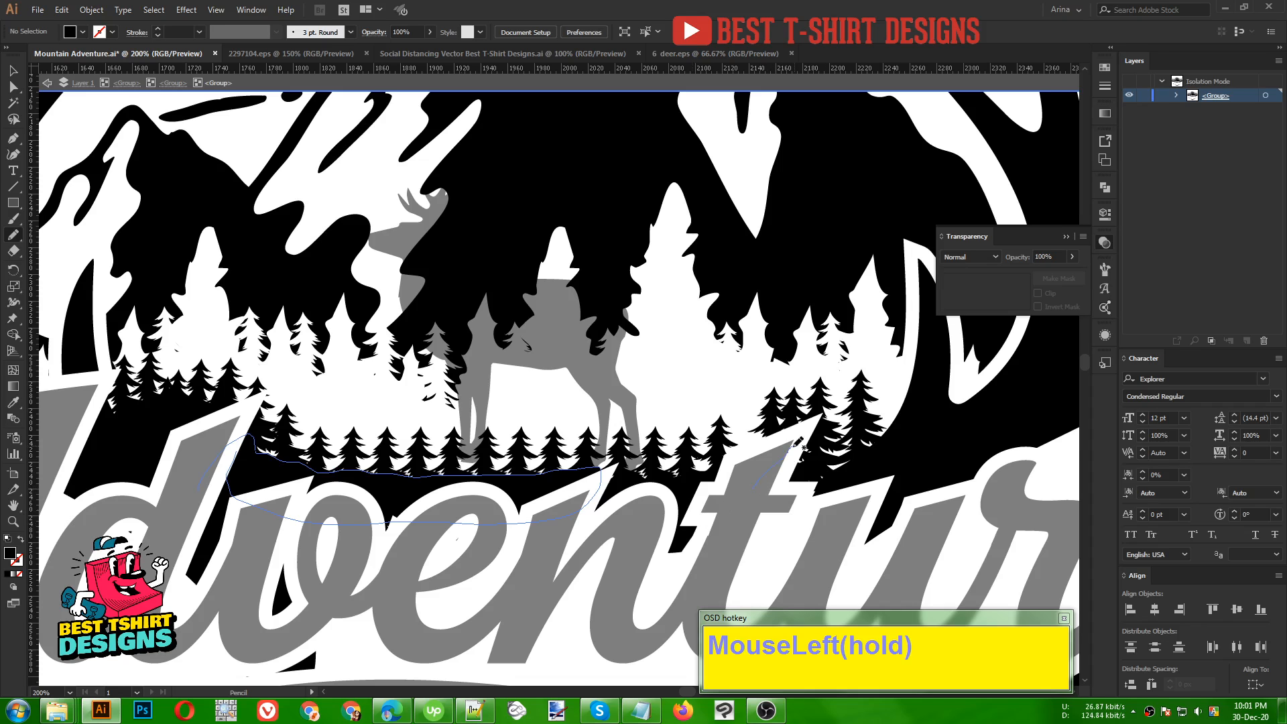
pyautogui.moveTo(898, 448)
pyautogui.mouseDown()
pyautogui.moveTo(833, 491)
pyautogui.moveTo(755, 488)
pyautogui.mouseUp()
pyautogui.scroll(-2, 574, 437)
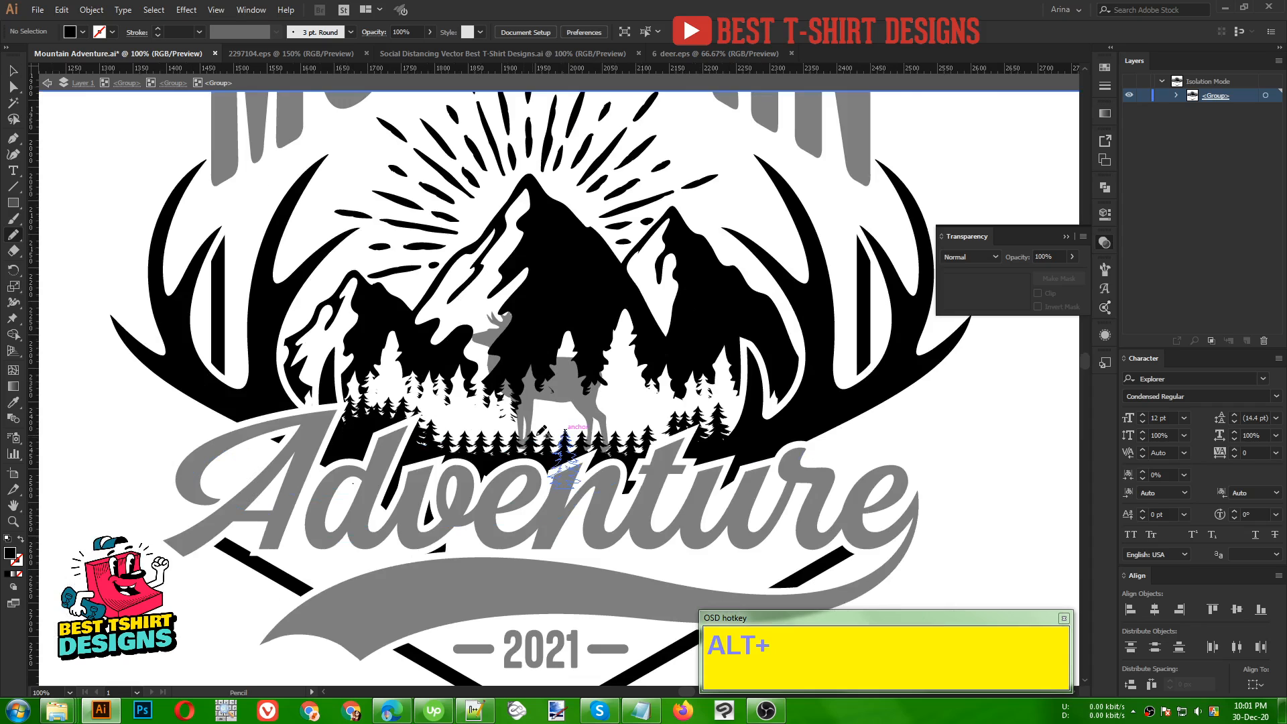
pyautogui.press('v')
pyautogui.click(903, 441)
pyautogui.scroll(-1, 519, 437)
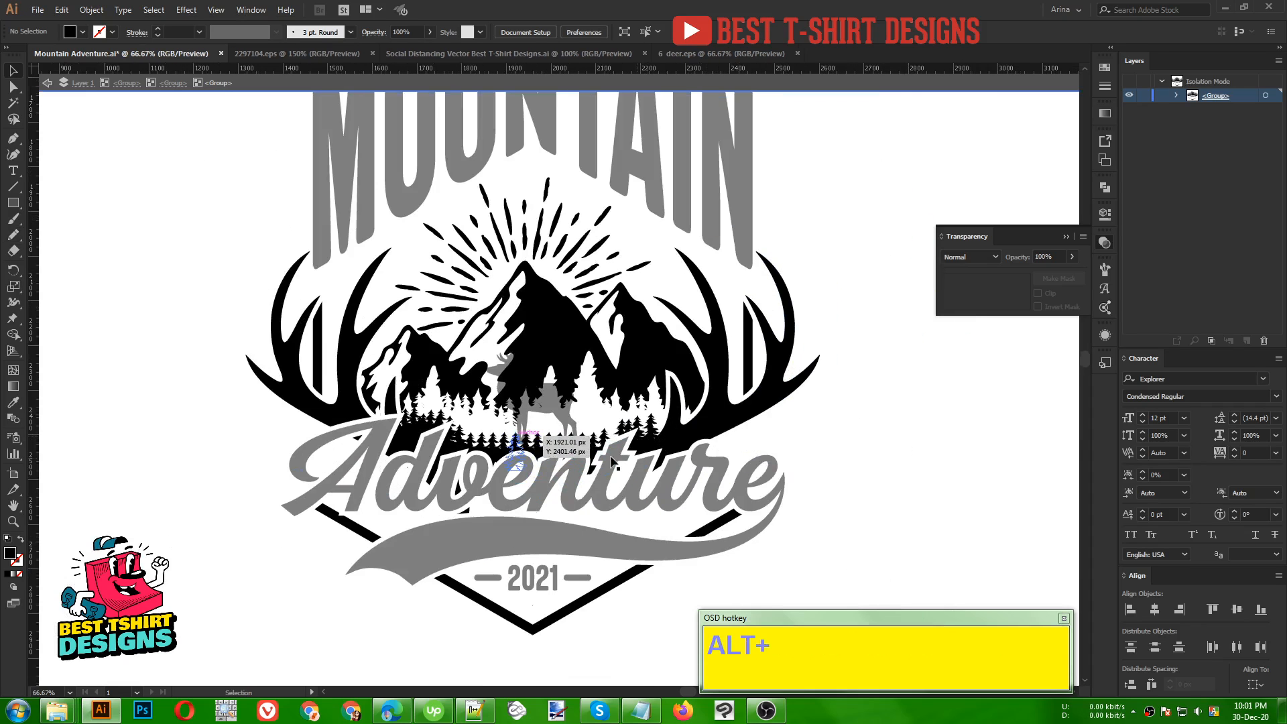
pyautogui.doubleClick(238, 476)
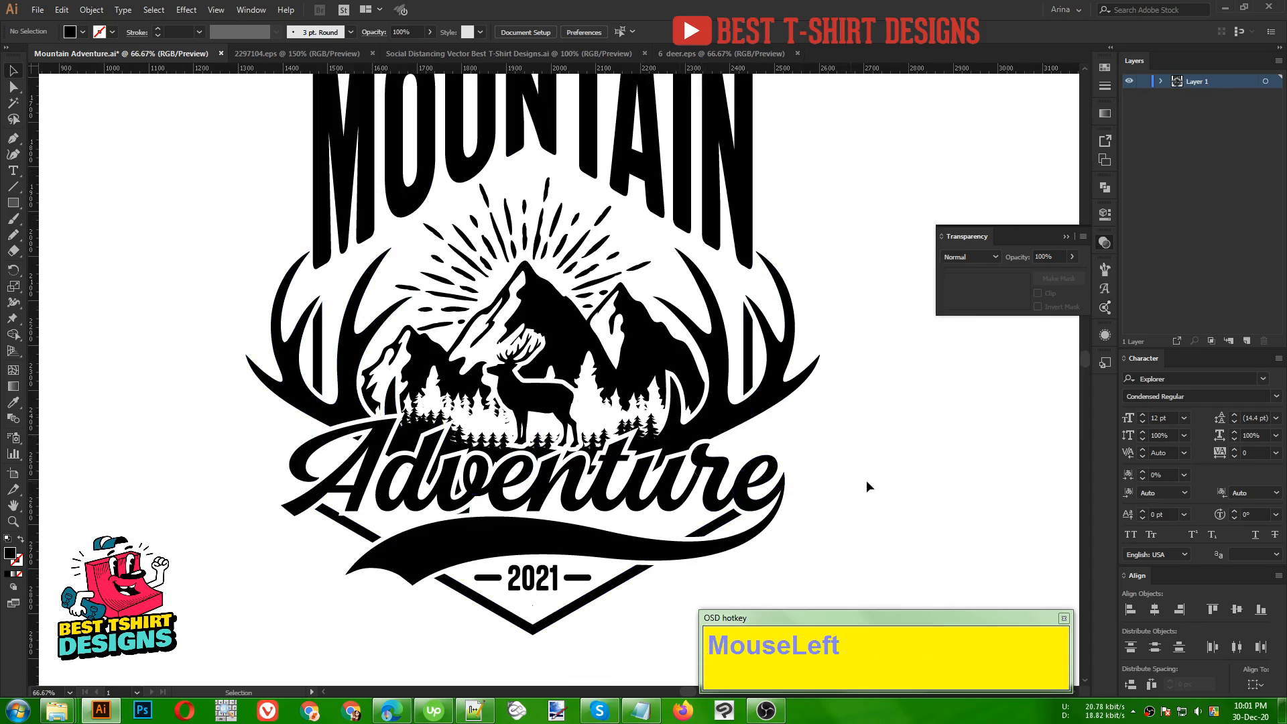
# - Isolate the nested badge group with the masked mountain artwork and open its opacity mask for editing
pyautogui.click(716, 426)
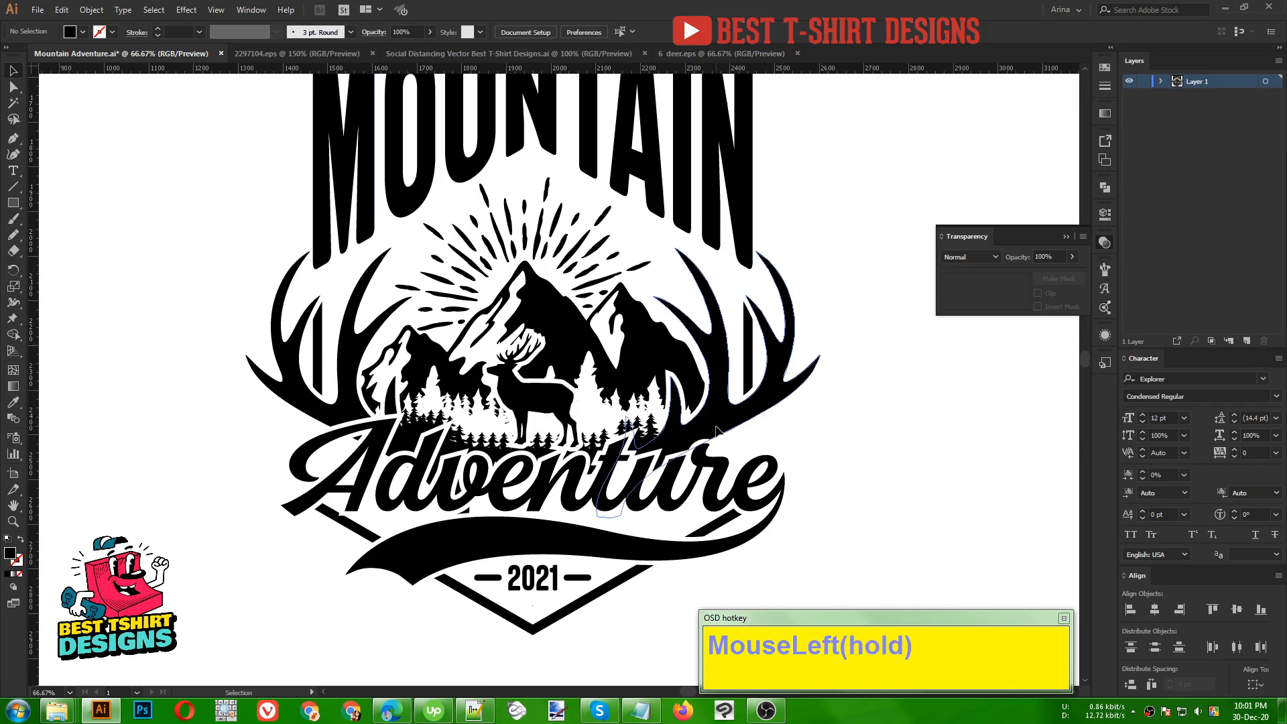
pyautogui.doubleClick(716, 427)
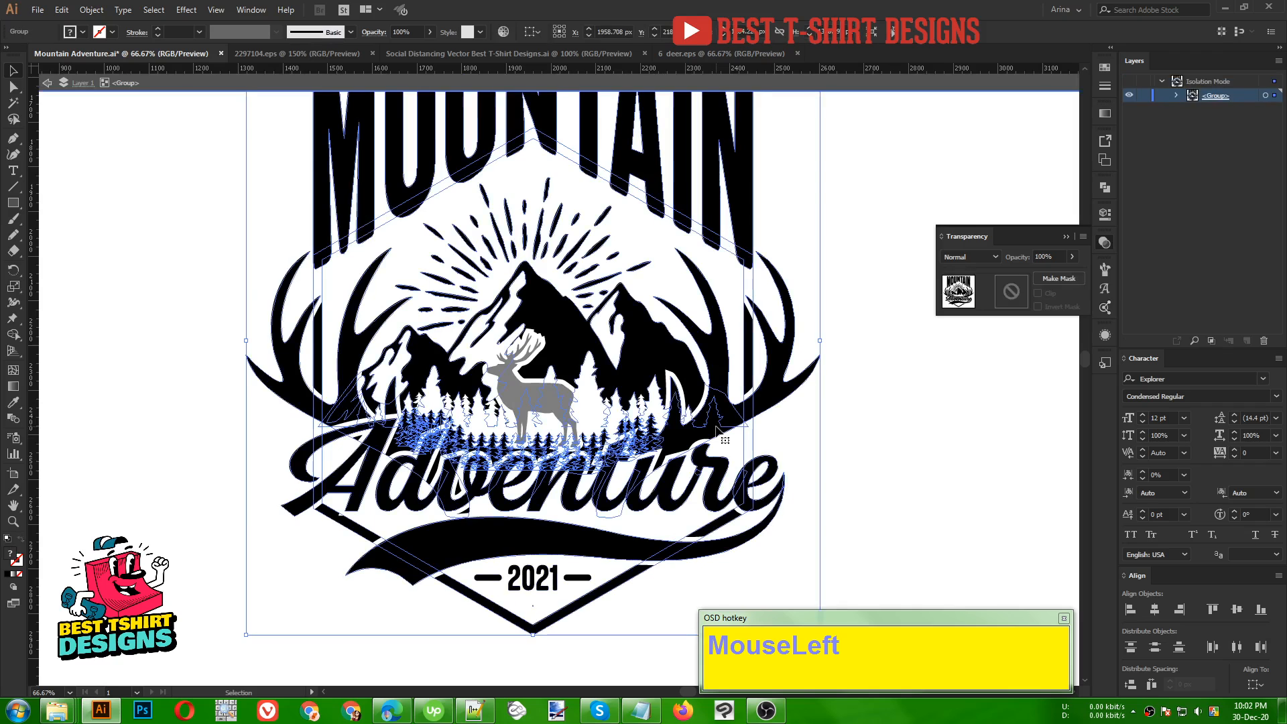
pyautogui.doubleClick(716, 427)
pyautogui.click(716, 427)
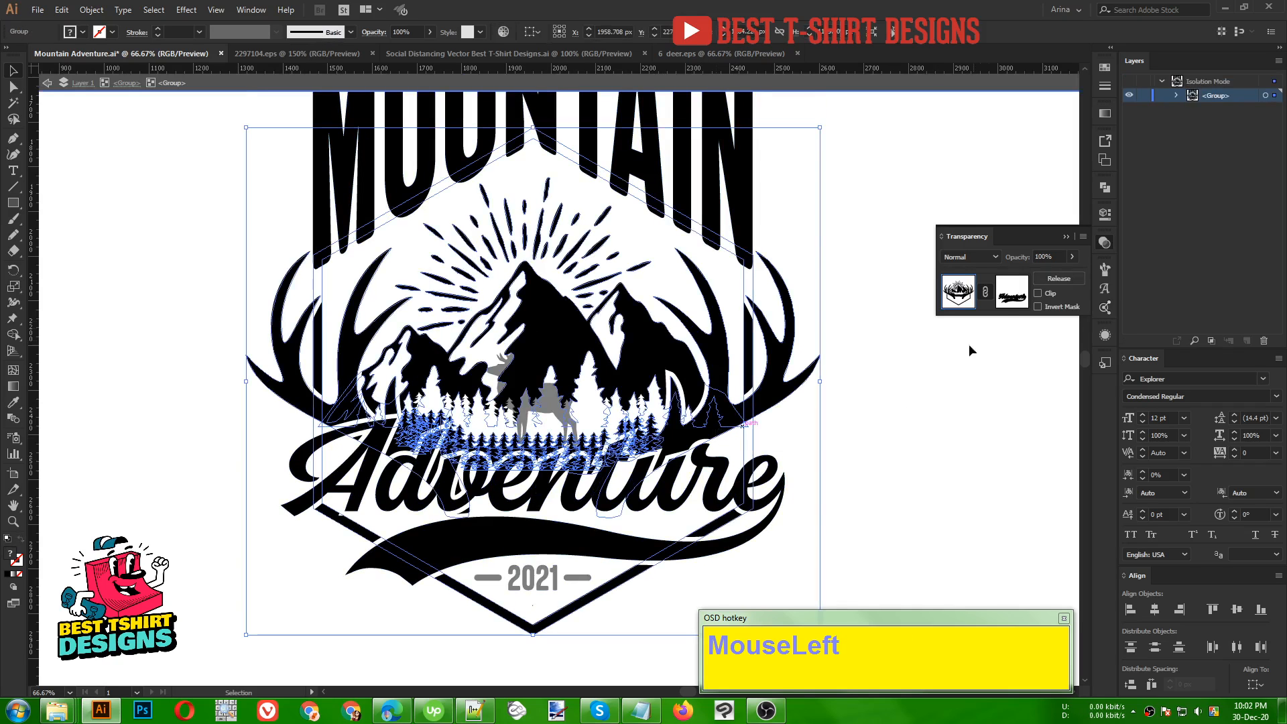
pyautogui.click(1011, 295)
pyautogui.keyDown('alt'); pyautogui.scroll(1, 836, 436); pyautogui.keyUp('alt')
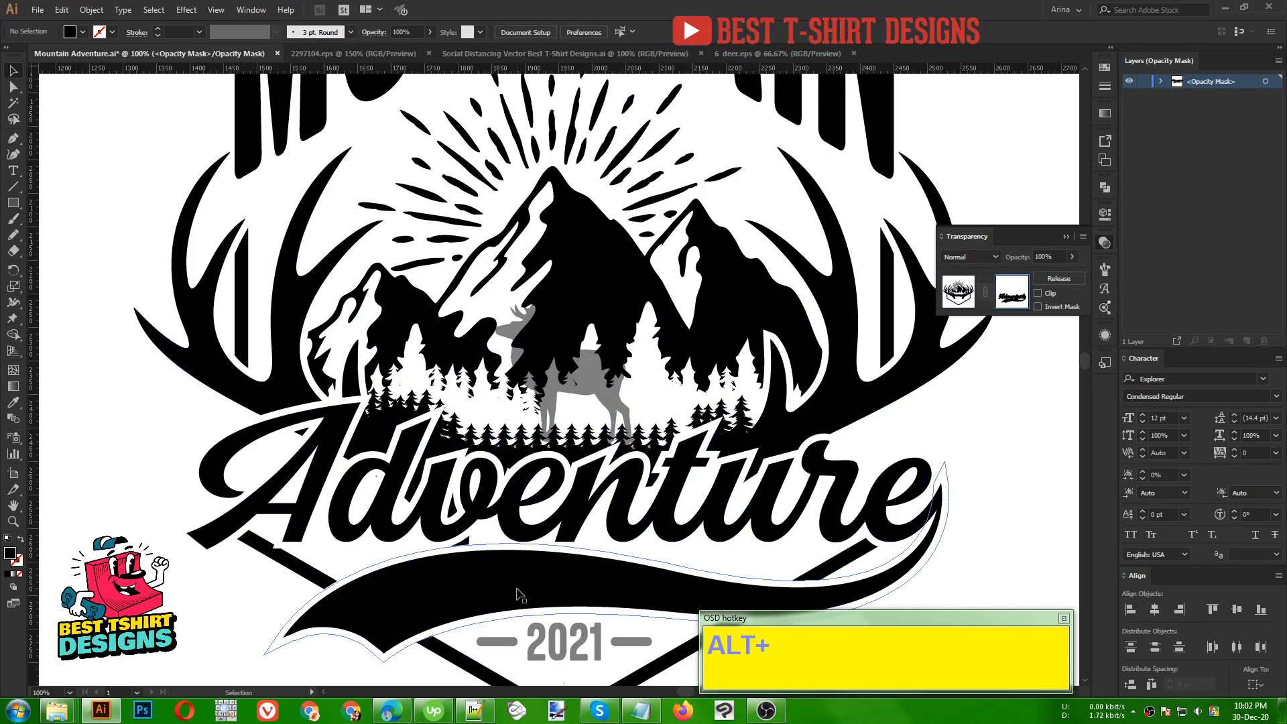
# - Draw black Pencil shapes in the opacity mask to hide the leftover fill between and below the Adventure letters
pyautogui.press('n')
pyautogui.moveTo(677, 477)
pyautogui.mouseDown()
pyautogui.moveTo(650, 477)
pyautogui.moveTo(659, 527)
pyautogui.mouseUp()
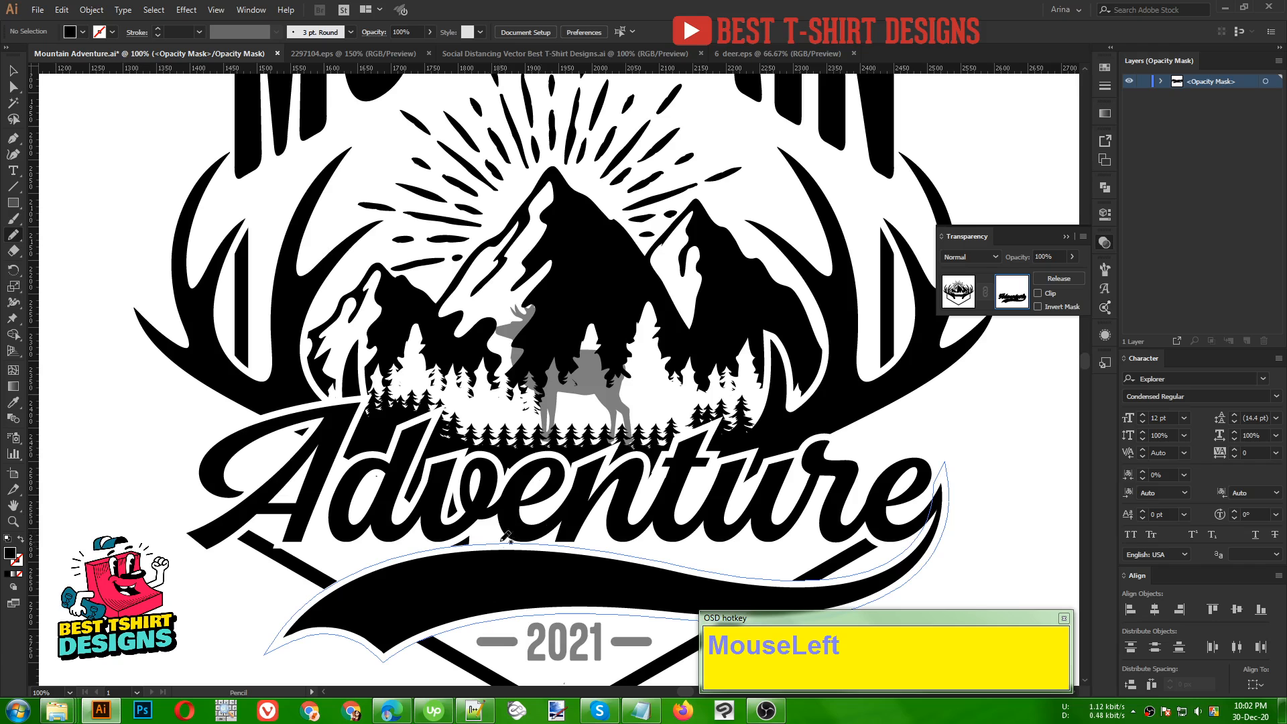
pyautogui.moveTo(455, 483)
pyautogui.mouseDown()
pyautogui.moveTo(404, 467)
pyautogui.moveTo(404, 562)
pyautogui.moveTo(479, 561)
pyautogui.mouseUp()
pyautogui.moveTo(398, 468)
pyautogui.mouseDown()
pyautogui.moveTo(339, 432)
pyautogui.moveTo(308, 477)
pyautogui.moveTo(366, 556)
pyautogui.mouseUp()
pyautogui.moveTo(322, 479)
pyautogui.mouseDown()
pyautogui.moveTo(323, 431)
pyautogui.moveTo(277, 452)
pyautogui.moveTo(315, 473)
pyautogui.mouseUp()
# - Delete the mask shape that hides the fill between the letters A and d, and exit mask editing and isolation mode
pyautogui.keyDown('alt'); pyautogui.scroll(-1, 381, 497); pyautogui.keyUp('alt')
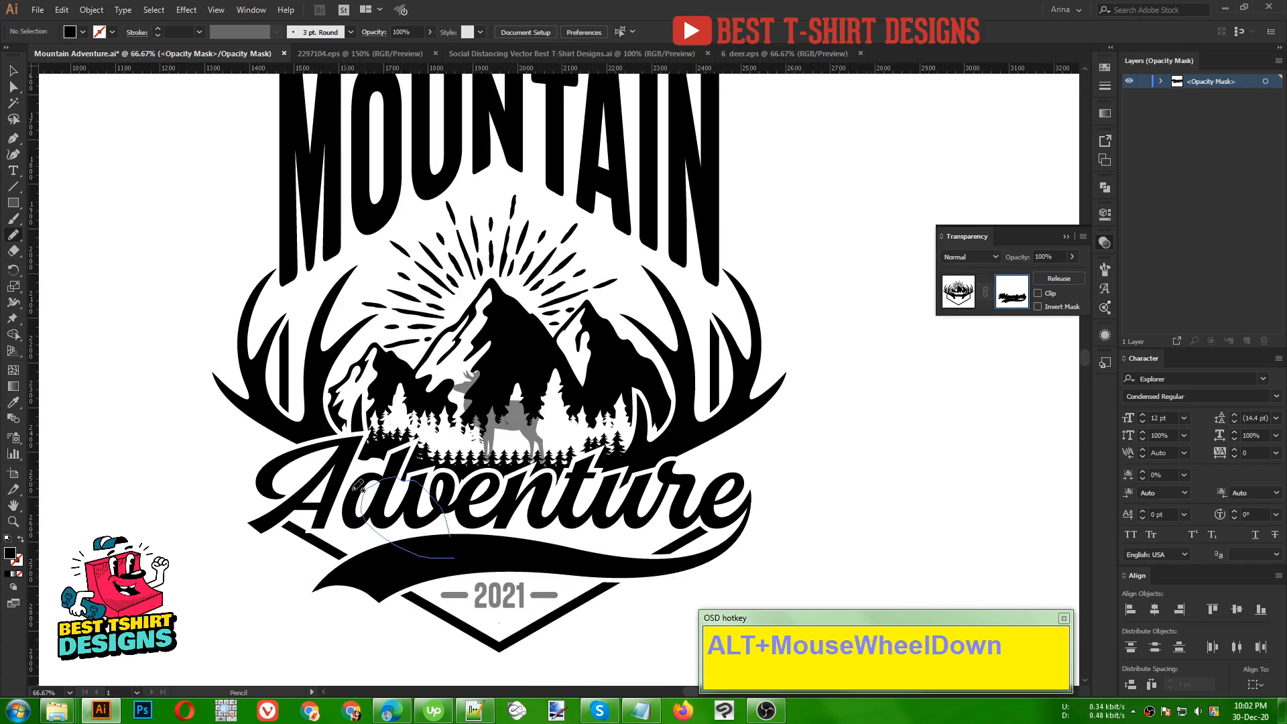
pyautogui.keyDown('alt'); pyautogui.scroll(3, 357, 486); pyautogui.keyUp('alt')
pyautogui.press('v')
pyautogui.click(373, 463)
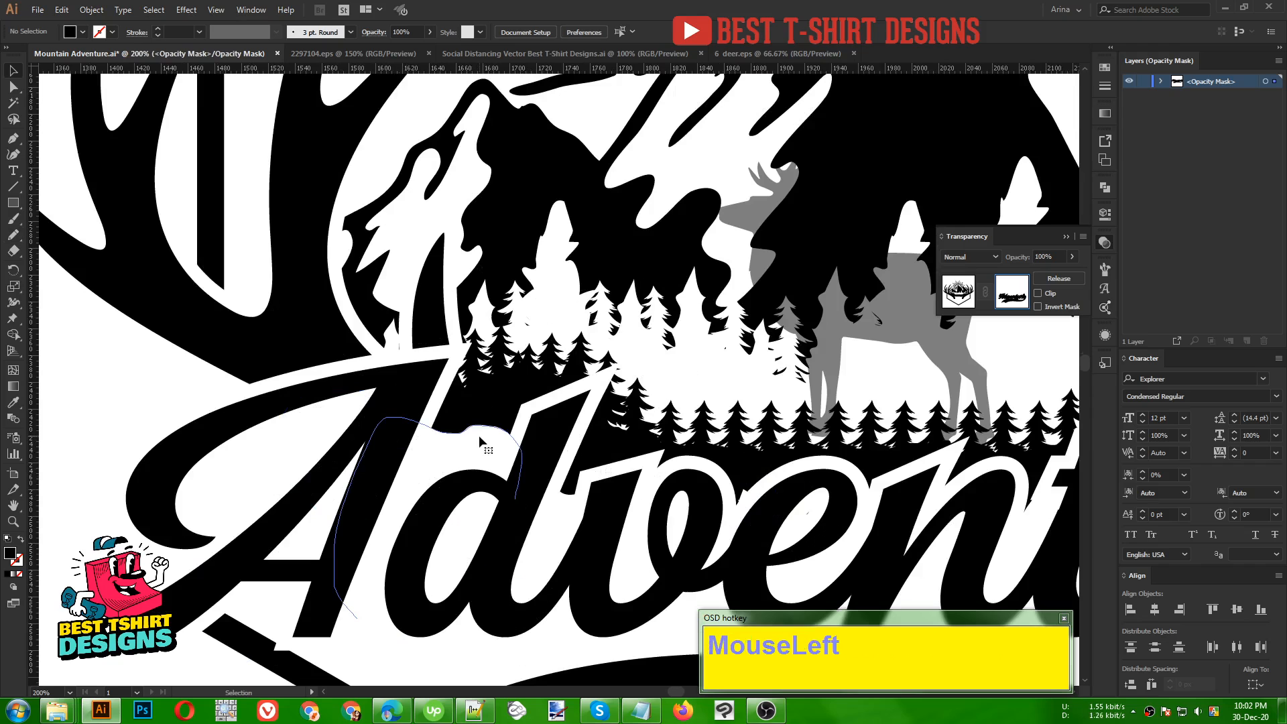
pyautogui.click(479, 435)
pyautogui.press('Delete')
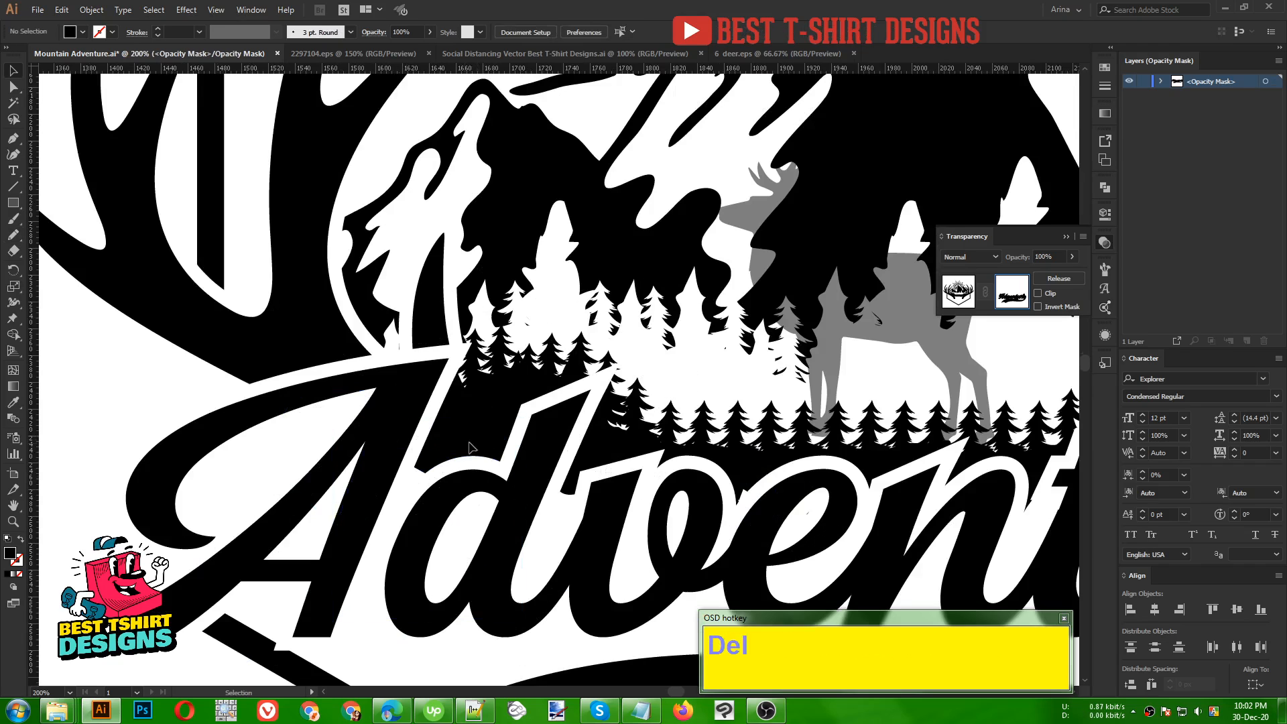
pyautogui.keyDown('alt'); pyautogui.scroll(-3, 360, 446); pyautogui.keyUp('alt')
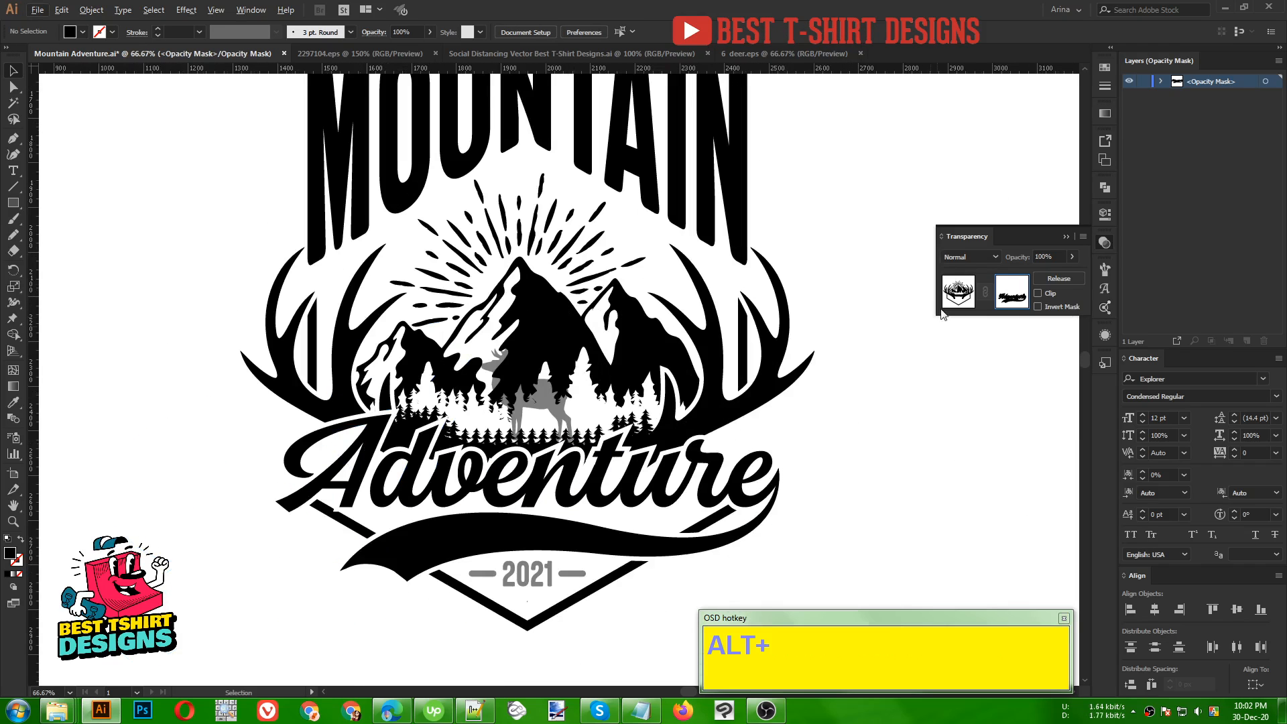
pyautogui.click(958, 292)
pyautogui.click(885, 432)
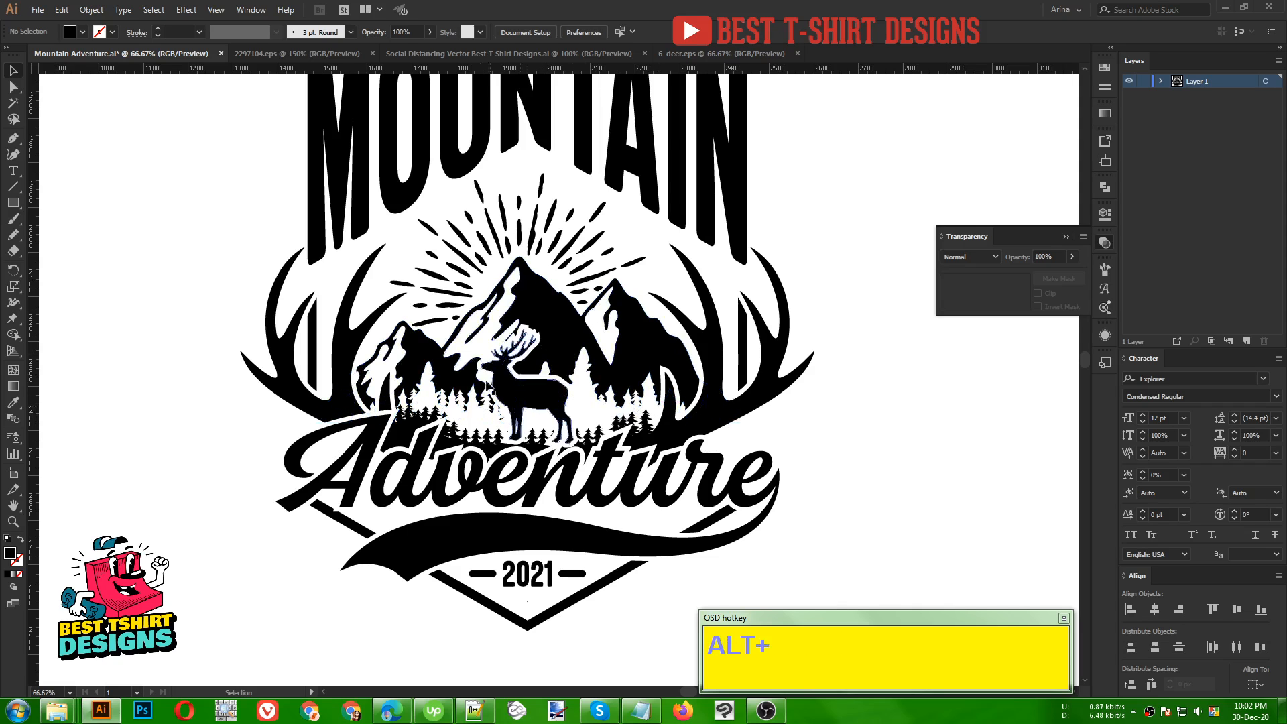
# - Select the entire Mountain Adventure design, group it and deselect it
pyautogui.scroll(-1, 476, 385)
pyautogui.click(814, 421)
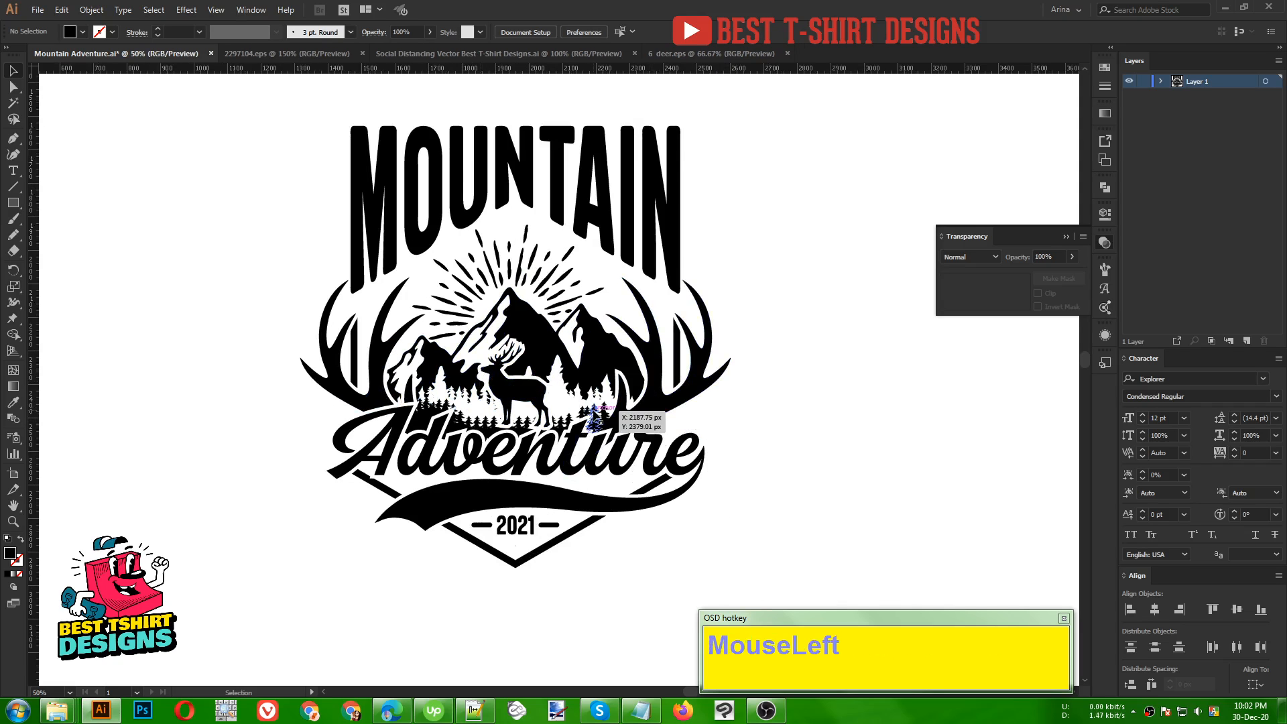
pyautogui.scroll(-1, 501, 395)
pyautogui.click(814, 410)
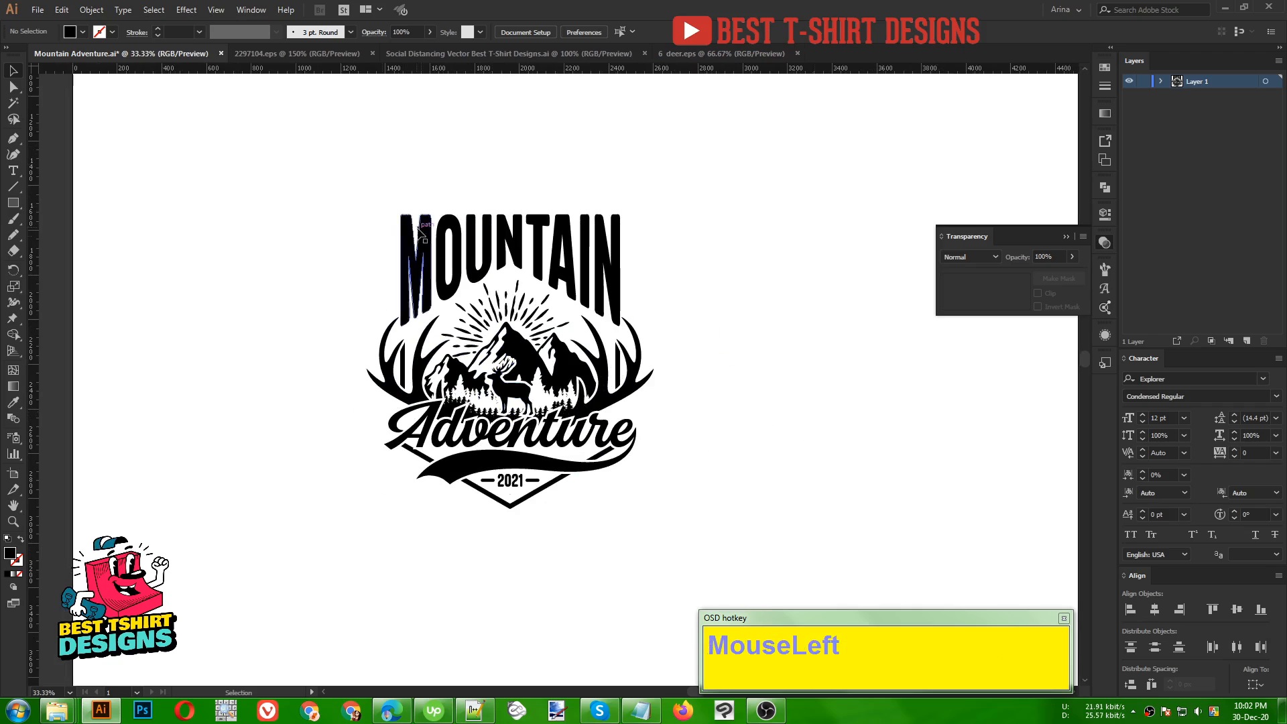
pyautogui.moveTo(317, 170); pyautogui.dragTo(748, 559)
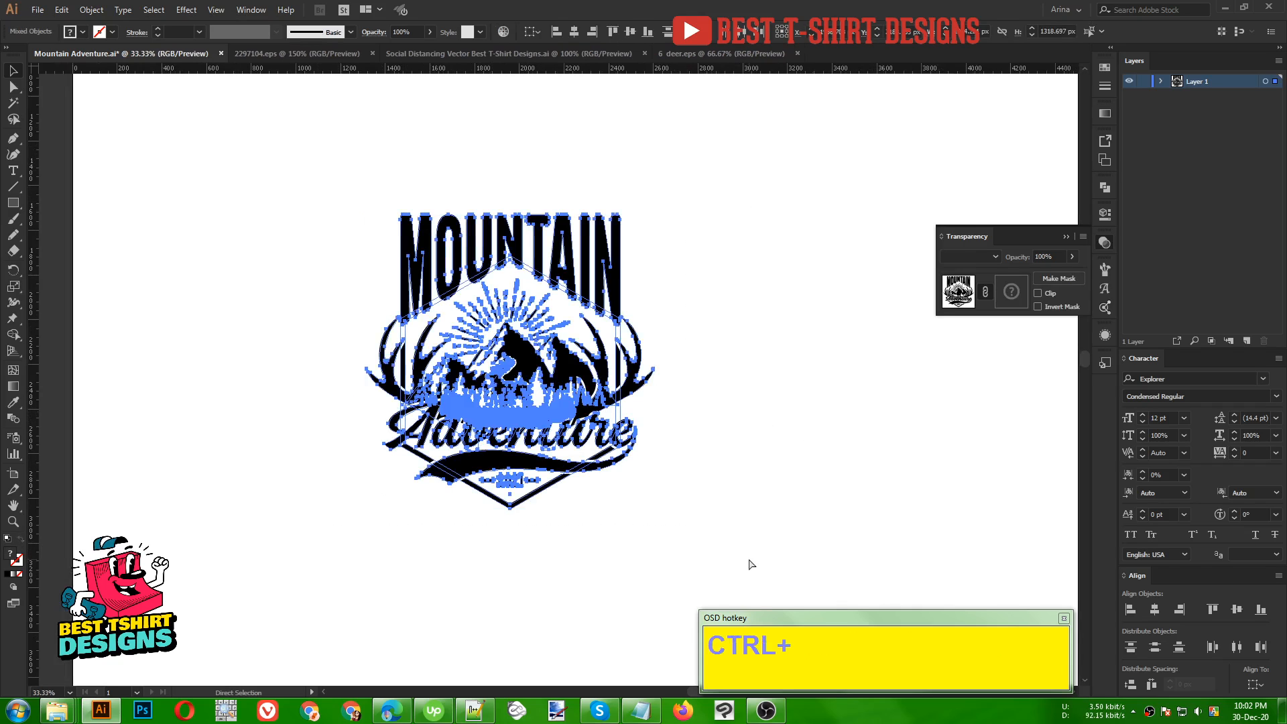
pyautogui.hotkey('ctrl', 'g')
pyautogui.click(751, 478)
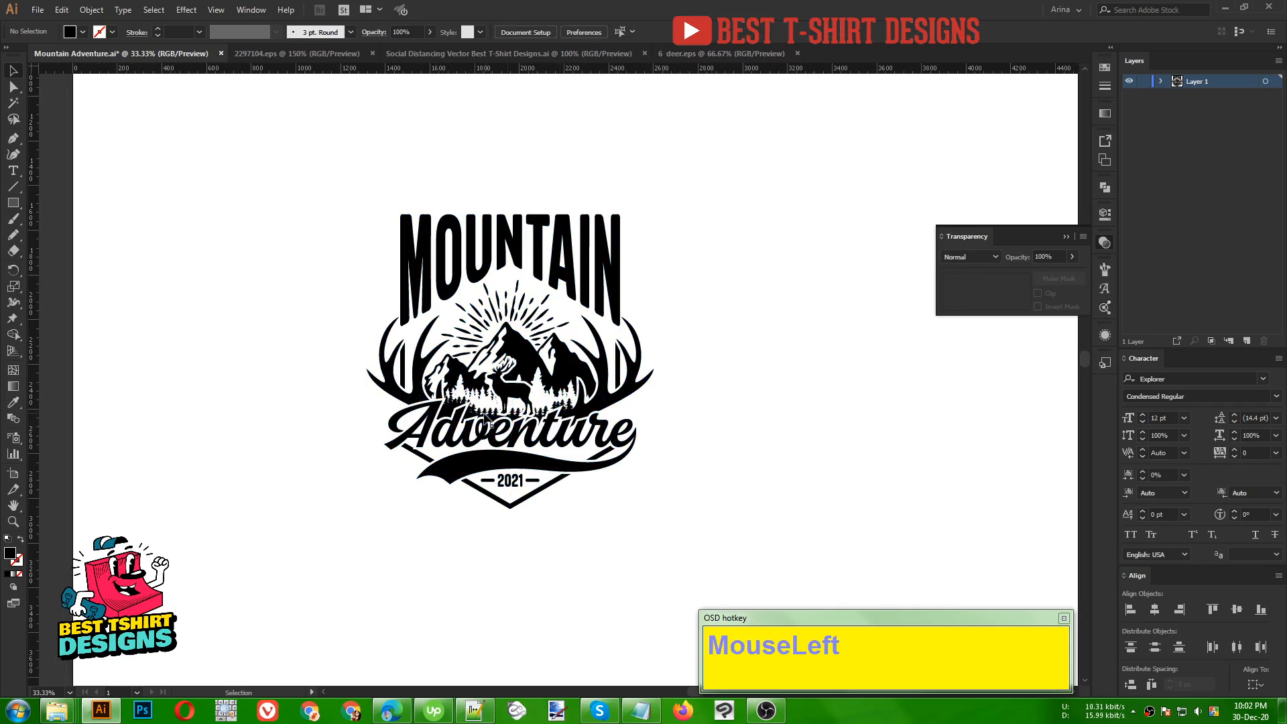
# - Examine the complete badge design up close and as a whole
pyautogui.keyDown('alt'); pyautogui.scroll(2, 519, 410); pyautogui.keyUp('alt')
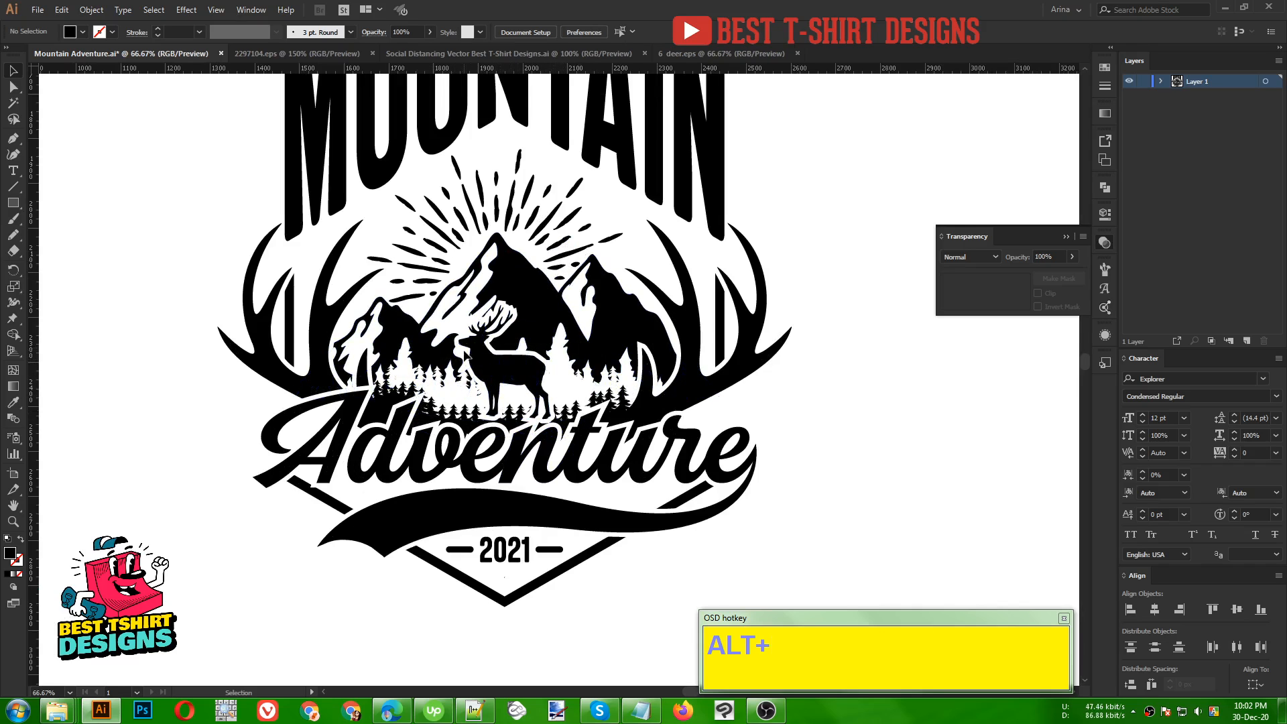
pyautogui.scroll(-1, 572, 389)
pyautogui.click(720, 406)
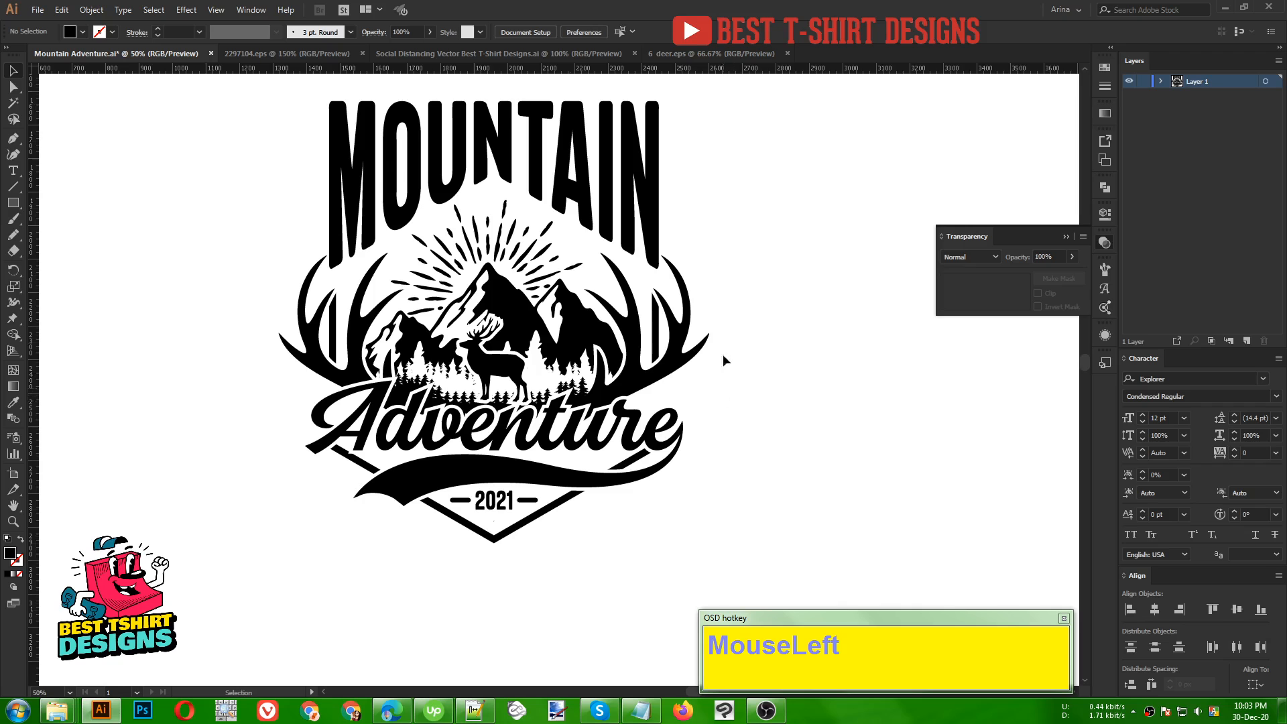
pyautogui.scroll(1, 718, 349)
pyautogui.scroll(1, 697, 335)
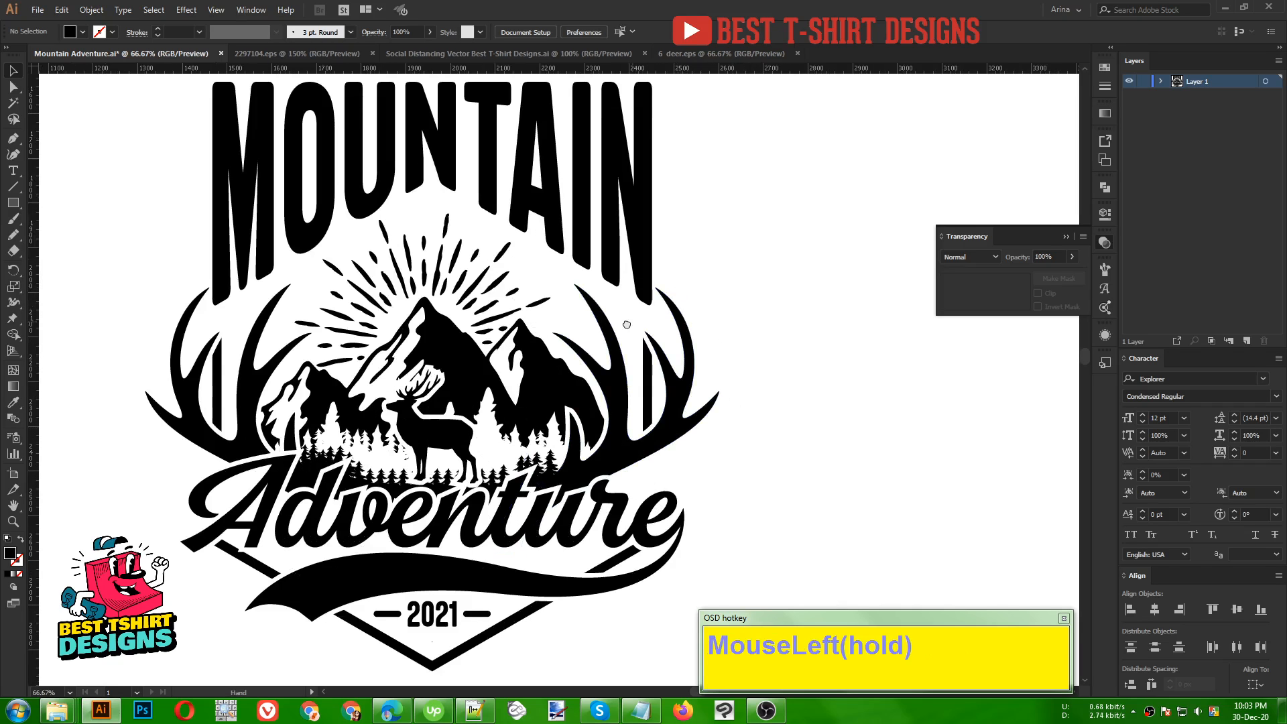
pyautogui.moveTo(627, 324)
pyautogui.mouseDown()
pyautogui.moveTo(583, 326)
pyautogui.moveTo(623, 324)
pyautogui.mouseUp()
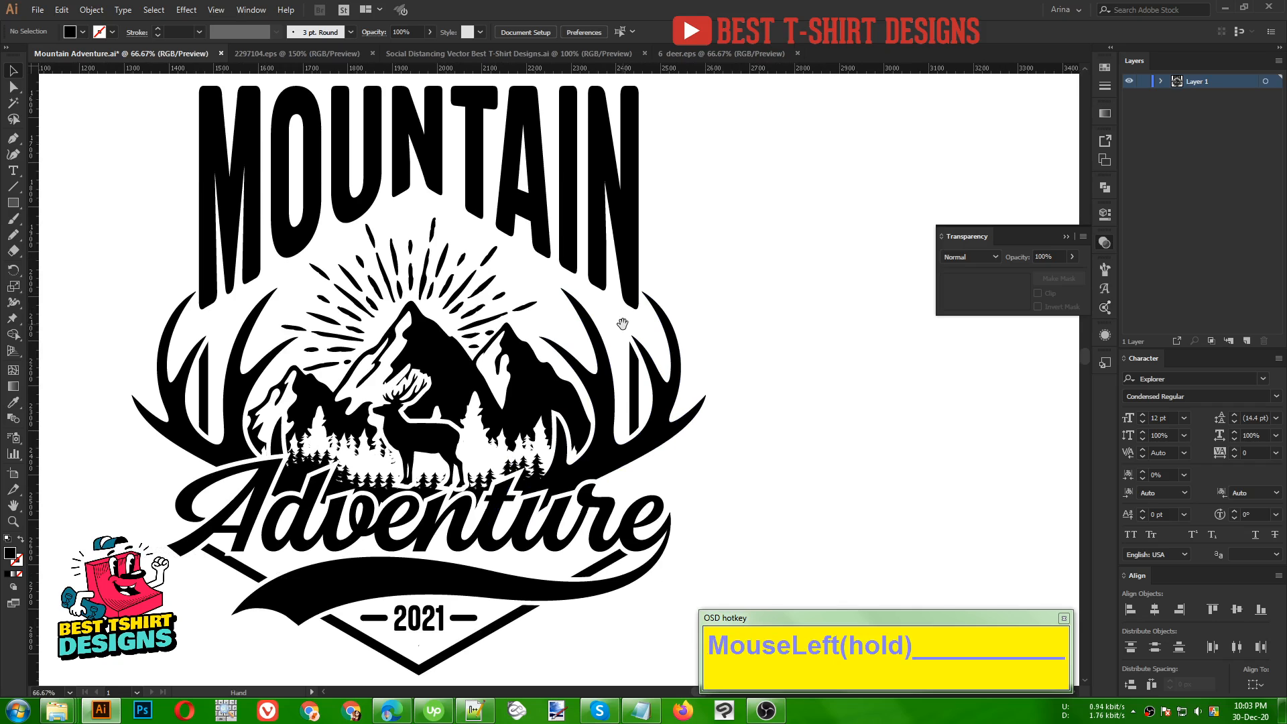
pyautogui.click(786, 366)
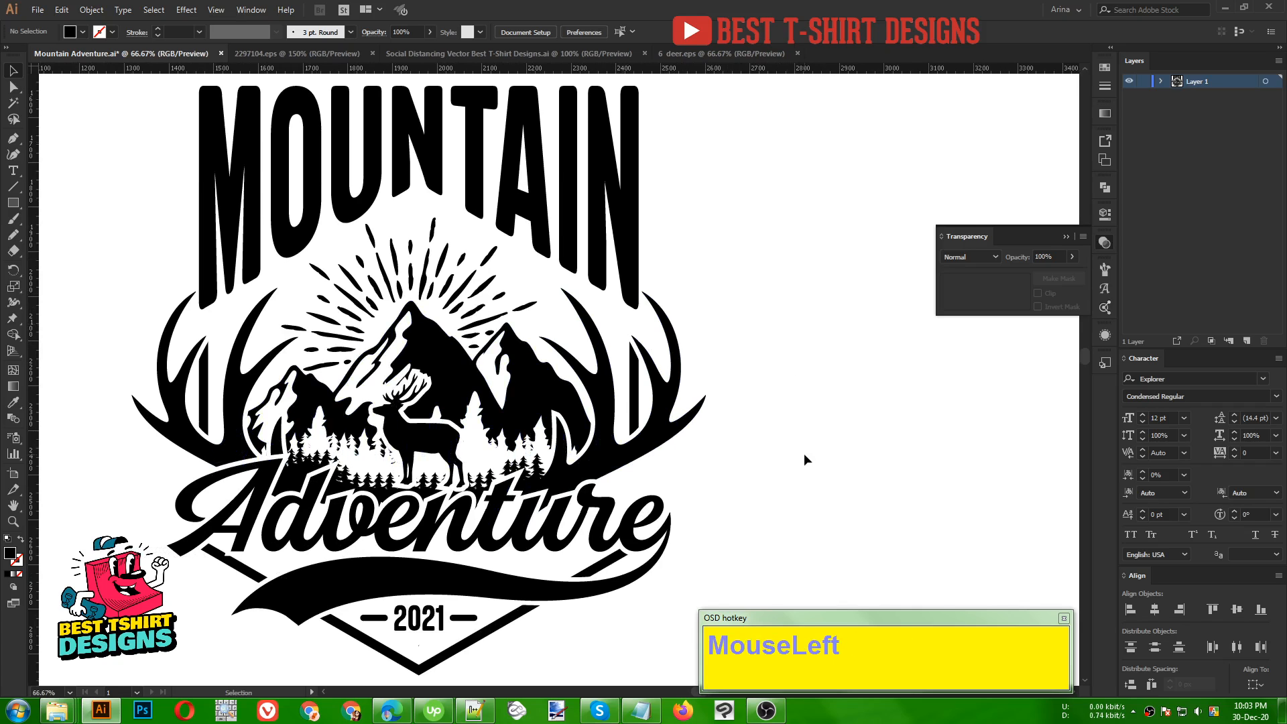
# - Select all artwork with the same fill as the MOUNTAIN lettering using the Magic Wand, set its fill to black and deselect
pyautogui.click(12, 106)
pyautogui.click(256, 195)
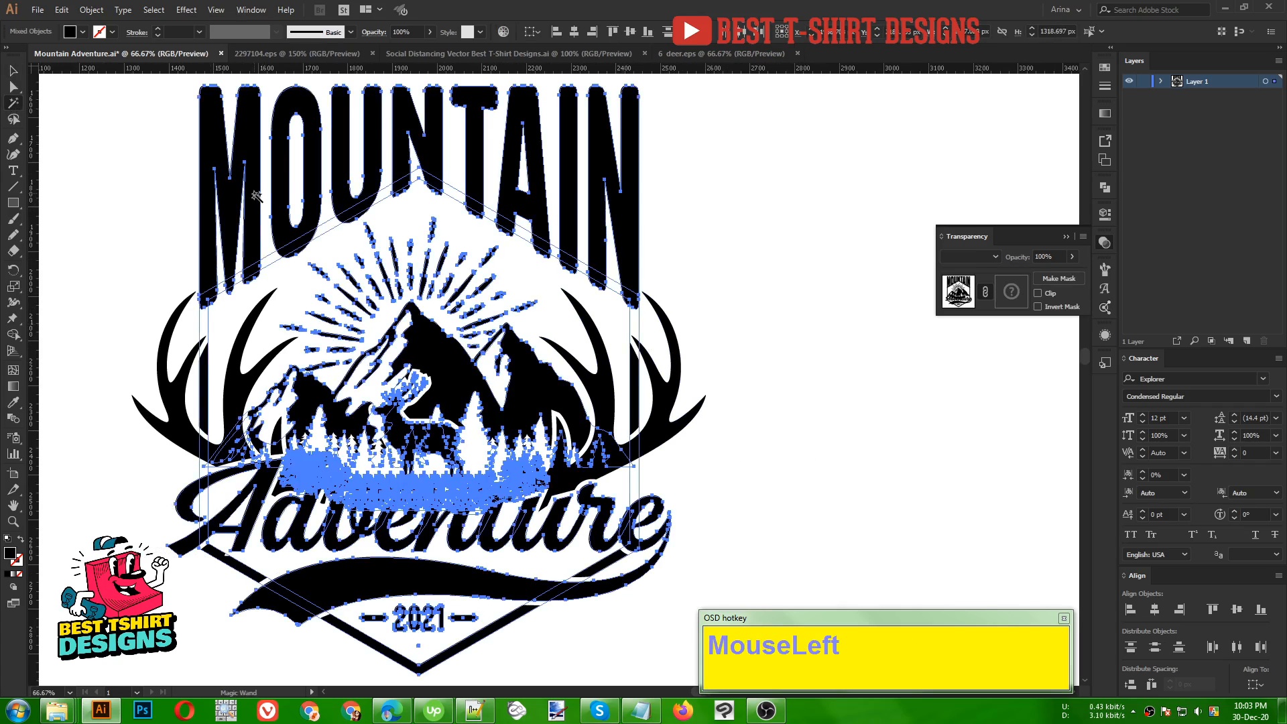
pyautogui.click(83, 32)
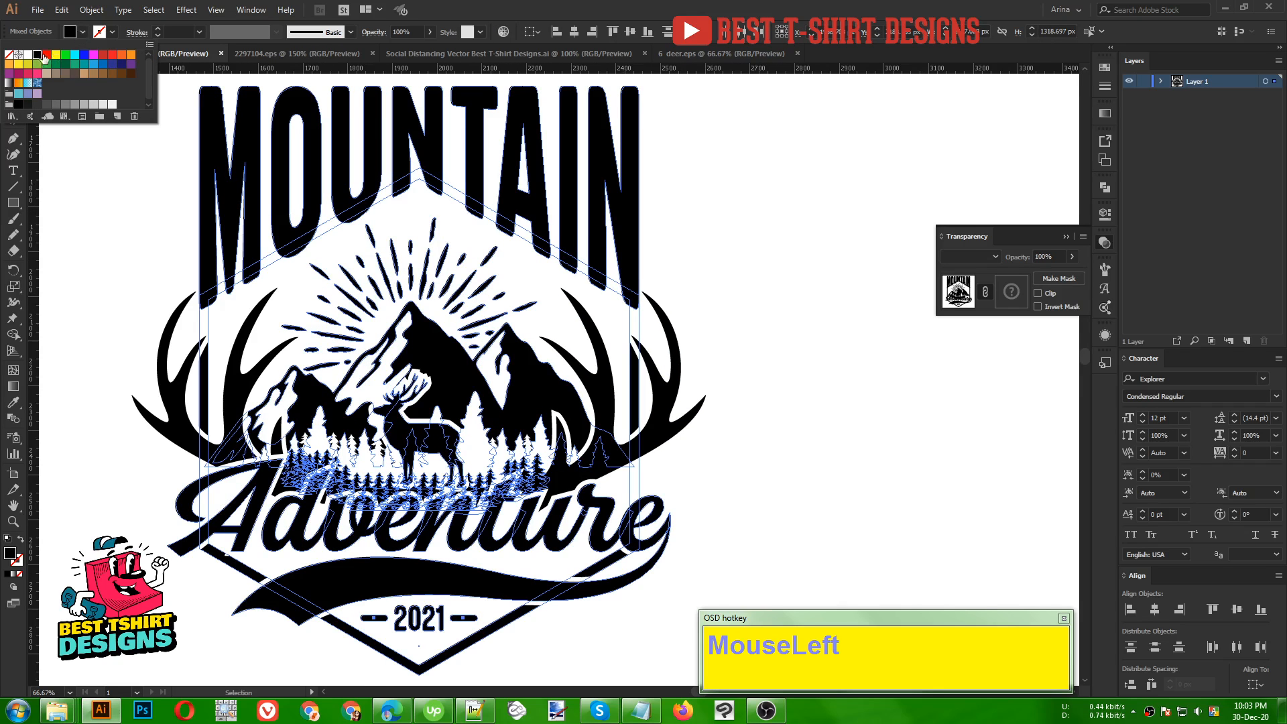
pyautogui.click(535, 392)
pyautogui.click(83, 32)
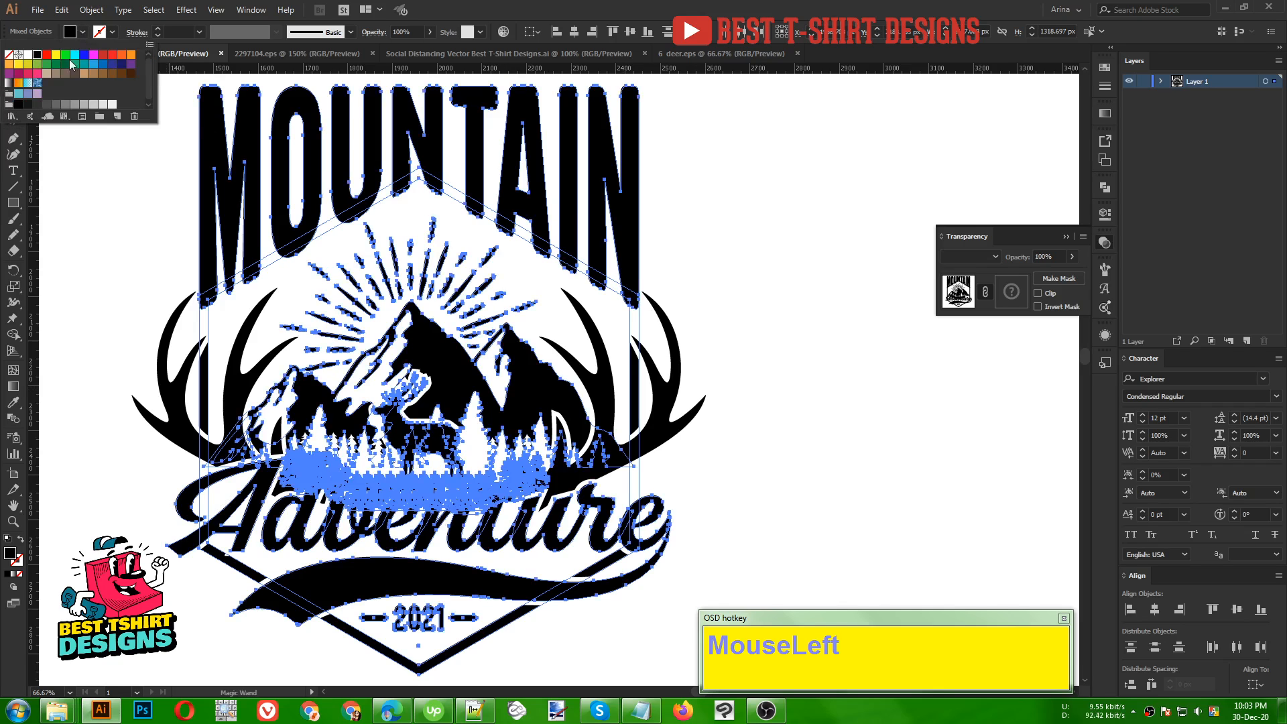
pyautogui.click(37, 55)
pyautogui.press('v')
pyautogui.click(753, 257)
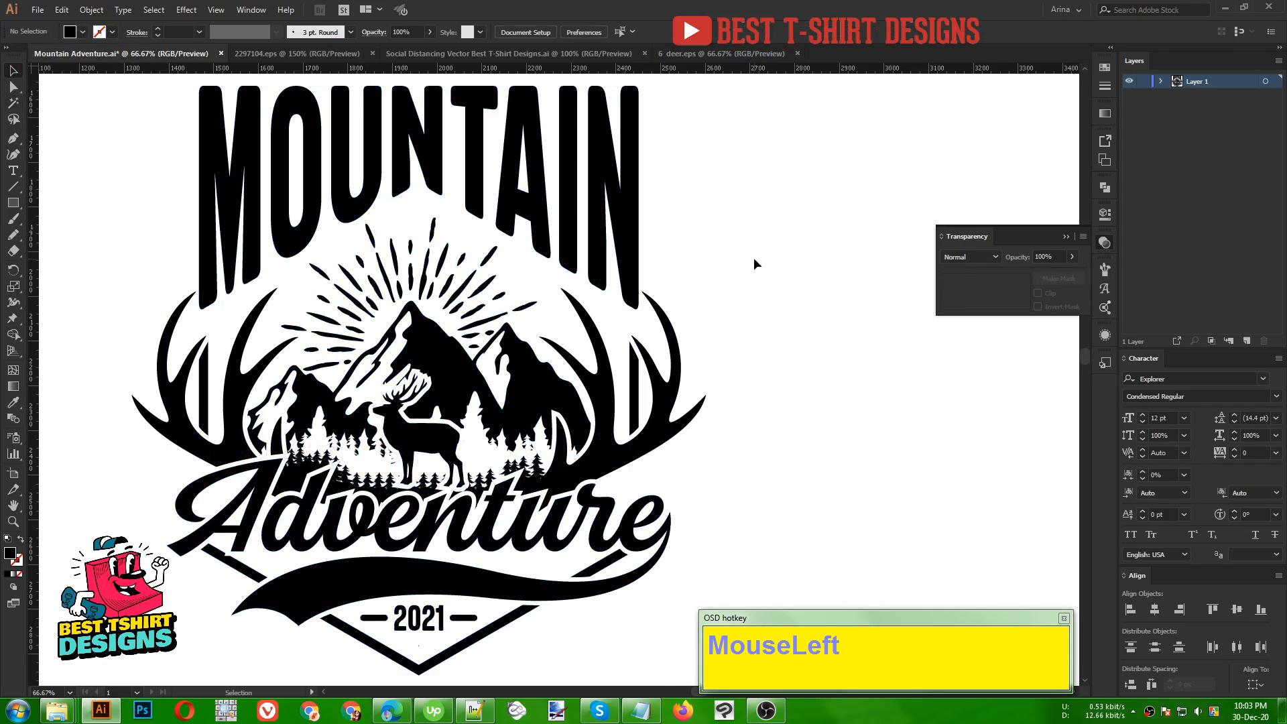